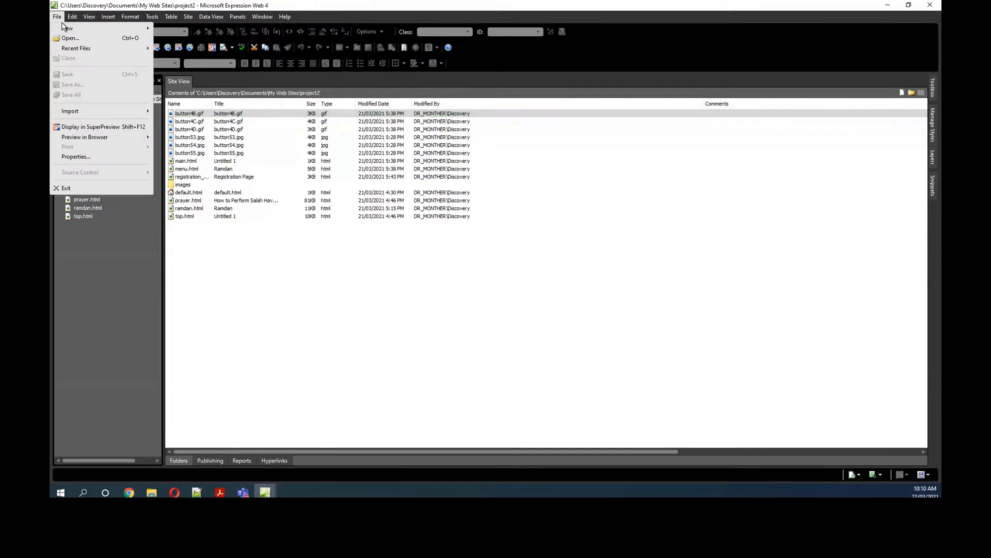
pyautogui.moveTo(66, 29)
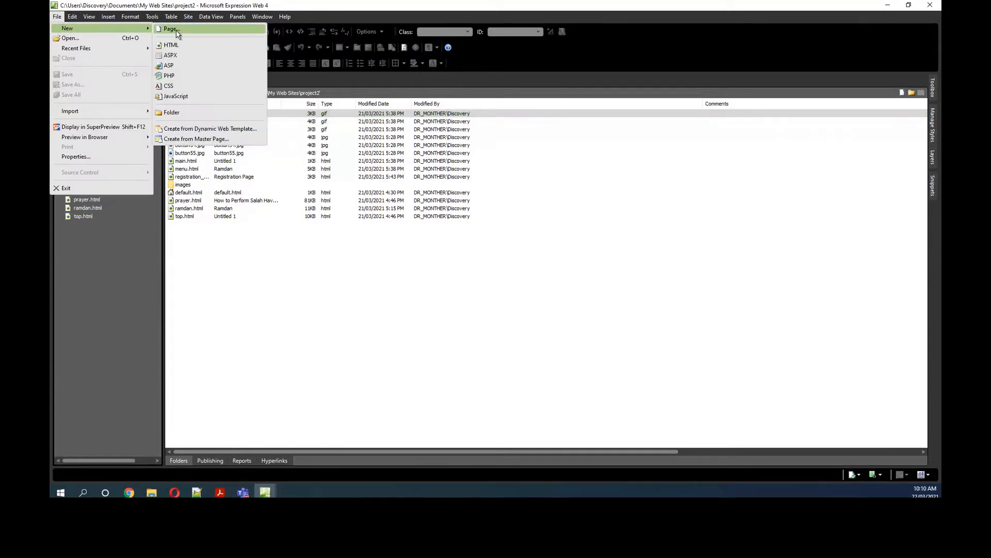
pyautogui.click(197, 27)
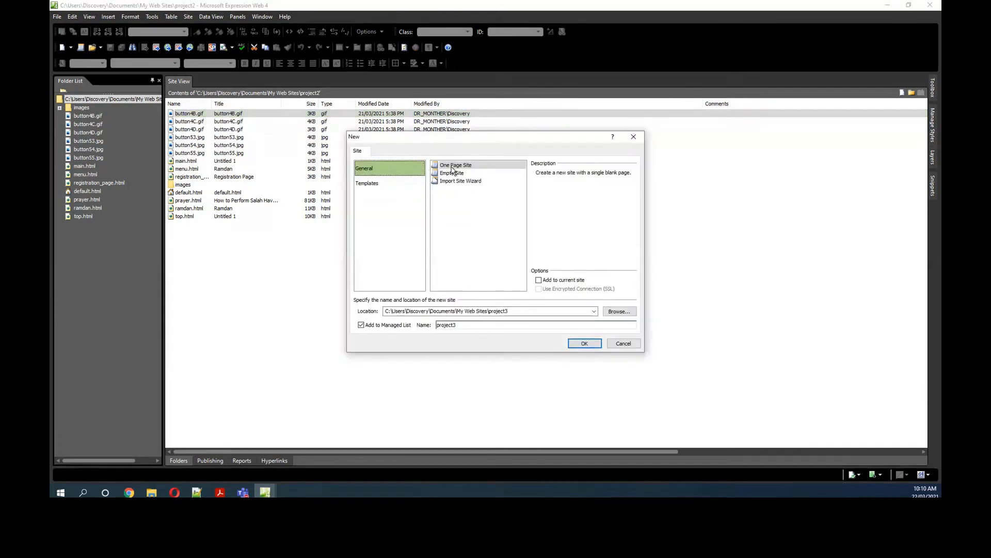
pyautogui.click(385, 185)
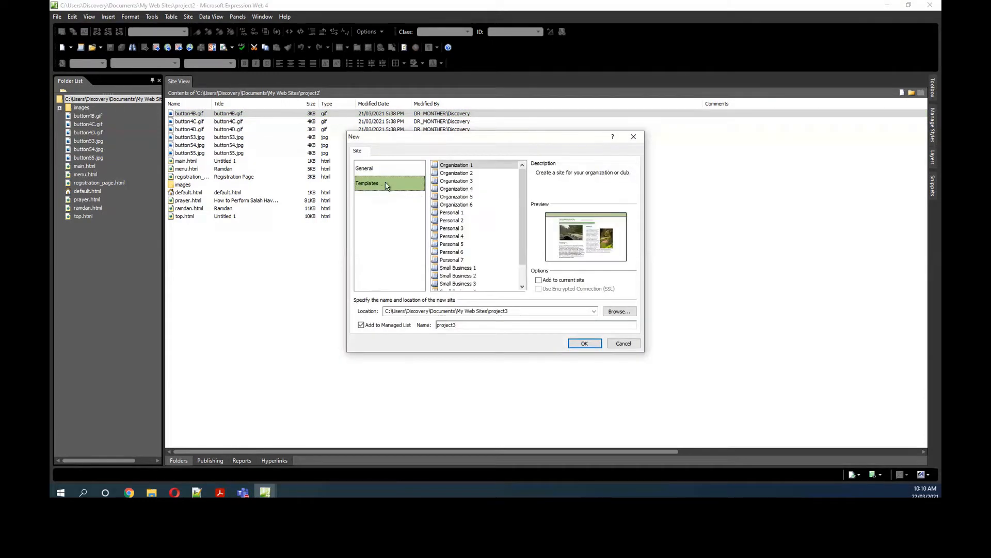
pyautogui.click(384, 171)
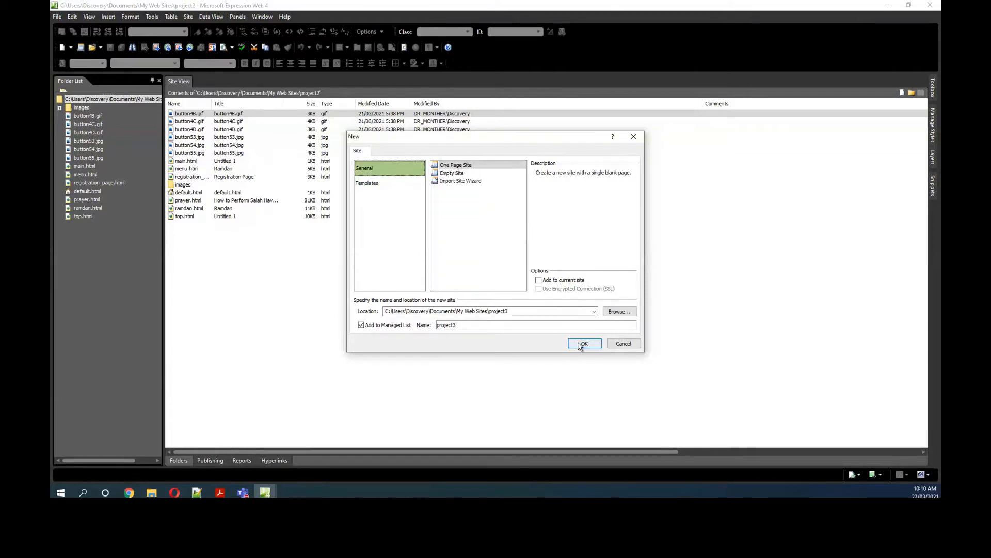
pyautogui.click(518, 310)
pyautogui.doubleClick(519, 311)
pyautogui.click(518, 310)
pyautogui.doubleClick(499, 312)
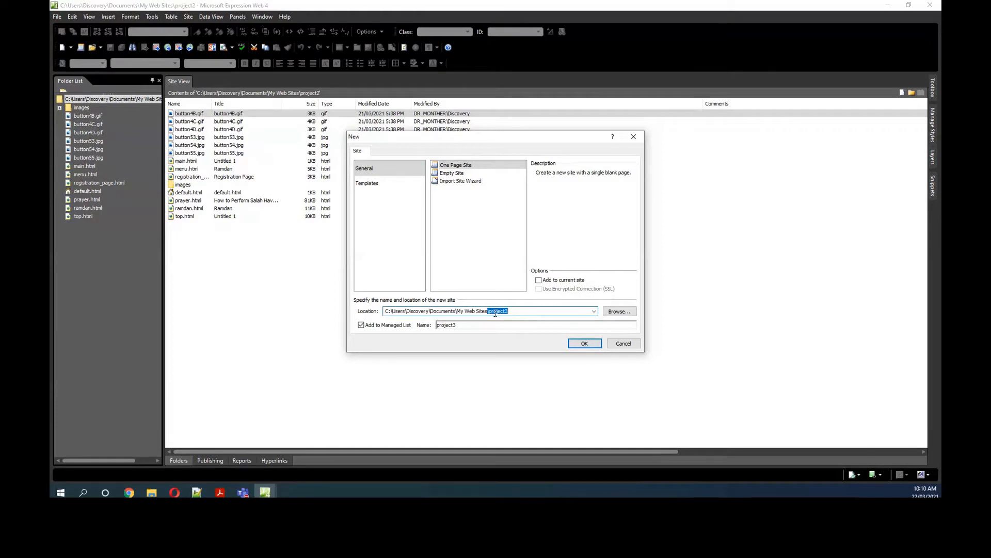
pyautogui.write('lesso')
pyautogui.press('BackSpace')
pyautogui.press('BackSpace')
pyautogui.press('BackSpace')
pyautogui.press('BackSpace')
pyautogui.press('BackSpace')
pyautogui.click(451, 181)
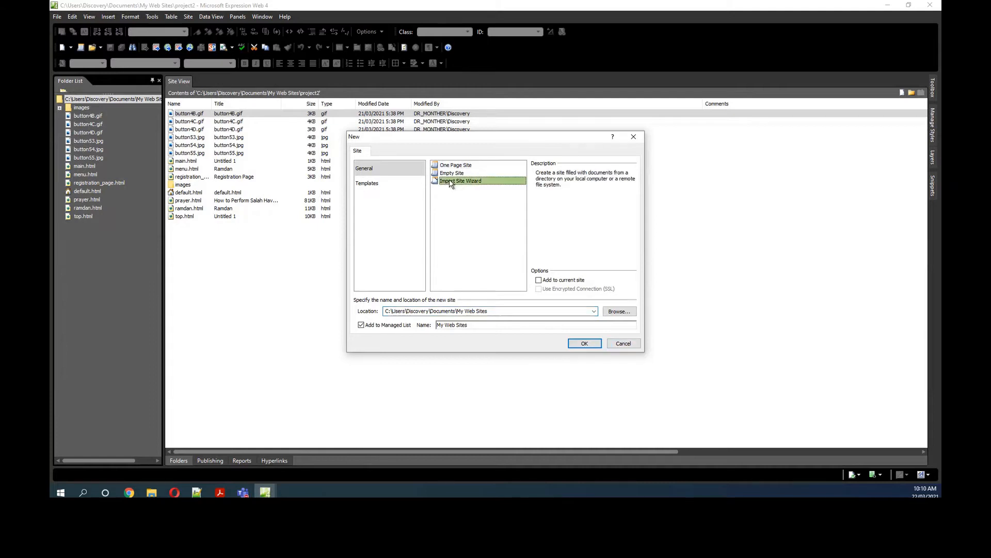
pyautogui.click(447, 165)
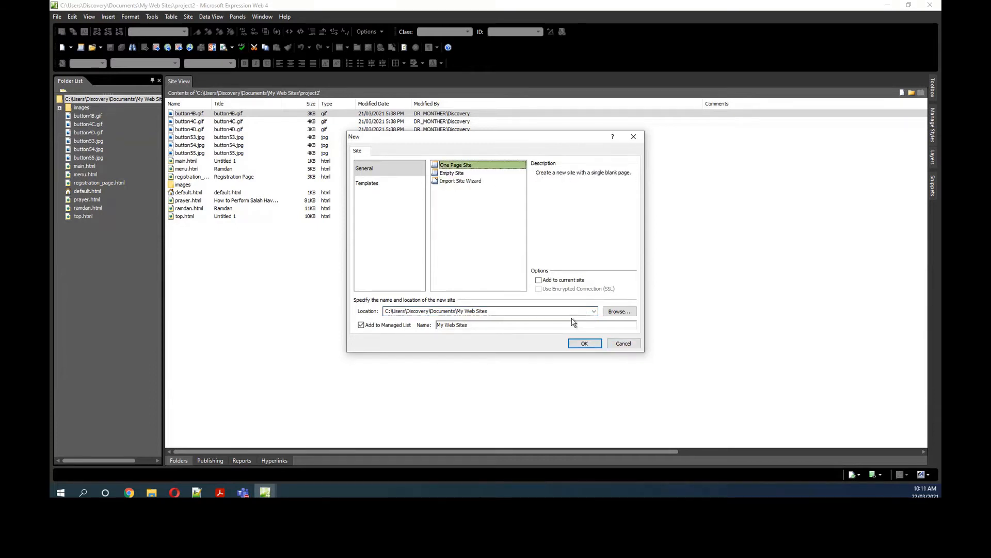
pyautogui.click(624, 344)
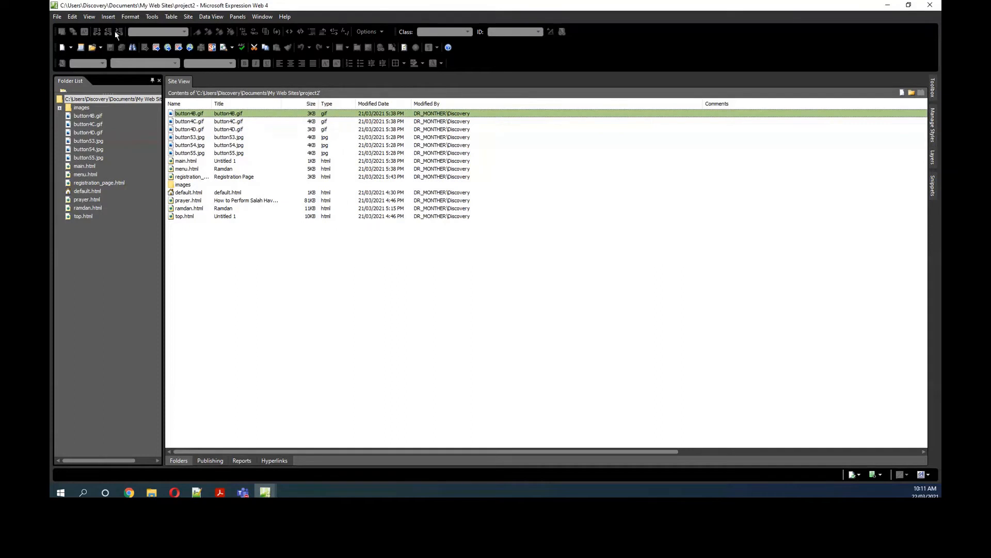
# Step: Create a new one-page site in the My Web Sites folder with the name lession4
pyautogui.click(189, 16)
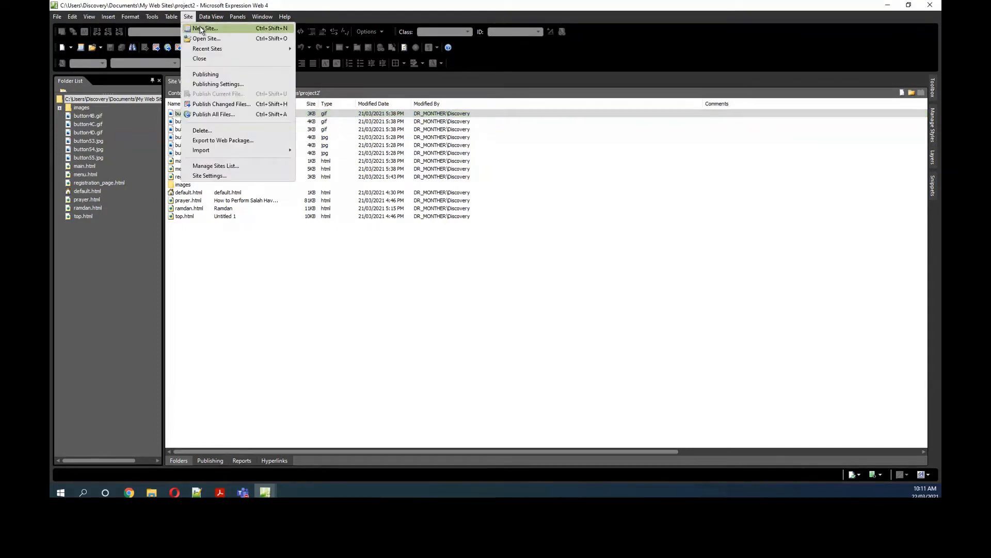
pyautogui.click(315, 32)
pyautogui.click(520, 312)
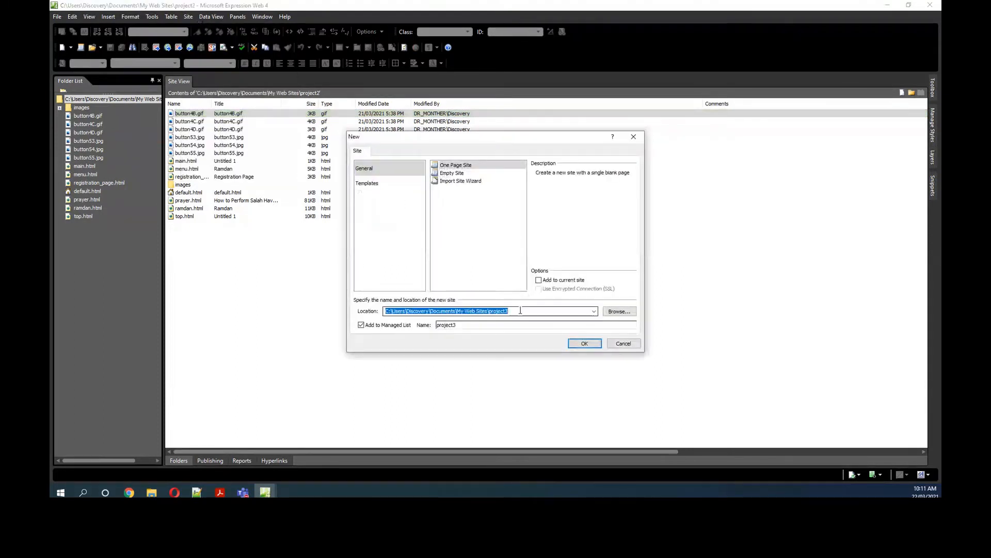
pyautogui.click(518, 311)
pyautogui.press('BackSpace')
pyautogui.press('BackSpace')
pyautogui.press('BackSpace')
pyautogui.press('BackSpace')
pyautogui.press('BackSpace')
pyautogui.press('BackSpace')
pyautogui.press('BackSpace')
pyautogui.press('BackSpace')
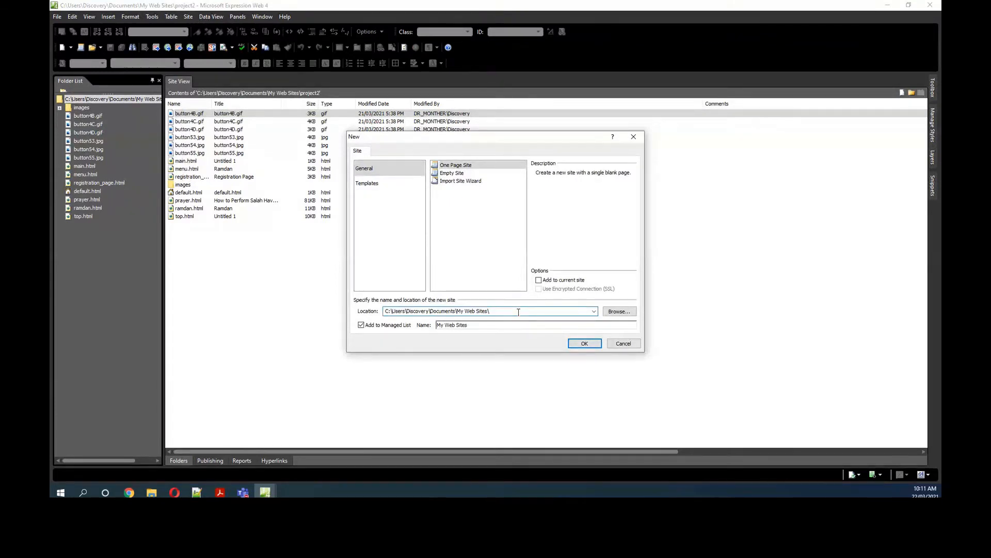
pyautogui.write('lession4')
pyautogui.click(584, 343)
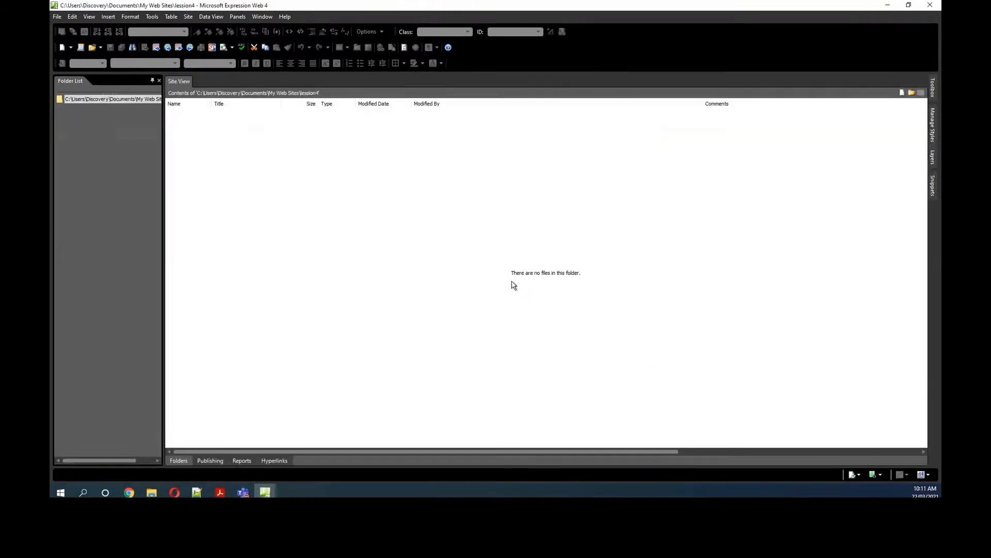
# Step: Open default.html and create a new frames page with the Header, Footer and Contents layout
pyautogui.doubleClick(93, 107)
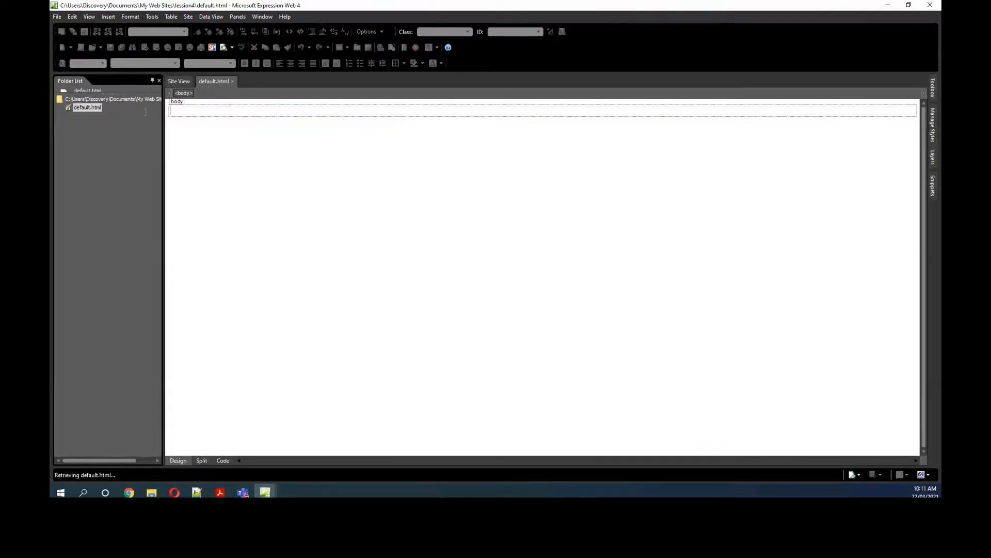
pyautogui.click(58, 17)
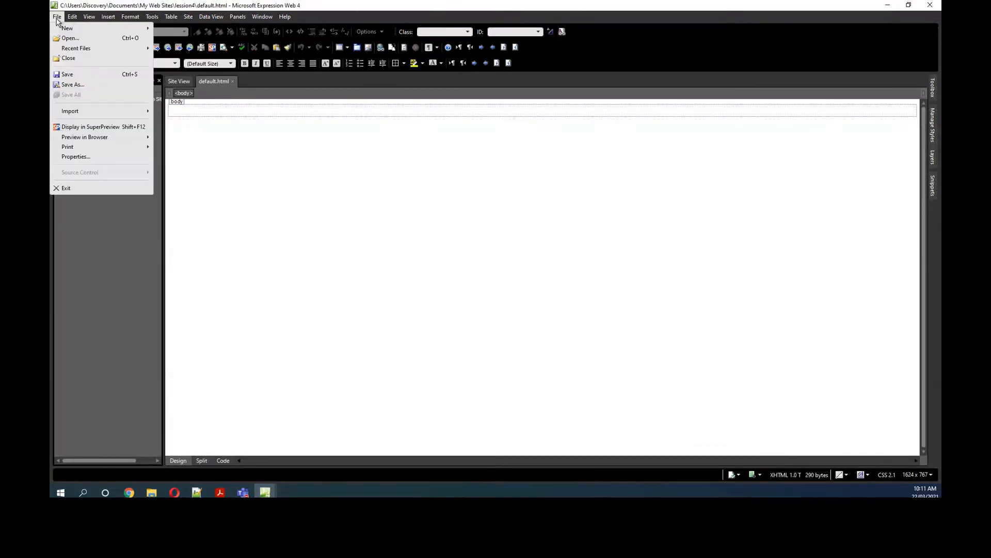
pyautogui.moveTo(62, 30)
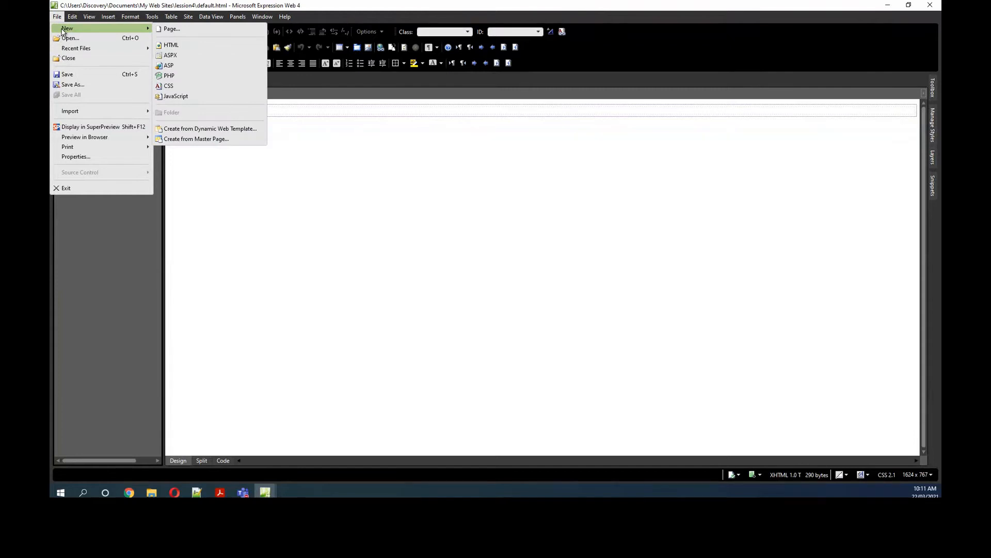
pyautogui.click(166, 32)
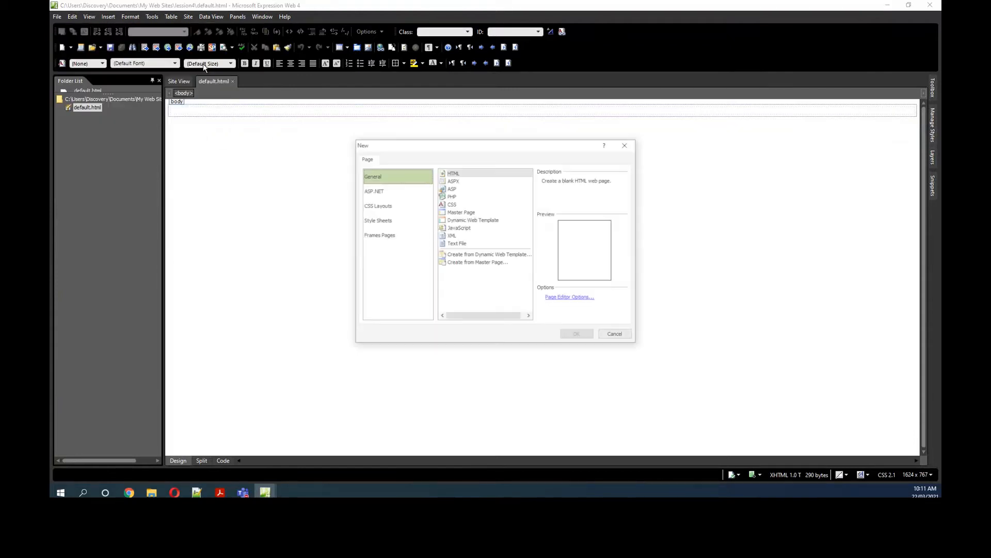
pyautogui.click(369, 238)
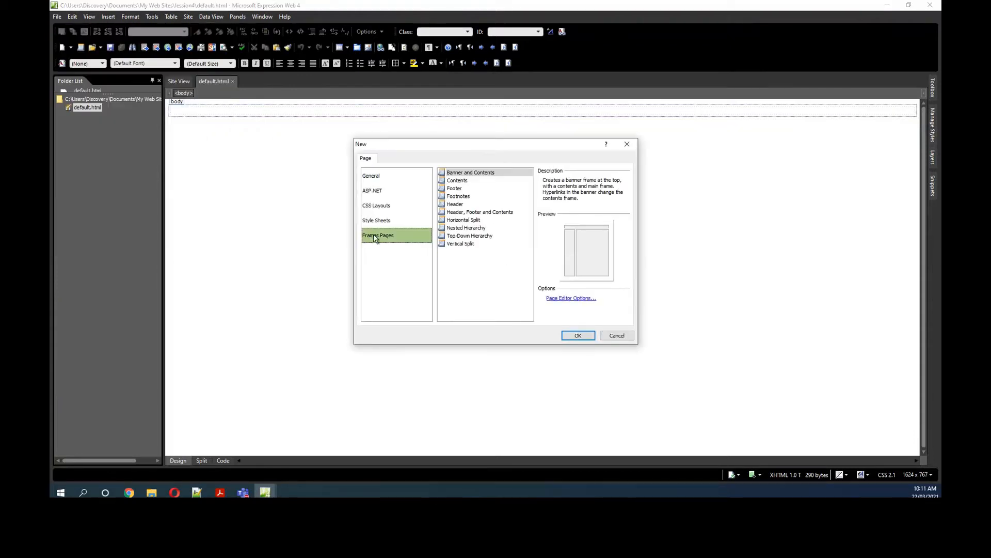
pyautogui.click(485, 213)
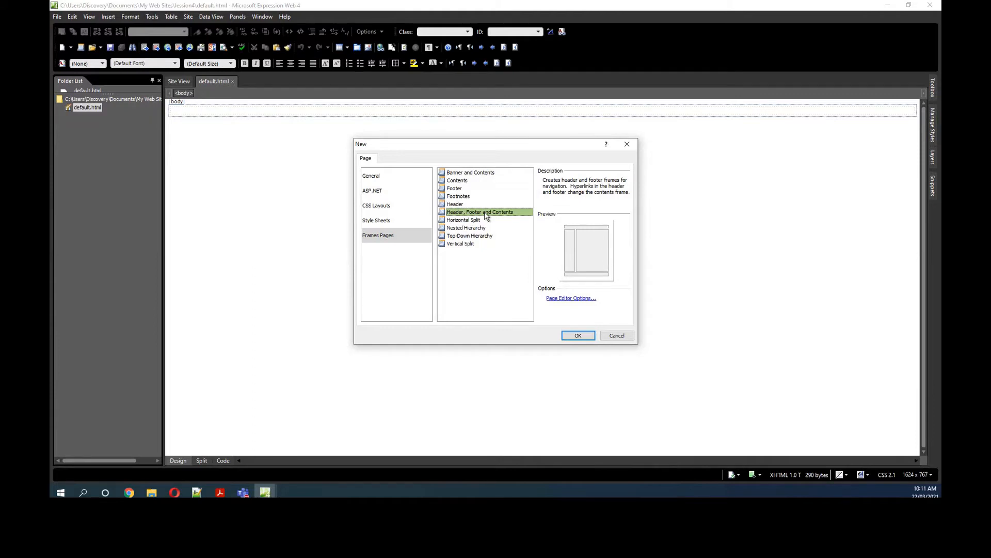
pyautogui.click(578, 336)
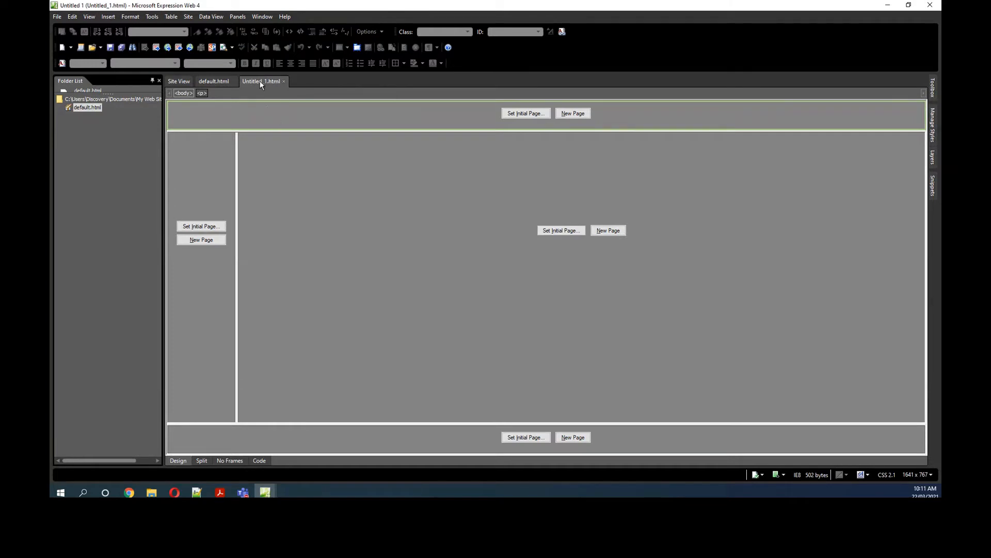
# Step: Delete the original default.html from the site and save the frames page as default.html in its place
pyautogui.click(85, 109)
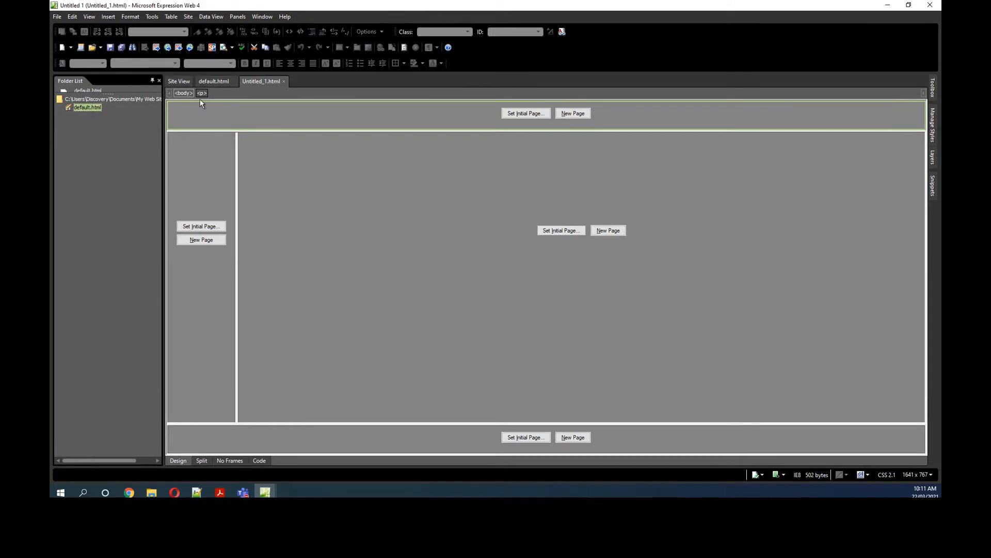
pyautogui.rightClick(85, 108)
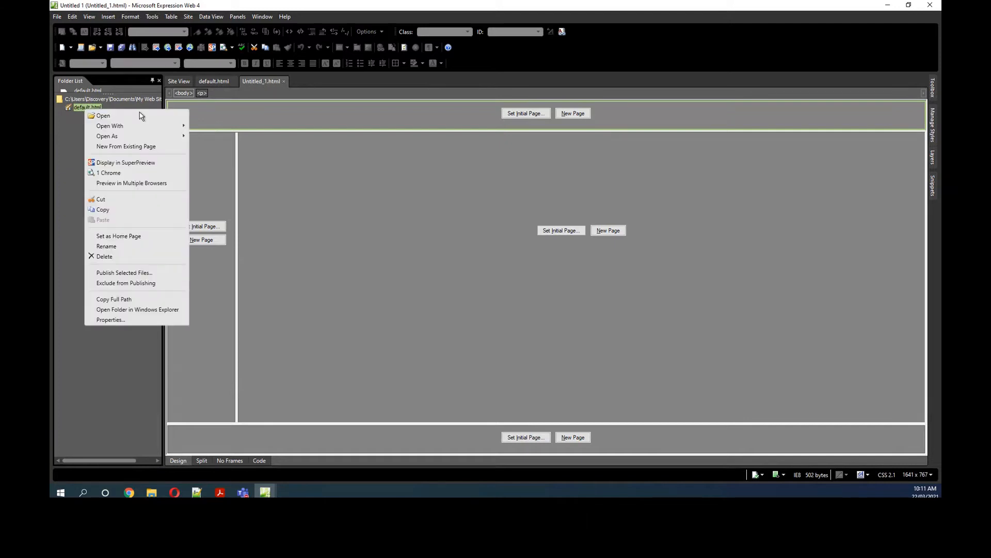
pyautogui.click(117, 256)
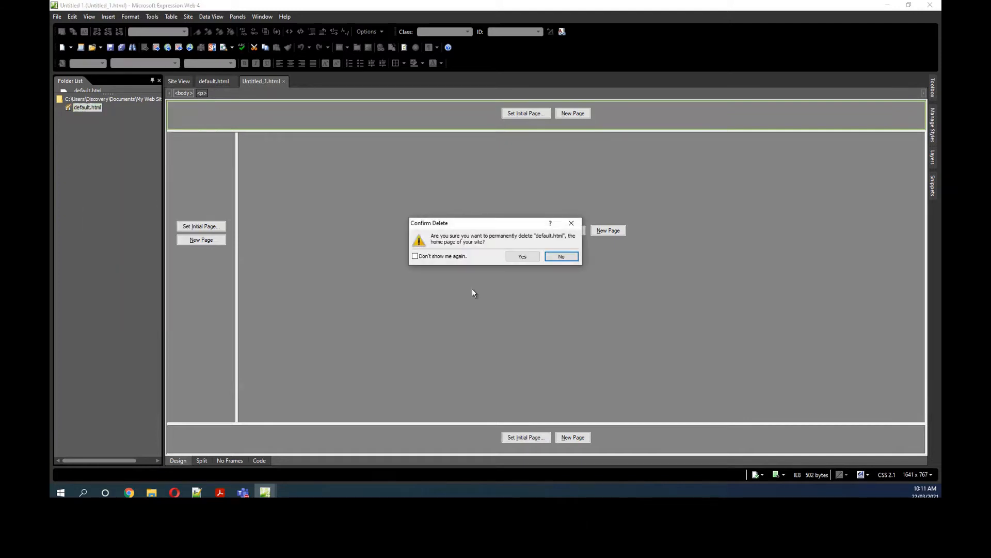
pyautogui.click(521, 258)
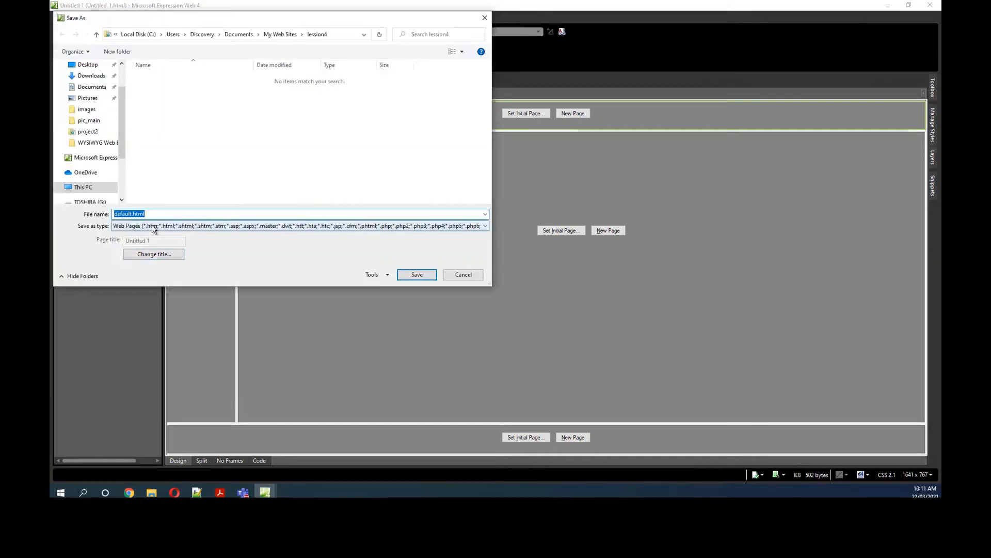
pyautogui.click(417, 276)
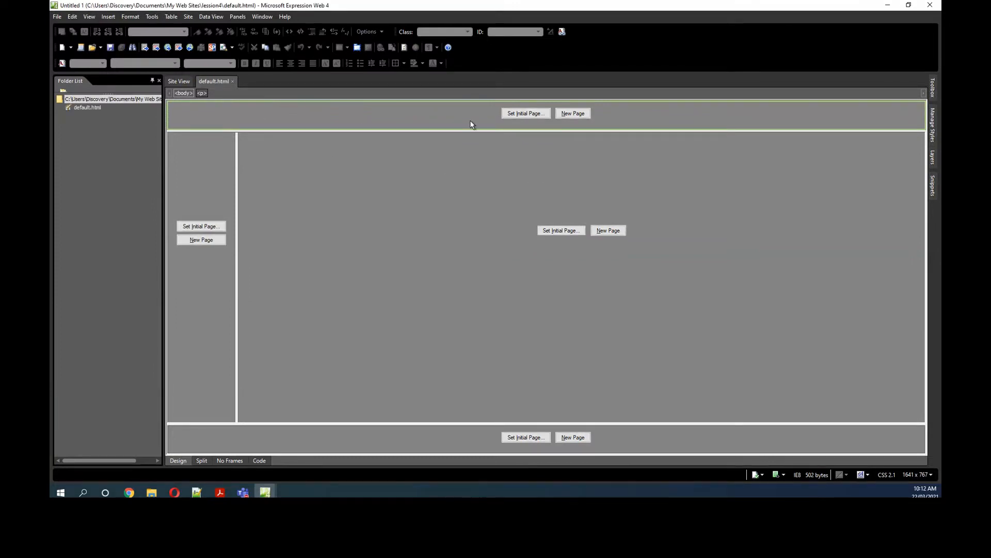
# Step: Increase the height of the header frame and create a new page in it
pyautogui.moveTo(574, 133); pyautogui.dragTo(577, 155)
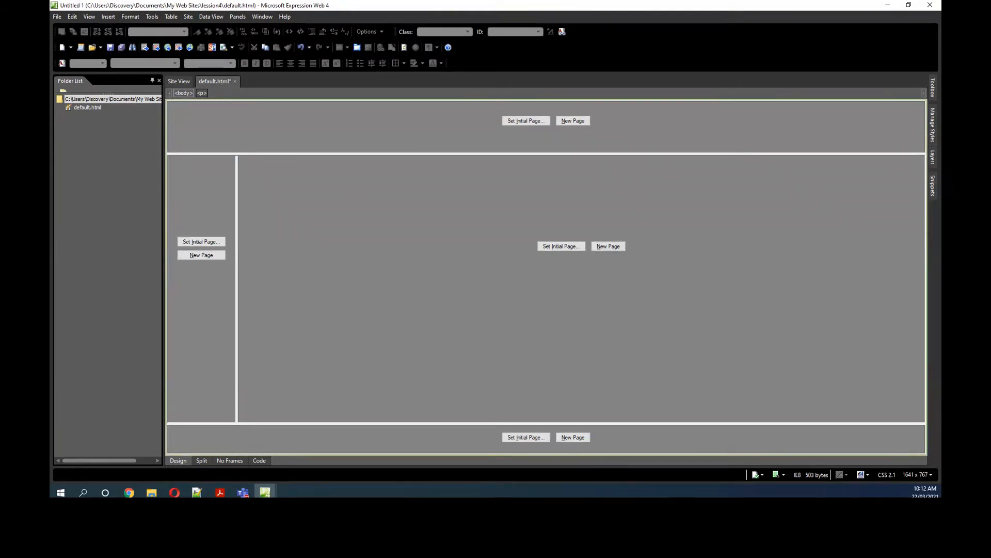
pyautogui.hotkey('alt', 'Tab')
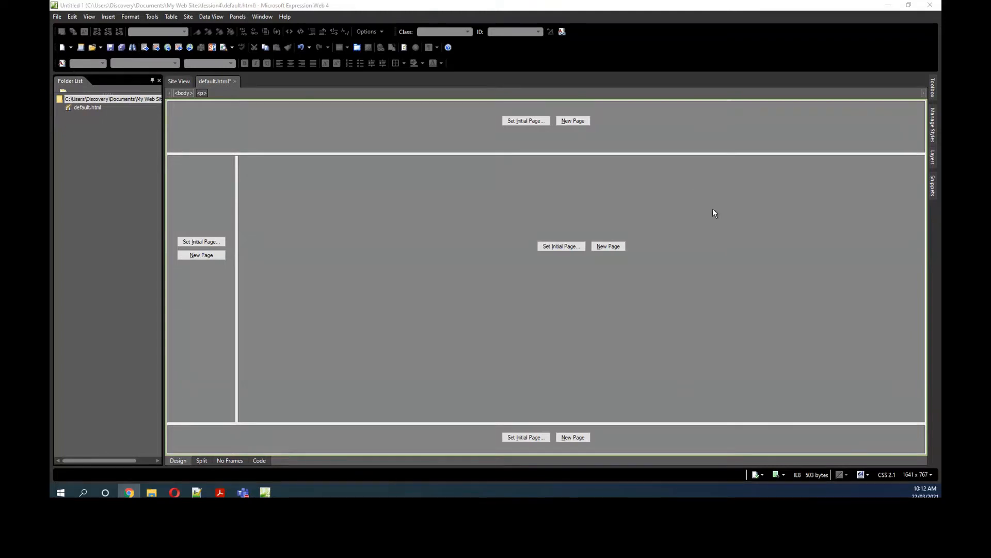
pyautogui.click(571, 123)
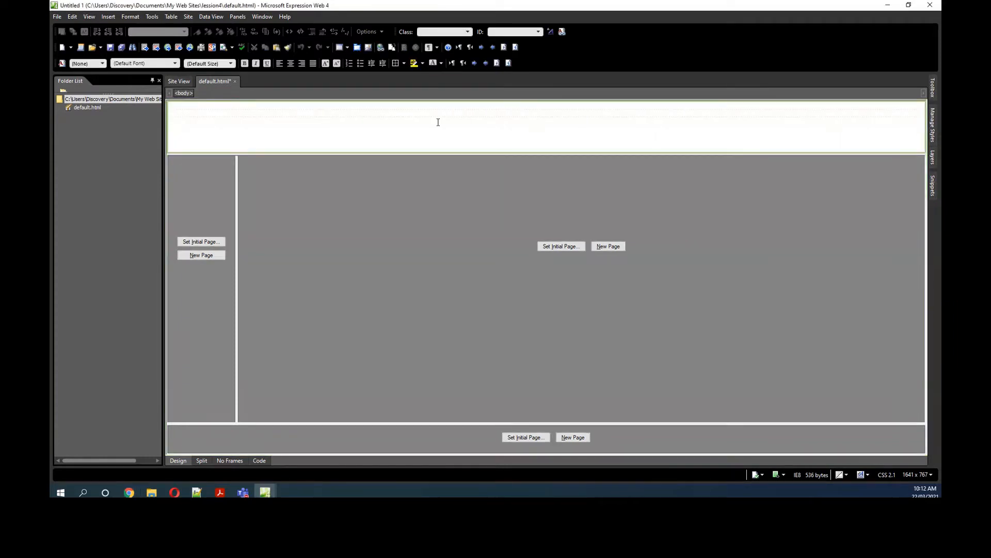
# Step: Enter the site owner's title and full name as a centred line in the header frame and add a new line below
pyautogui.click(290, 64)
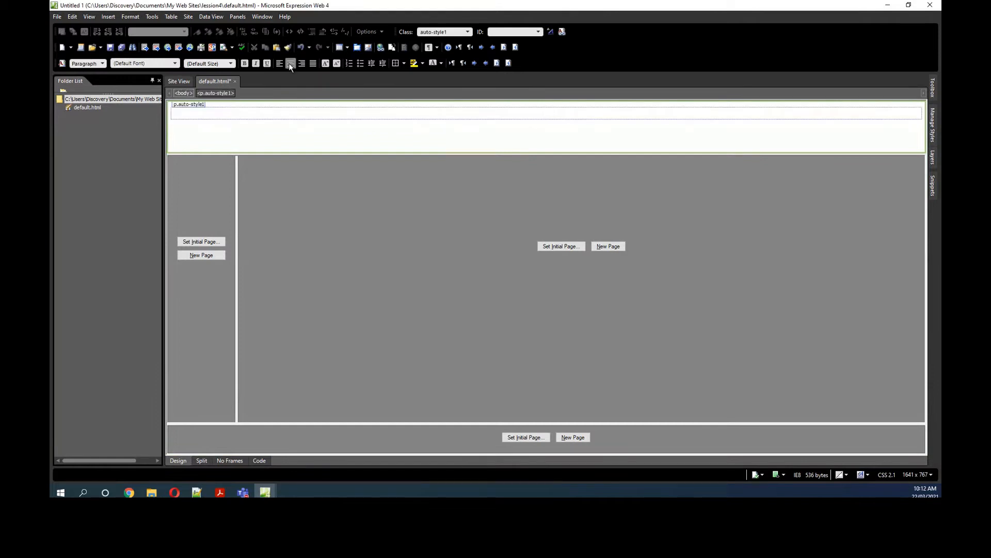
pyautogui.write('W')
pyautogui.press('BackSpace')
pyautogui.hotkey('alt', 'Tab')
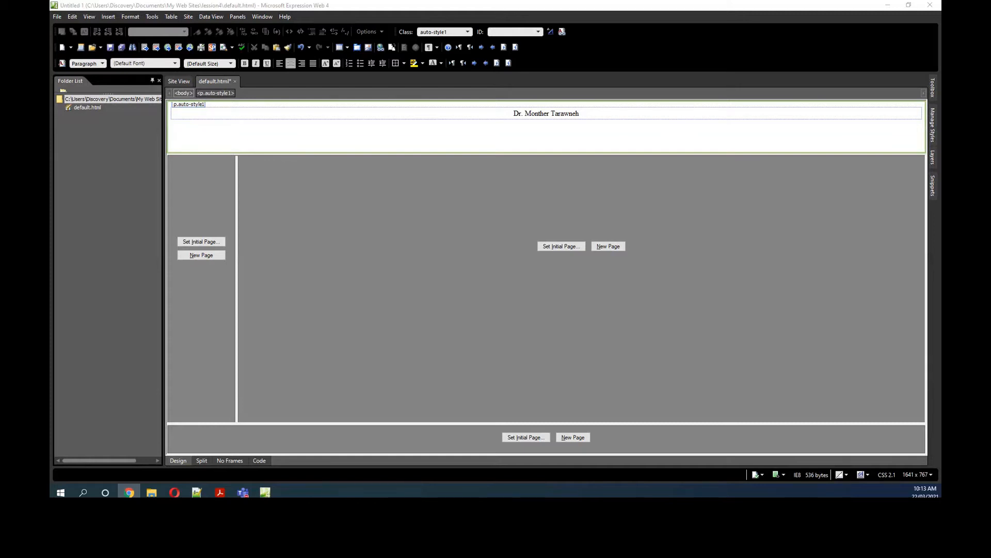
pyautogui.press('Return')
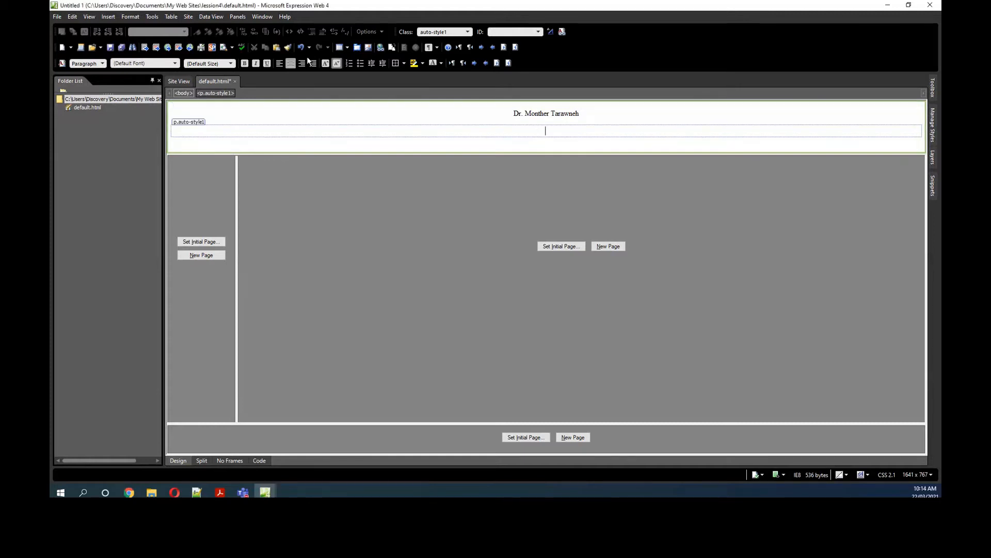
pyautogui.click(108, 17)
pyautogui.click(119, 75)
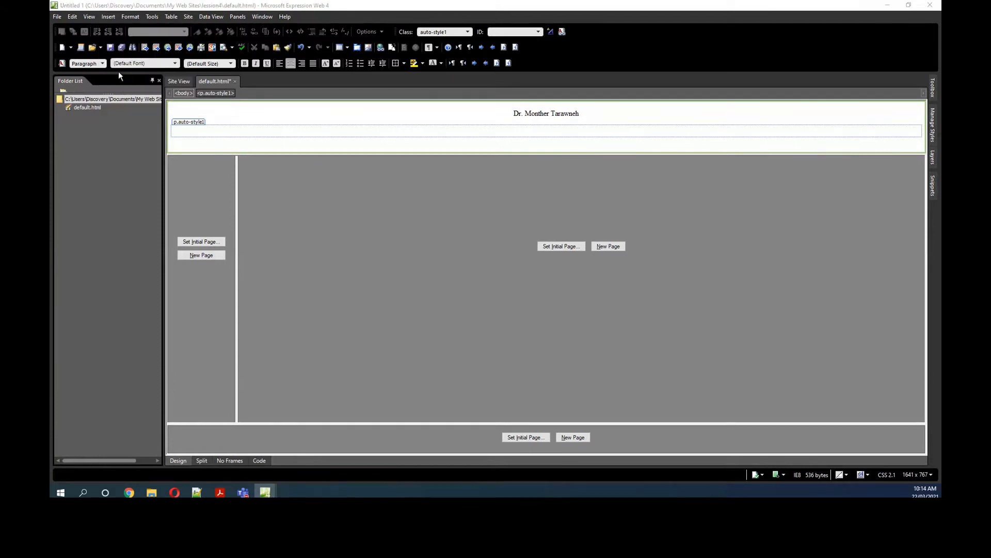
pyautogui.click(550, 182)
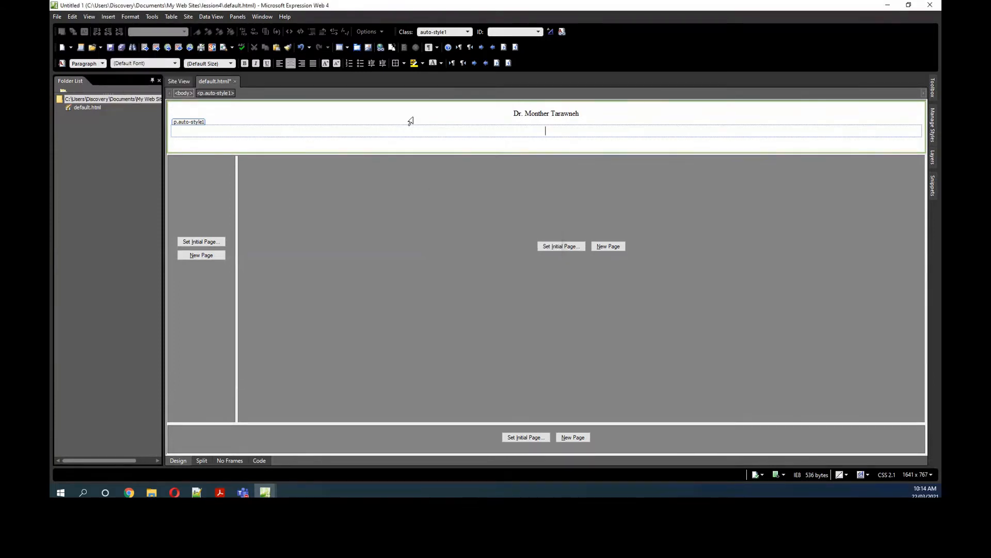
# Step: Insert the Welcome picture download.png from the Pictures folder below the name in the header frame, without alternate text
pyautogui.click(109, 16)
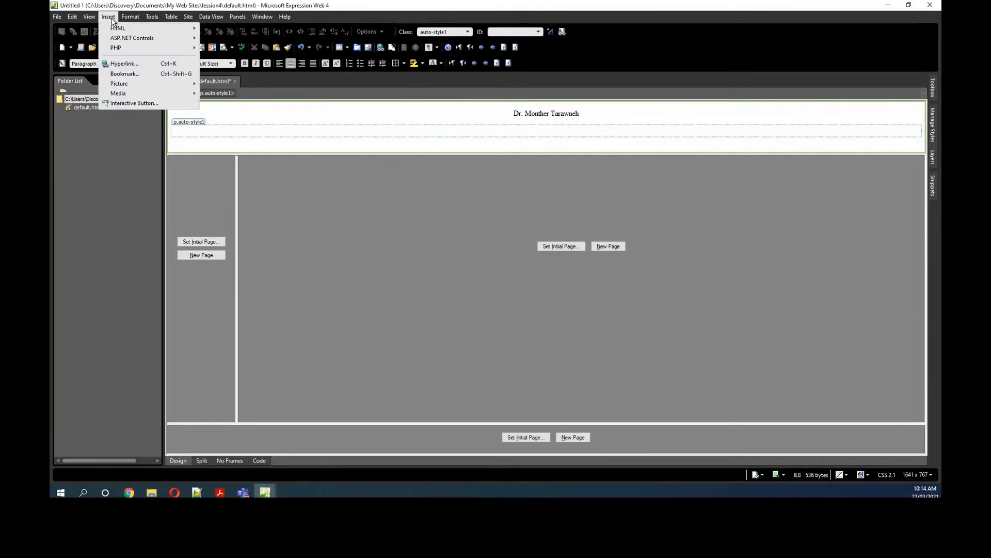
pyautogui.moveTo(120, 86)
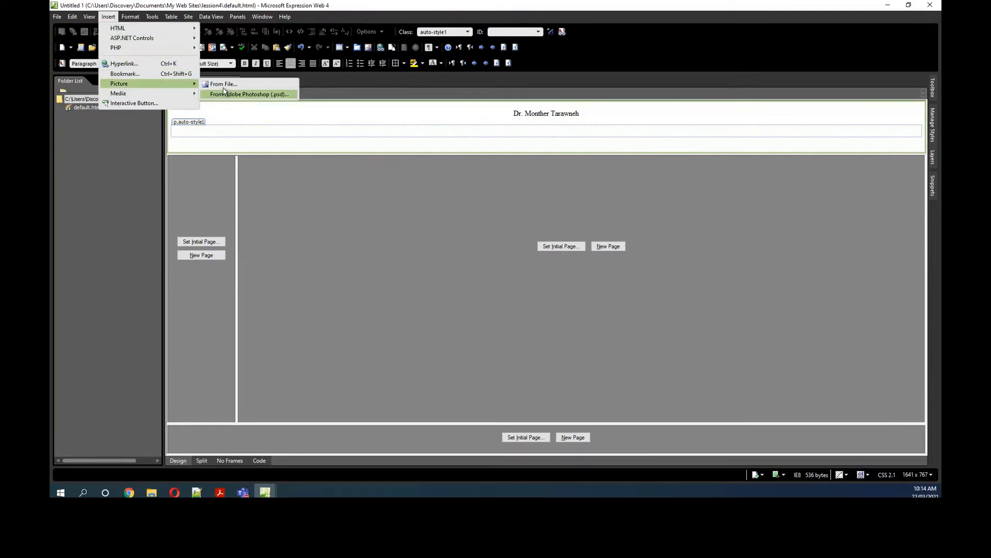
pyautogui.click(224, 84)
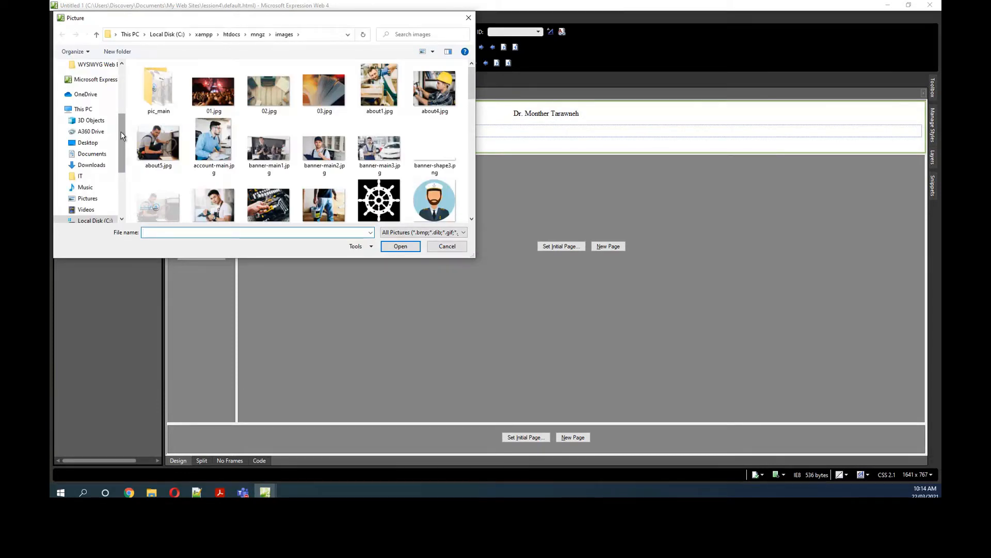
pyautogui.click(89, 198)
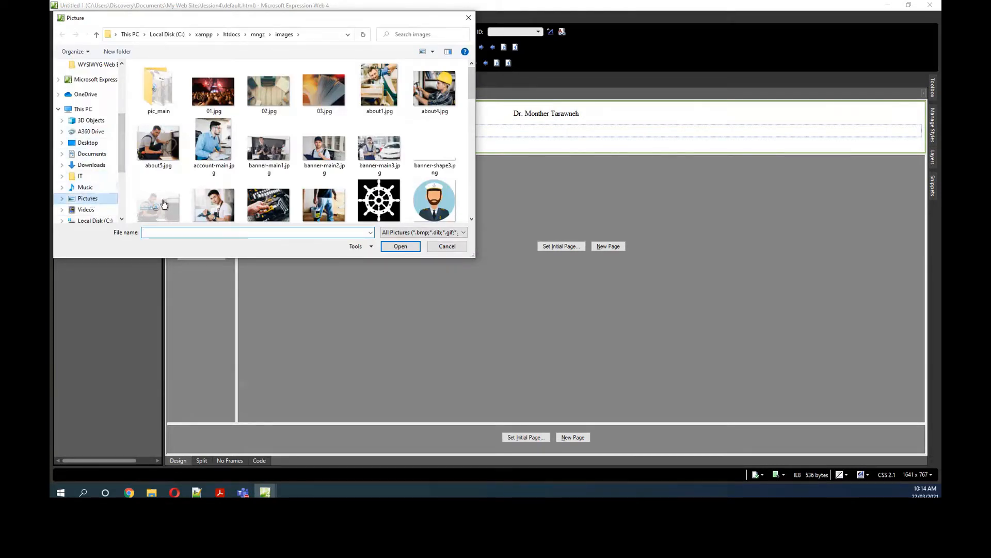
pyautogui.moveTo(470, 111); pyautogui.dragTo(470, 191)
pyautogui.click(268, 129)
pyautogui.click(397, 248)
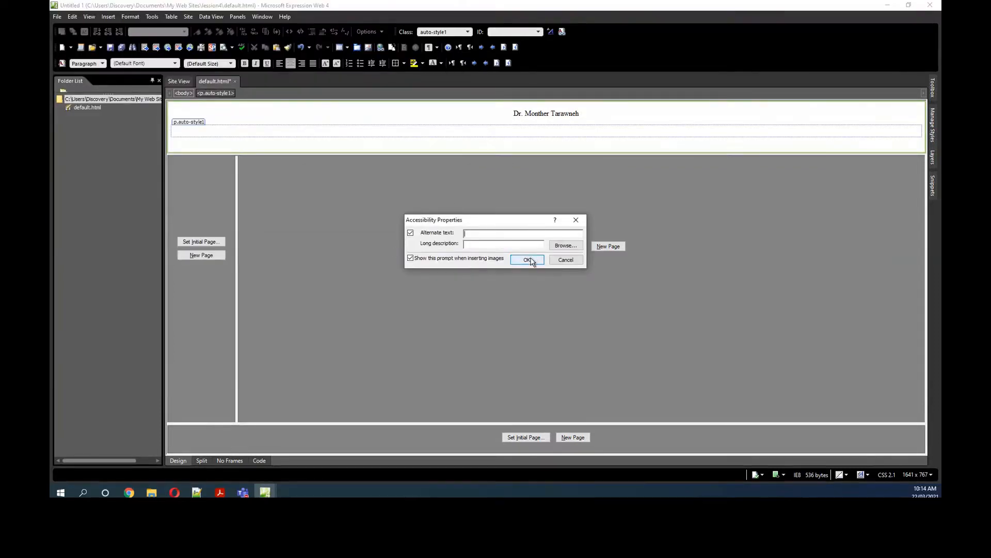
pyautogui.click(527, 260)
# Step: Resize the Welcome picture to about 239 by 55 px and fit the header frame's height to its content
pyautogui.moveTo(569, 154); pyautogui.dragTo(569, 193)
pyautogui.click(559, 174)
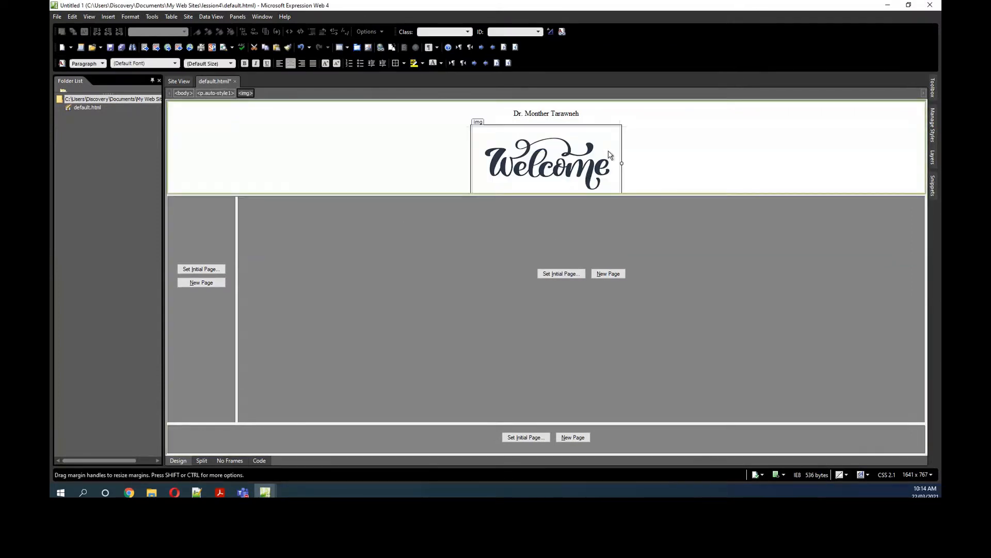
pyautogui.moveTo(615, 193); pyautogui.dragTo(618, 220)
pyautogui.click(586, 176)
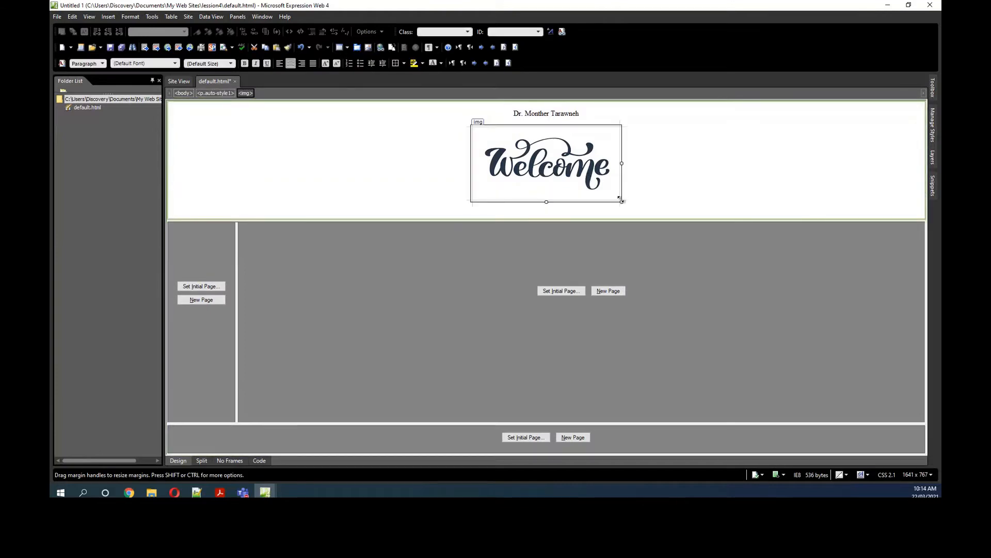
pyautogui.moveTo(621, 201); pyautogui.dragTo(596, 151)
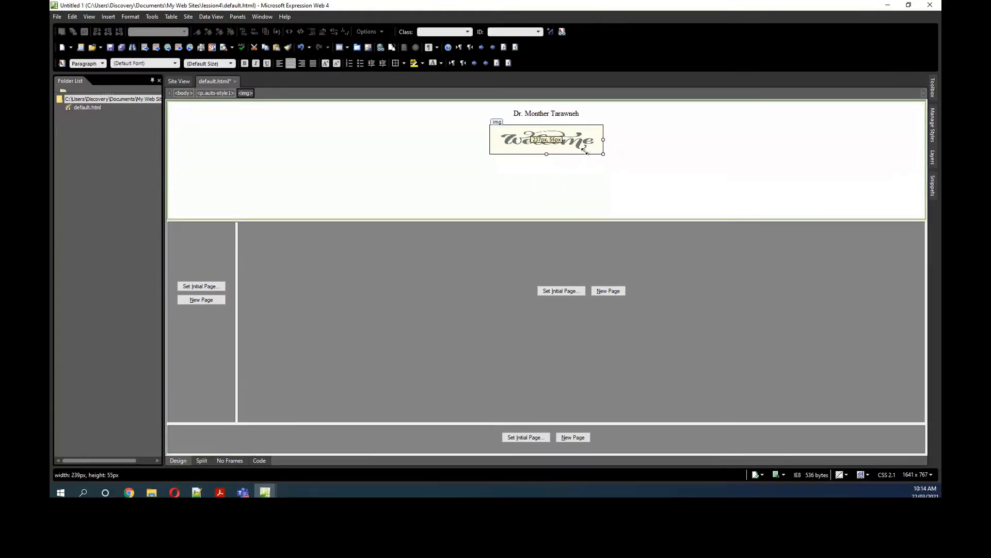
pyautogui.click(568, 209)
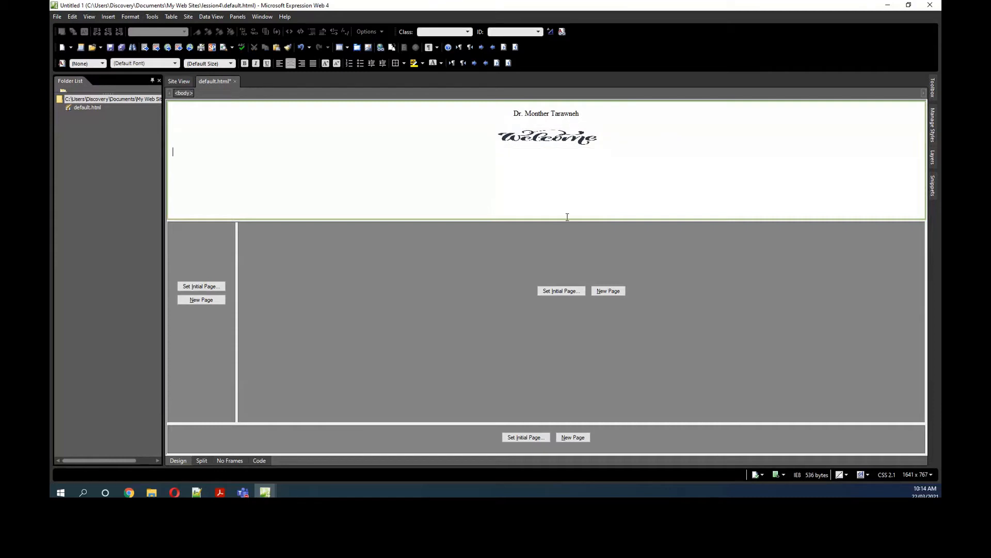
pyautogui.moveTo(568, 171); pyautogui.dragTo(569, 153)
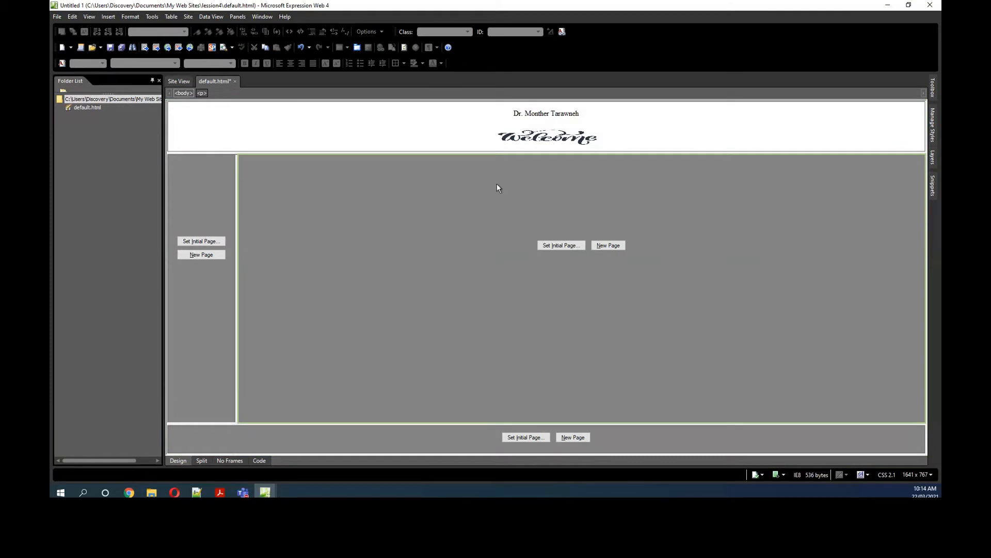
# Step: Create a new page in the contents frame beside the main frame
pyautogui.click(199, 241)
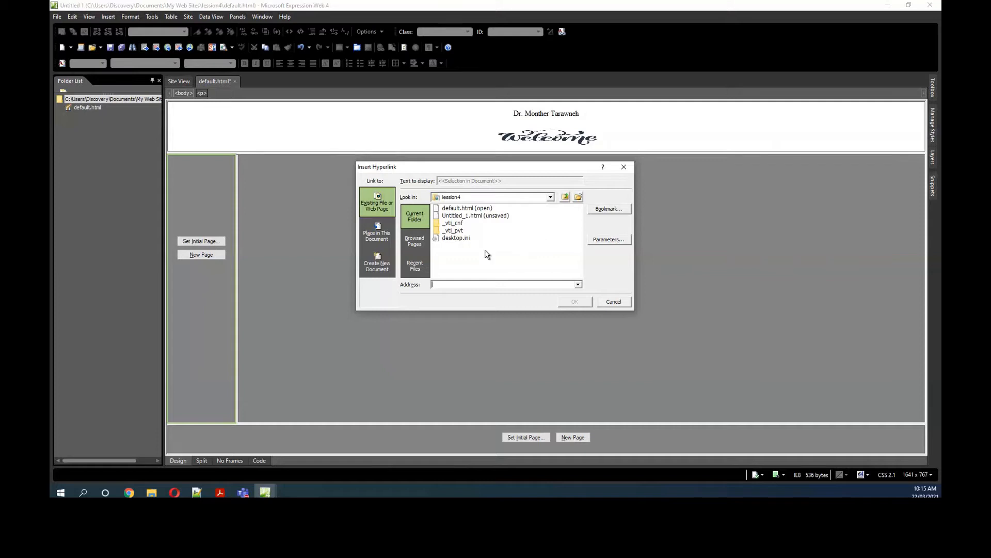
pyautogui.click(613, 304)
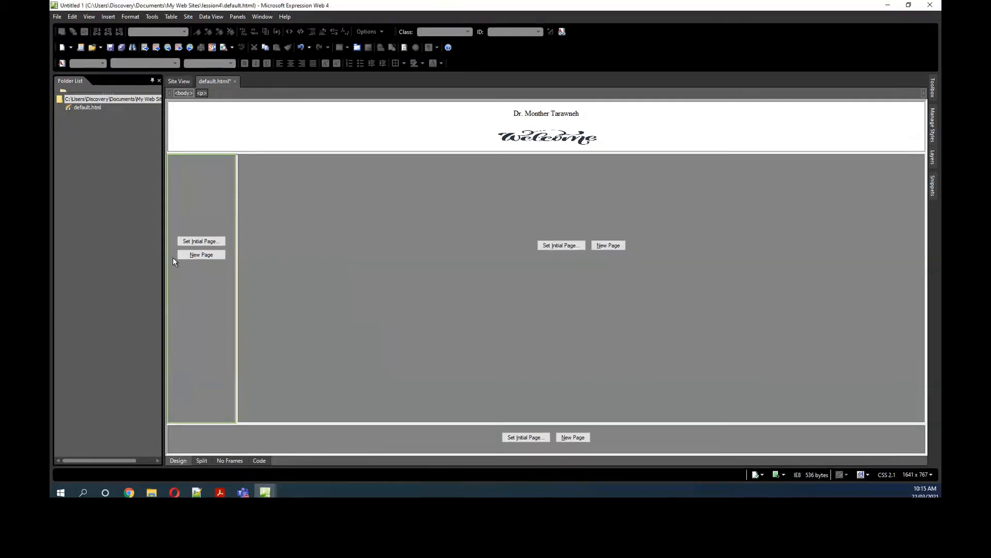
pyautogui.click(199, 254)
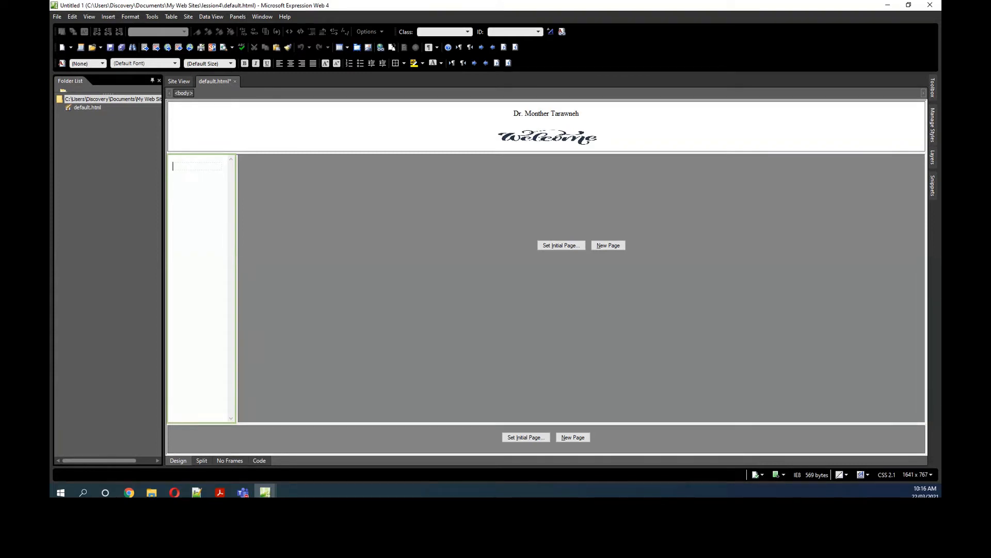
pyautogui.click(129, 493)
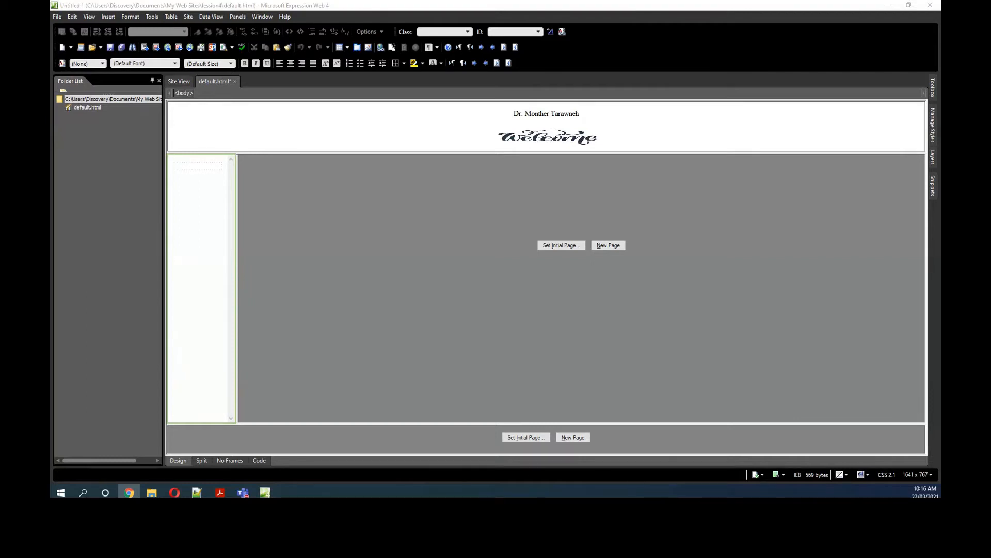
# Step: Enter "About me" and "Acadmic" as the first two lines of the contents page
pyautogui.click(191, 167)
pyautogui.write('About me')
pyautogui.press('Return')
pyautogui.write('A')
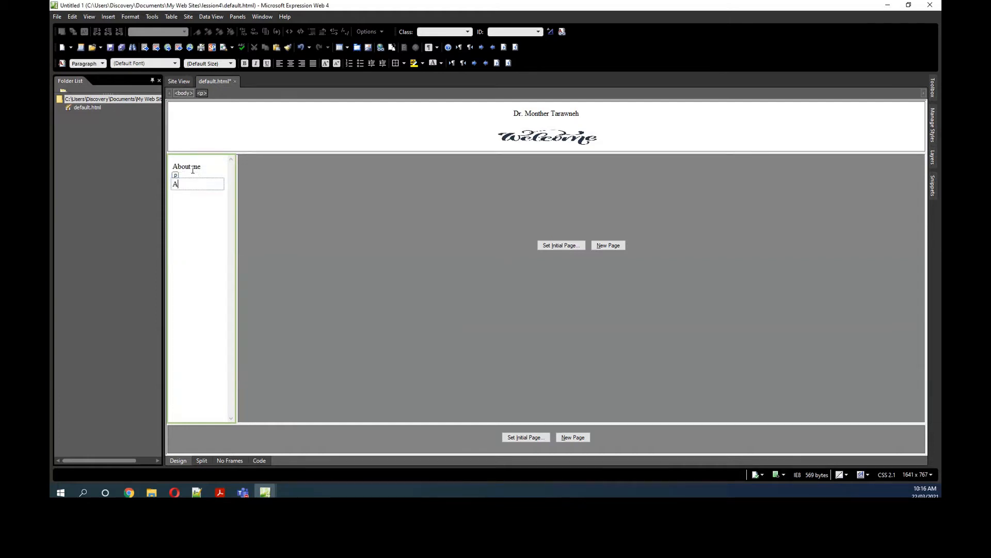
pyautogui.write('cadmeic')
pyautogui.press('Return')
pyautogui.press('BackSpace')
pyautogui.press('Left')
pyautogui.press('BackSpace')
pyautogui.press('BackSpace')
pyautogui.press('BackSpace')
pyautogui.write('m')
pyautogui.click(192, 207)
pyautogui.click(208, 184)
# Step: Add the lines "photos", "courses", "Serach" and "contact me" below "Acadmic" in the contents page
pyautogui.press('Return')
pyautogui.write('Ex')
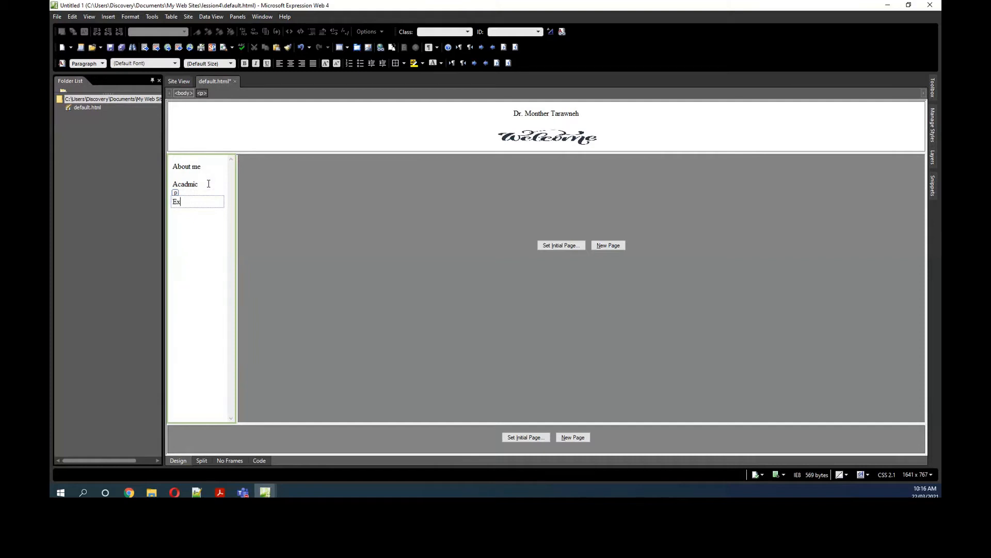
pyautogui.press('BackSpace')
pyautogui.press('BackSpace')
pyautogui.write('photos')
pyautogui.press('Return')
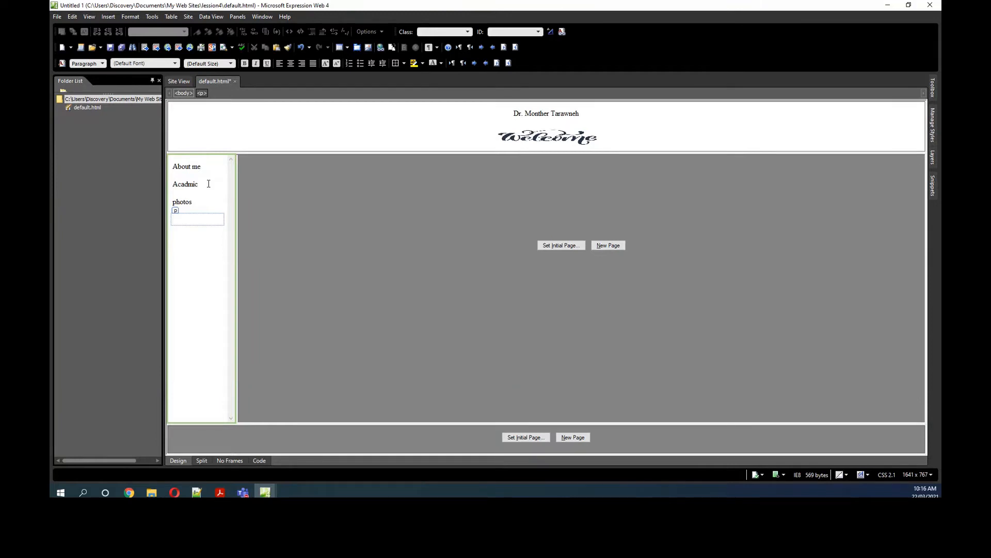
pyautogui.write('courses')
pyautogui.press('Return')
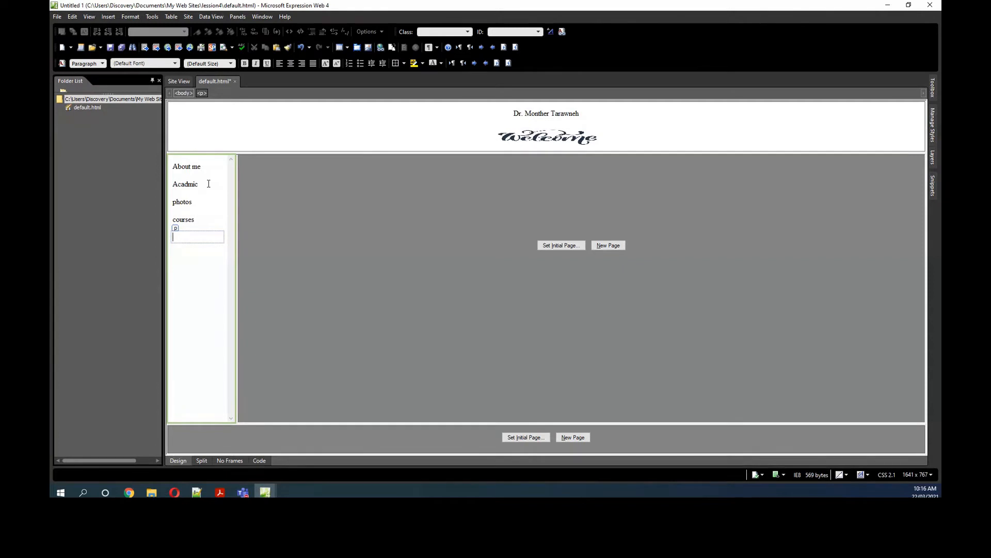
pyautogui.write('Serach')
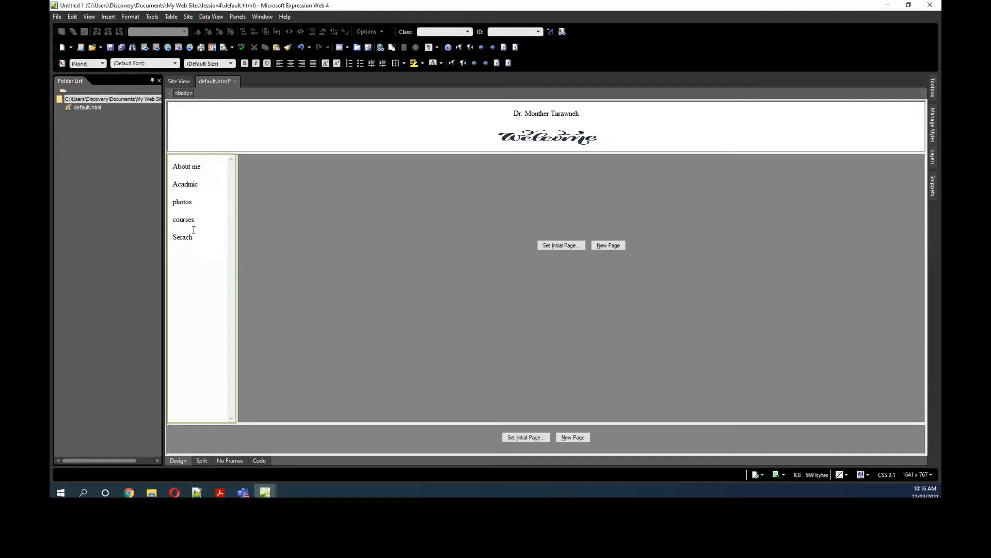
pyautogui.press('Return')
pyautogui.write('co')
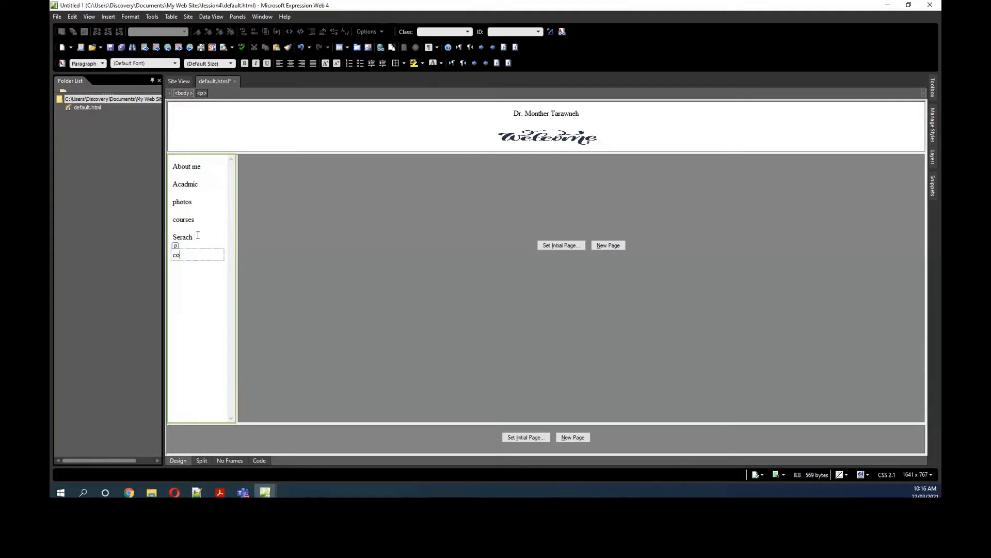
pyautogui.write('ntact me')
# Step: Capitalise the first letters of the photos, courses and contact me lines in the contents page
pyautogui.click(174, 204)
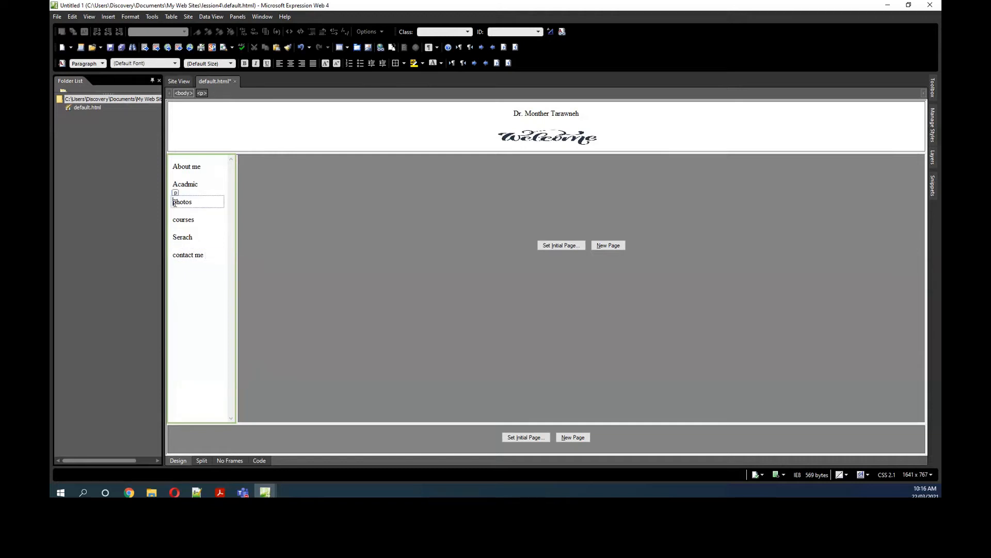
pyautogui.press('Delete')
pyautogui.press('Delete')
pyautogui.write('f')
pyautogui.press('BackSpace')
pyautogui.write('Ph')
pyautogui.click(176, 219)
pyautogui.press('Delete')
pyautogui.write('C')
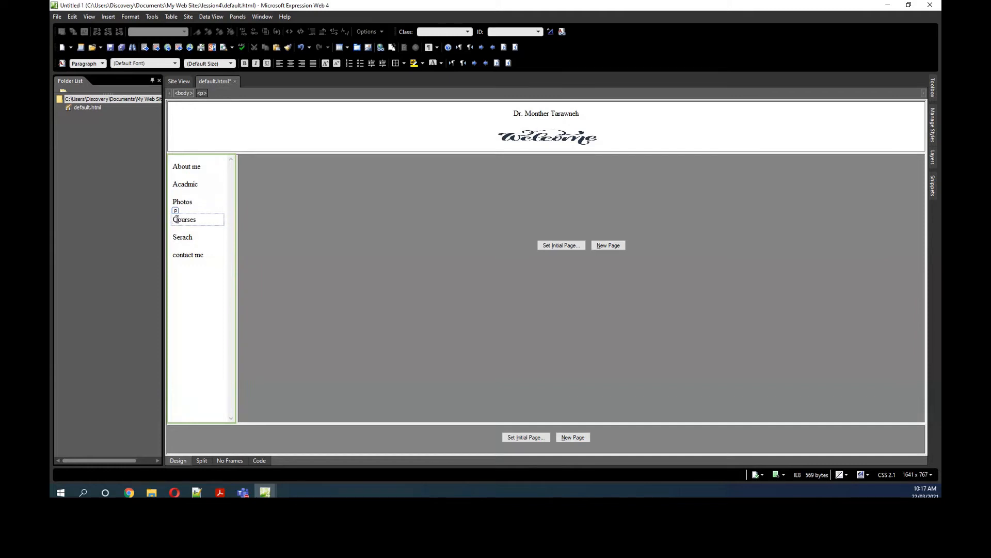
pyautogui.click(175, 254)
pyautogui.press('Delete')
pyautogui.write('C')
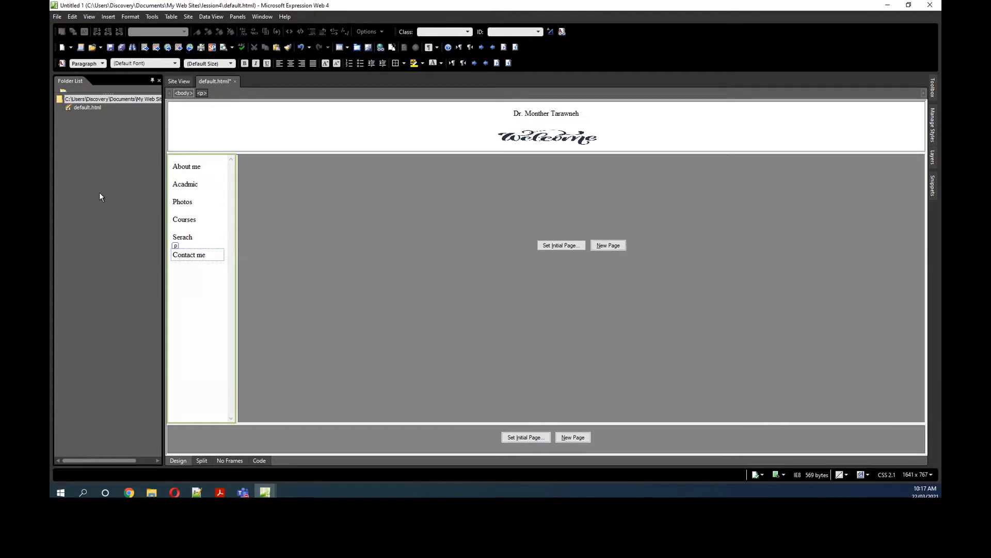
# Step: Save the header page as top in the lession4 site together with its embedded picture download.png
pyautogui.click(111, 48)
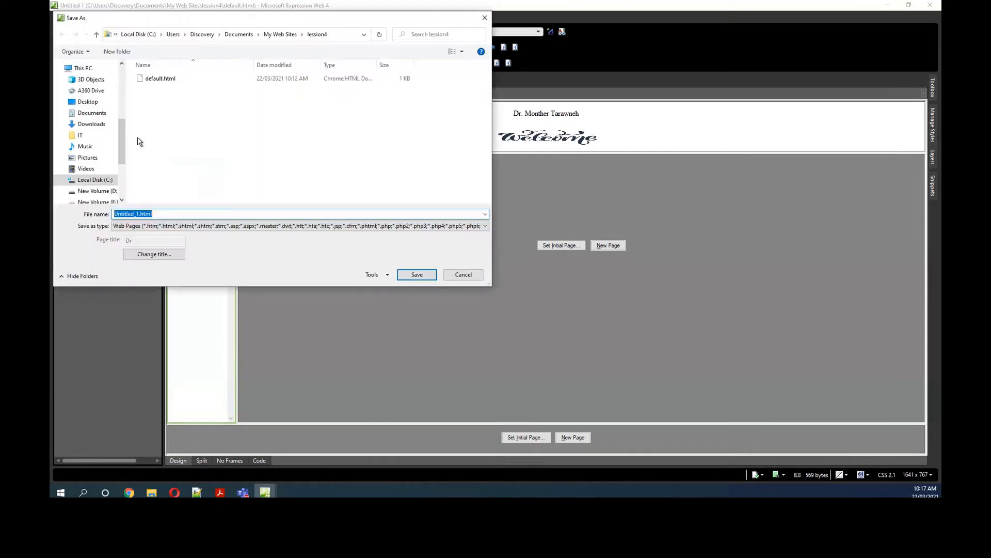
pyautogui.write('top')
pyautogui.click(416, 274)
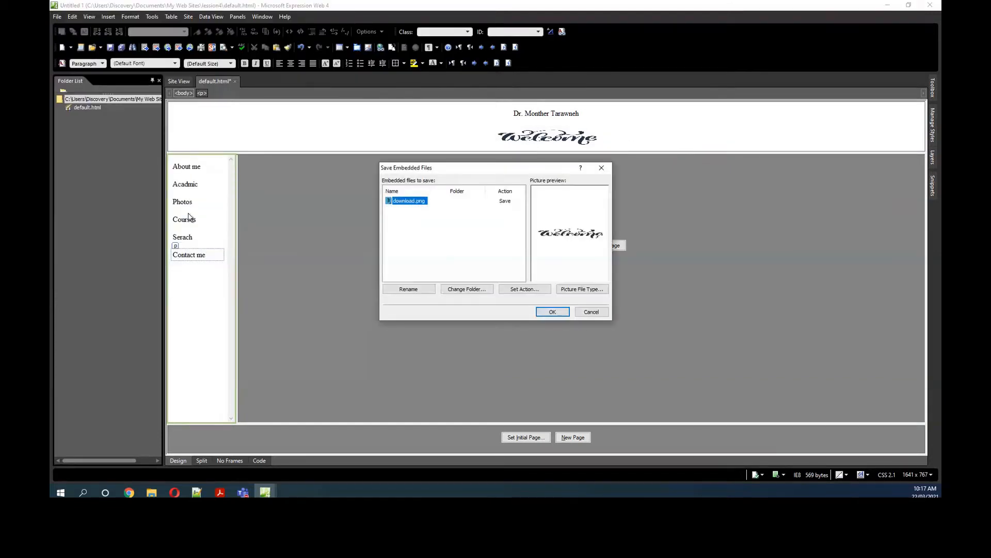
pyautogui.click(553, 312)
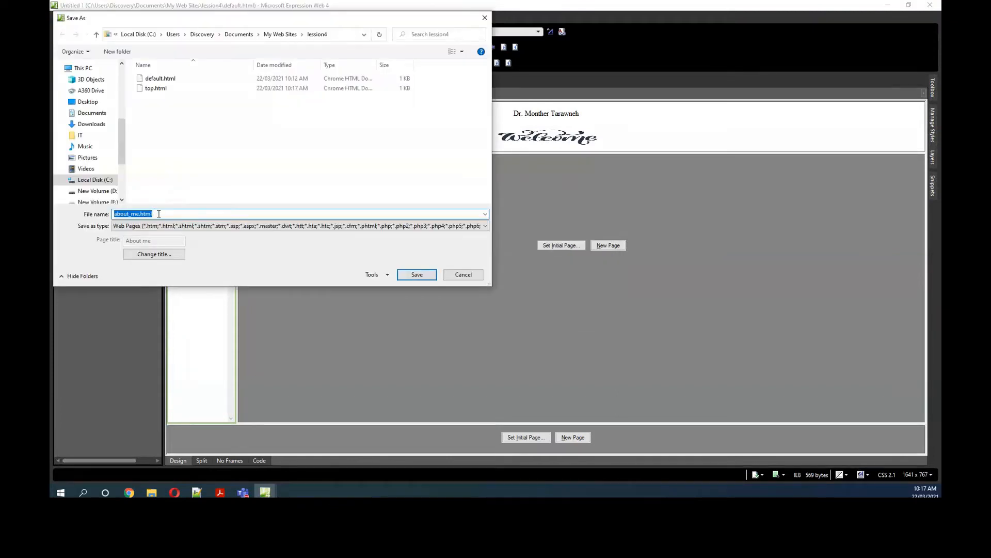
# Step: Save the contents page as menu in the lession4 site
pyautogui.write('menu')
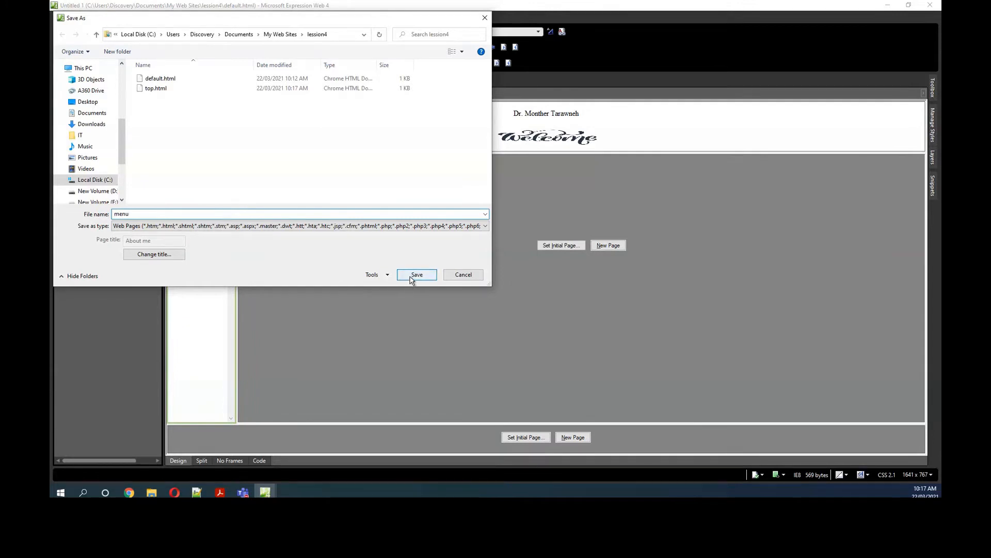
pyautogui.moveTo(226, 24); pyautogui.dragTo(506, 57)
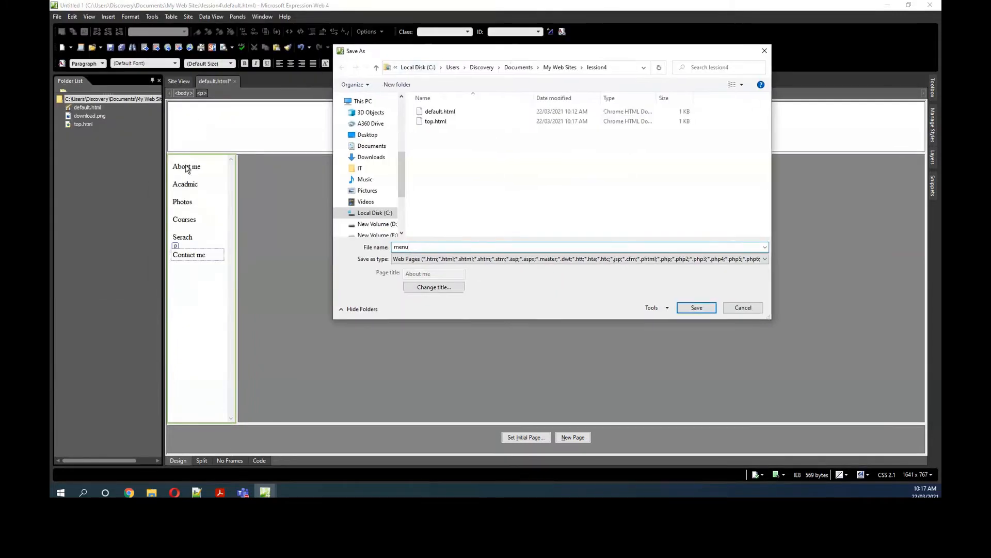
pyautogui.click(697, 308)
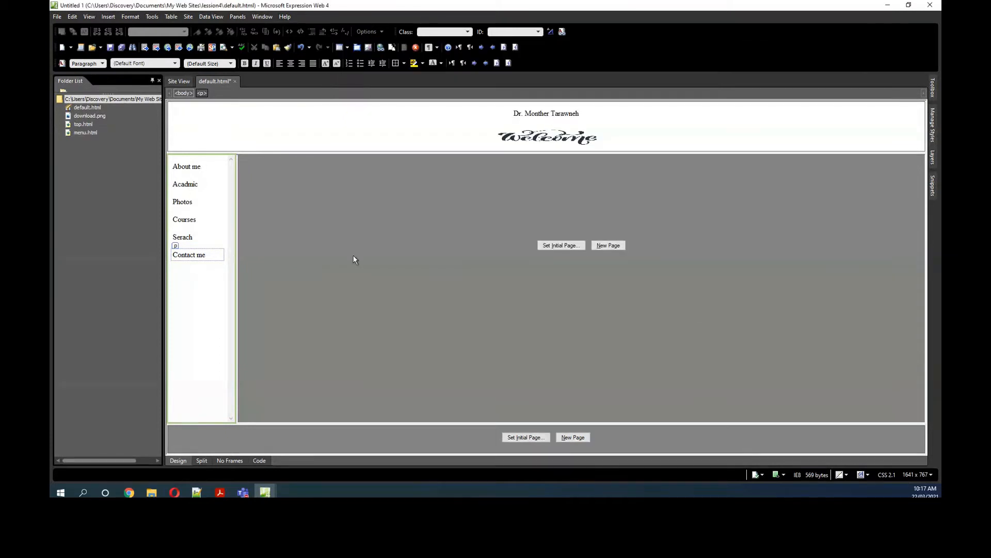
# Step: Open top.html and make the name line bold
pyautogui.doubleClick(83, 125)
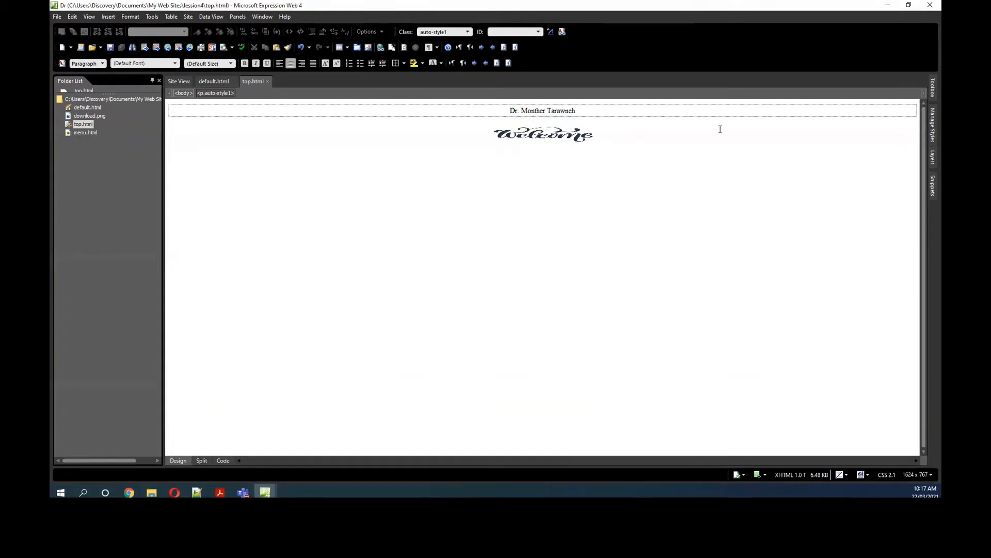
pyautogui.click(617, 139)
pyautogui.click(506, 112)
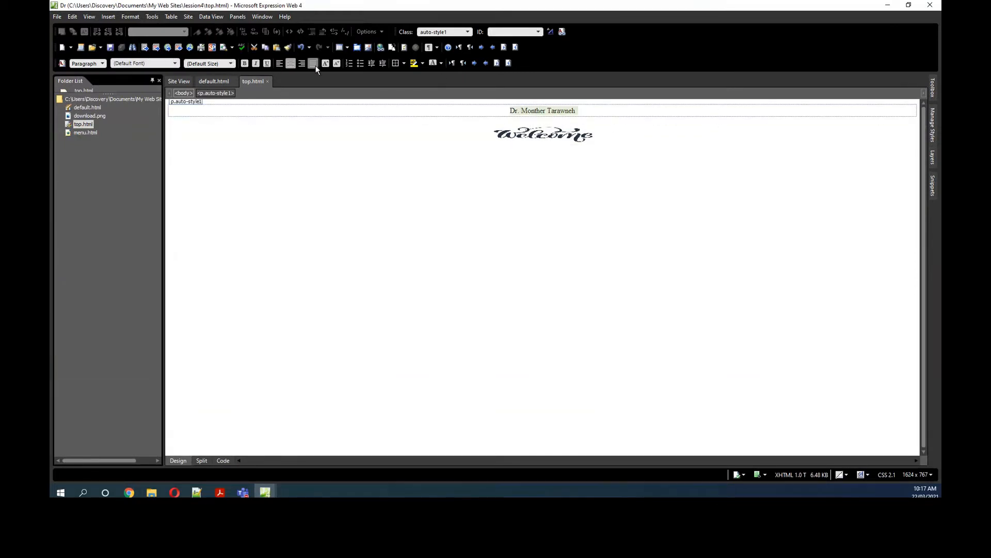
pyautogui.click(244, 65)
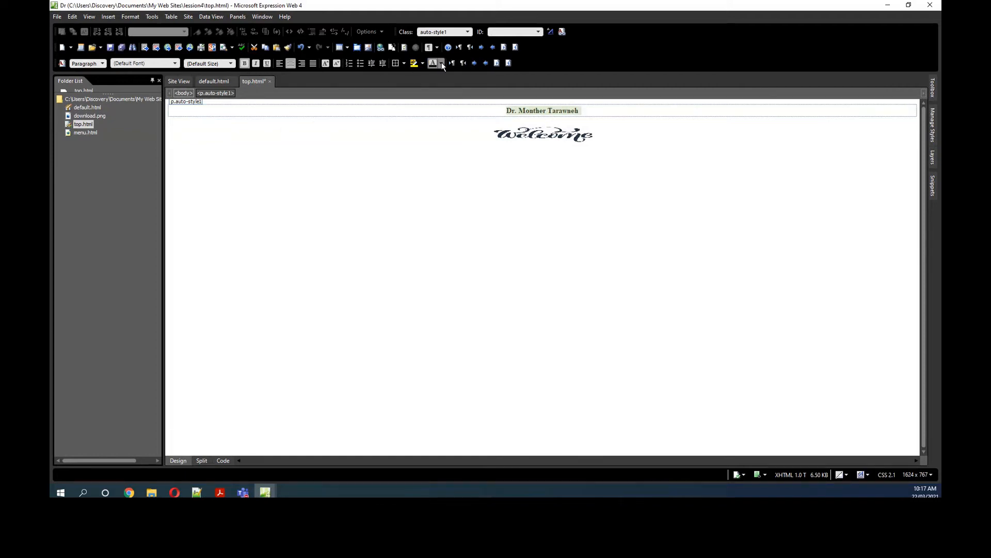
# Step: Try to apply a blue font colour to the name line and return to the default.html frames page
pyautogui.click(442, 65)
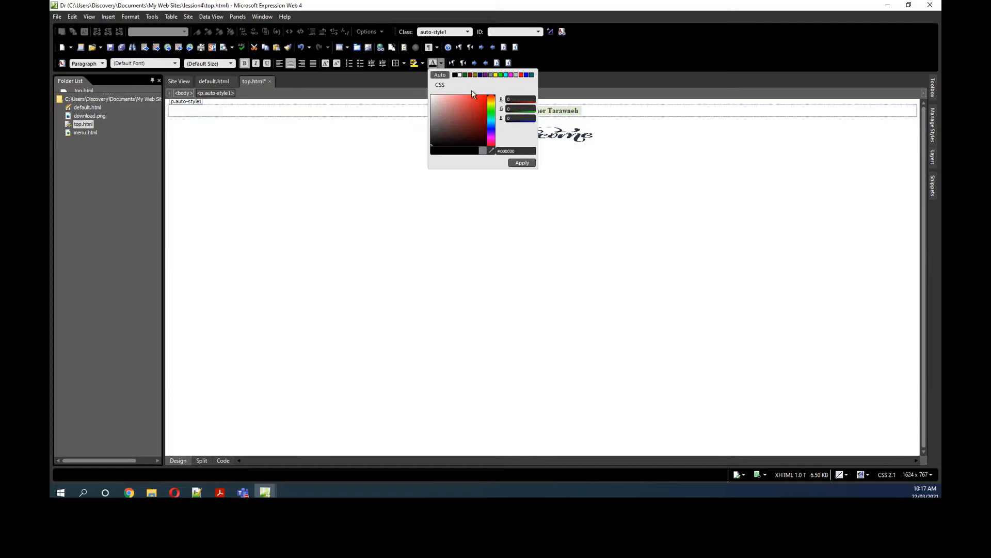
pyautogui.click(491, 127)
pyautogui.click(525, 165)
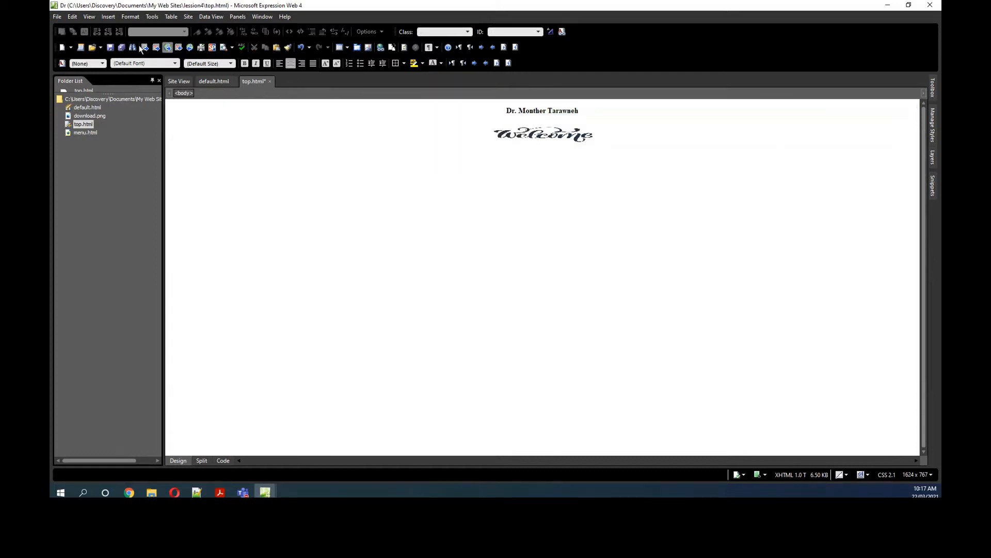
pyautogui.doubleClick(87, 107)
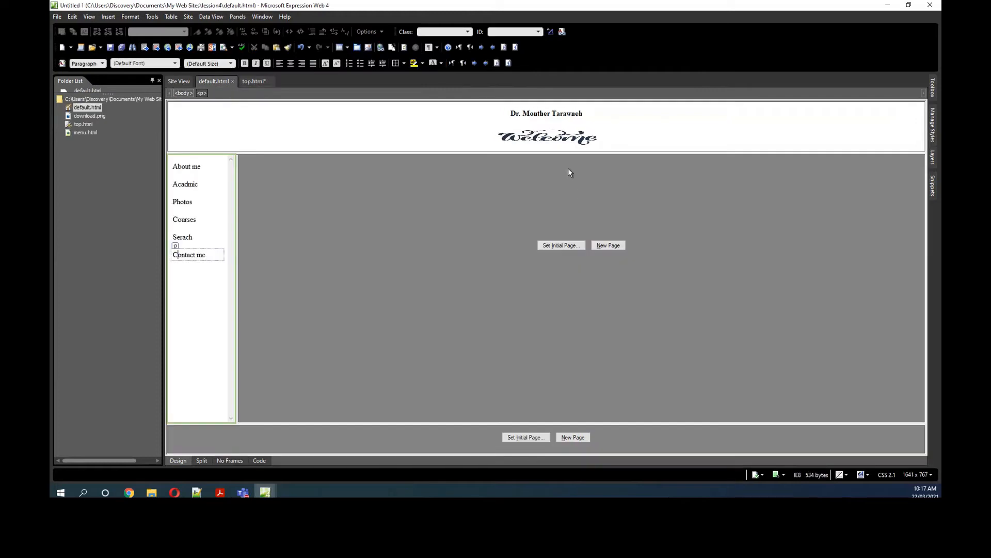
# Step: Set the background of top.html to the custom pale yellow Hex={FF,FF,CC} and return to the default.html frames page
pyautogui.doubleClick(89, 124)
pyautogui.rightClick(388, 157)
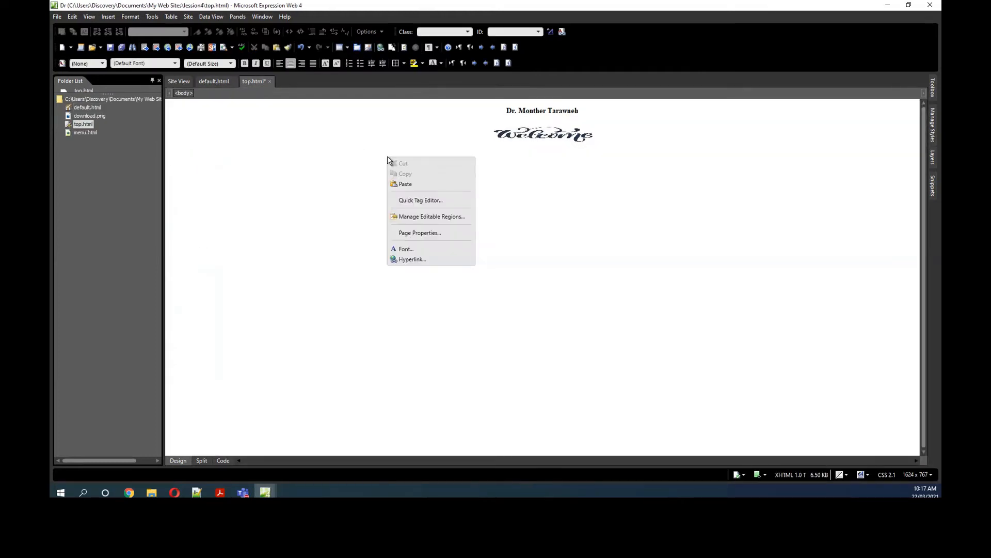
pyautogui.click(426, 235)
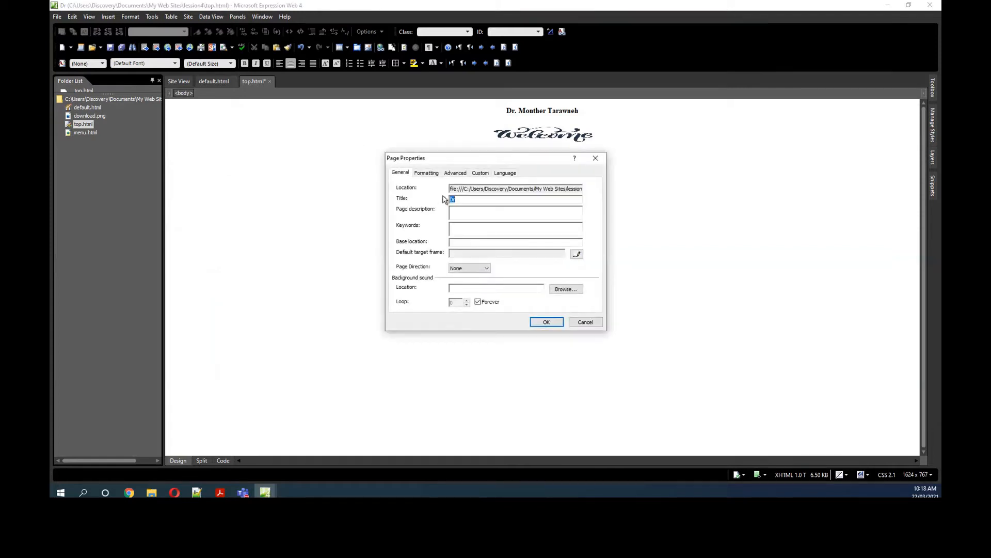
pyautogui.click(426, 172)
pyautogui.click(479, 237)
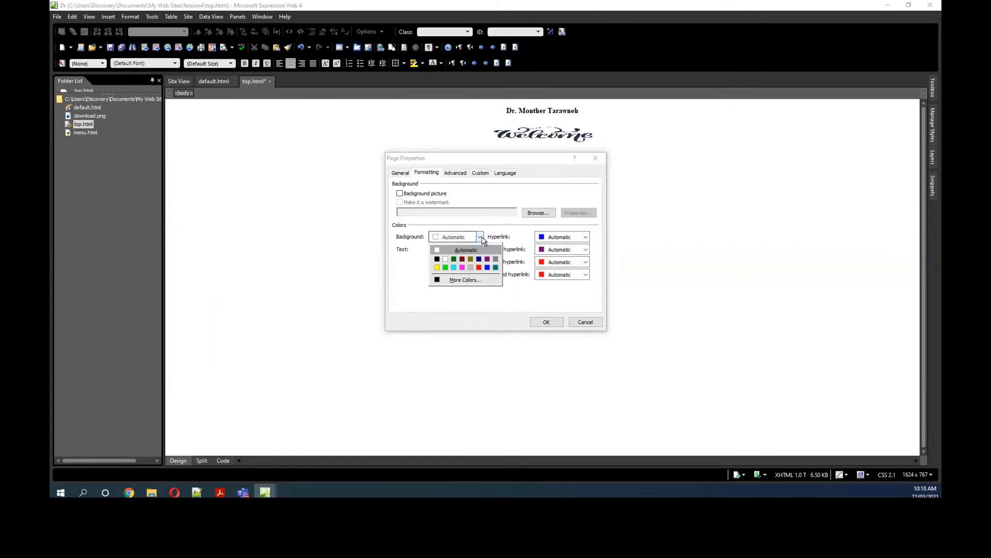
pyautogui.click(467, 279)
pyautogui.click(440, 249)
pyautogui.click(448, 239)
pyautogui.click(446, 234)
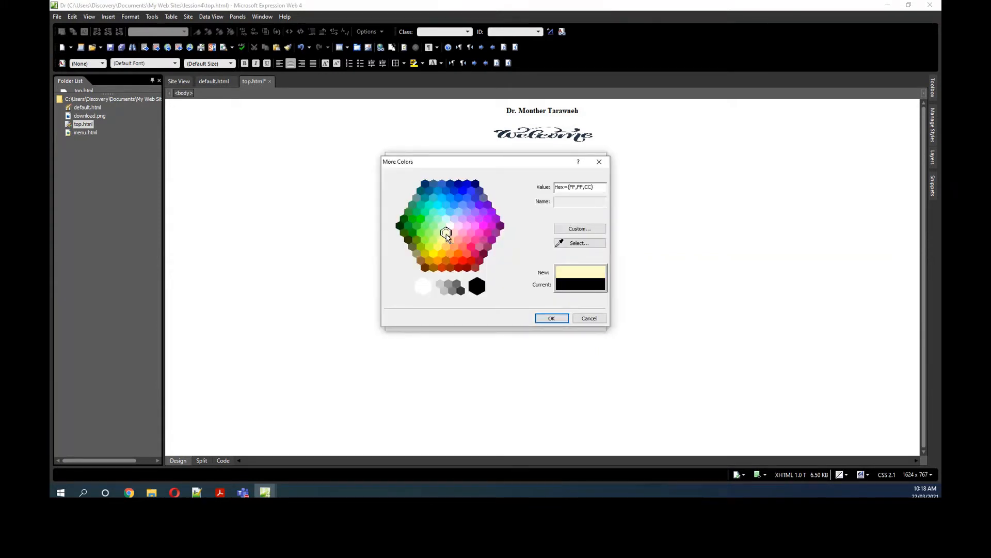
pyautogui.click(547, 318)
pyautogui.click(544, 321)
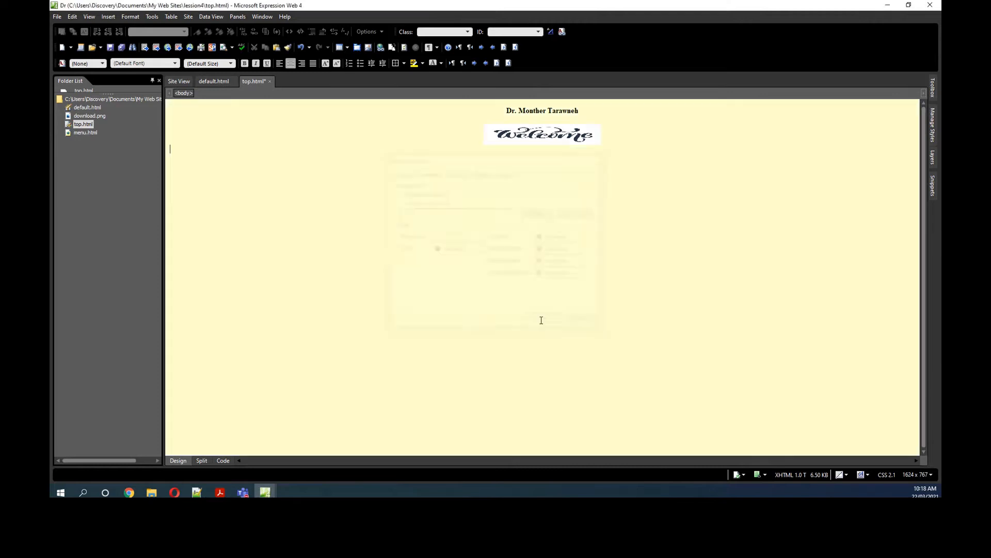
pyautogui.doubleClick(93, 107)
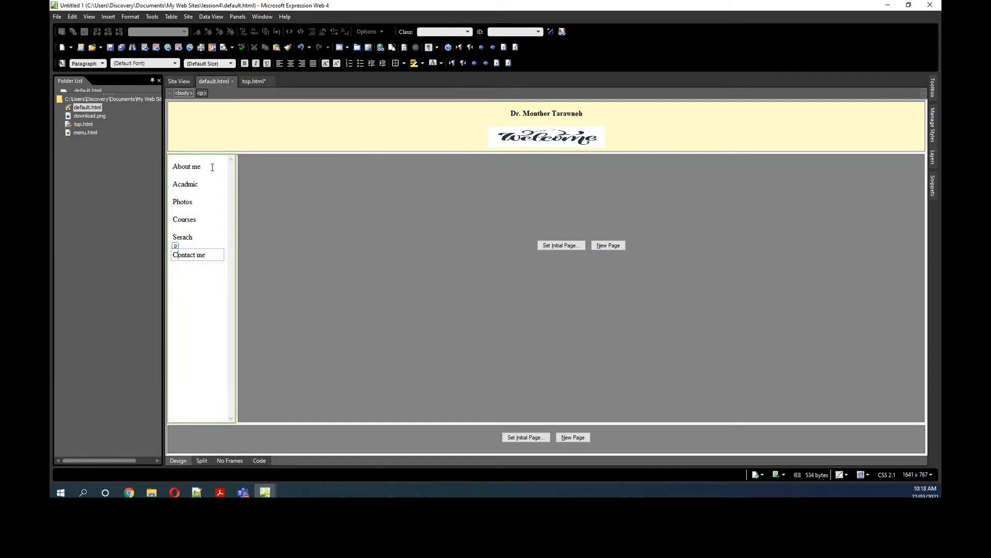
# Step: Open menu.html and set its page background colour to bright green
pyautogui.click(208, 183)
pyautogui.doubleClick(85, 132)
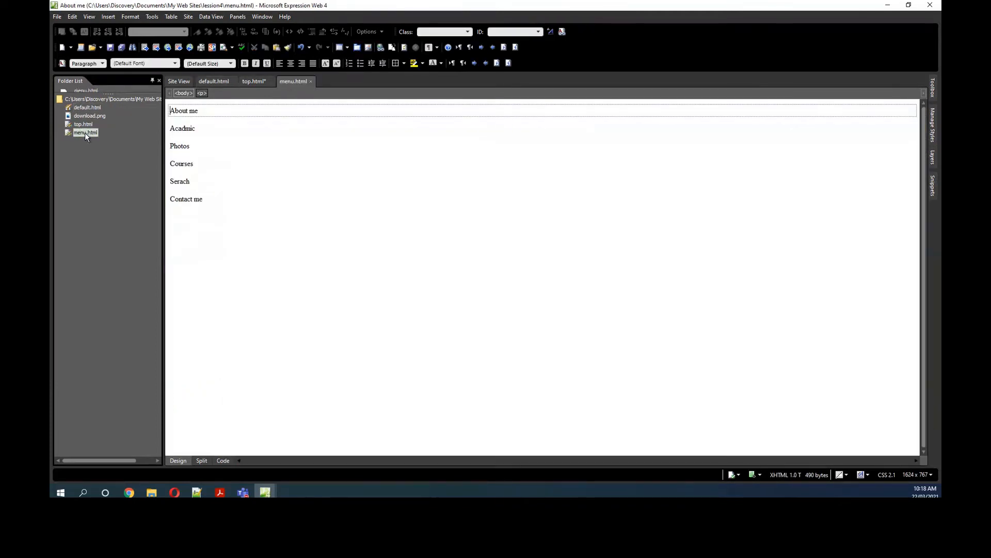
pyautogui.rightClick(268, 176)
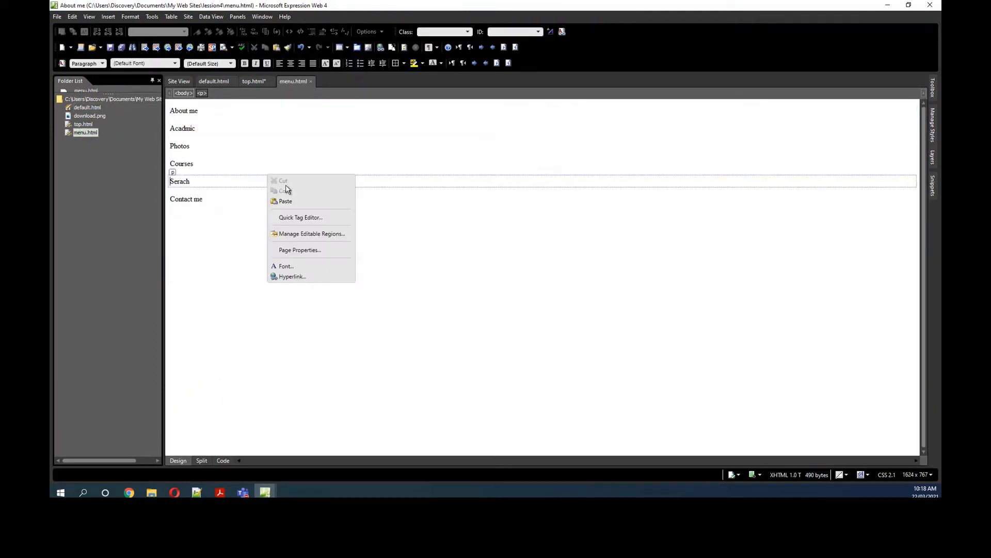
pyautogui.click(304, 251)
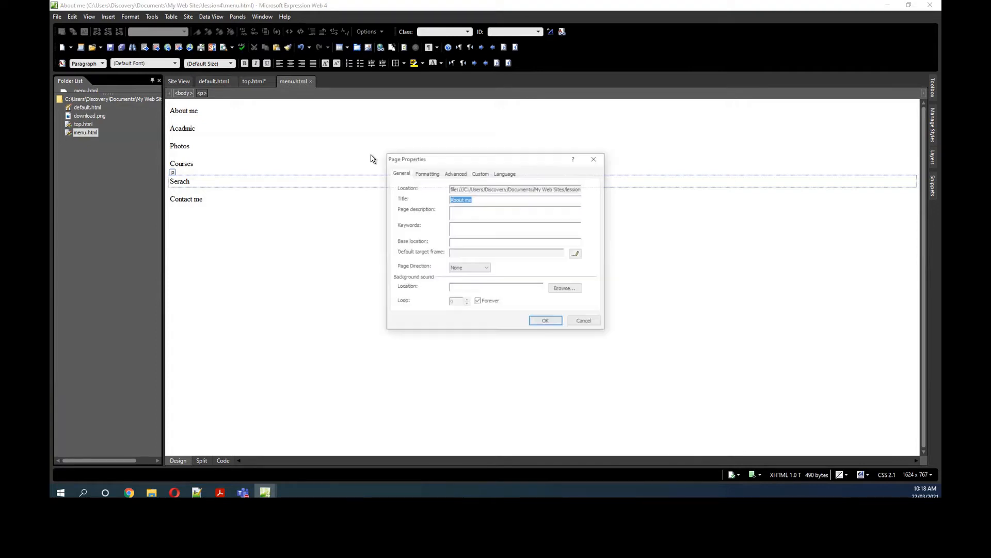
pyautogui.click(426, 172)
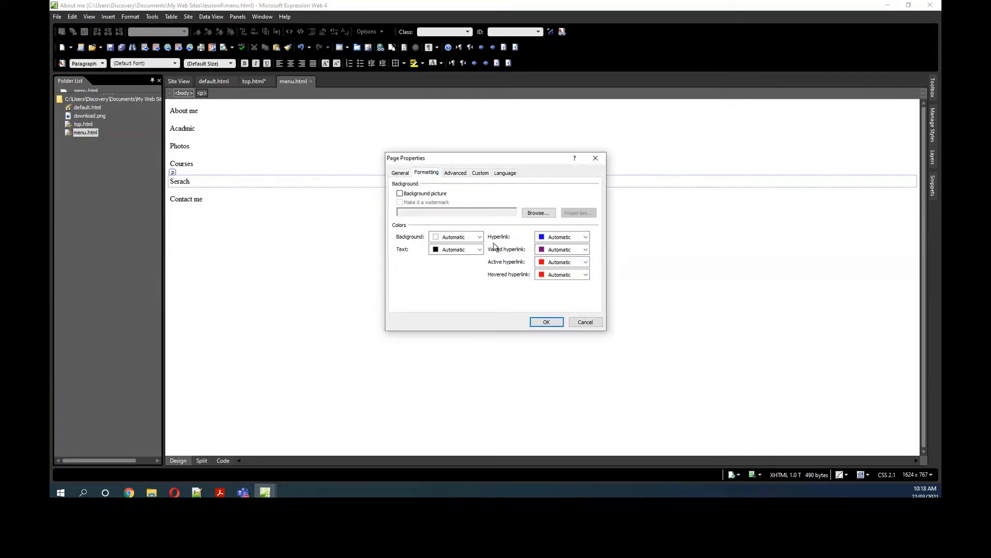
pyautogui.click(480, 237)
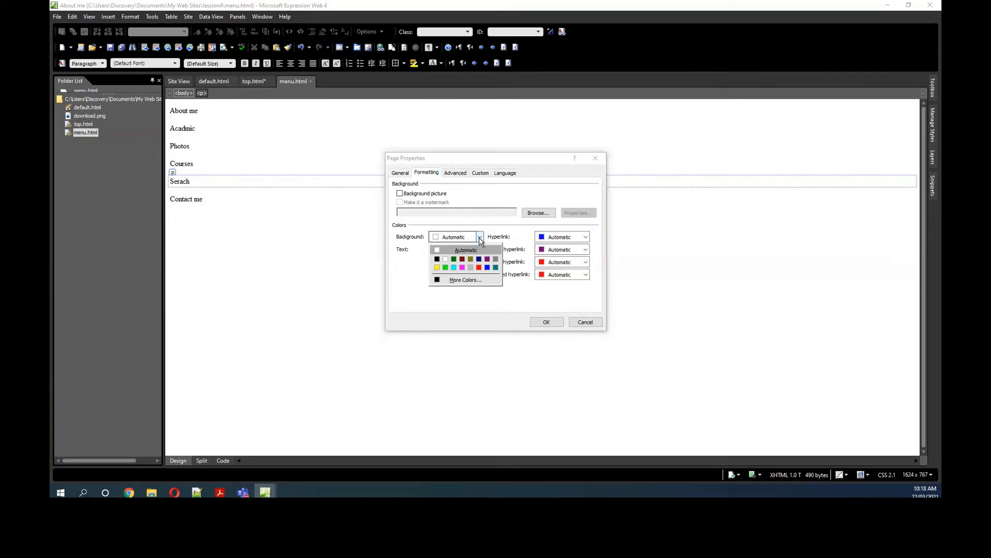
pyautogui.click(445, 267)
pyautogui.click(545, 322)
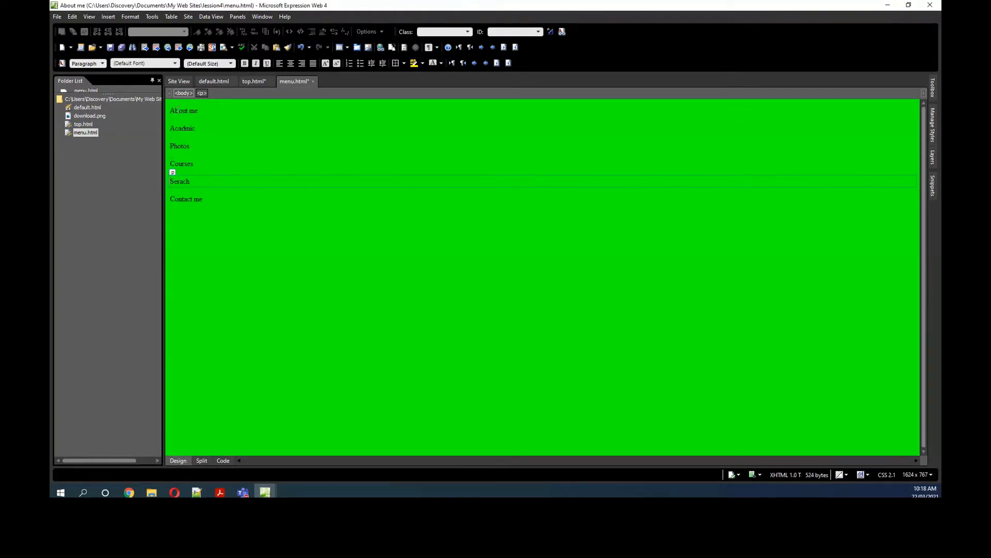
# Step: Make all the menu entries in menu.html bold, centred and large (18 pt)
pyautogui.hotkey('ctrl', 'a')
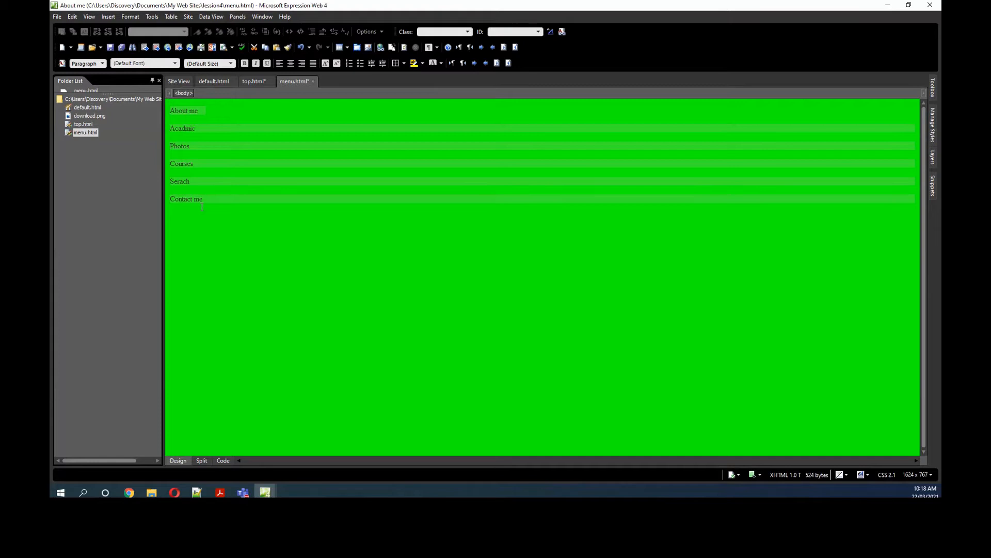
pyautogui.click(244, 64)
pyautogui.click(290, 65)
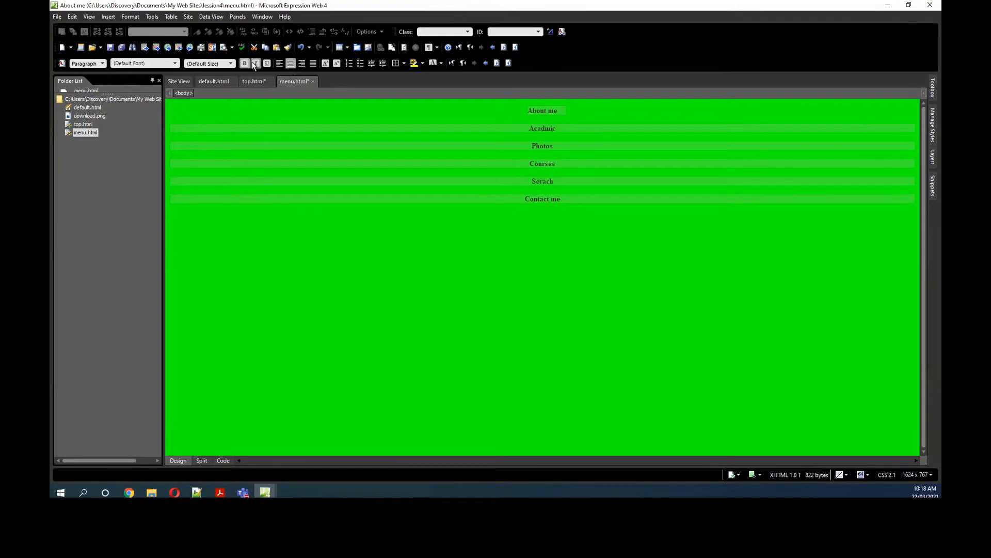
pyautogui.click(231, 64)
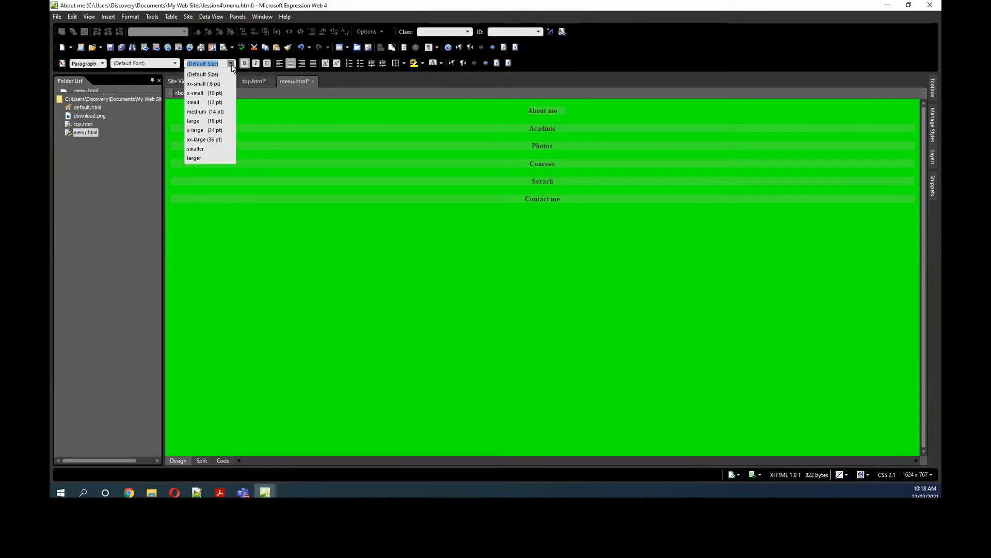
pyautogui.click(211, 121)
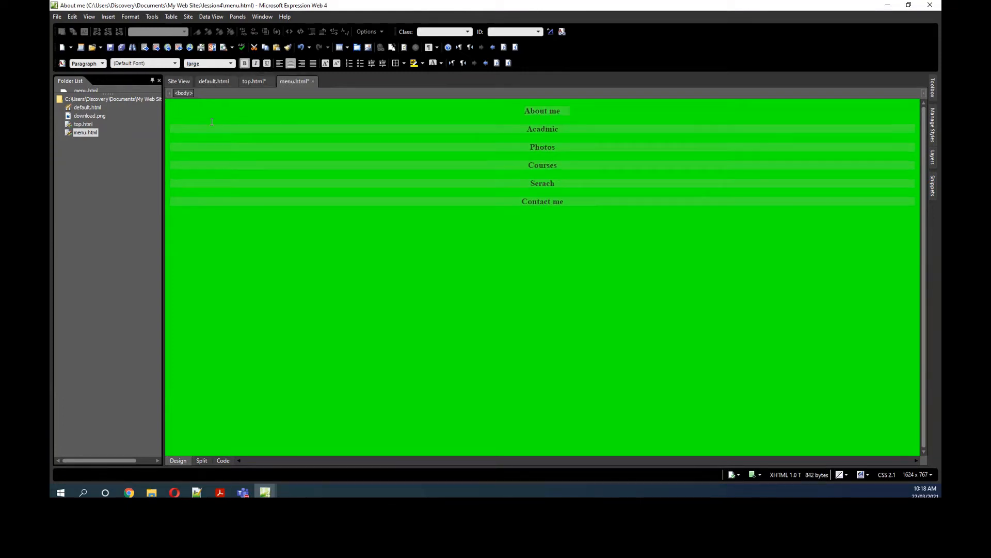
# Step: Apply the Georgia, Times New Roman, Times, serif font family to the menu entries, save, and return to default.html
pyautogui.click(176, 63)
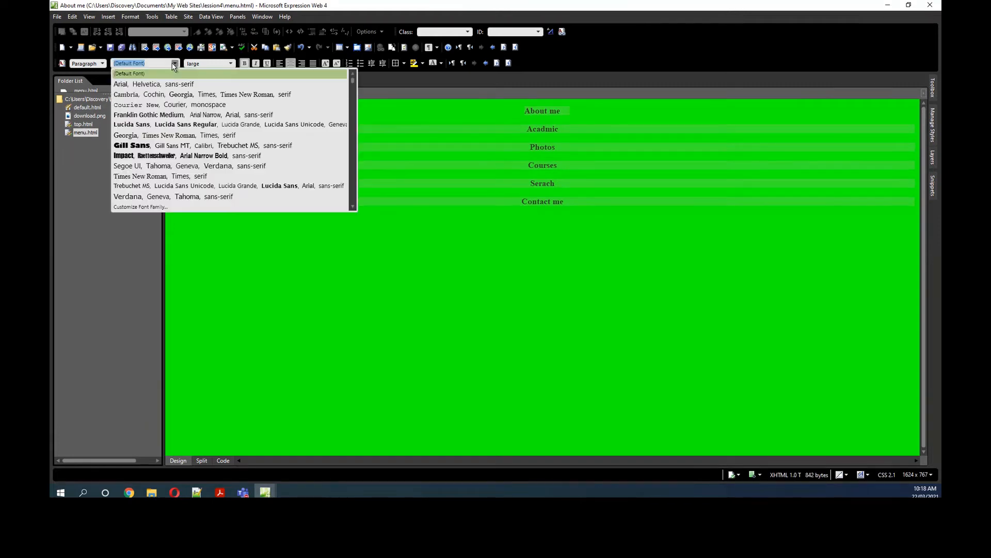
pyautogui.click(163, 135)
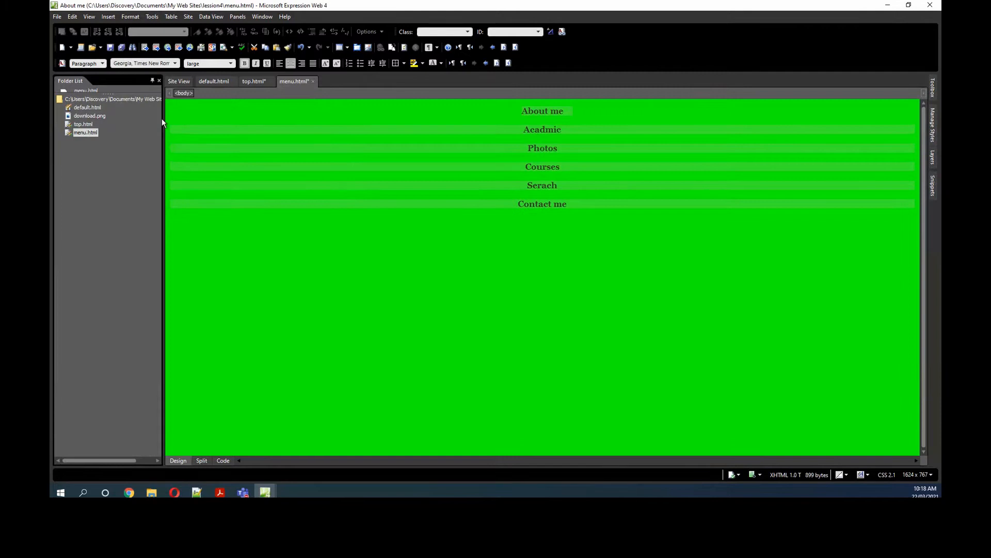
pyautogui.click(110, 48)
pyautogui.doubleClick(87, 108)
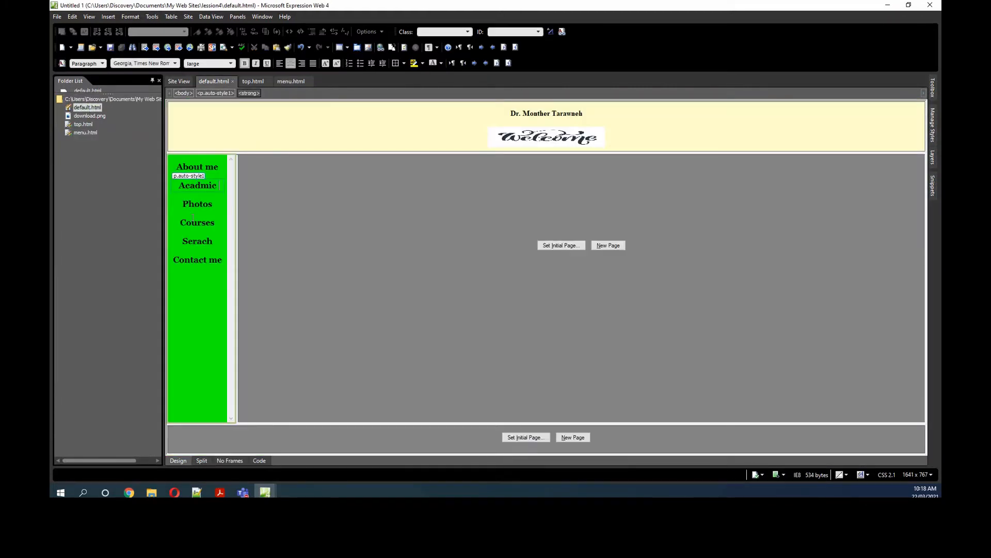
pyautogui.click(187, 280)
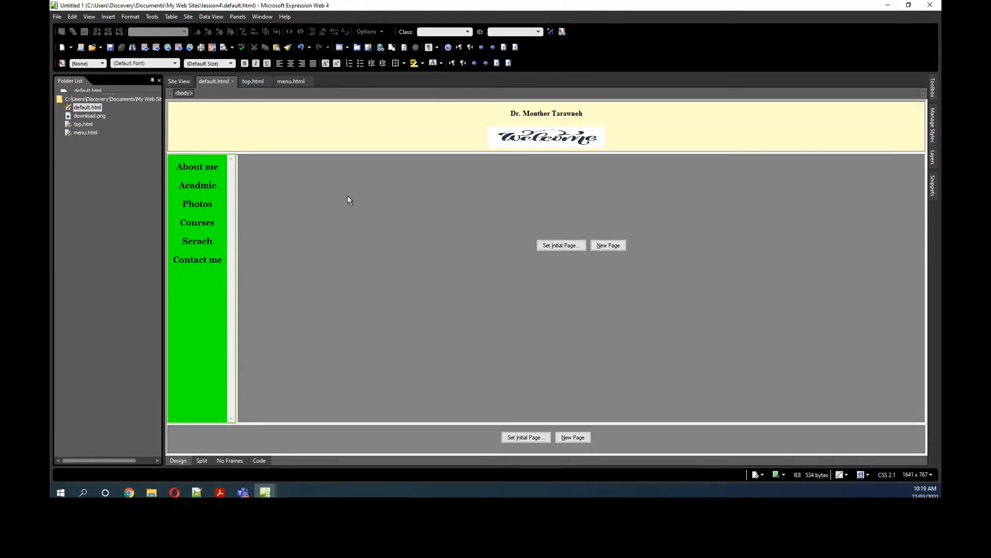
pyautogui.click(174, 170)
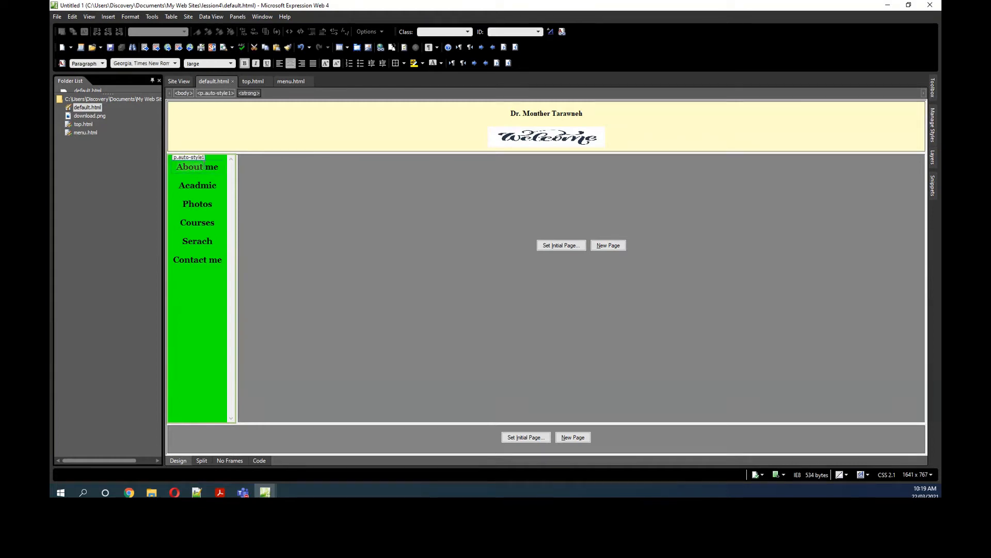
pyautogui.rightClick(201, 168)
pyautogui.click(223, 186)
pyautogui.hotkey('alt', 'Tab')
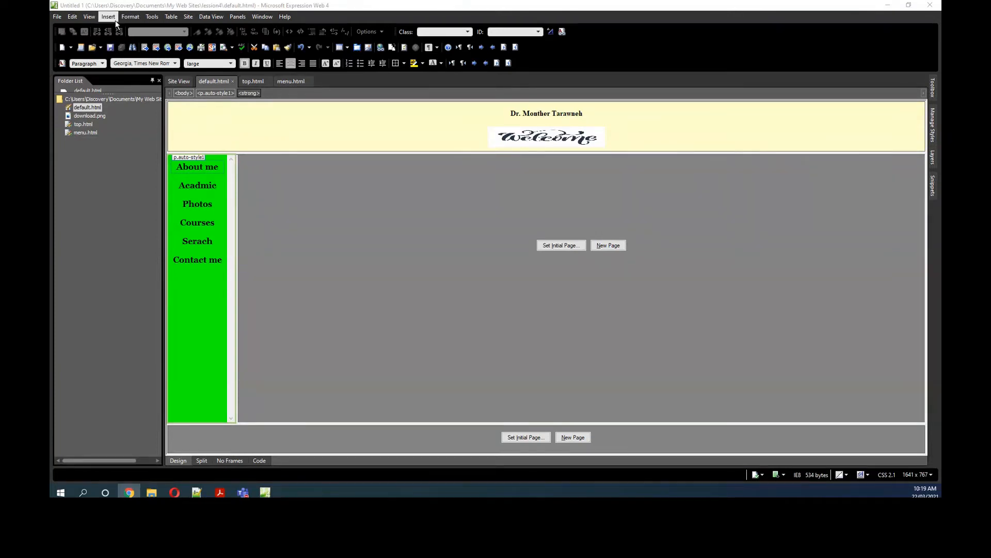
# Step: Create a new blank HTML page from the General page templates
pyautogui.click(57, 17)
pyautogui.moveTo(66, 29)
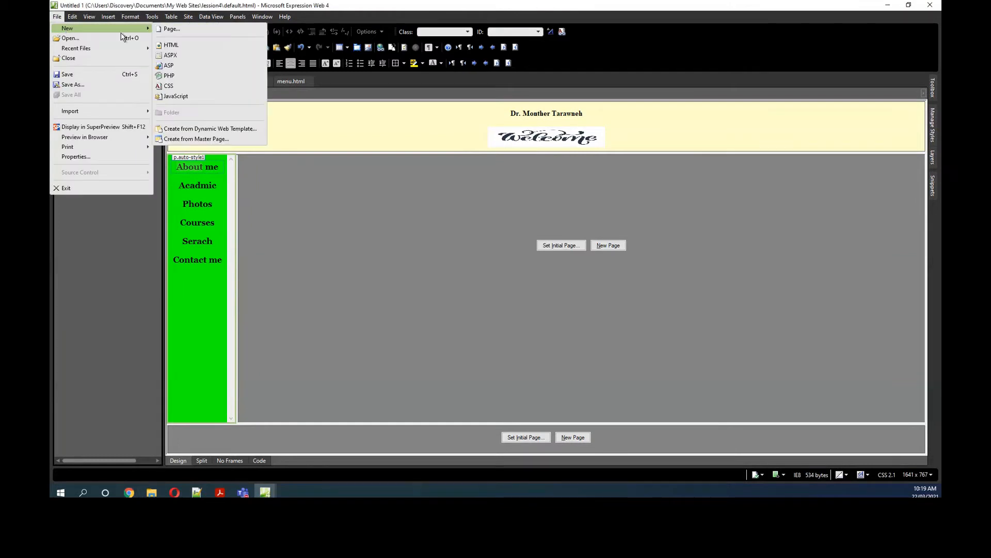
pyautogui.click(167, 30)
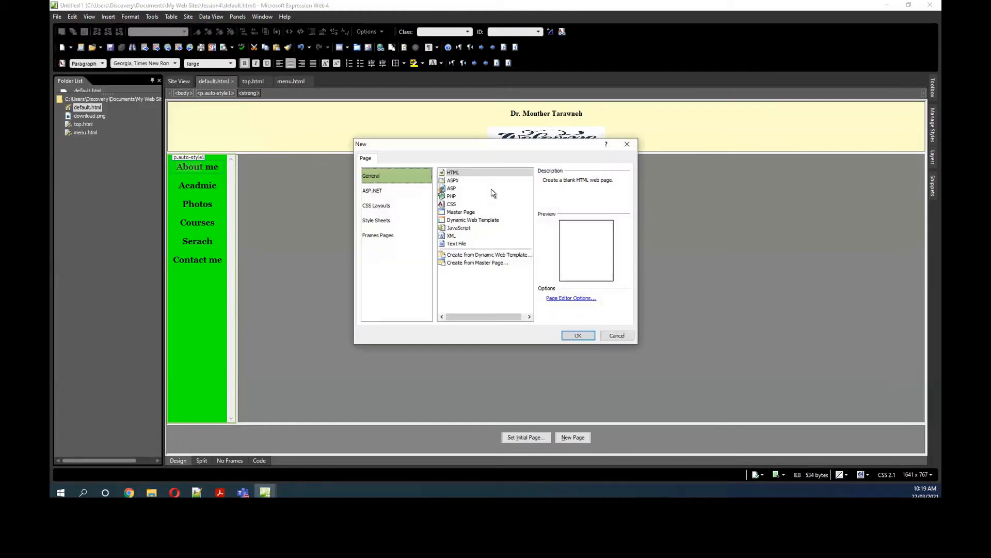
pyautogui.click(455, 173)
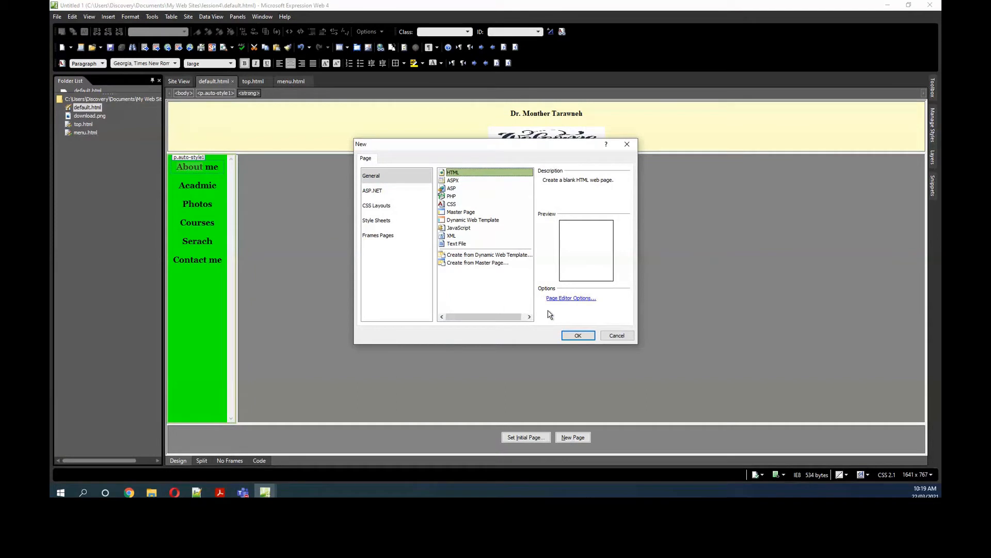
pyautogui.click(387, 235)
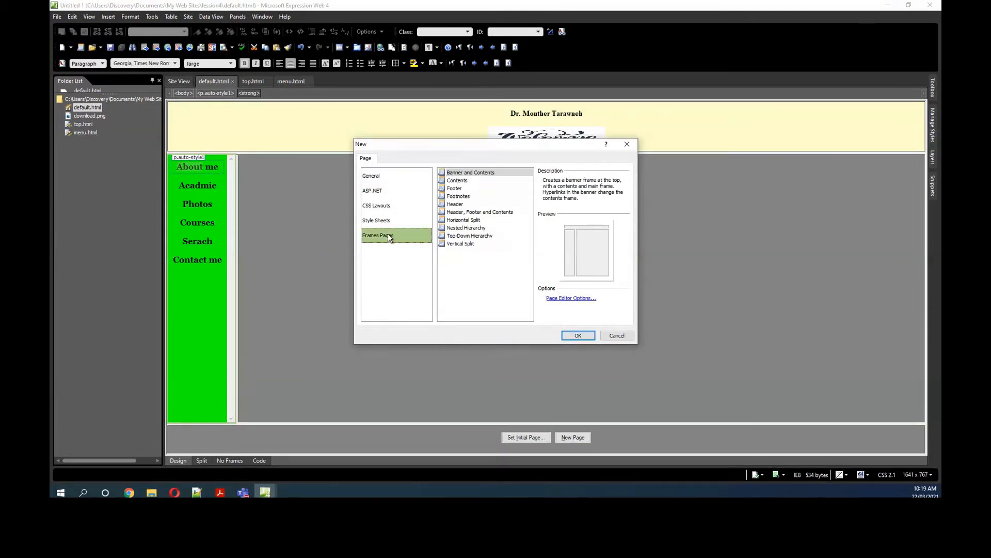
pyautogui.click(385, 177)
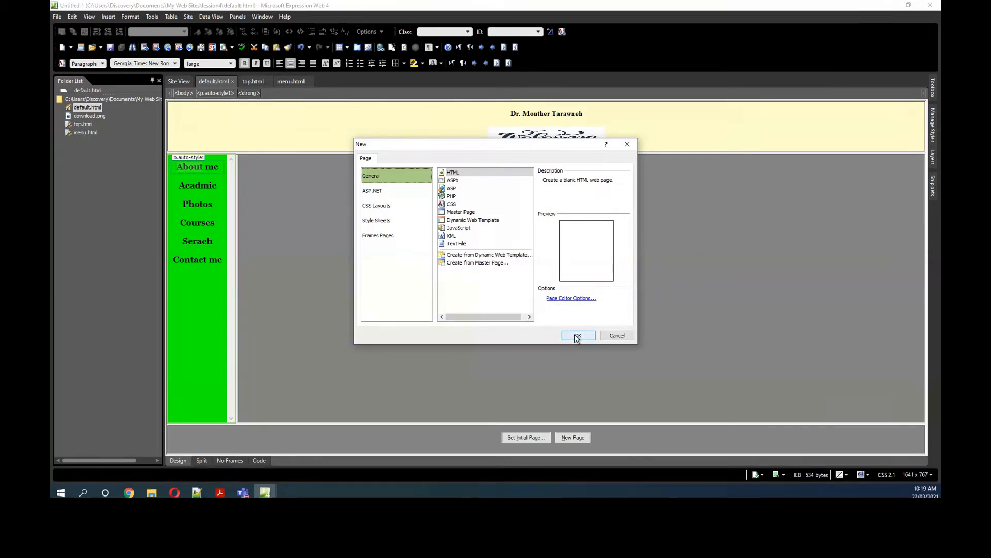
pyautogui.click(578, 335)
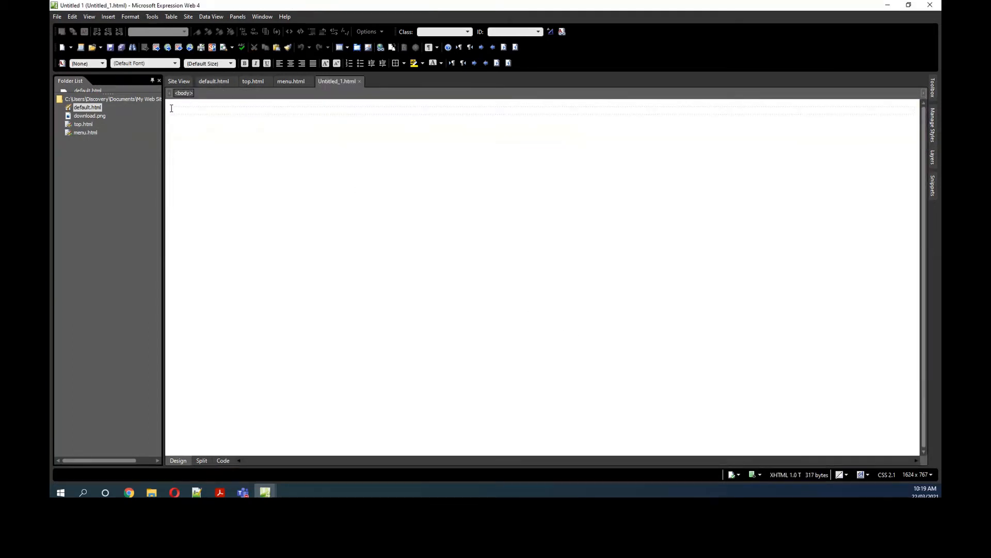
# Step: Bring the "A brief Biography" heading and its text from the web browser into the new blank page
pyautogui.click(129, 492)
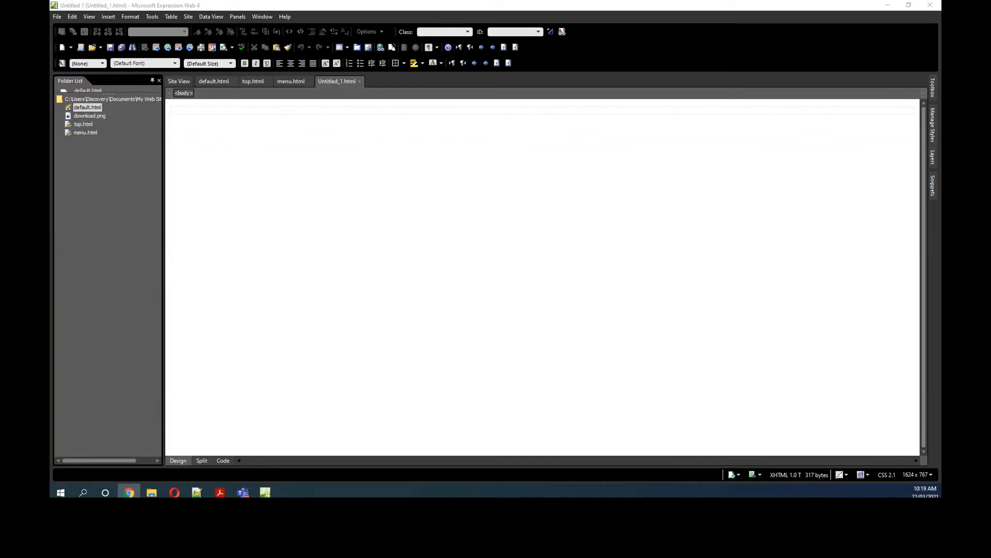
pyautogui.rightClick(241, 110)
pyautogui.click(256, 137)
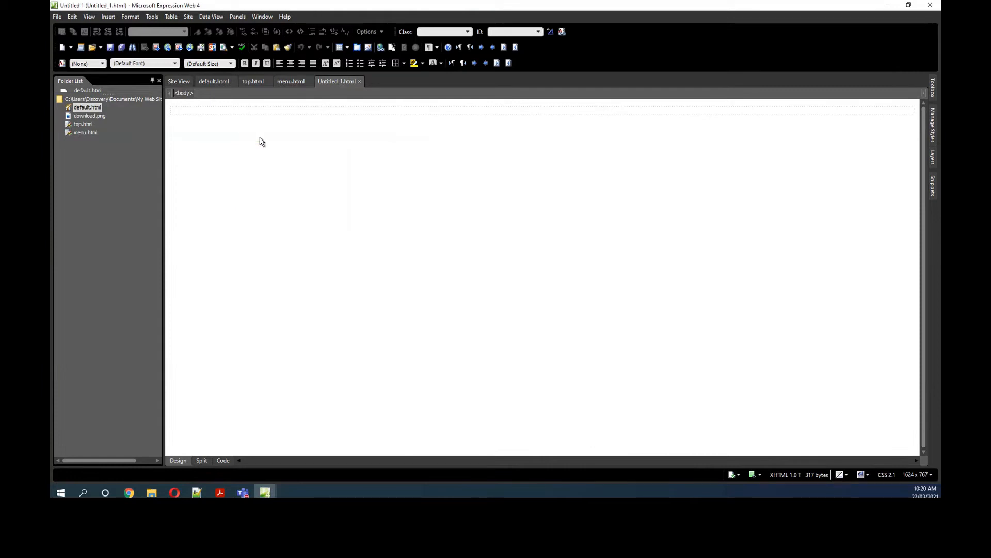
pyautogui.scroll(-5, 246, 152)
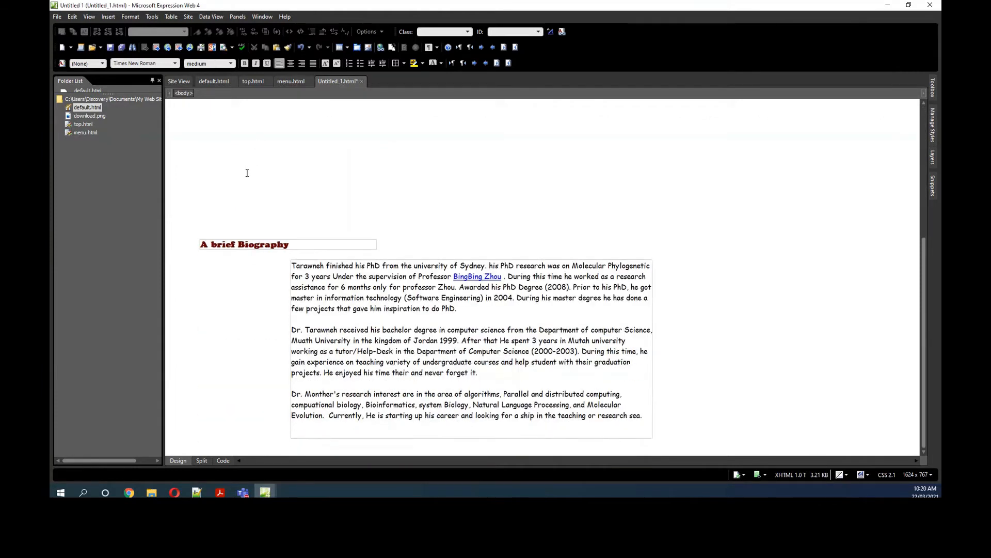
pyautogui.hotkey('ctrl', 'z')
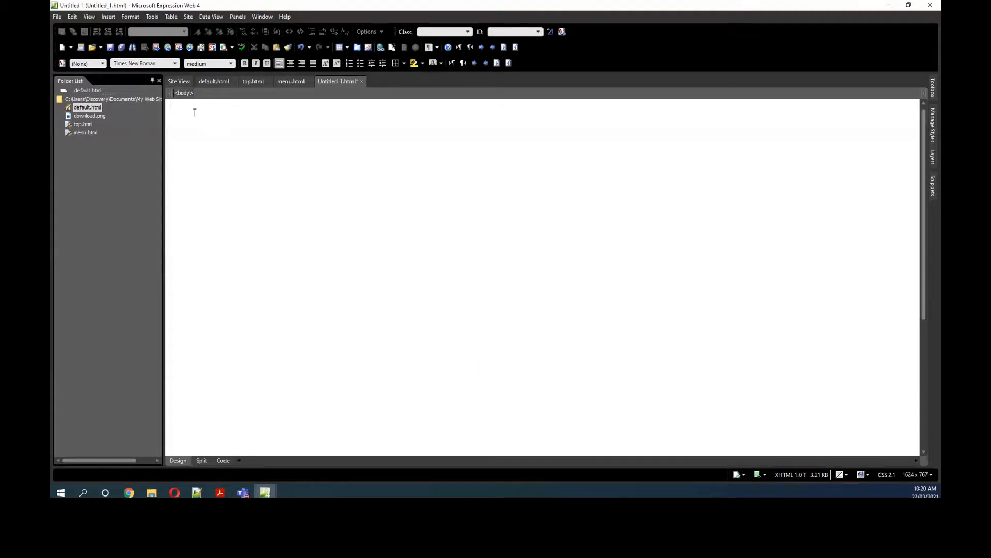
pyautogui.hotkey('ctrl', 'v')
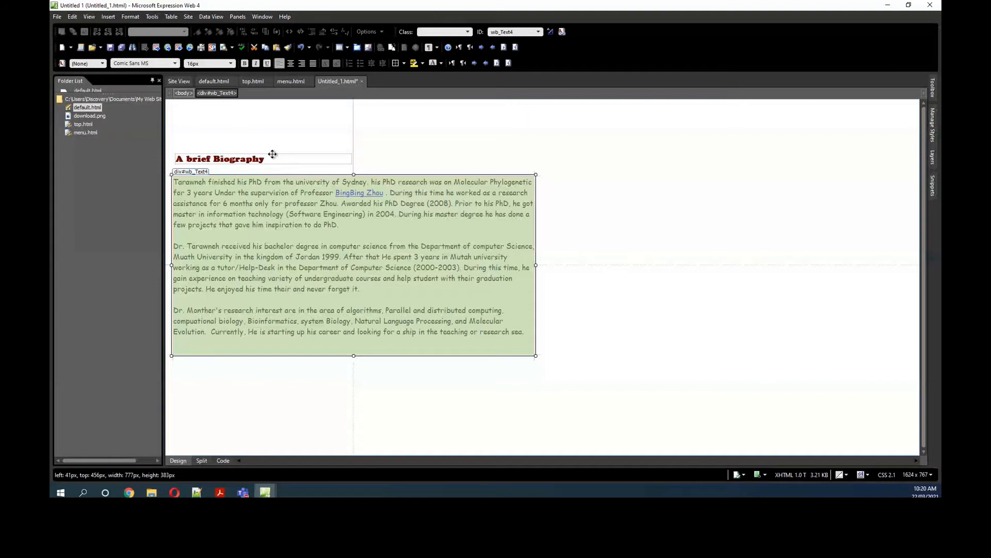
# Step: Move the "A brief Biography" heading up near the page's top edge and the biography text block to about left 20 px, top 325 px
pyautogui.moveTo(272, 154); pyautogui.dragTo(267, 114)
pyautogui.click(270, 174)
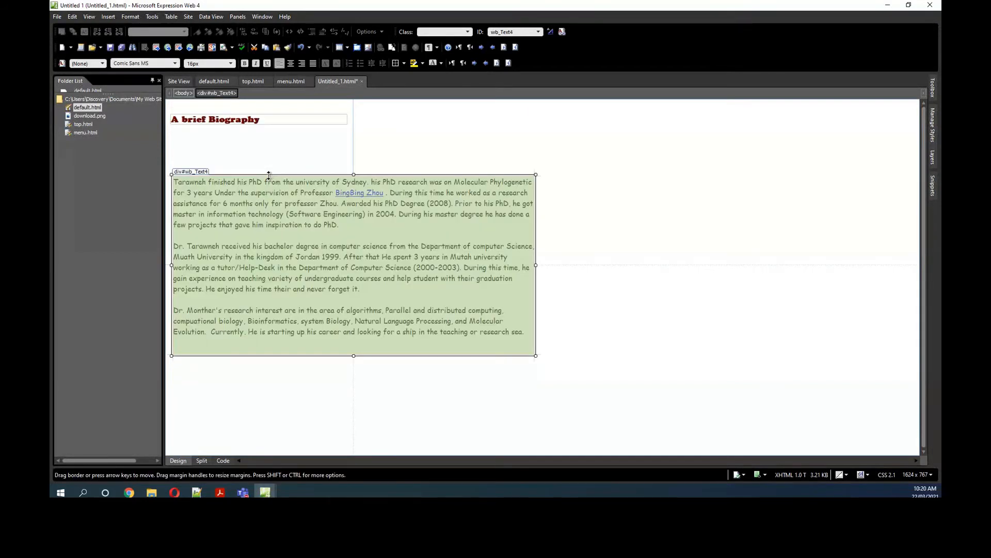
pyautogui.moveTo(276, 174); pyautogui.dragTo(277, 248)
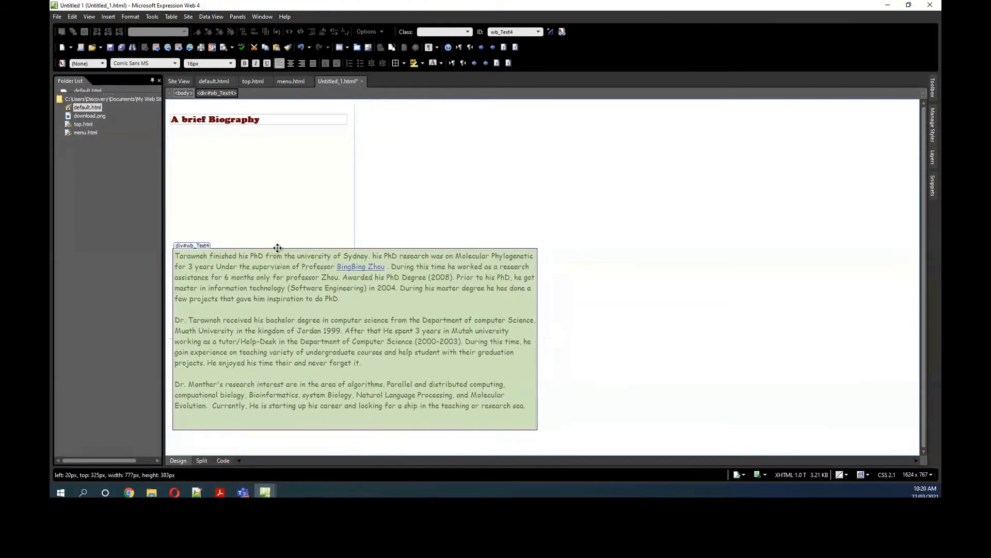
# Step: Cut the biography text out of its positioned block and paste it as page body text below the "A brief Biography" heading
pyautogui.click(520, 333)
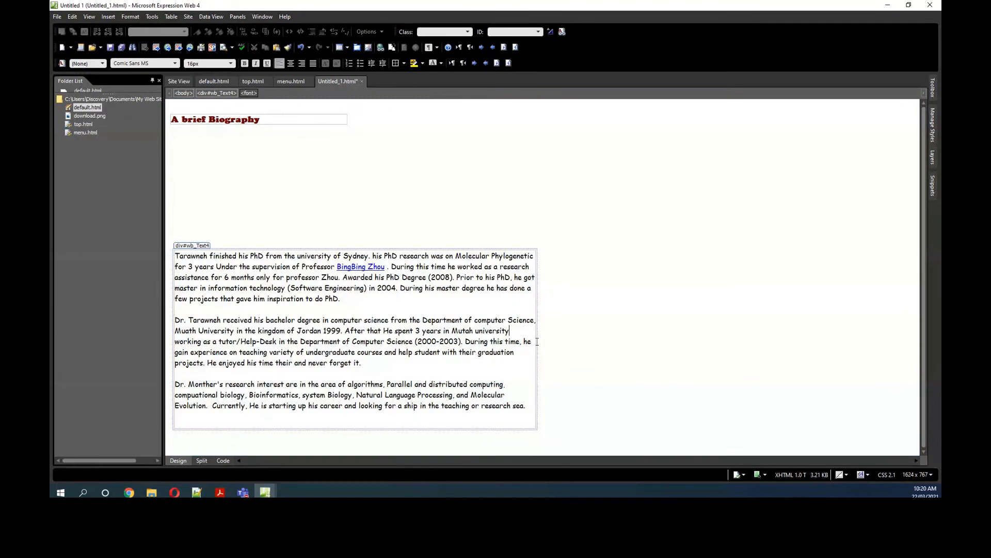
pyautogui.moveTo(524, 400); pyautogui.dragTo(176, 255)
pyautogui.rightClick(176, 255)
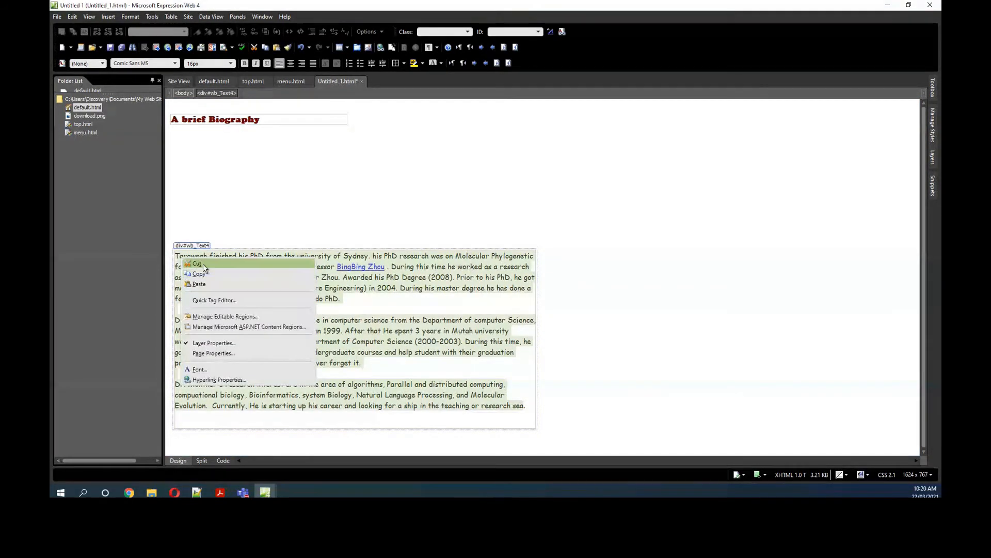
pyautogui.click(206, 268)
pyautogui.click(189, 170)
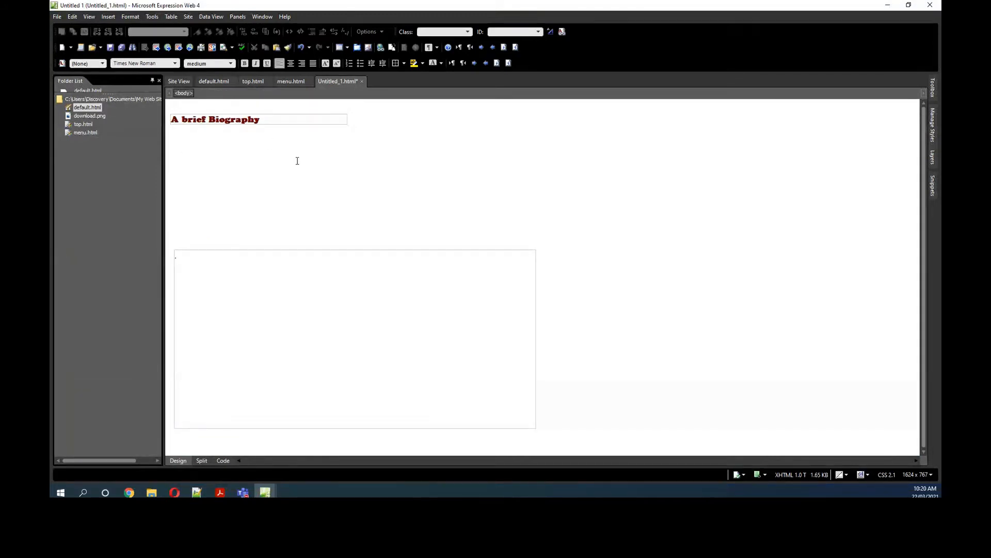
pyautogui.press('Tab')
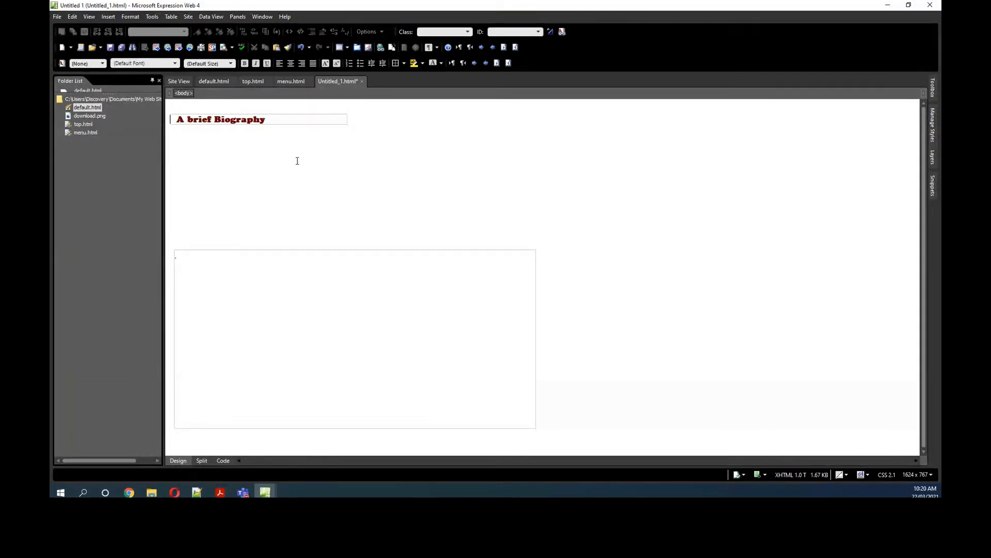
pyautogui.click(196, 136)
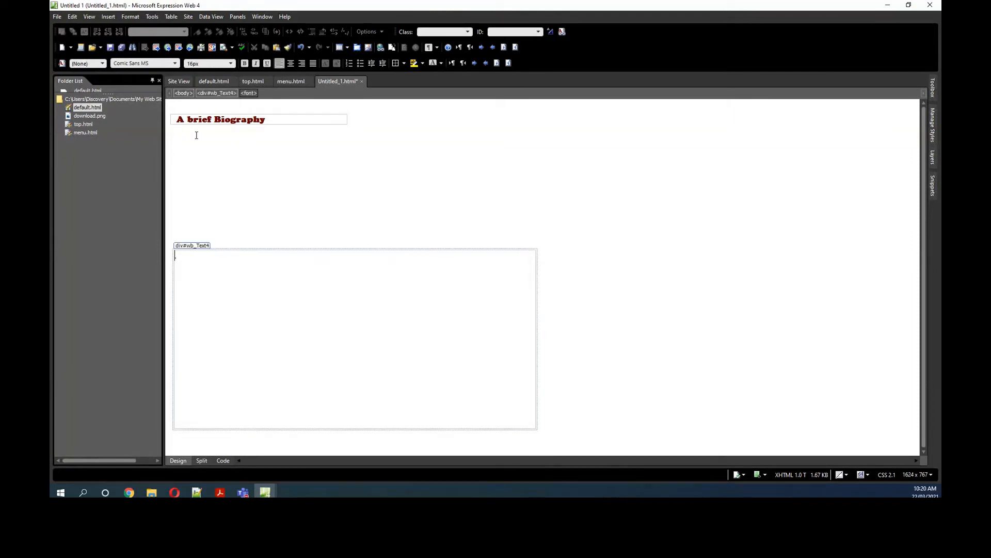
pyautogui.click(176, 109)
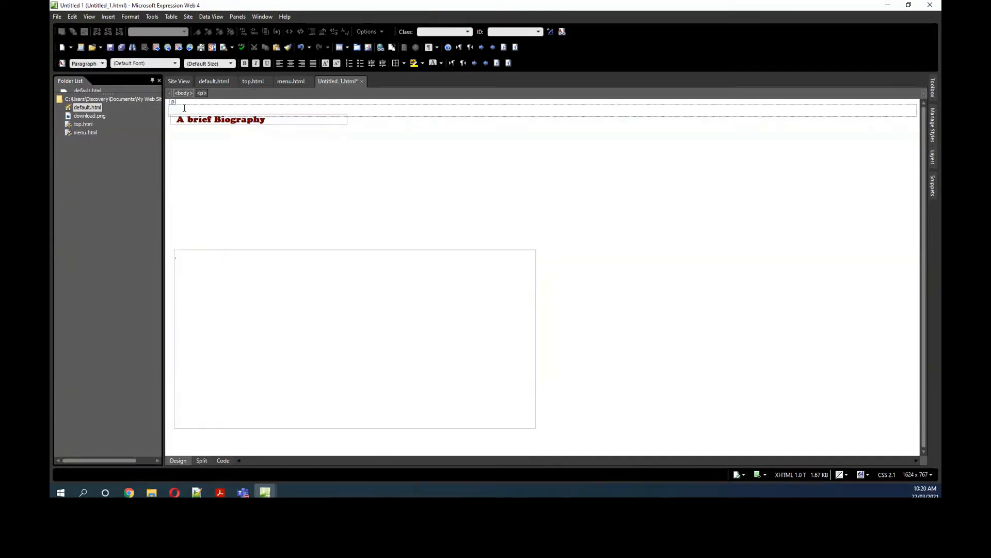
pyautogui.press('Return')
pyautogui.press('Return')
pyautogui.hotkey('ctrl', 'v')
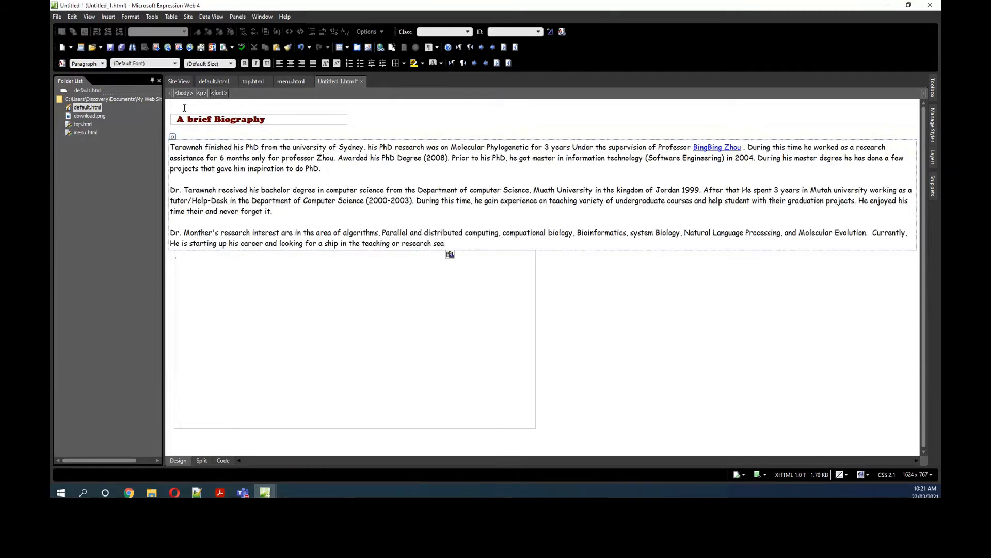
# Step: Remove the emptied biography text block and the "A brief Biography" heading block from the page
pyautogui.click(429, 349)
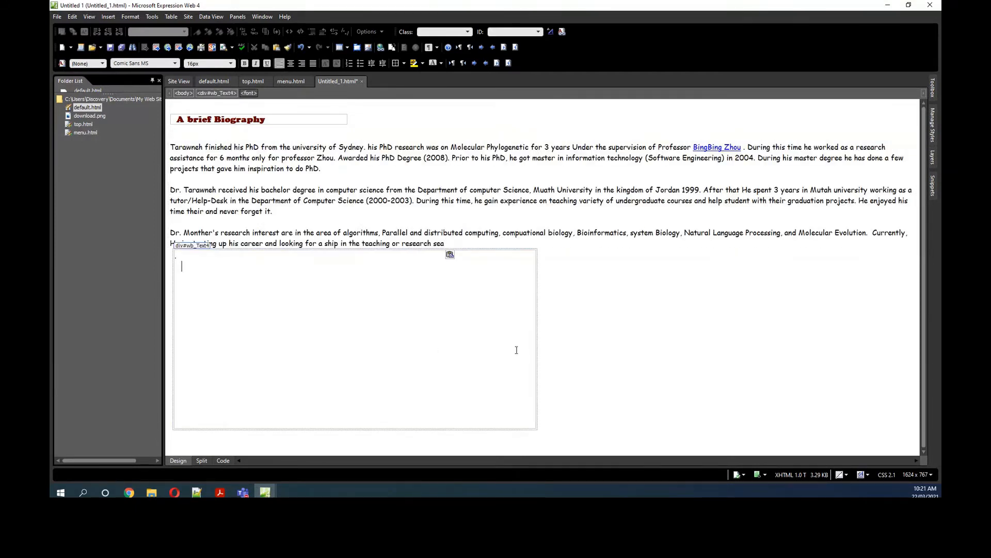
pyautogui.click(216, 93)
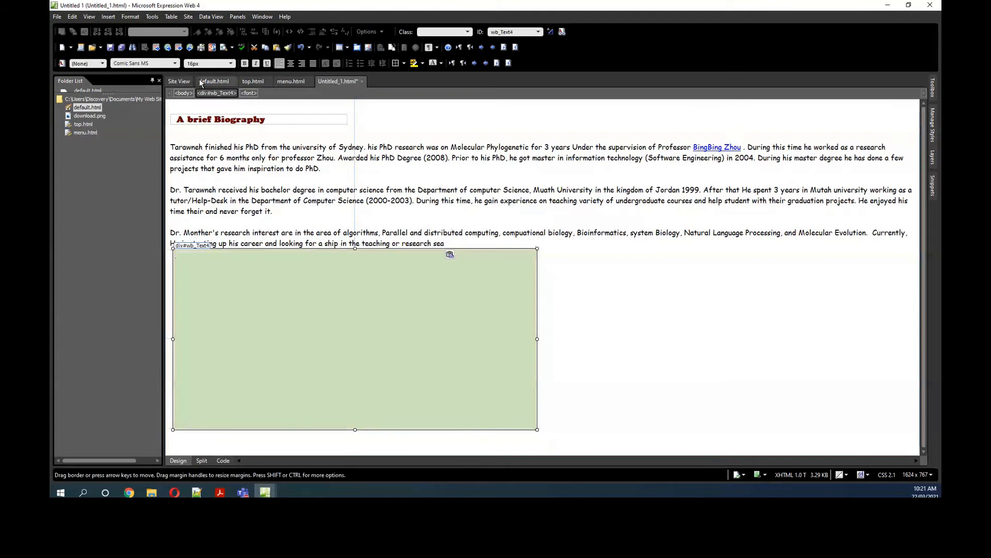
pyautogui.rightClick(492, 251)
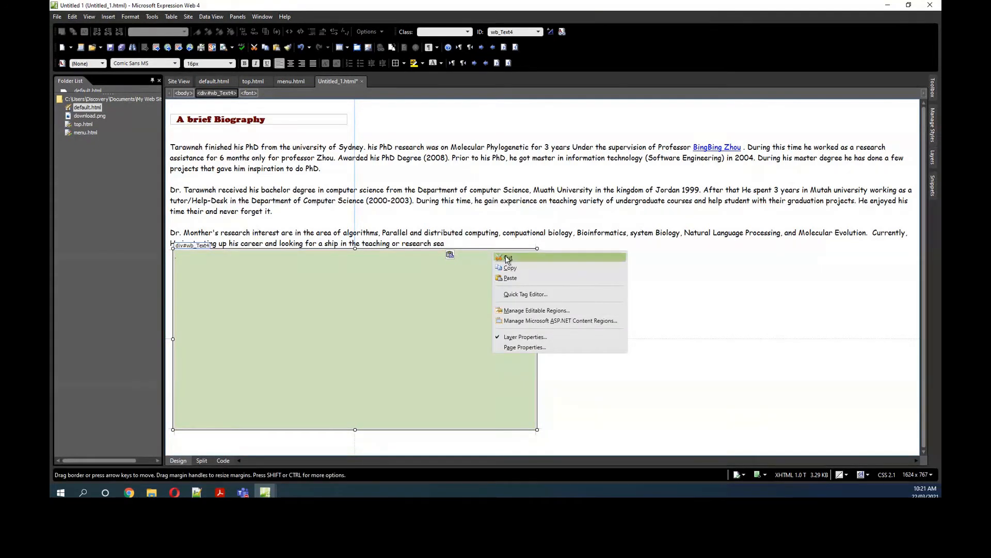
pyautogui.click(507, 258)
pyautogui.click(233, 117)
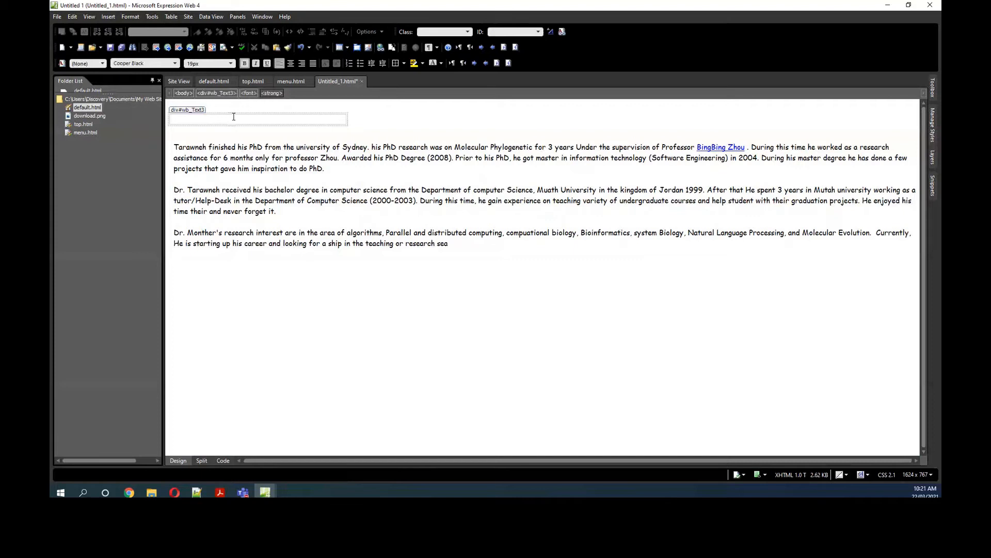
pyautogui.rightClick(234, 117)
pyautogui.click(236, 118)
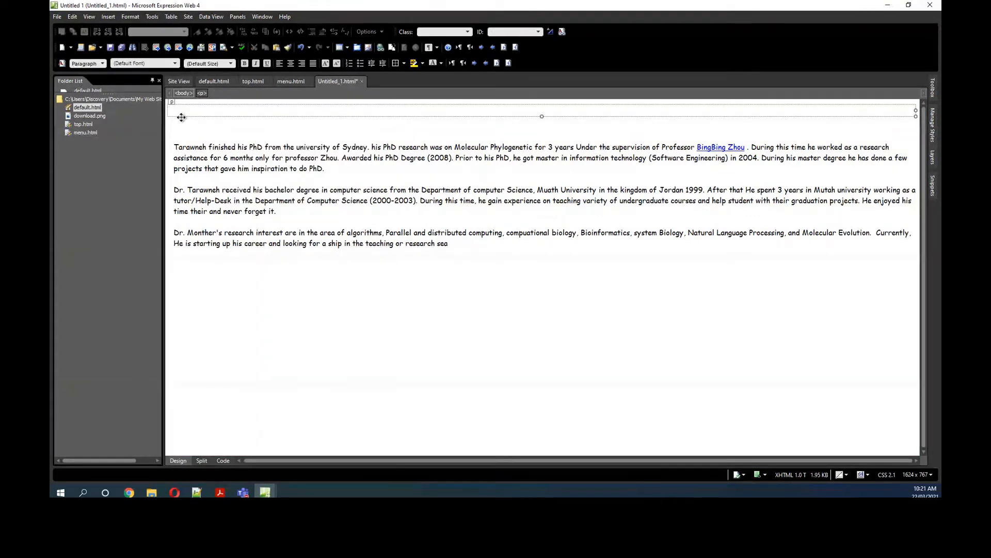
# Step: Enter "Brief summary" on the first line above the biography text and make it bold
pyautogui.write('Bri')
pyautogui.press('BackSpace')
pyautogui.write('ef summary')
pyautogui.tripleClick(171, 112)
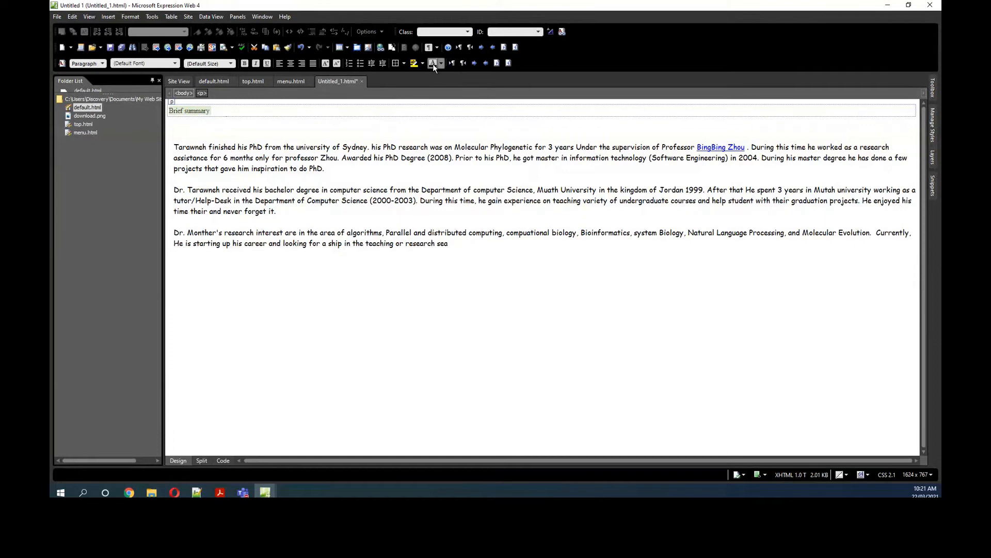
pyautogui.hotkey('ctrl', 'b')
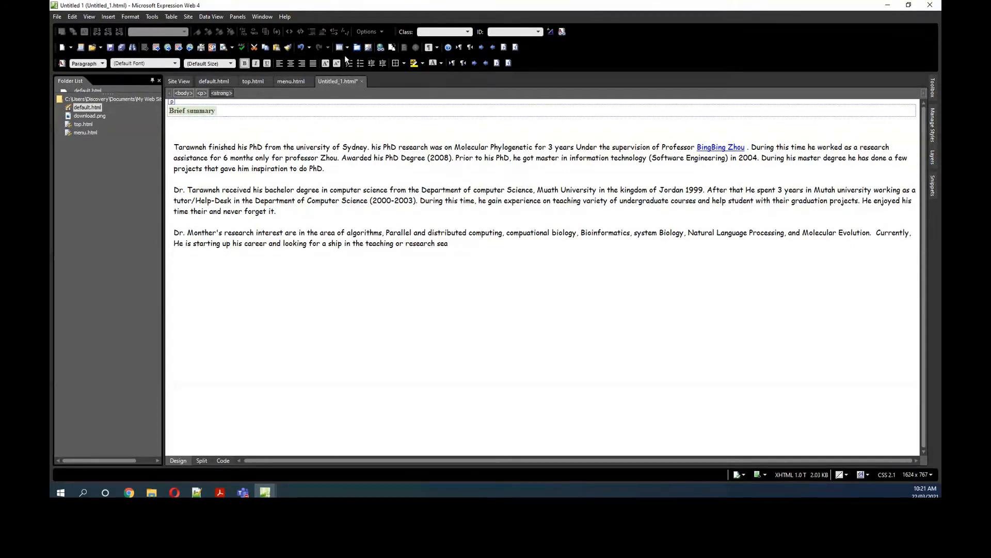
pyautogui.click(439, 62)
pyautogui.click(491, 134)
pyautogui.click(521, 163)
pyautogui.click(231, 63)
pyautogui.click(231, 63)
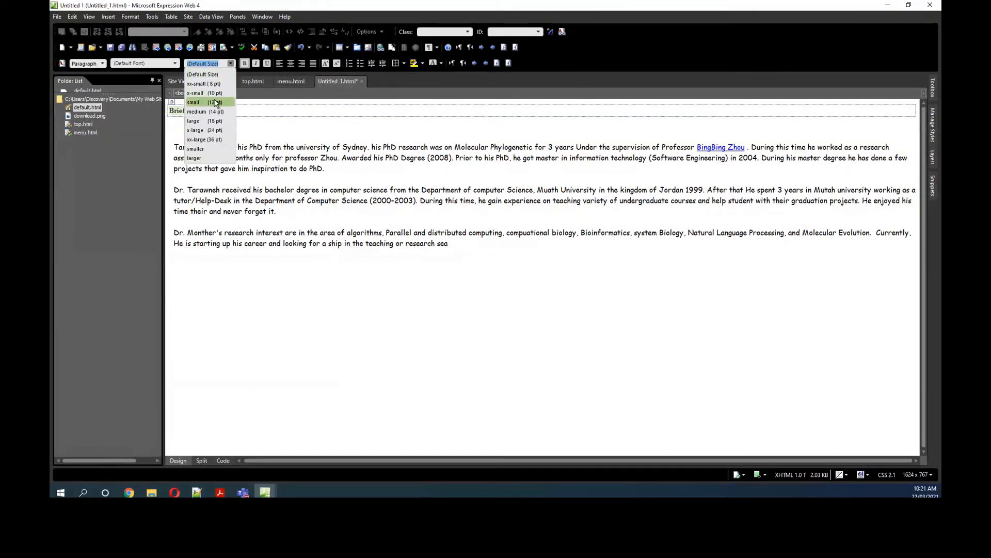
pyautogui.click(176, 63)
pyautogui.click(175, 63)
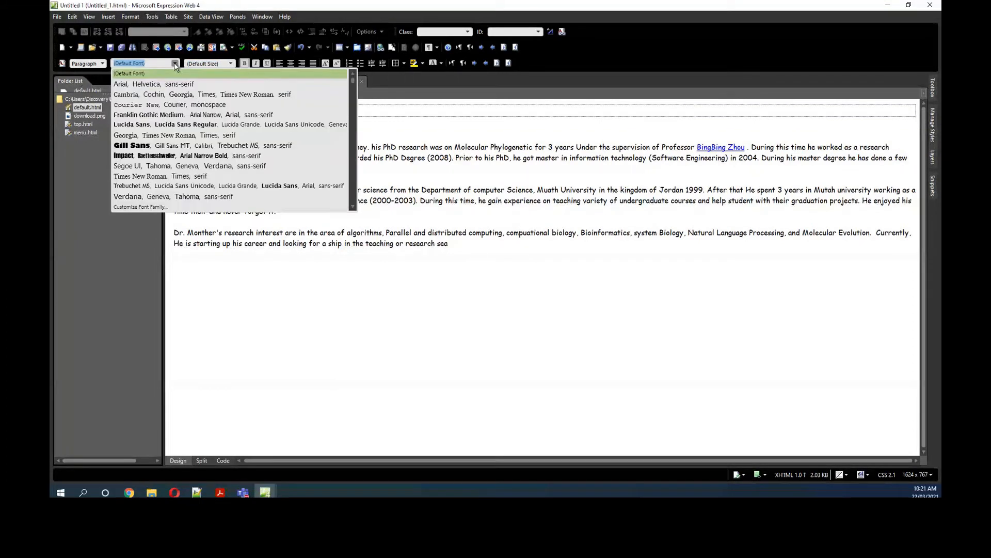
# Step: Format the "Brief summary" line as Heading 1
pyautogui.click(105, 62)
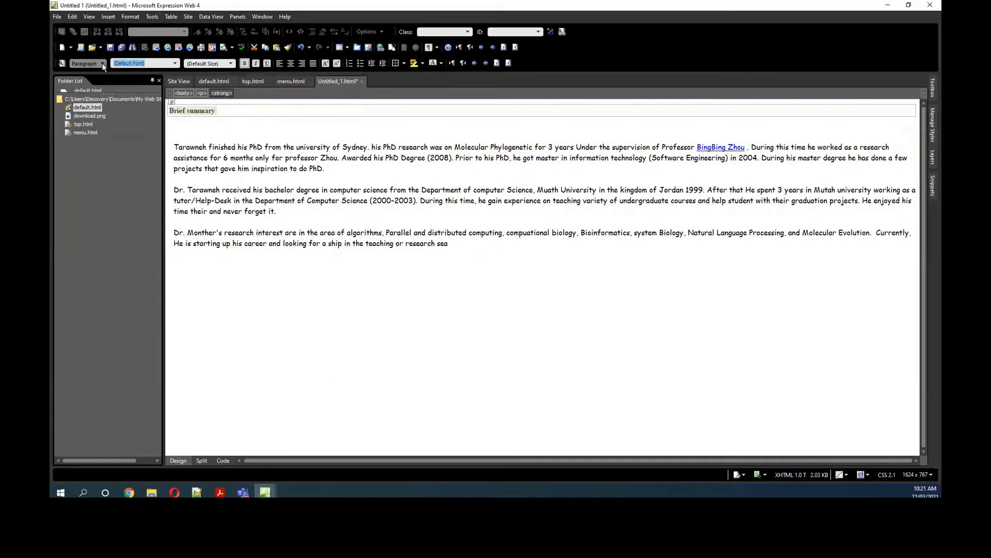
pyautogui.click(103, 63)
pyautogui.click(100, 92)
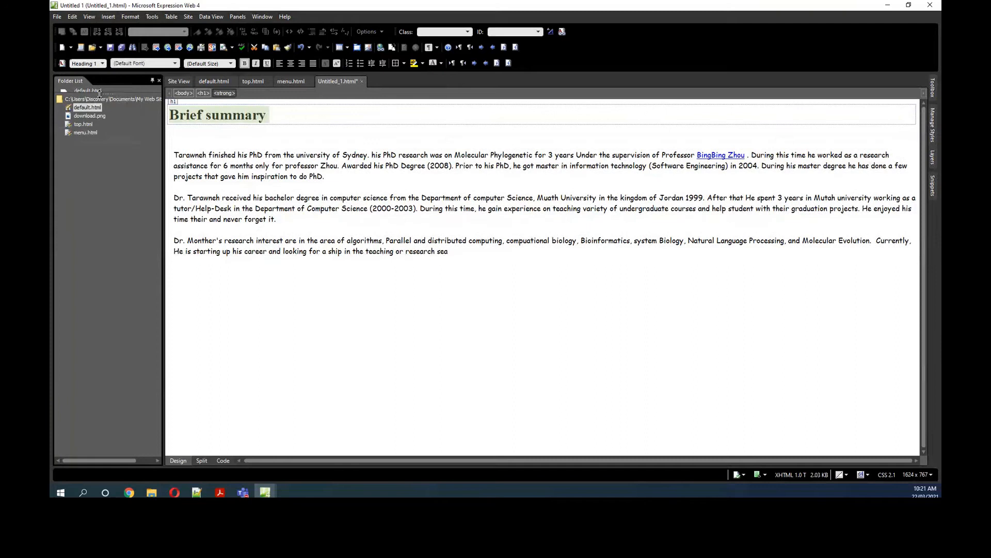
pyautogui.click(329, 267)
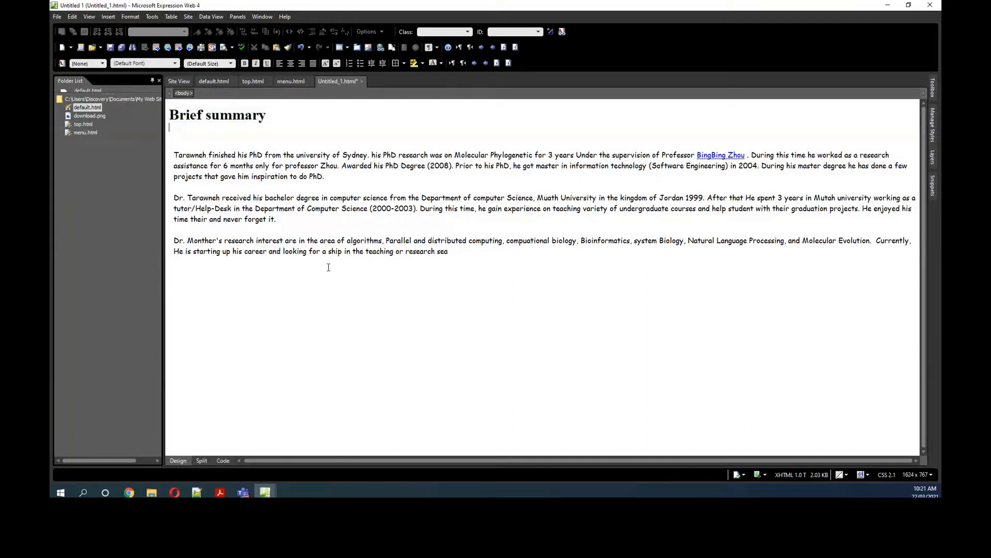
# Step: Remove the hyperlink from the professor's name in the first biography paragraph
pyautogui.rightClick(711, 155)
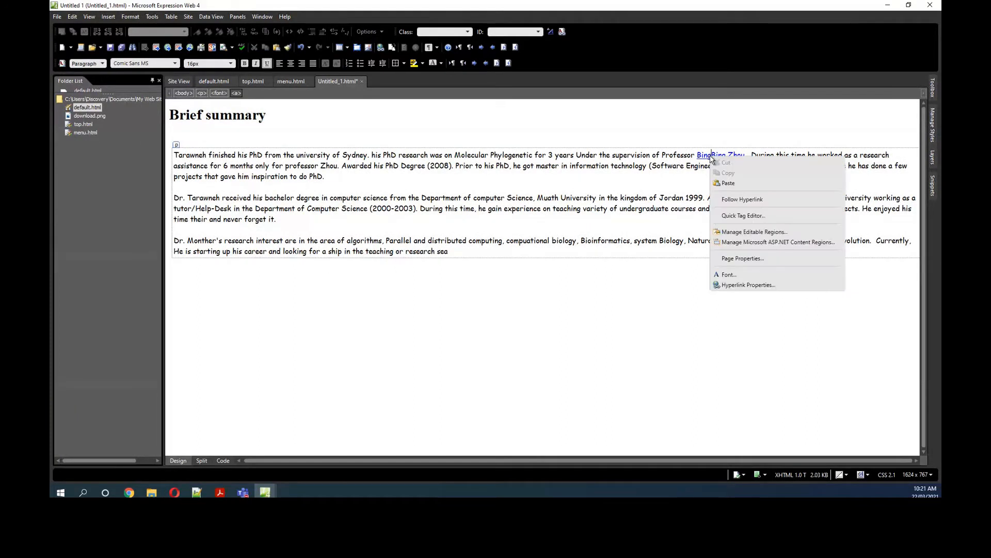
pyautogui.click(748, 285)
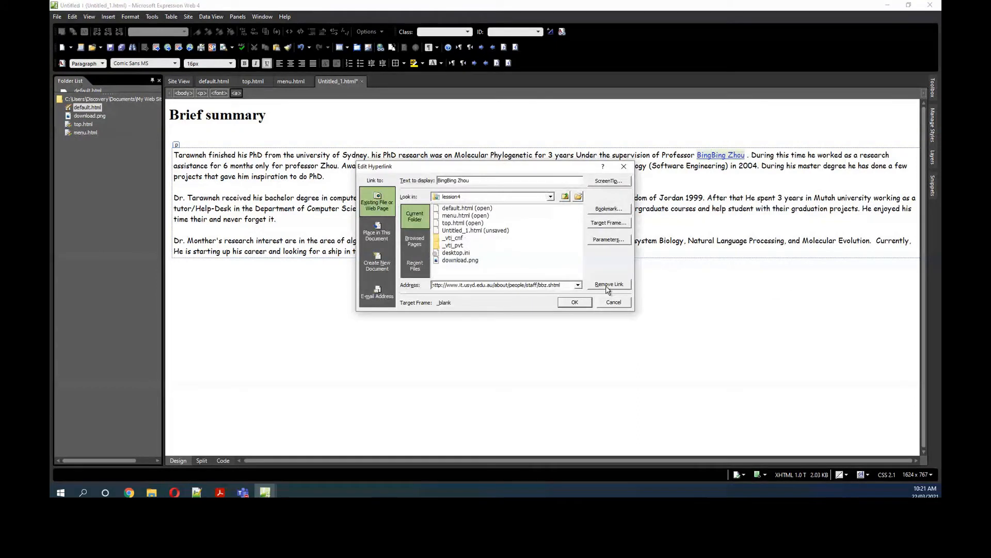
pyautogui.click(609, 284)
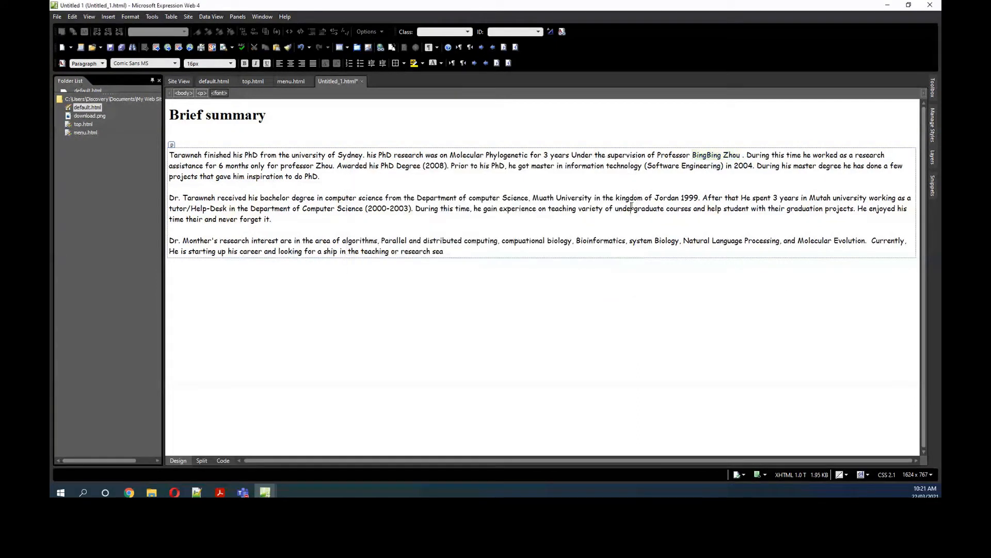
# Step: Save the biography page in the lession4 folder under the file name about
pyautogui.click(109, 47)
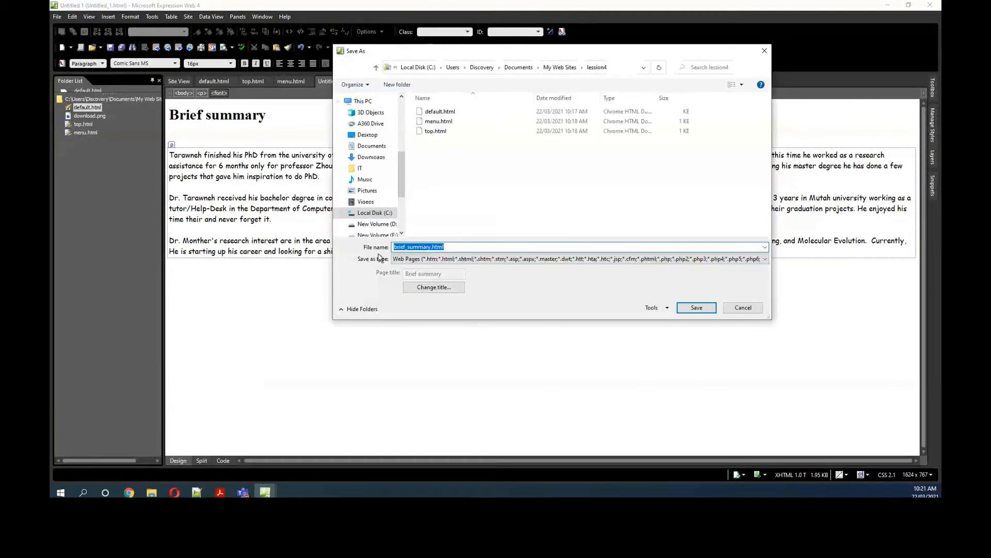
pyautogui.write('about')
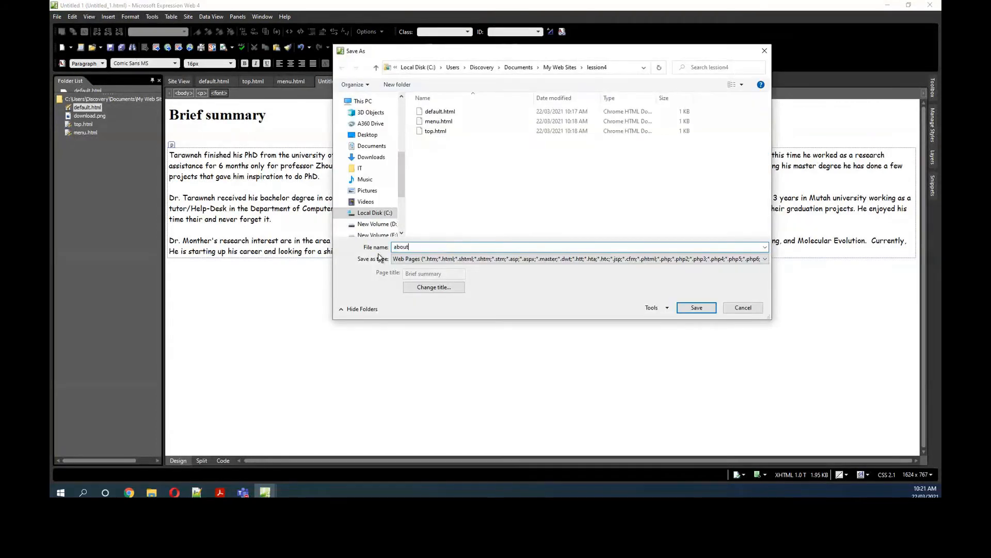
pyautogui.click(695, 310)
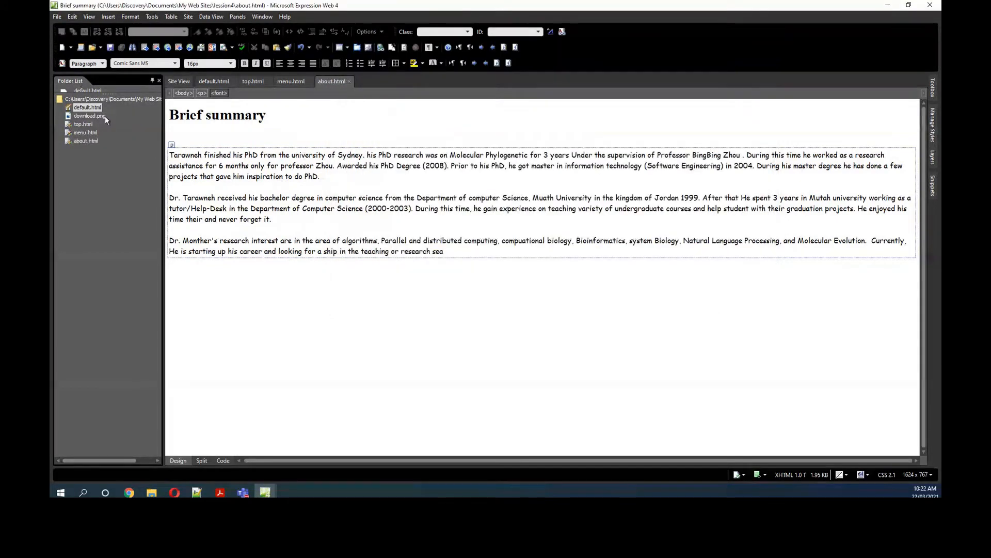
pyautogui.click(94, 140)
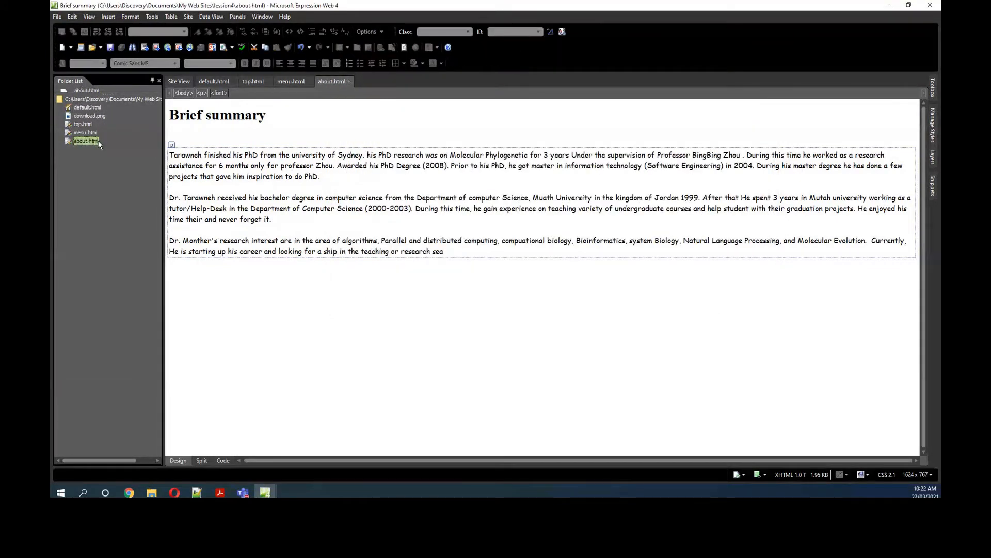
# Step: In default.html, link the "About me" menu entry to about.html with the main frame as its target
pyautogui.doubleClick(91, 107)
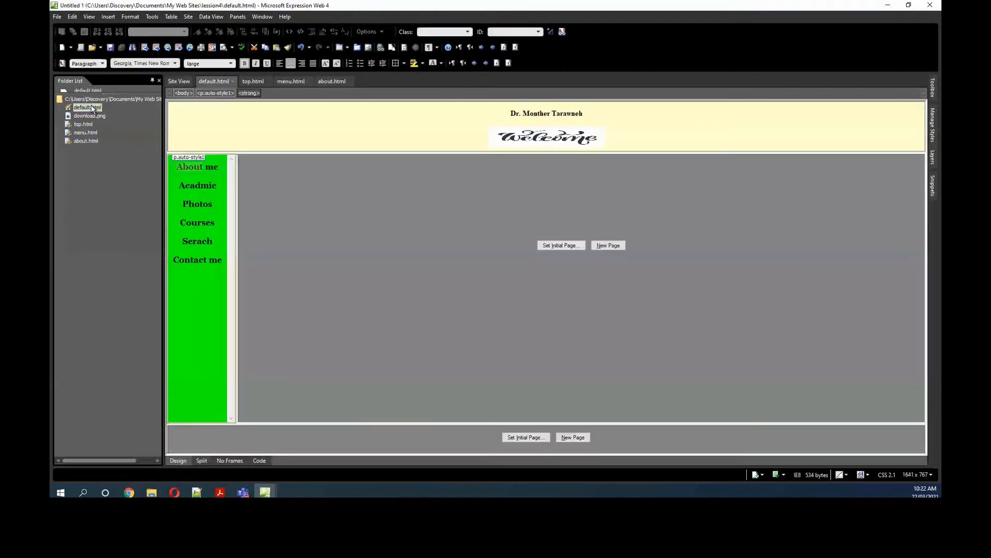
pyautogui.click(175, 168)
pyautogui.moveTo(178, 166); pyautogui.dragTo(220, 166)
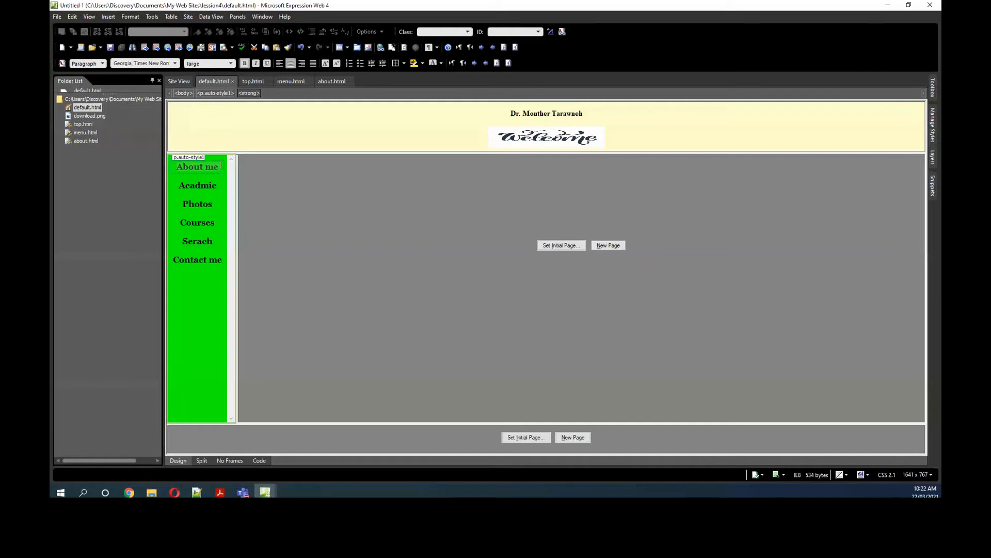
pyautogui.click(113, 17)
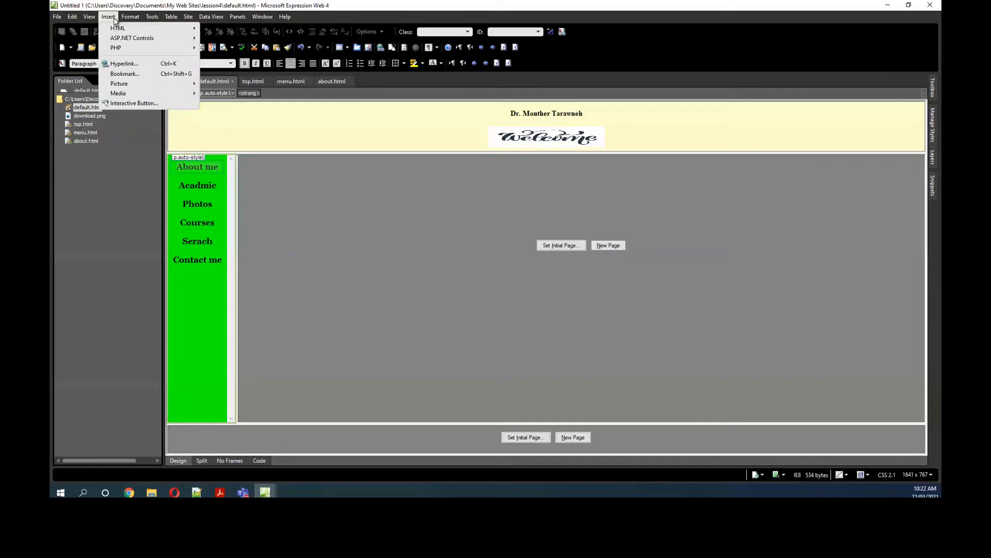
pyautogui.click(124, 63)
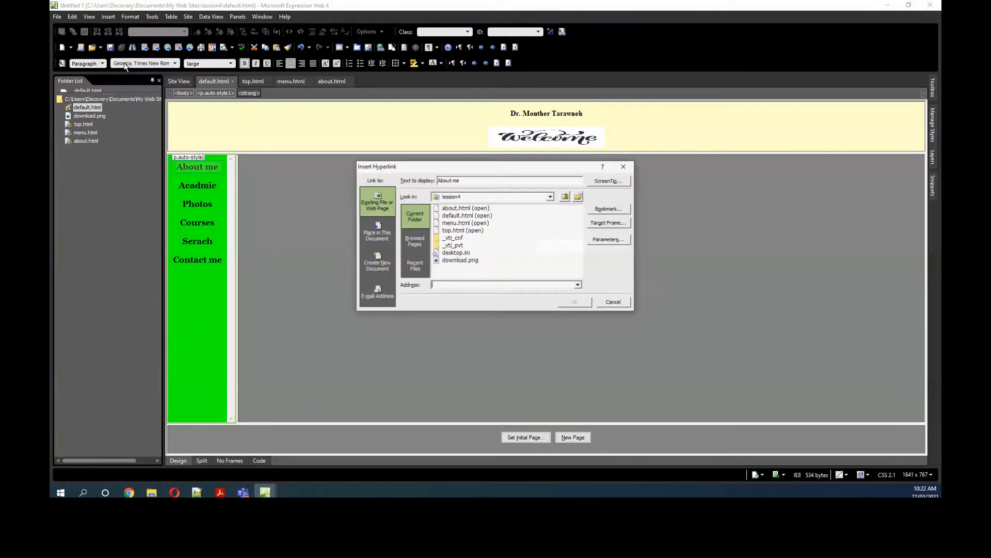
pyautogui.click(464, 208)
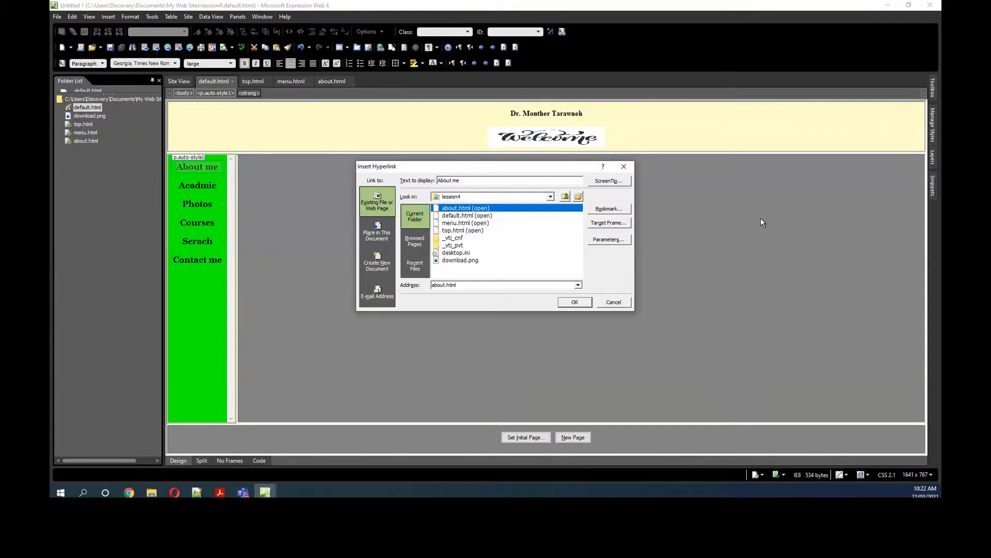
pyautogui.click(607, 225)
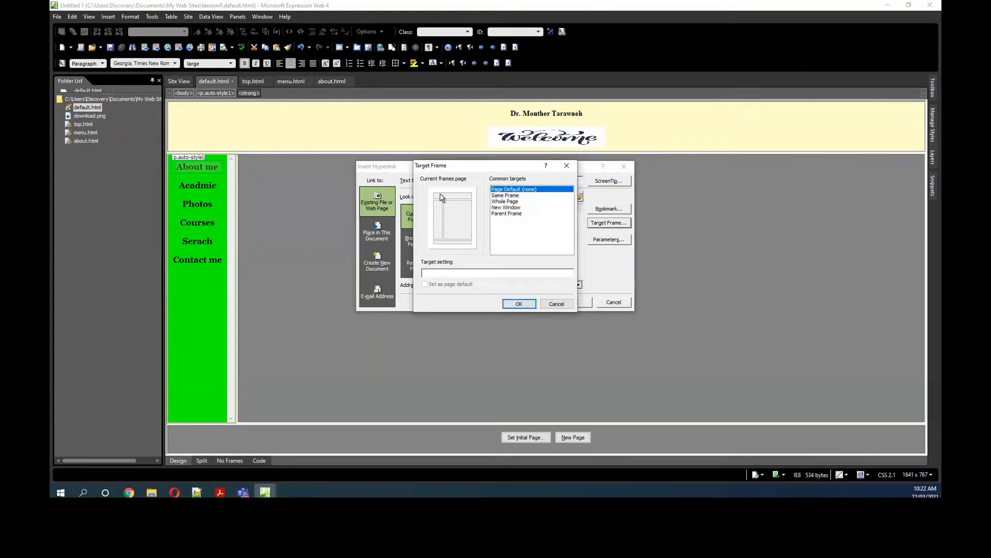
pyautogui.click(457, 223)
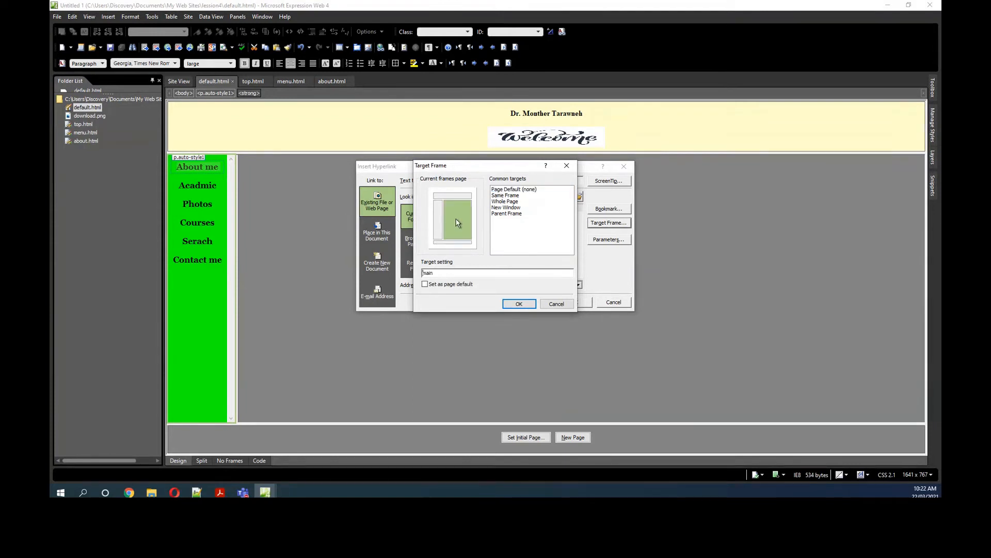
pyautogui.click(520, 304)
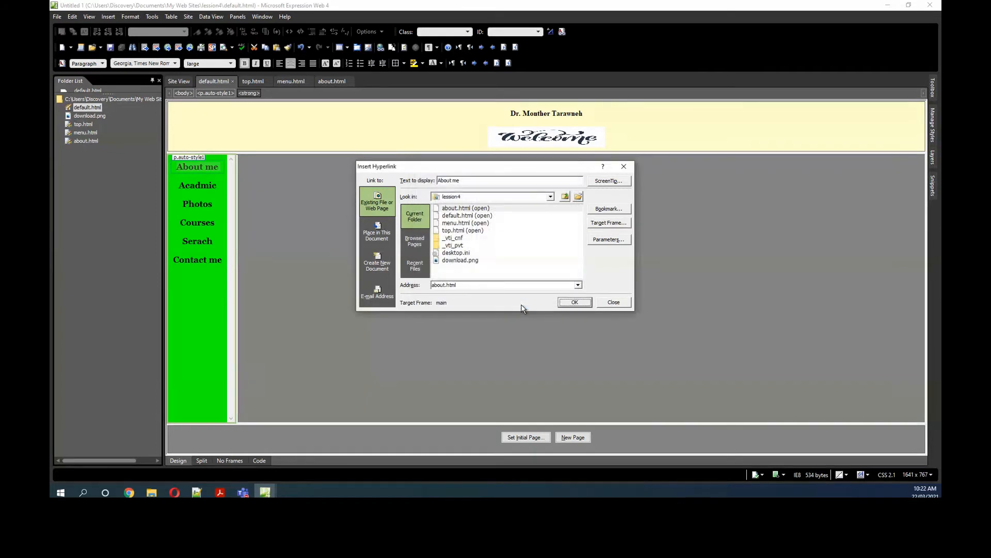
pyautogui.click(574, 304)
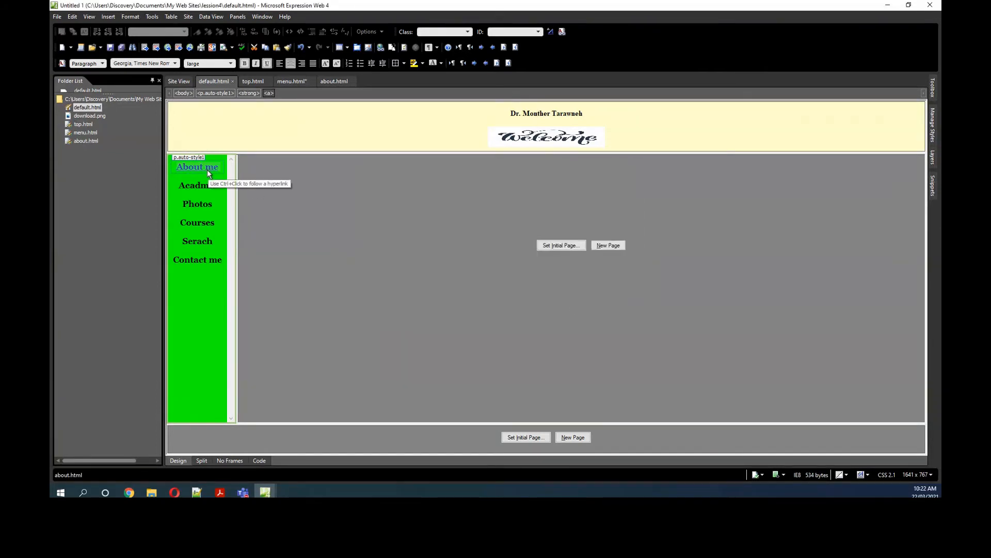
# Step: Preview default.html in the browser, saving the pending changes, and test that the About me link opens in the main frame
pyautogui.click(224, 48)
pyautogui.click(463, 261)
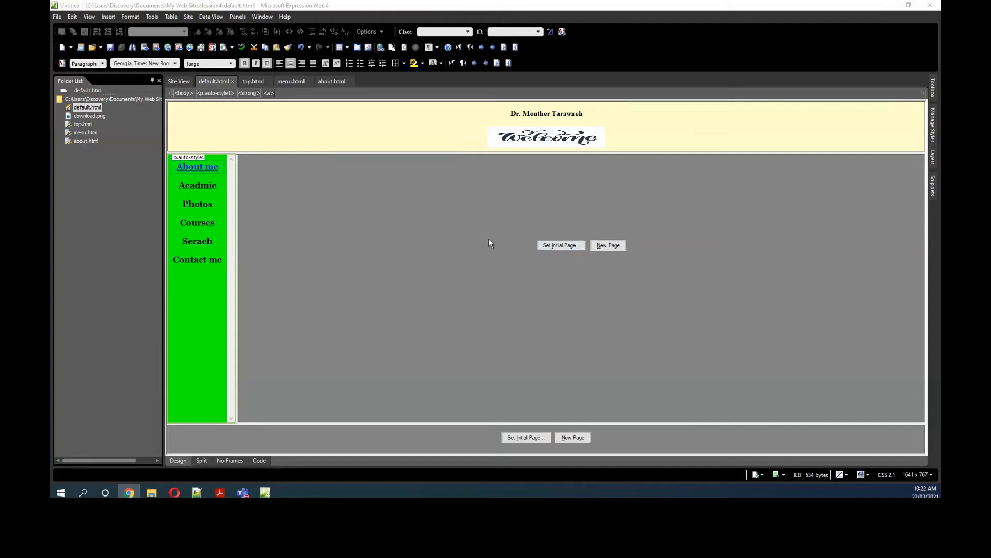
pyautogui.click(201, 167)
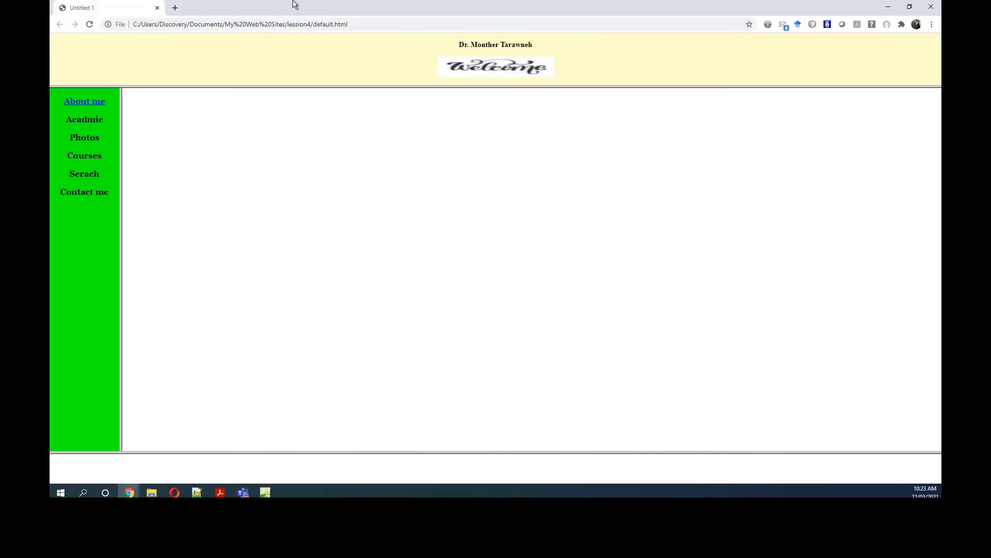
pyautogui.click(90, 102)
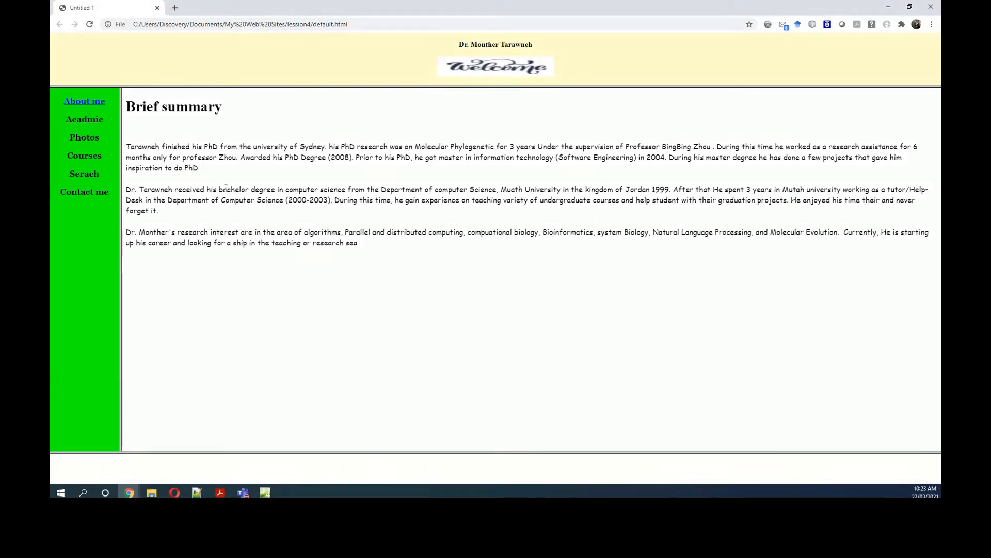
pyautogui.click(895, 10)
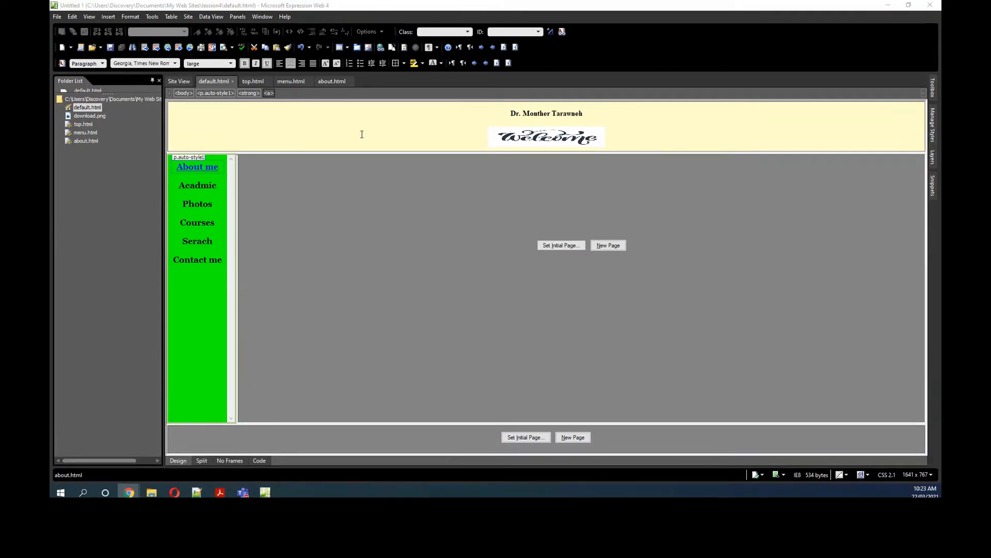
pyautogui.click(182, 185)
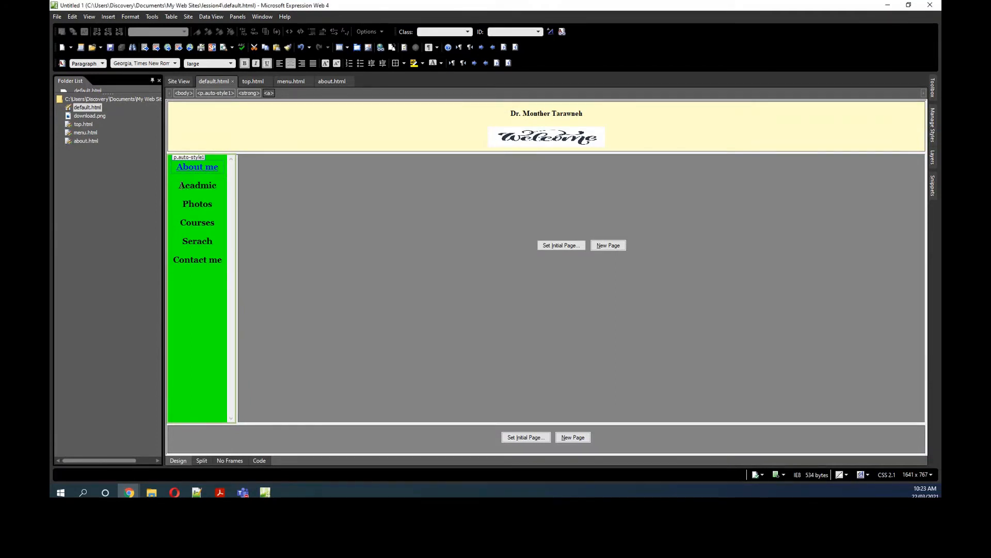
pyautogui.rightClick(208, 185)
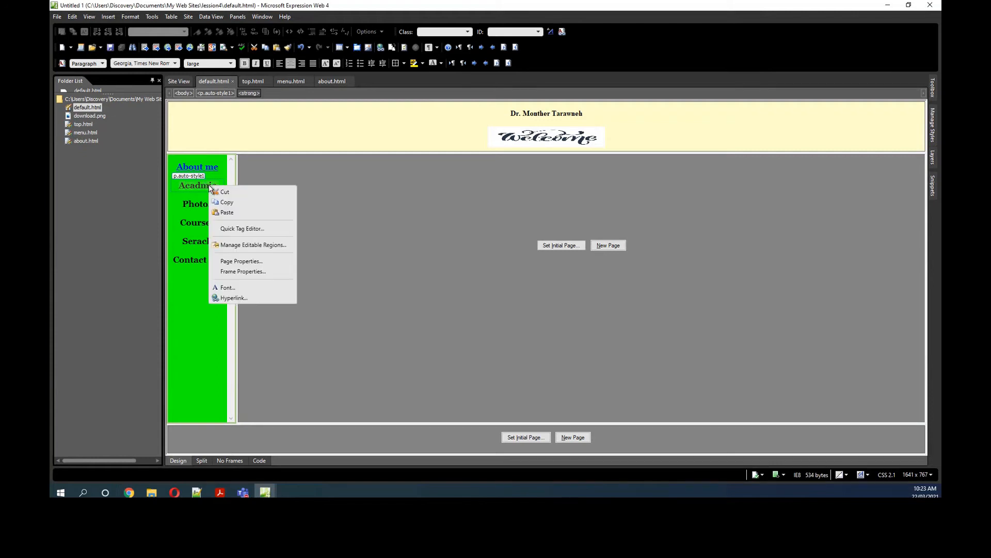
pyautogui.click(231, 202)
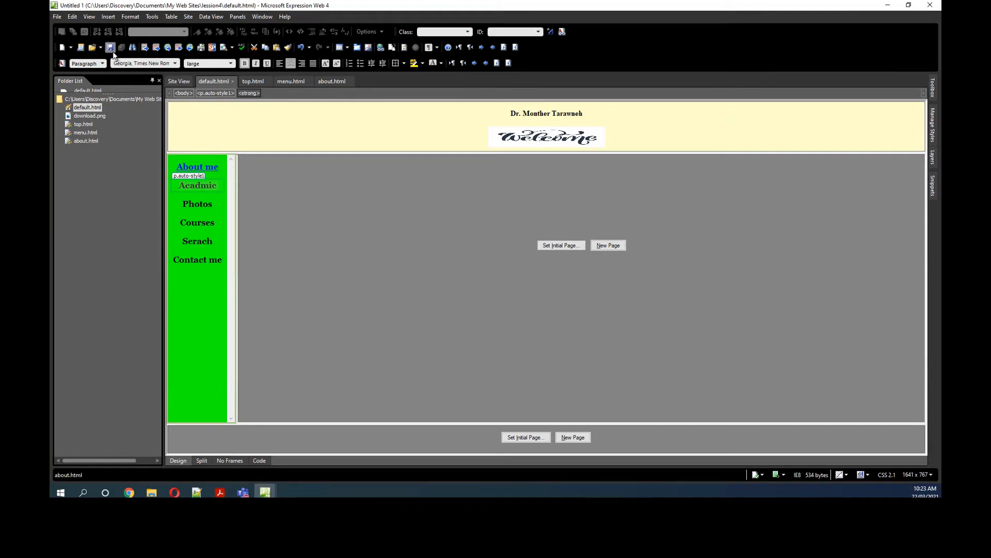
# Step: Create a blank HTML page for the academic details
pyautogui.click(61, 19)
pyautogui.moveTo(67, 32)
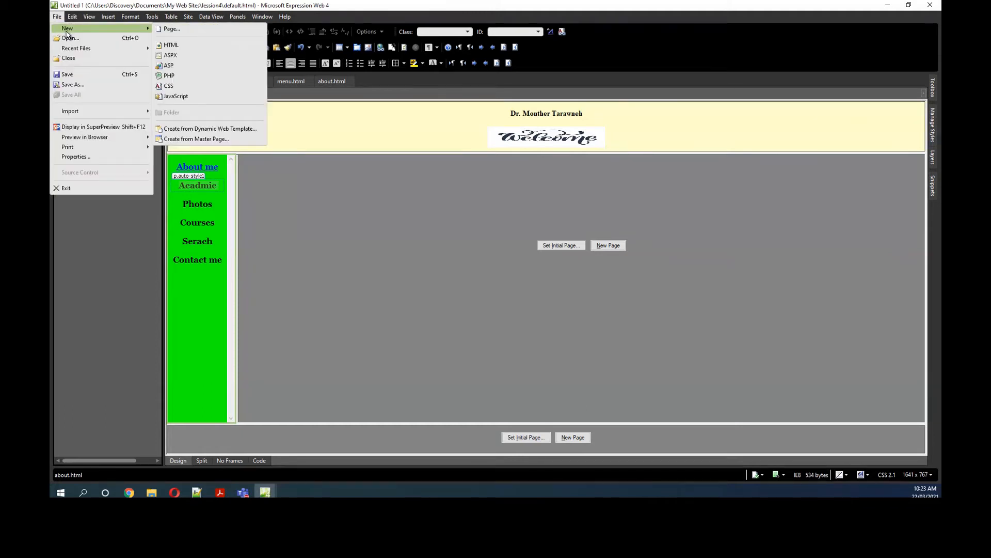
pyautogui.click(170, 30)
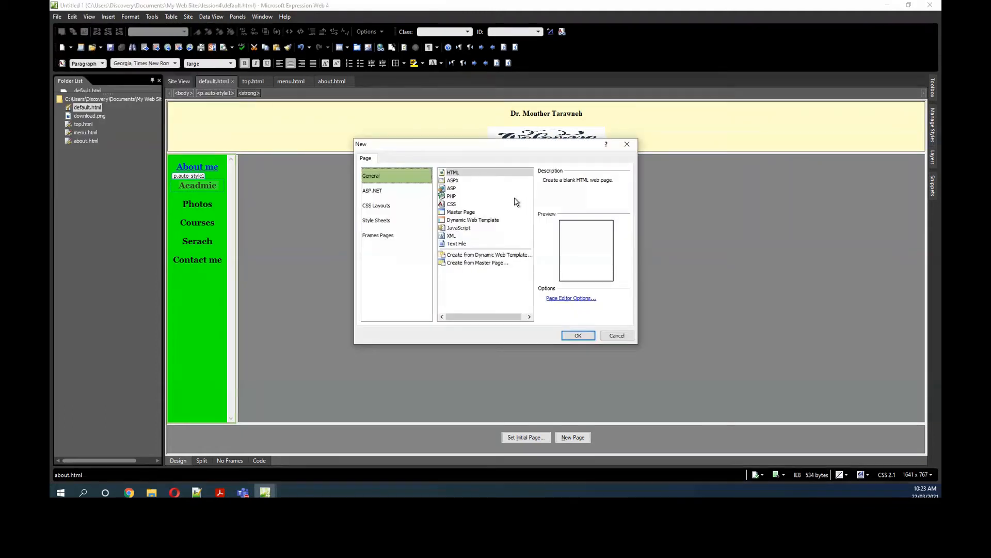
pyautogui.click(577, 336)
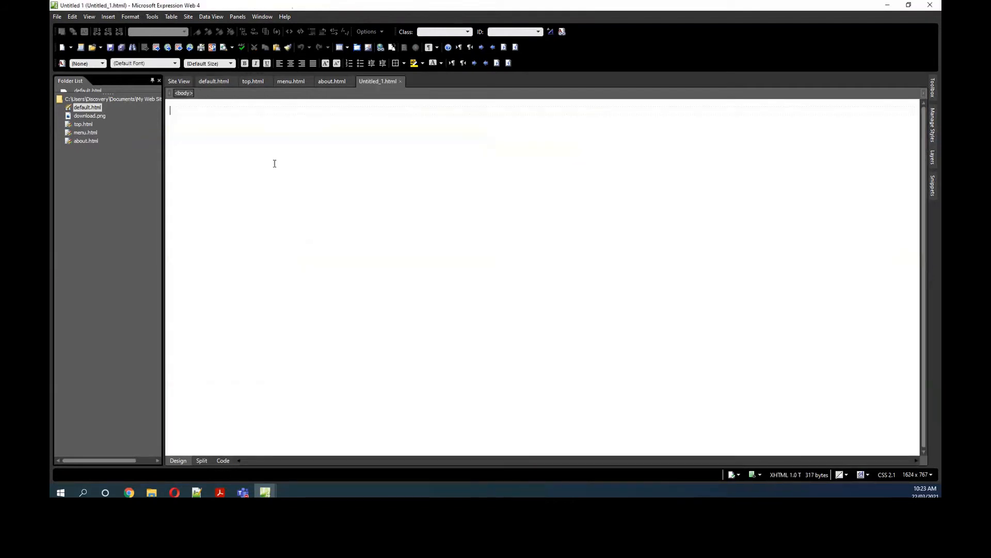
# Step: Enter "Education" on the blank page and paste the three degree entries copied from the browser beneath it
pyautogui.hotkey('alt', 'Tab')
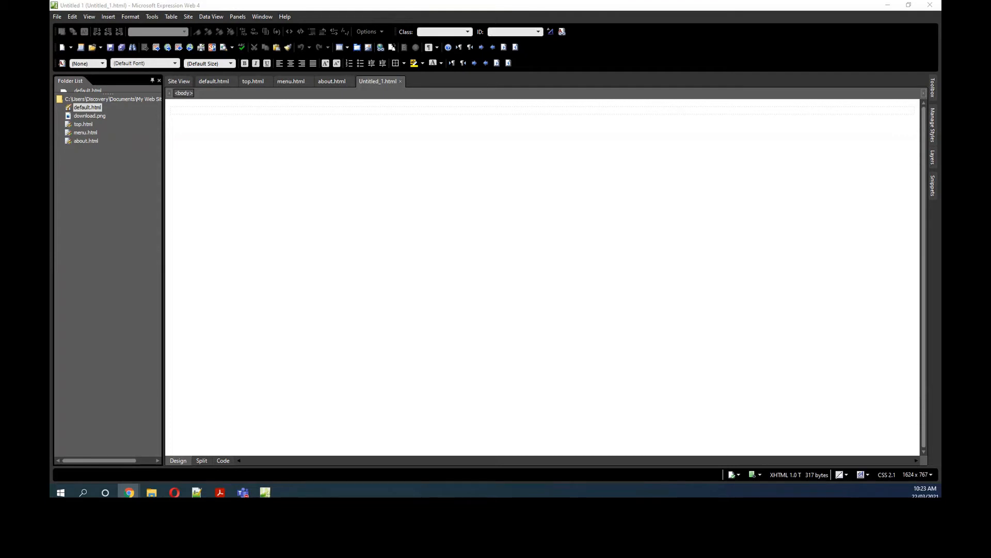
pyautogui.click(193, 111)
pyautogui.write('Educatio')
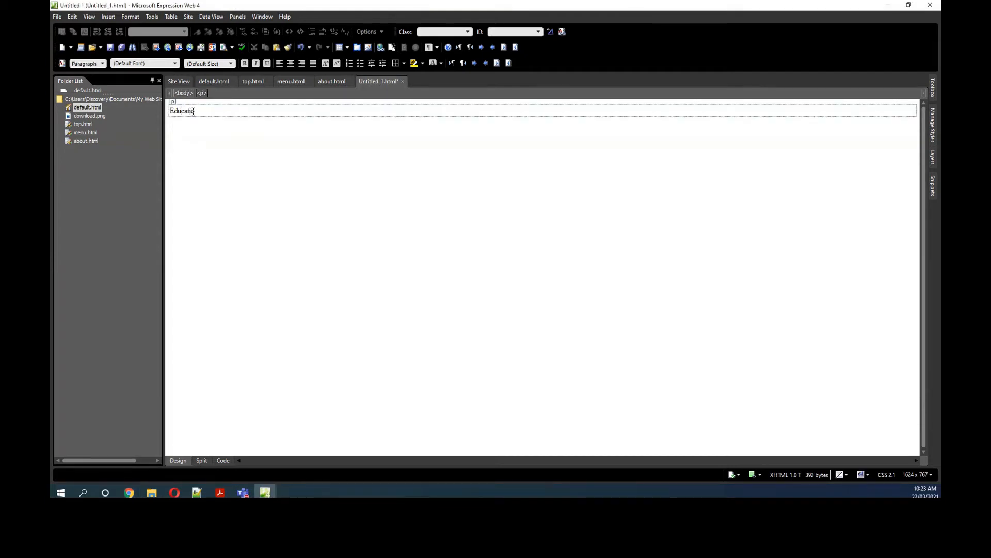
pyautogui.write('n')
pyautogui.press('Return')
pyautogui.write("Title:Bachelor degree of computer Science Year awarded:1999 Institution:Mu'tah University/ Jordan   Title:Master of information technology/ Software Engineering Year awarded:2004 Institution:The University of Sydney/ Australia  Title:PHD in Science/Computational Biology Year awarded:2008 Institution:The University of Sydney/ Australia")
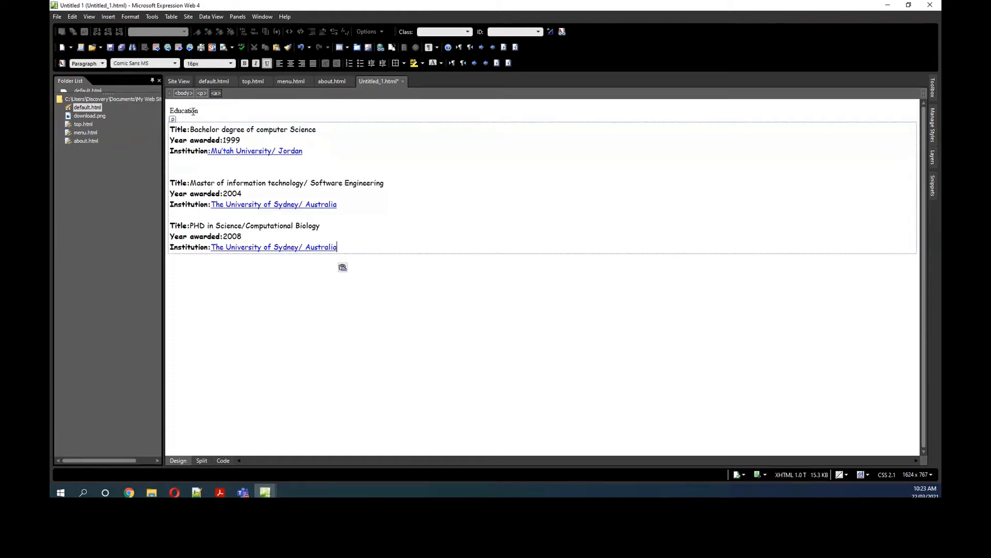
pyautogui.click(323, 325)
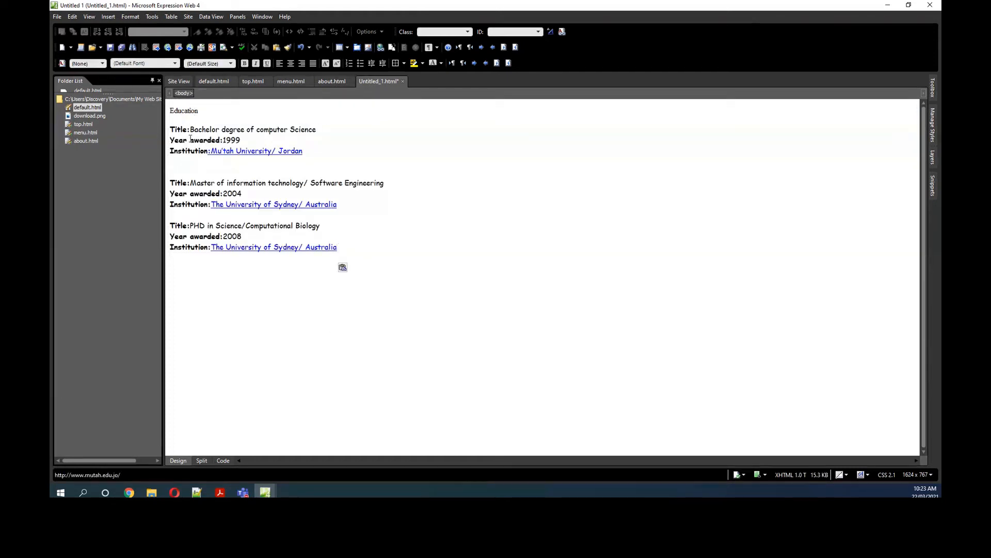
# Step: Format the pasted block of degree entries as an unordered list
pyautogui.moveTo(171, 129); pyautogui.dragTo(213, 129)
pyautogui.click(175, 129)
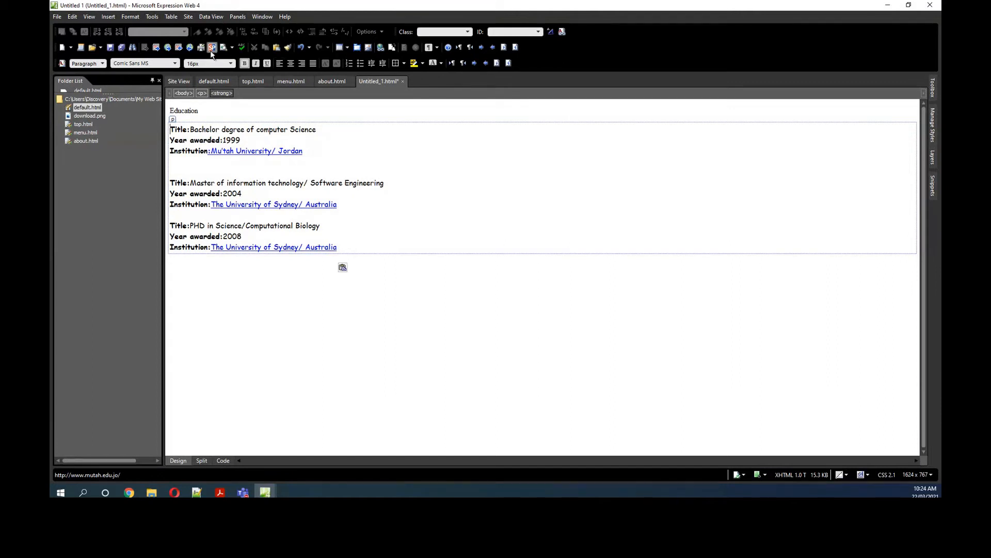
pyautogui.click(103, 63)
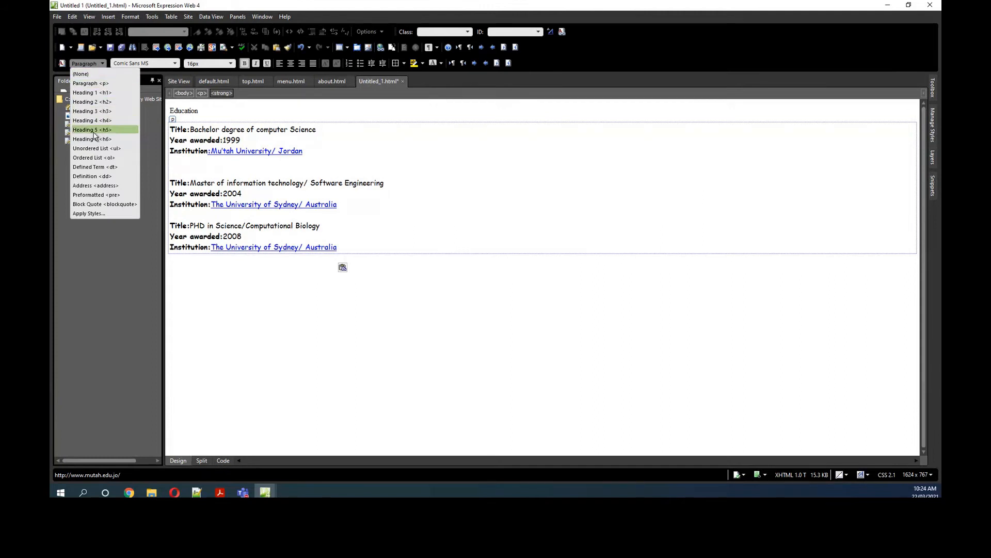
pyautogui.click(91, 149)
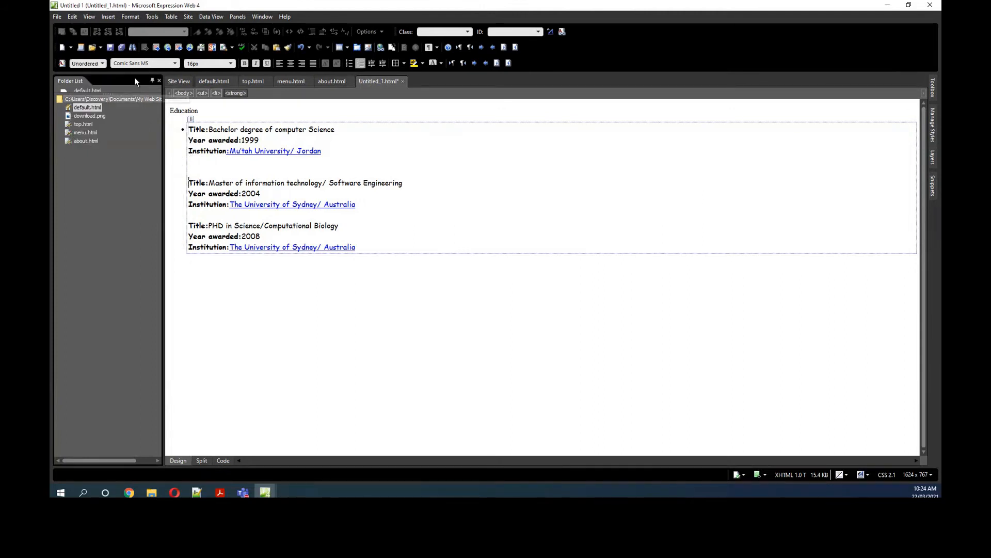
# Step: Try to apply the unordered list style again from the first degree entry
pyautogui.click(102, 66)
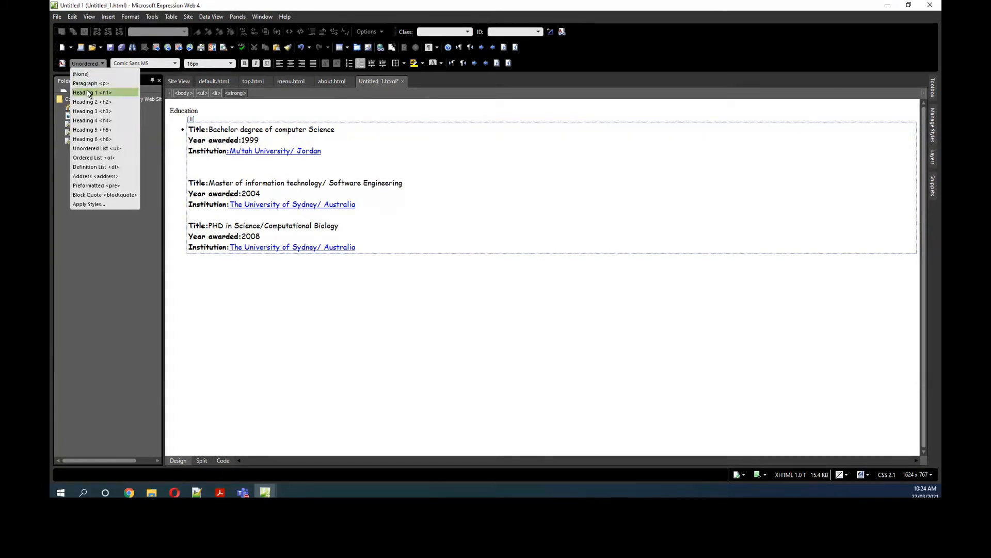
pyautogui.click(185, 156)
pyautogui.click(189, 128)
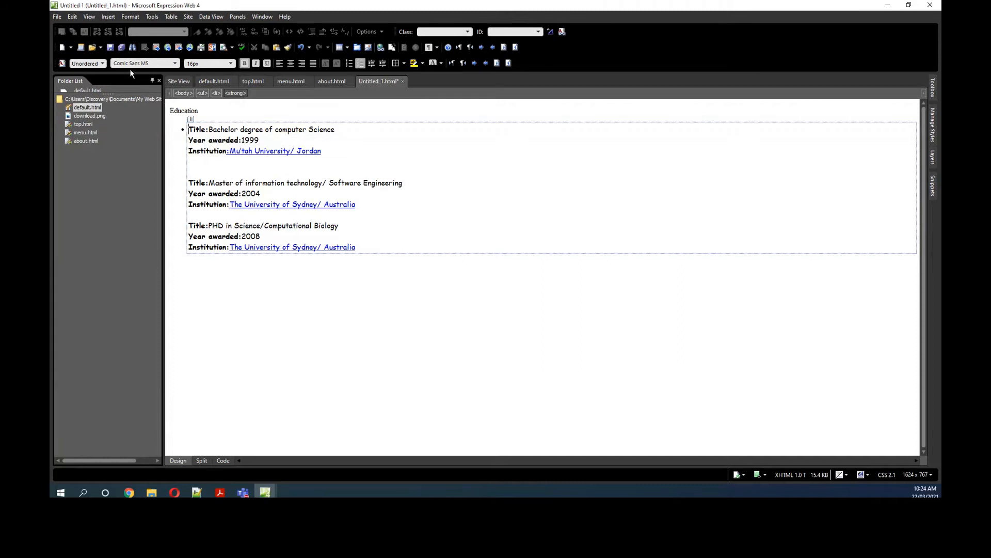
pyautogui.click(103, 63)
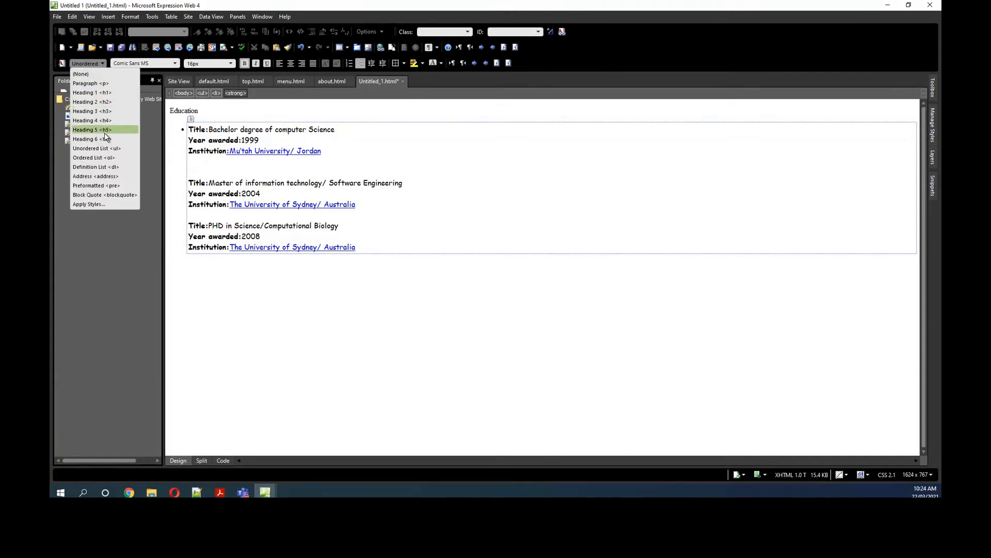
pyautogui.click(106, 148)
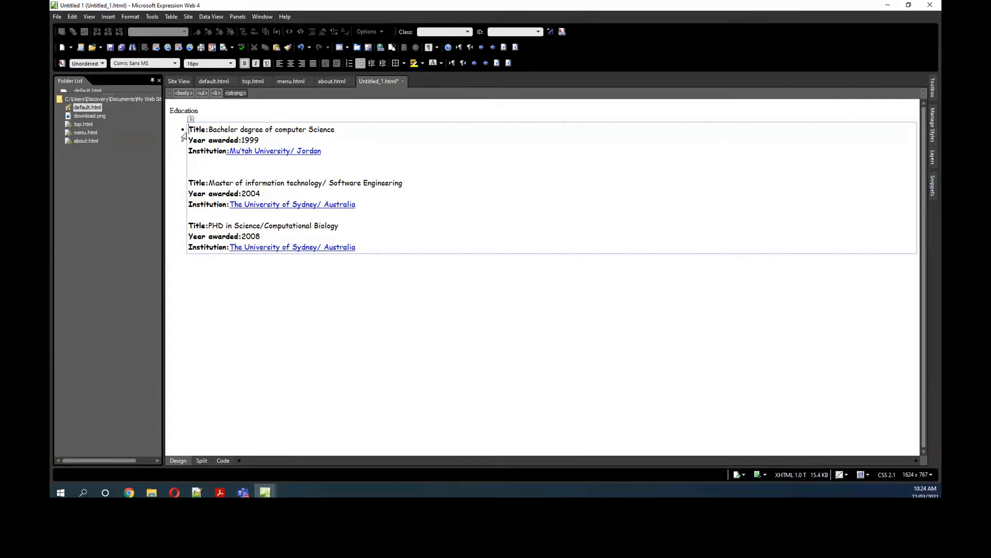
pyautogui.press('Left')
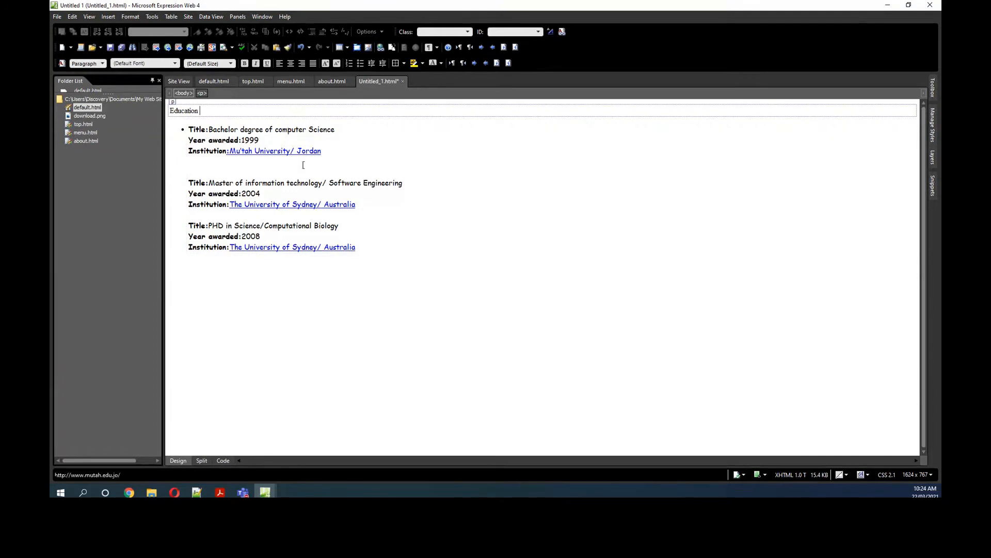
# Step: Format the "Education" line as Heading 1
pyautogui.click(362, 165)
pyautogui.click(164, 105)
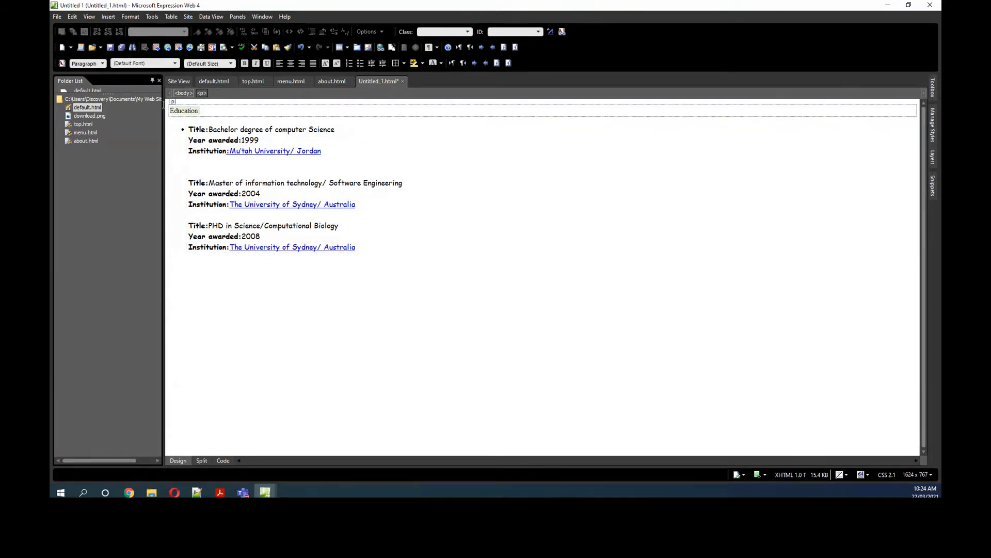
pyautogui.click(101, 63)
pyautogui.click(95, 89)
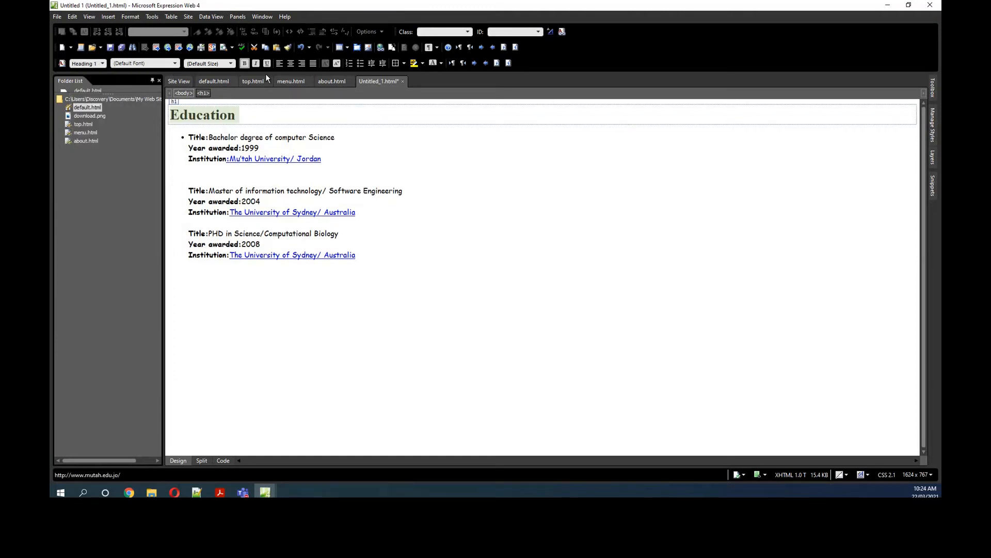
# Step: Save the page in the lession4 folder as education.html and return to default.html
pyautogui.click(110, 48)
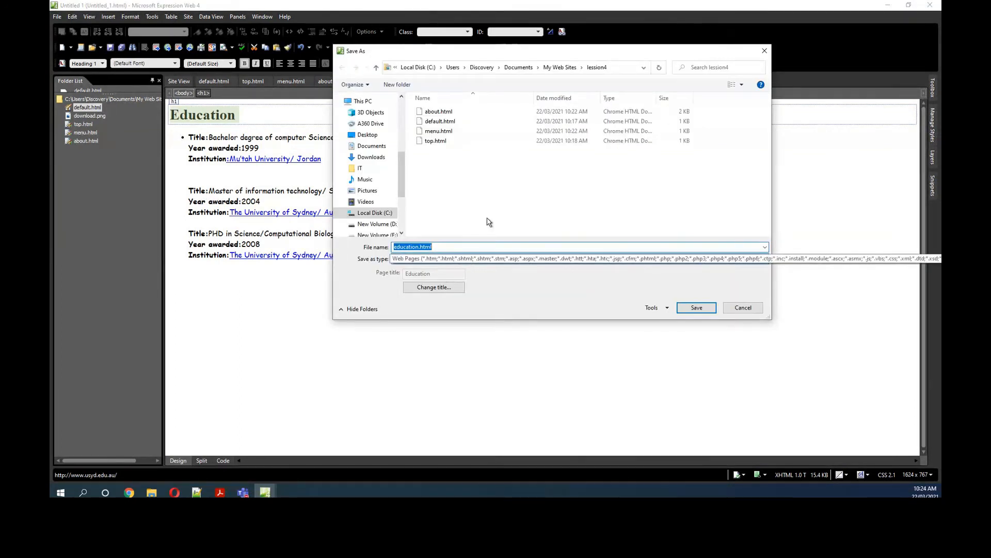
pyautogui.click(696, 308)
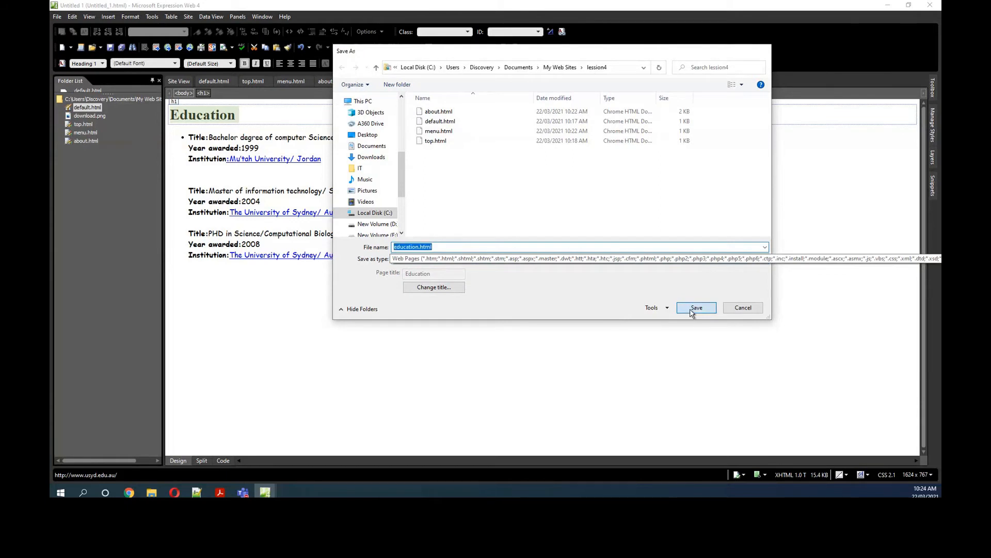
pyautogui.doubleClick(87, 108)
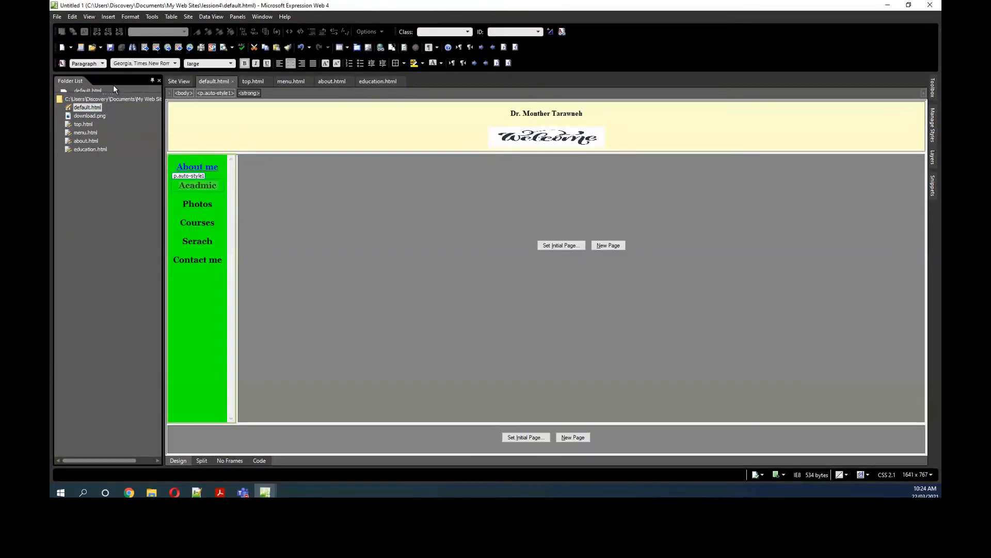
# Step: Create another blank page of the general HTML type
pyautogui.click(60, 17)
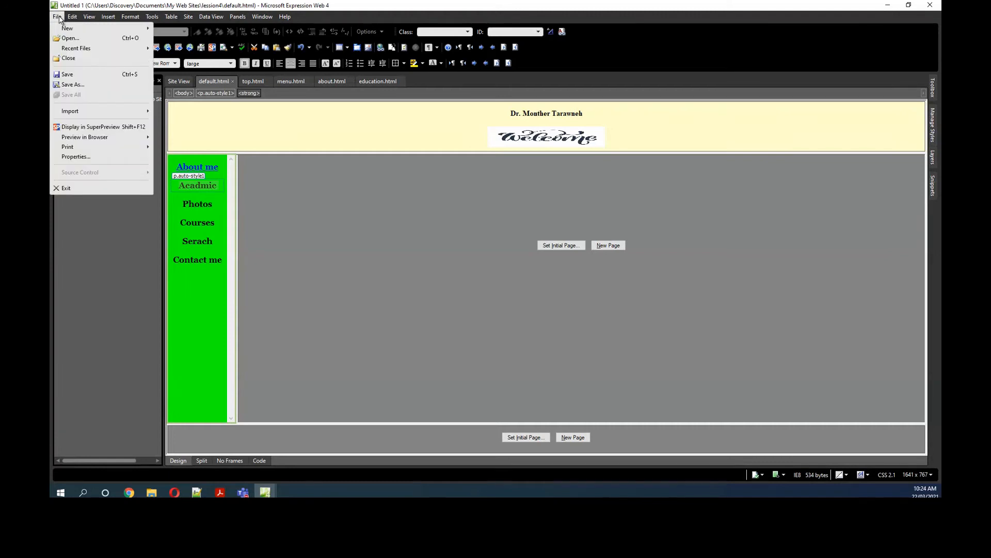
pyautogui.moveTo(62, 25)
pyautogui.click(173, 29)
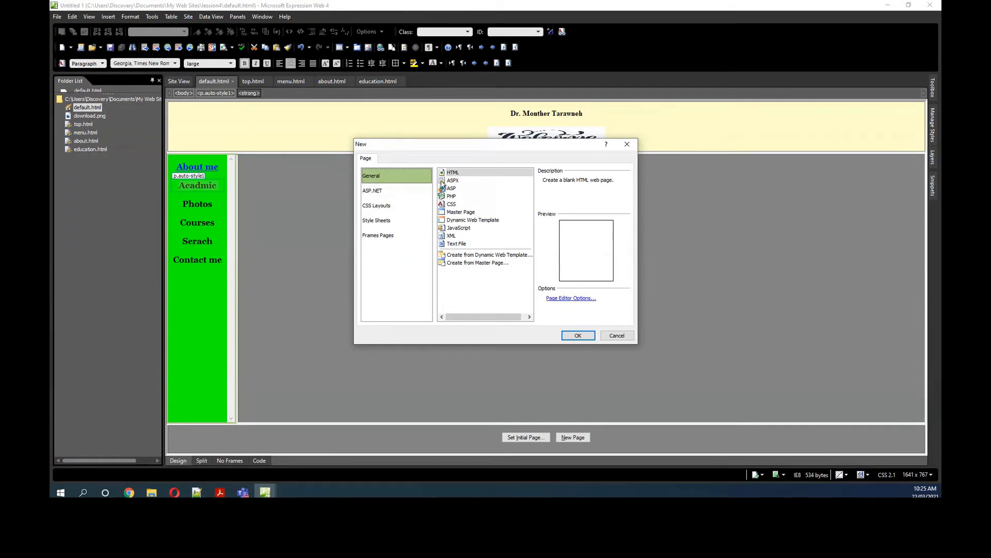
pyautogui.click(453, 173)
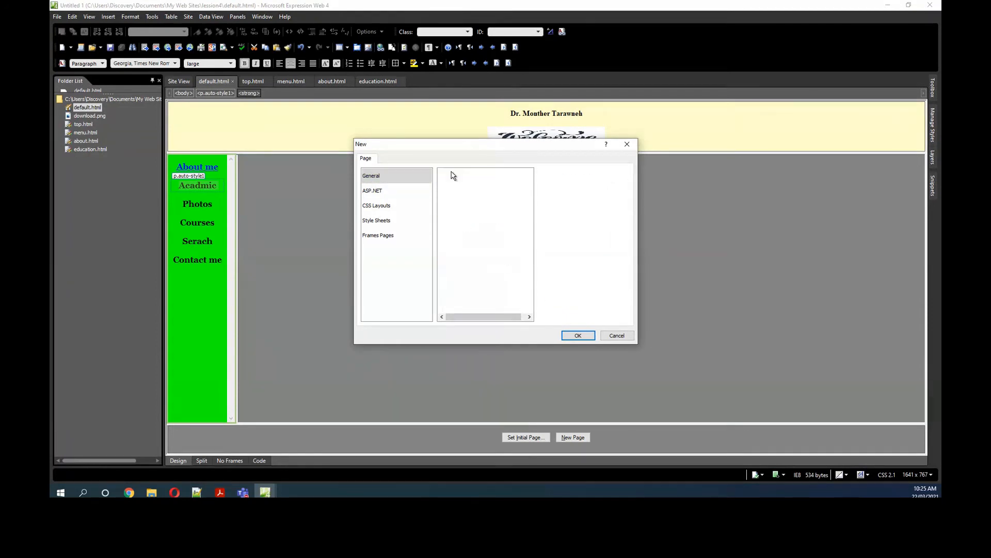
pyautogui.click(578, 336)
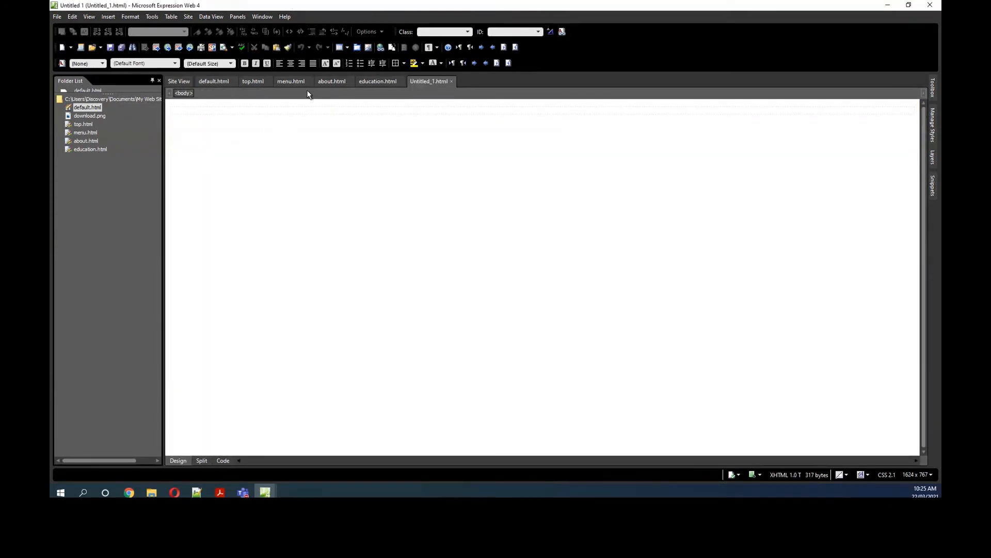
# Step: Insert a table with 3 rows and 2 columns at 100 percent width on the blank page
pyautogui.click(113, 20)
pyautogui.moveTo(121, 27)
pyautogui.click(178, 29)
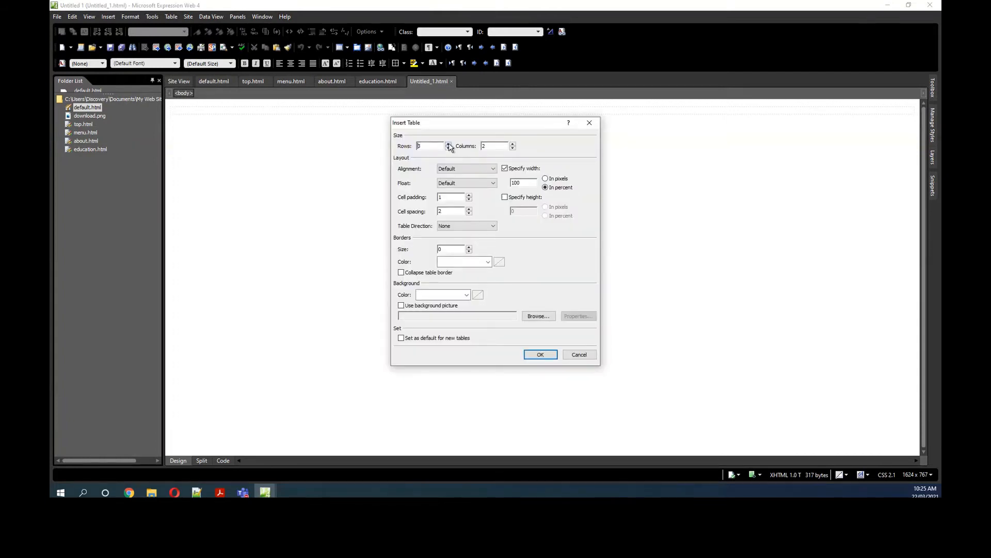
pyautogui.click(541, 355)
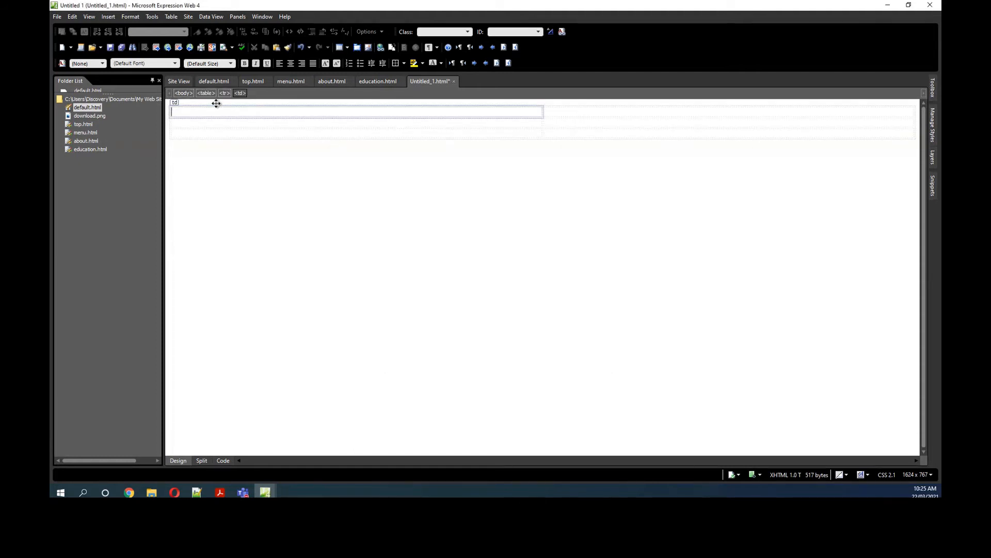
# Step: Set the table's width to 50 percent and give it a border with a border colour in its properties
pyautogui.click(175, 103)
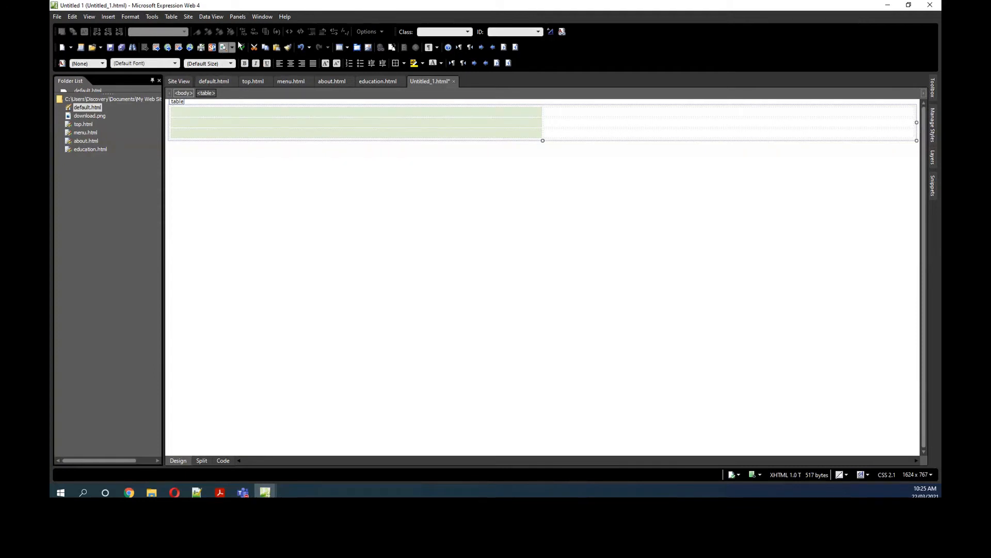
pyautogui.click(171, 17)
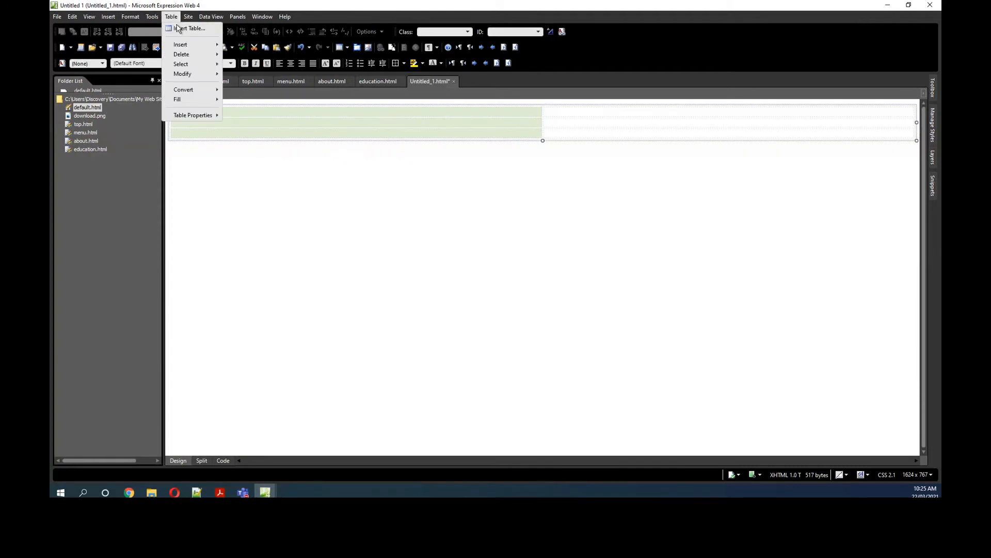
pyautogui.moveTo(199, 116)
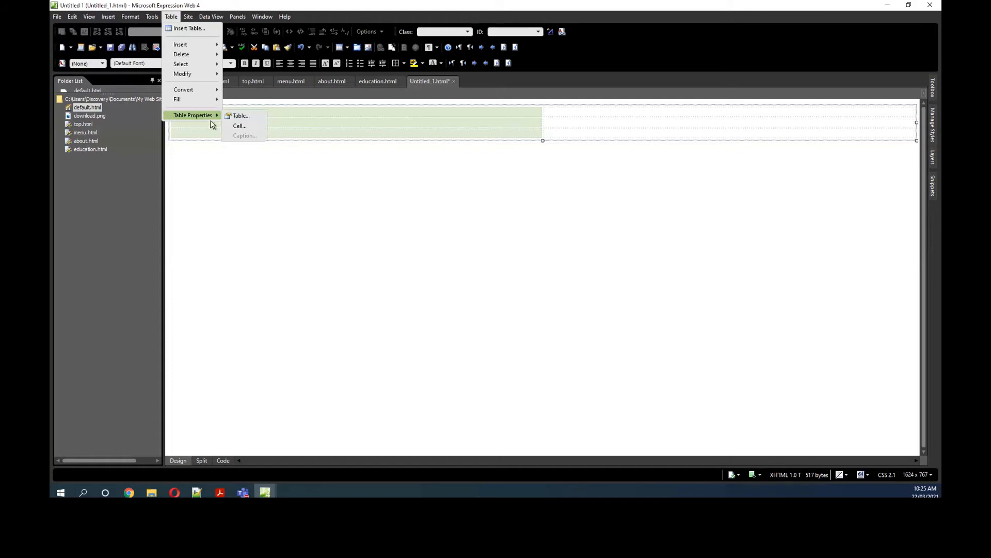
pyautogui.click(234, 115)
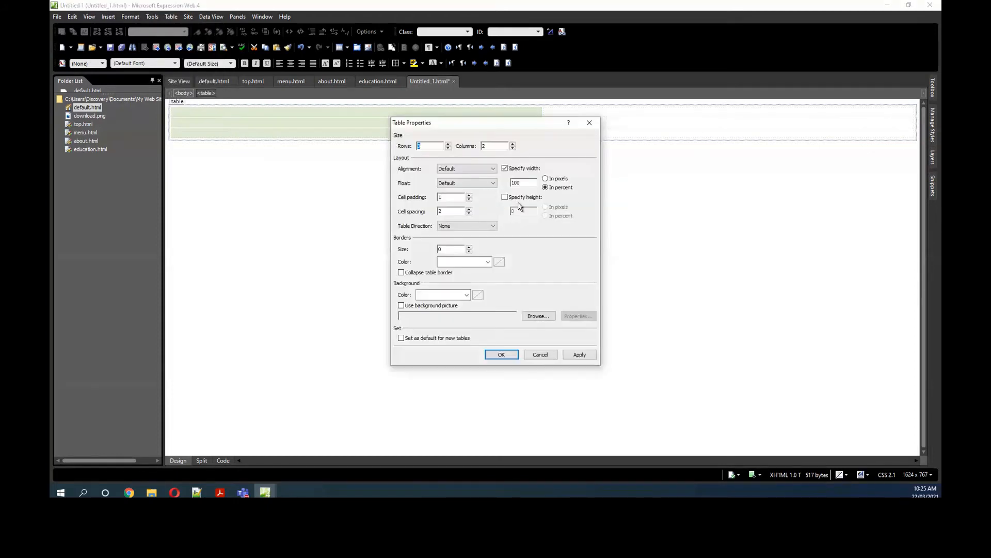
pyautogui.moveTo(533, 183); pyautogui.dragTo(496, 187)
pyautogui.write('50')
pyautogui.click(469, 247)
pyautogui.click(489, 263)
pyautogui.click(448, 278)
pyautogui.click(501, 354)
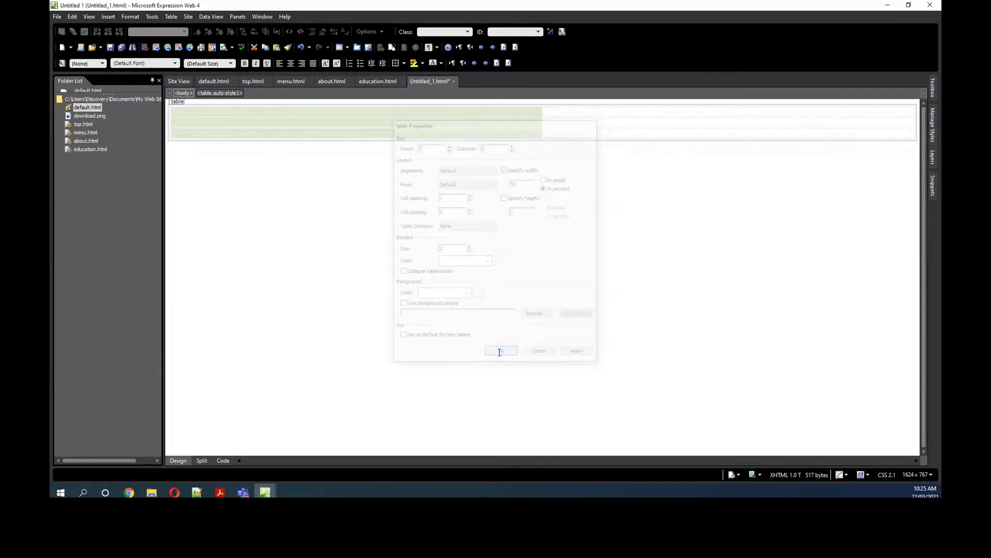
# Step: Insert the picture me.jpg in the first cell of the table's first row without alternate text
pyautogui.click(244, 117)
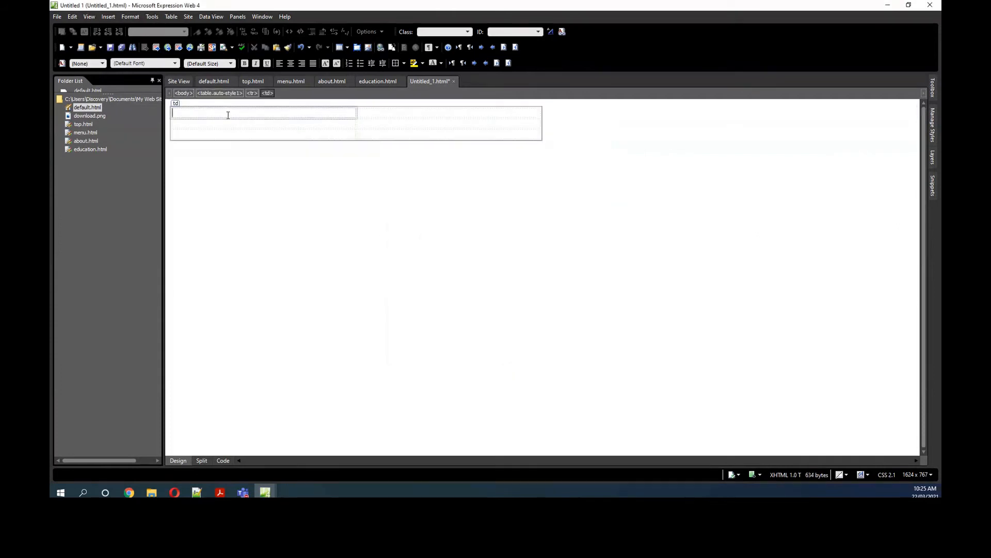
pyautogui.click(108, 16)
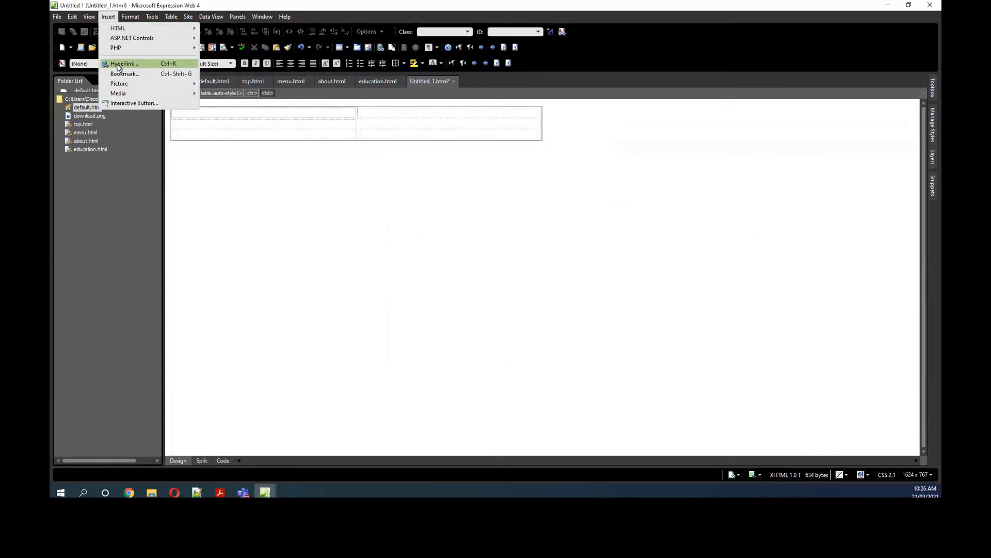
pyautogui.moveTo(118, 84)
pyautogui.click(216, 86)
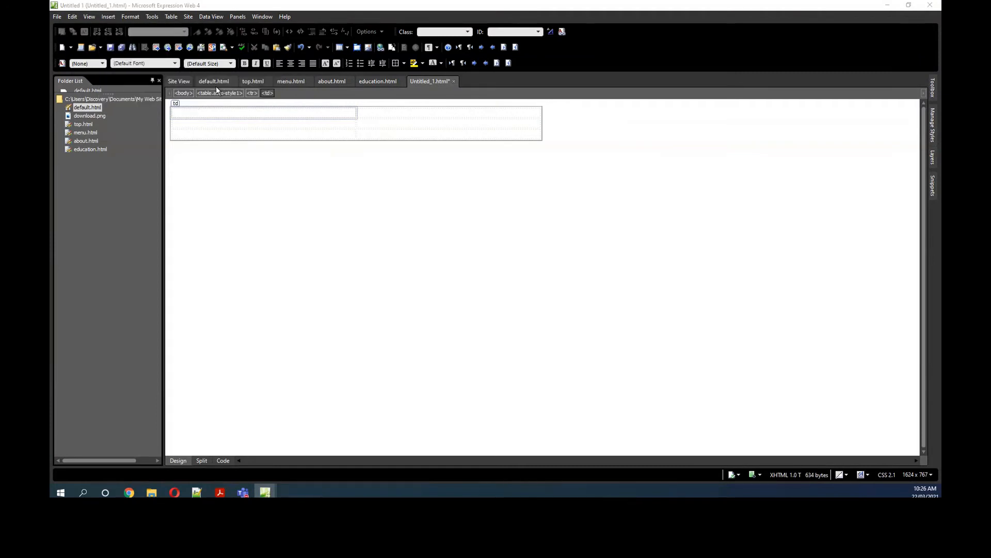
pyautogui.click(431, 206)
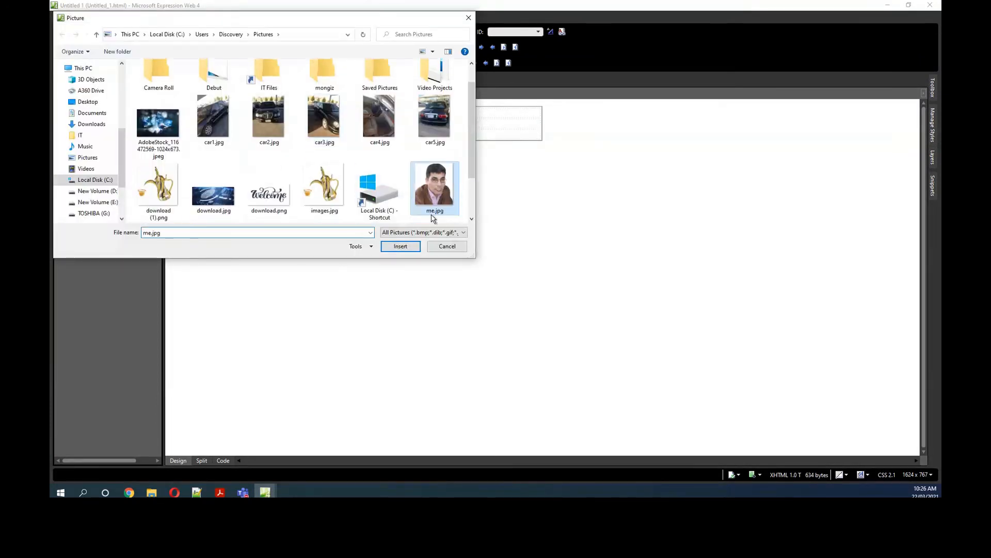
pyautogui.click(396, 245)
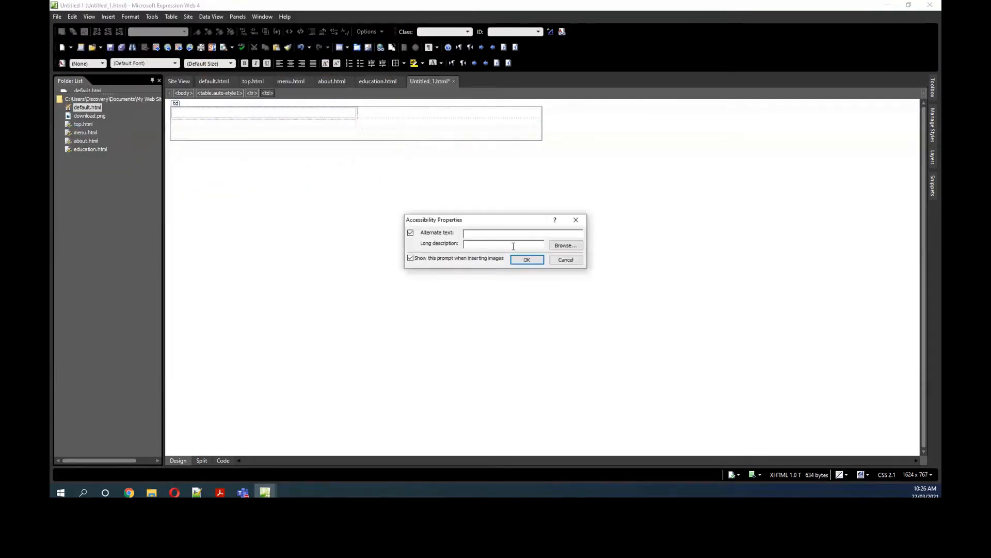
pyautogui.click(523, 259)
# Step: Shrink the inserted me.jpg picture freehand to about 340 pixels wide
pyautogui.scroll(1, 410, 229)
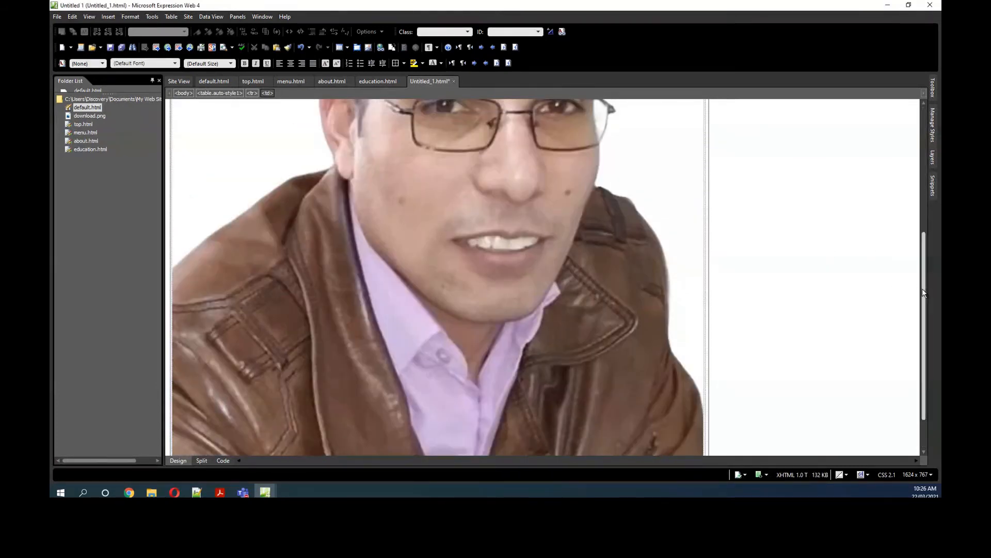
pyautogui.moveTo(922, 288); pyautogui.dragTo(922, 369)
pyautogui.click(685, 402)
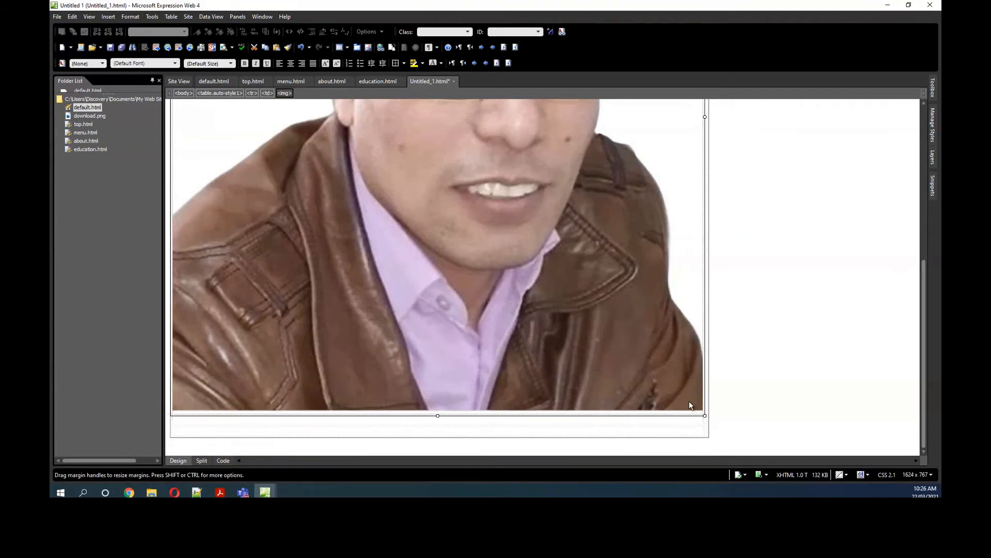
pyautogui.moveTo(627, 320); pyautogui.dragTo(336, 103)
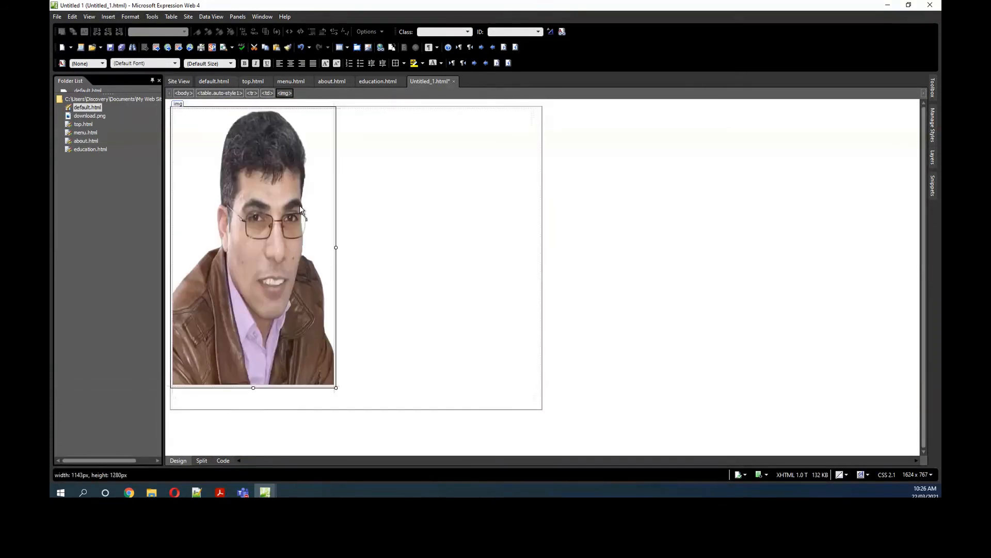
# Step: Set the me.jpg picture's width to 200 pixels with its aspect ratio kept, and reduce it freehand to about 195 by 212 pixels
pyautogui.rightClick(268, 189)
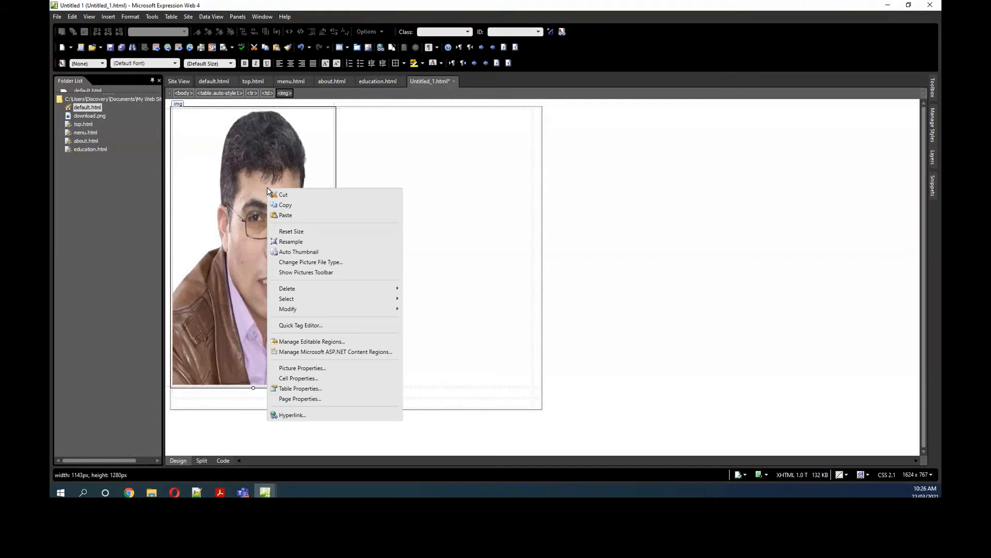
pyautogui.click(305, 368)
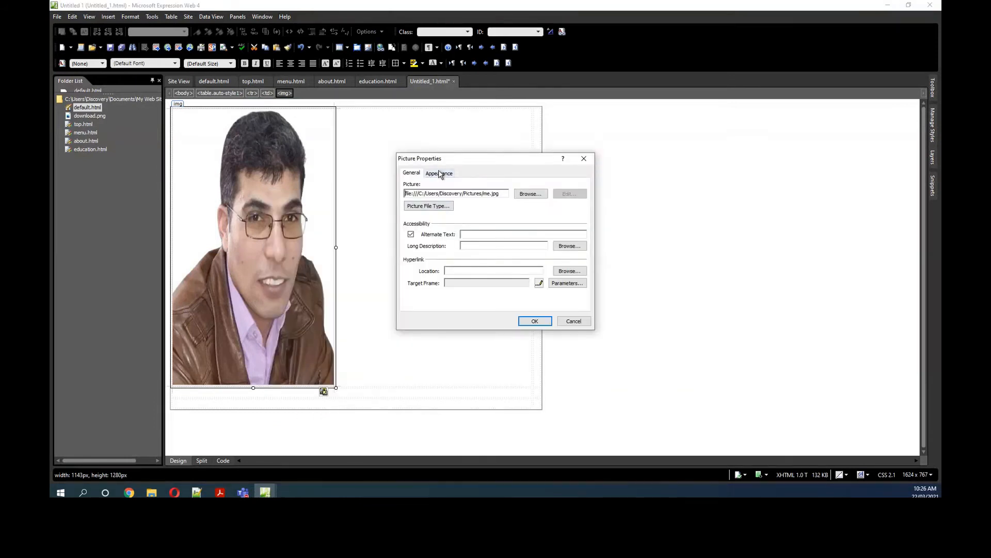
pyautogui.click(439, 174)
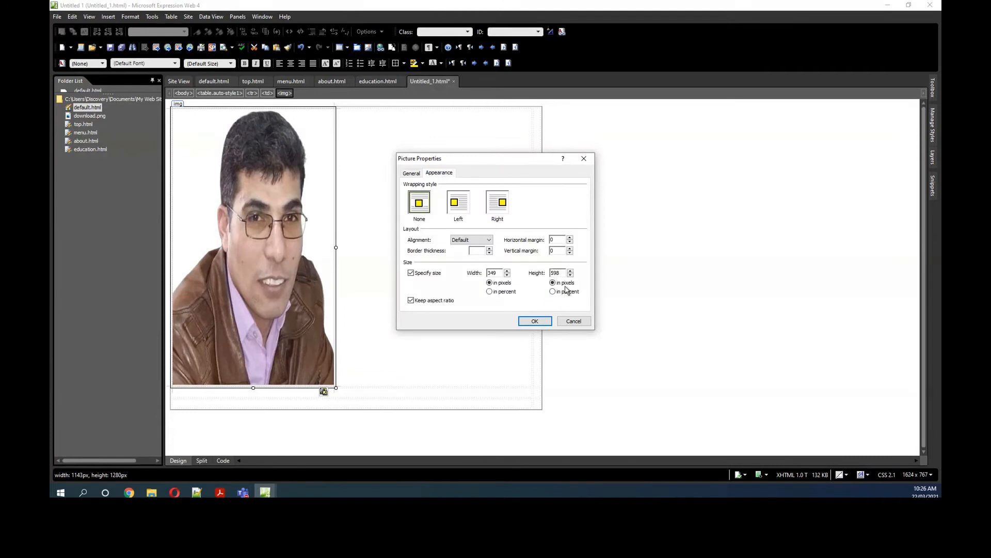
pyautogui.doubleClick(495, 273)
pyautogui.write('200')
pyautogui.click(534, 320)
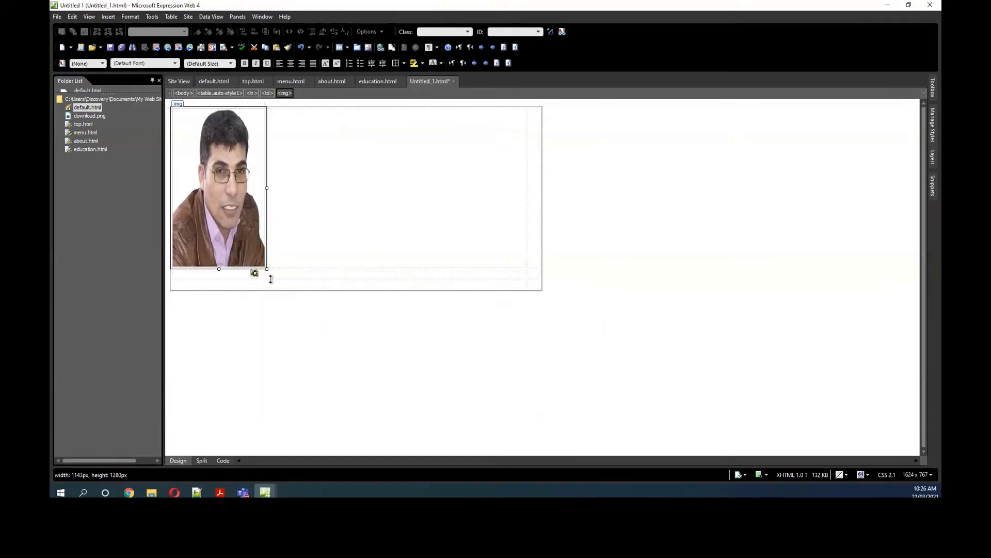
pyautogui.moveTo(267, 268); pyautogui.dragTo(264, 202)
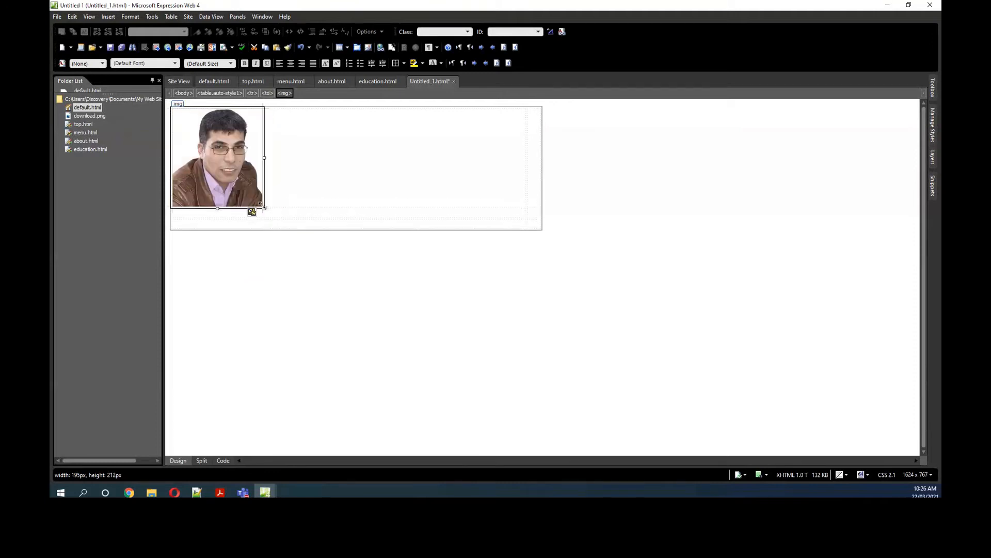
# Step: Insert the suit-and-tie portrait from the Pictures folder in the second cell of the table's first row without alternate text
pyautogui.click(381, 167)
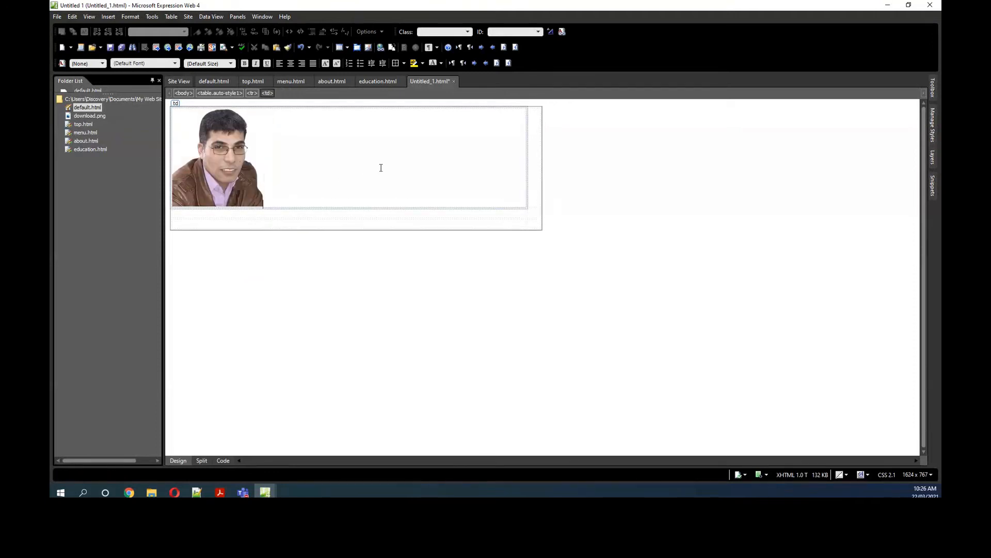
pyautogui.click(541, 169)
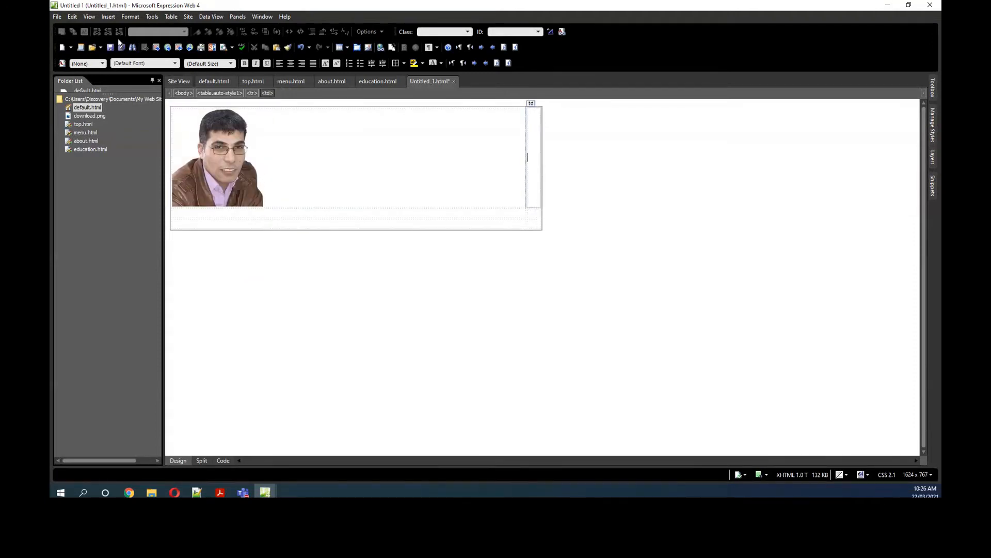
pyautogui.click(107, 17)
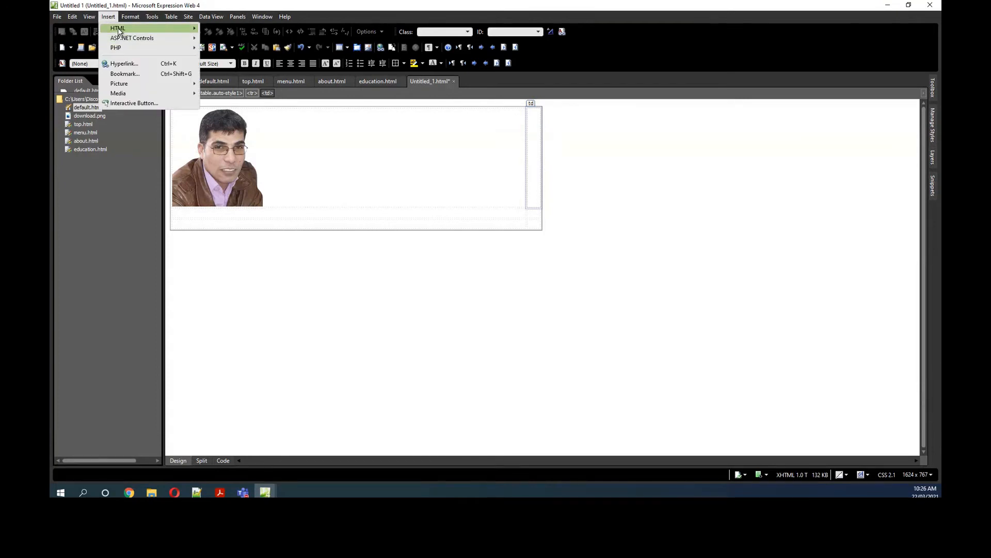
pyautogui.moveTo(118, 31)
pyautogui.moveTo(136, 85)
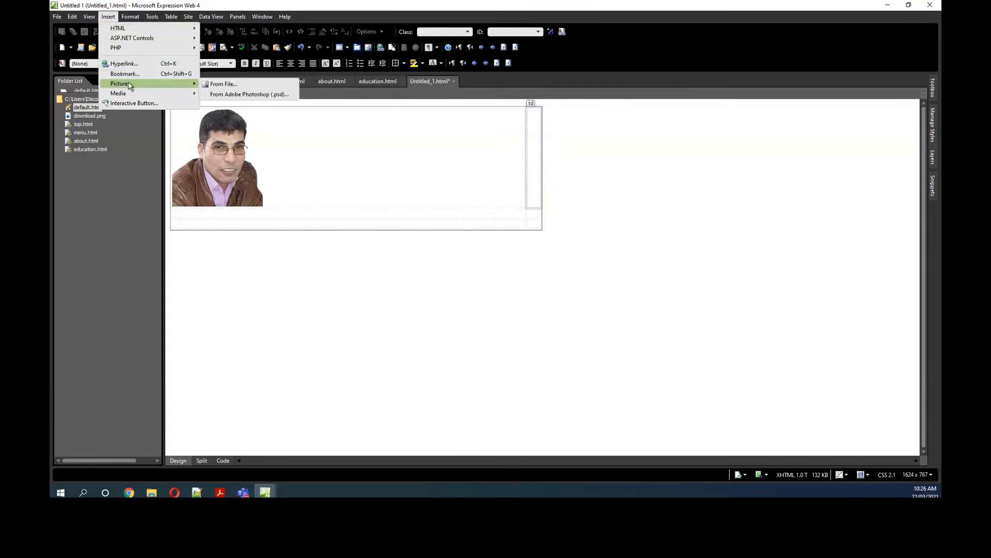
pyautogui.click(224, 83)
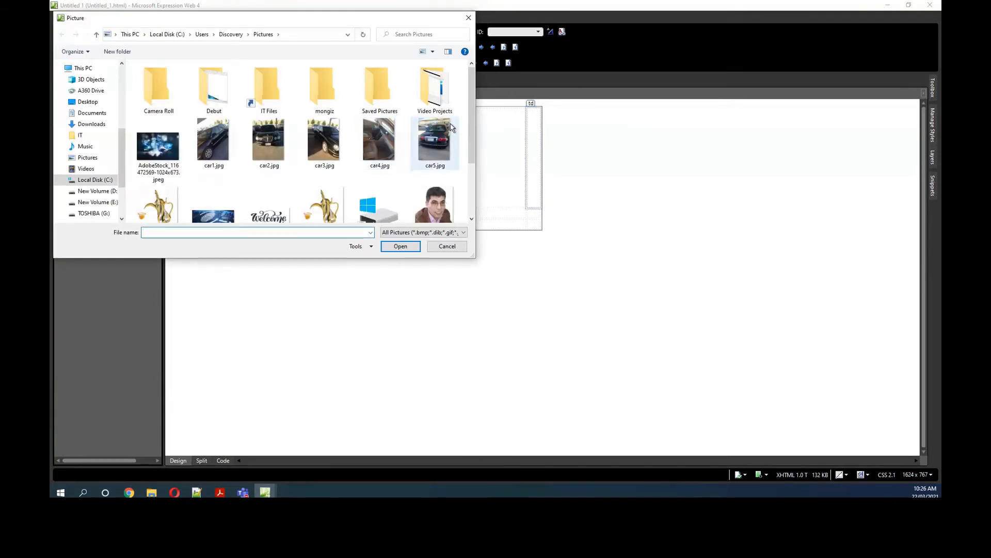
pyautogui.moveTo(471, 126); pyautogui.dragTo(472, 178)
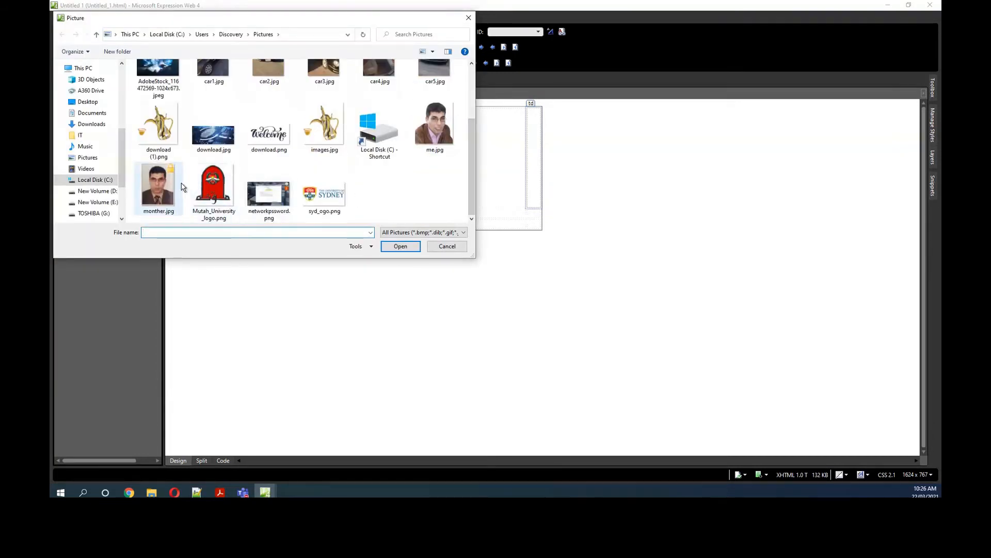
pyautogui.click(155, 195)
pyautogui.click(403, 247)
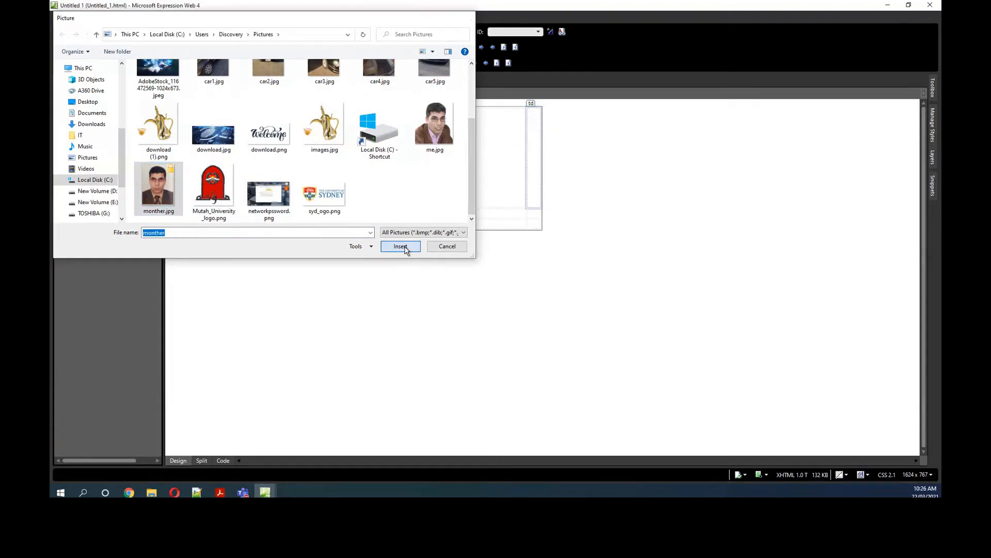
pyautogui.click(524, 260)
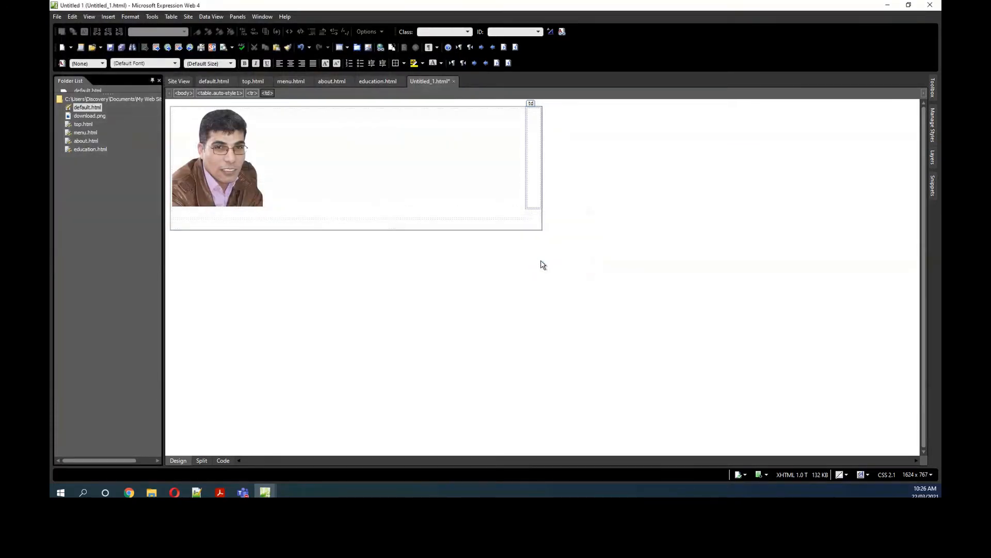
# Step: Set the suit-and-tie portrait's width to 200 pixels with its aspect ratio kept
pyautogui.doubleClick(534, 243)
pyautogui.rightClick(534, 246)
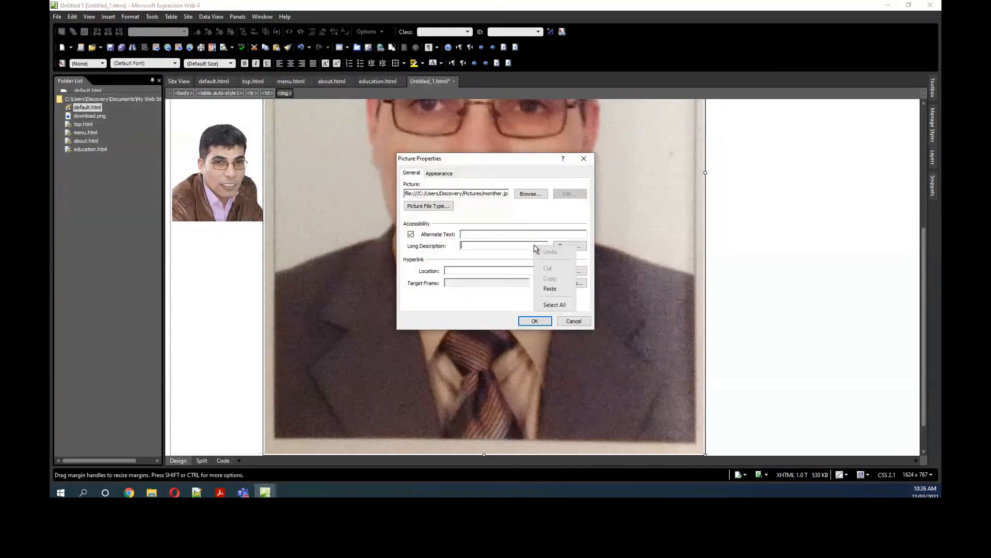
pyautogui.click(438, 173)
pyautogui.doubleClick(499, 273)
pyautogui.write('200')
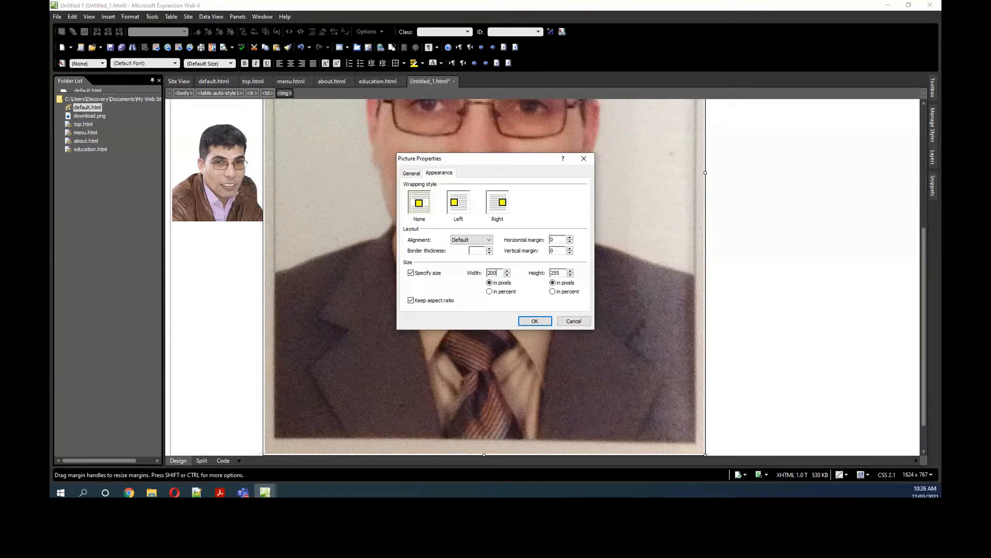
pyautogui.click(535, 321)
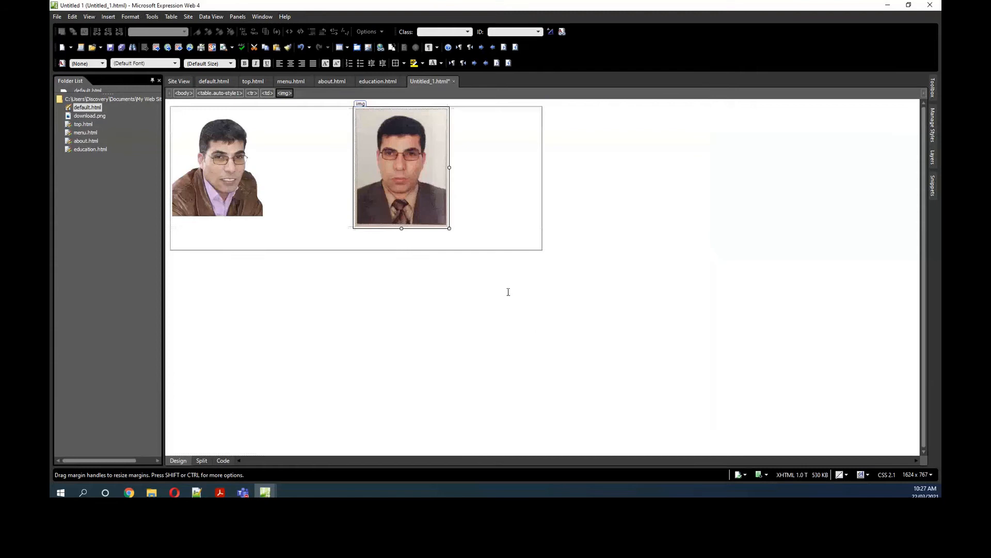
# Step: Save the page in the lession4 folder as photos.html together with its two embedded pictures
pyautogui.click(402, 317)
pyautogui.click(110, 48)
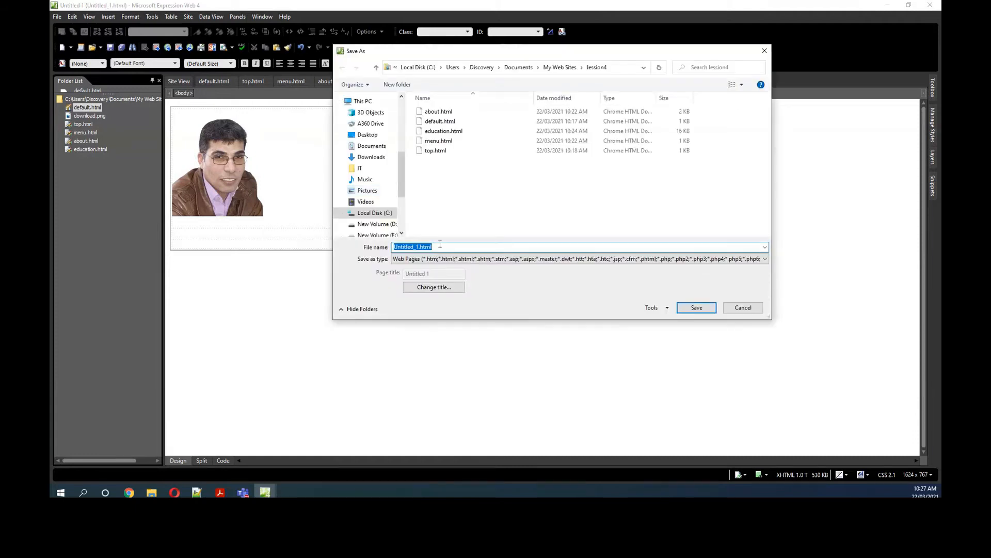
pyautogui.write('photos')
pyautogui.click(689, 308)
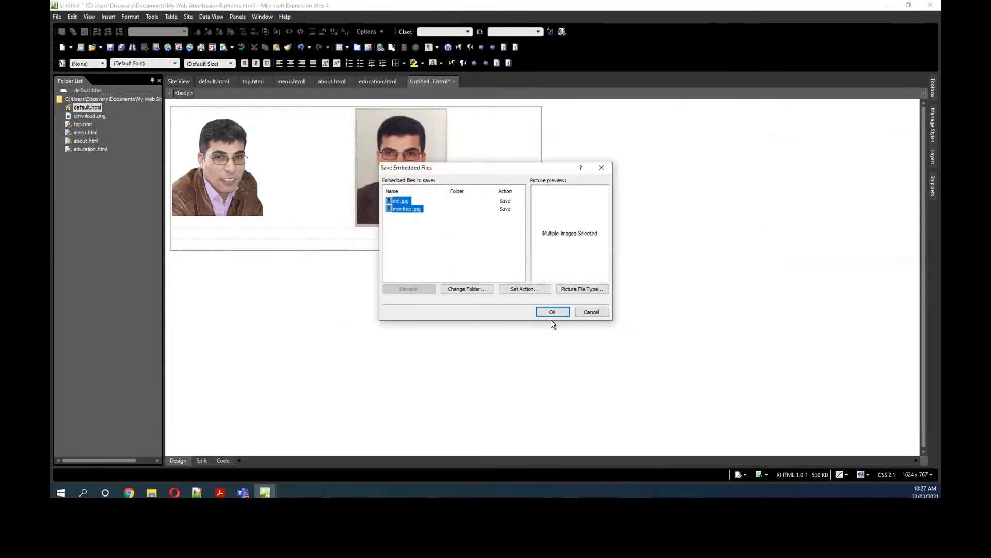
pyautogui.click(551, 311)
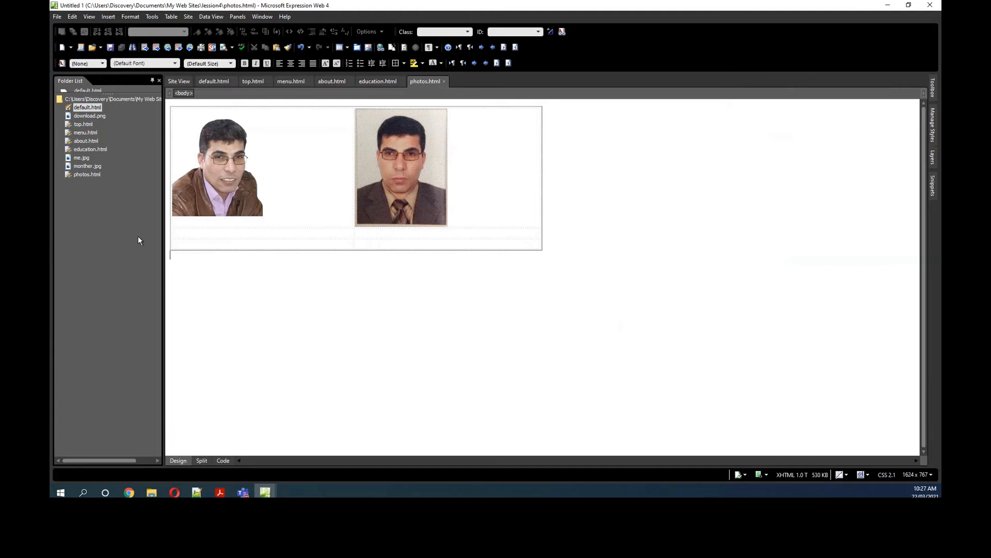
# Step: Open default.html and link the Acadmic menu entry to education.html
pyautogui.doubleClick(86, 107)
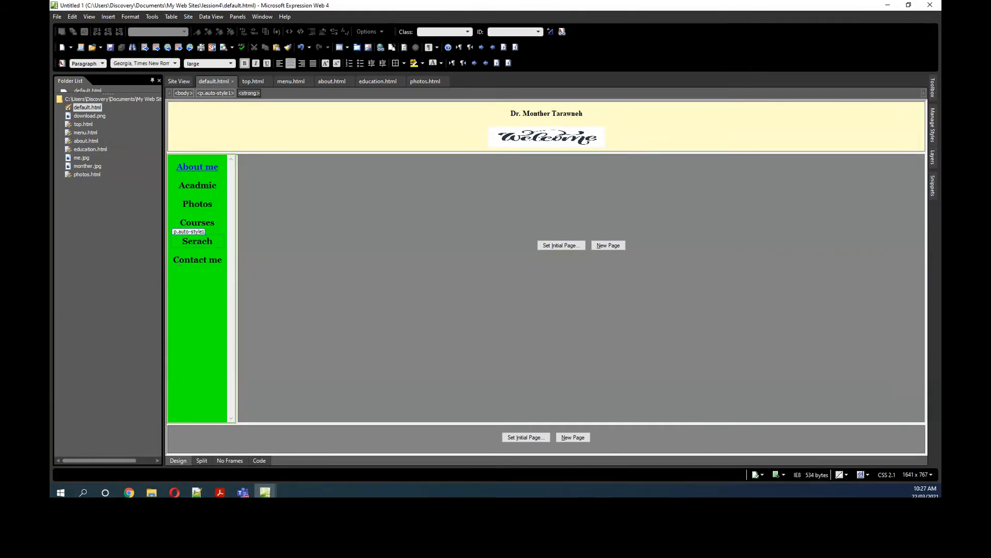
pyautogui.moveTo(174, 259); pyautogui.dragTo(231, 264)
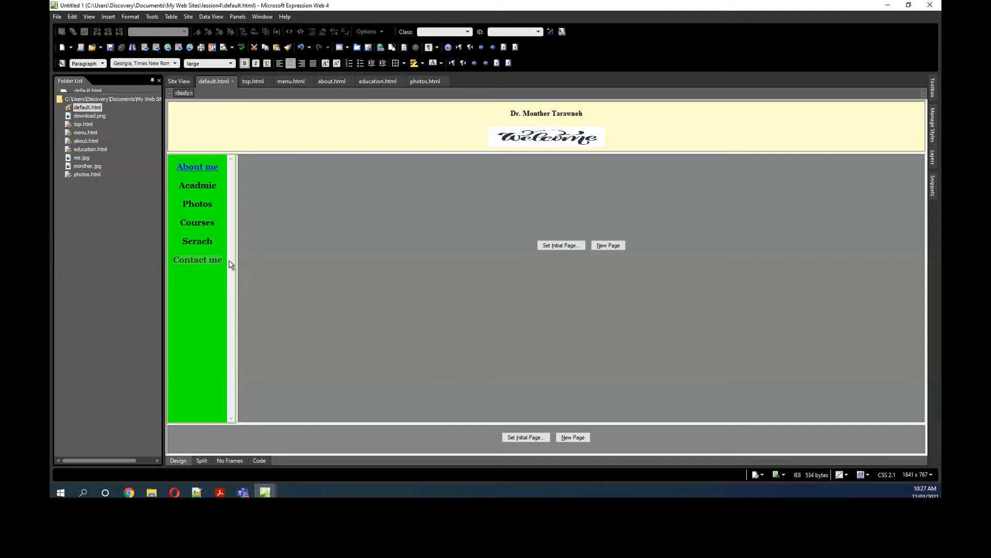
pyautogui.click(175, 260)
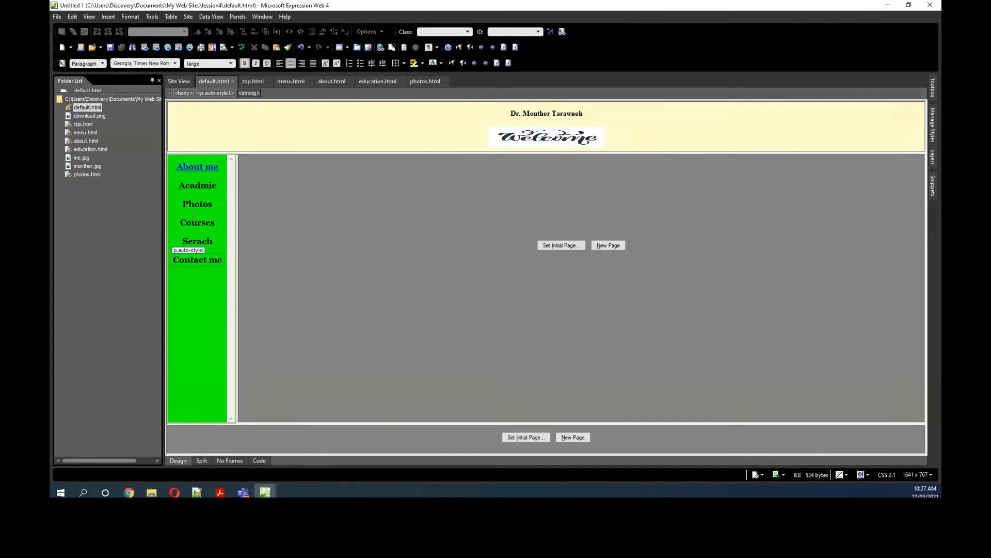
pyautogui.moveTo(179, 187); pyautogui.dragTo(219, 186)
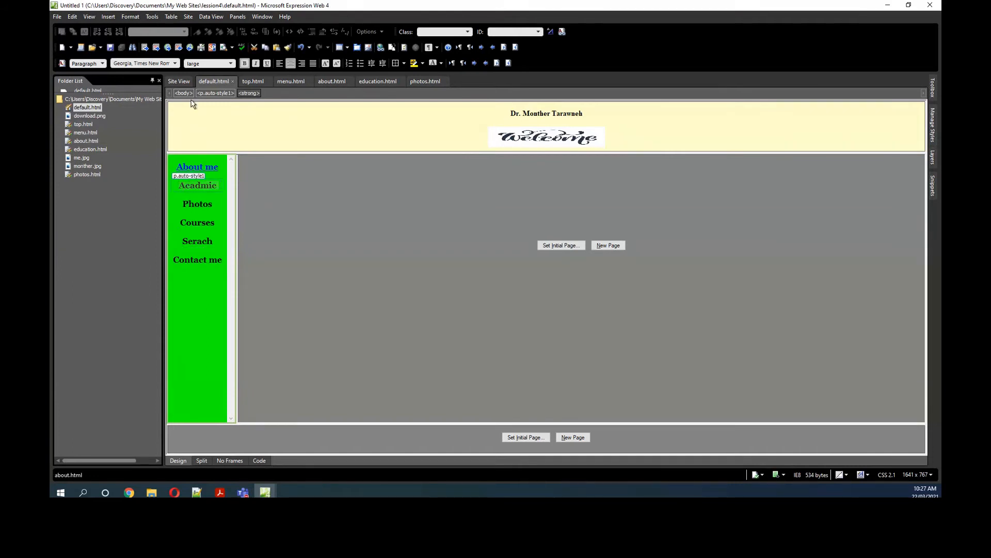
pyautogui.click(109, 17)
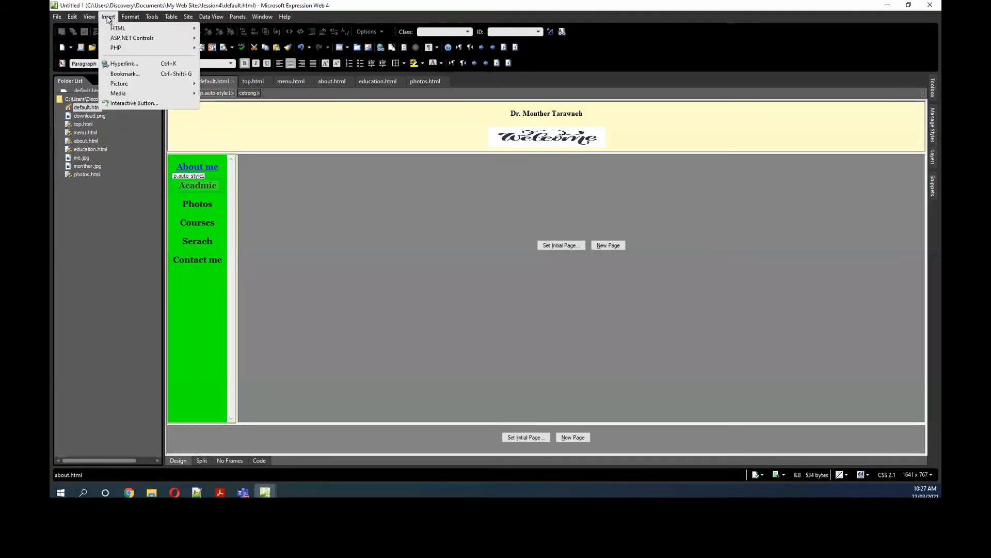
pyautogui.click(122, 65)
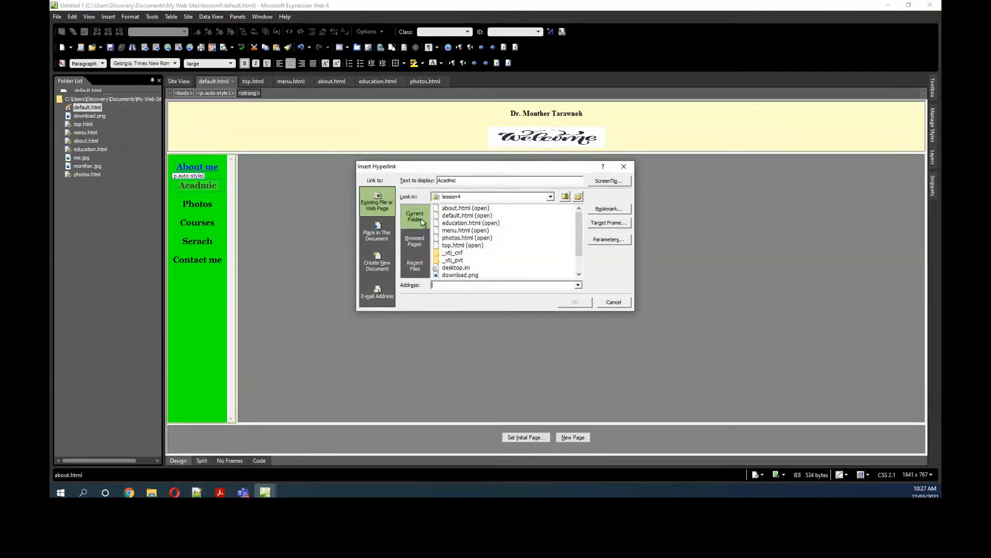
pyautogui.click(474, 223)
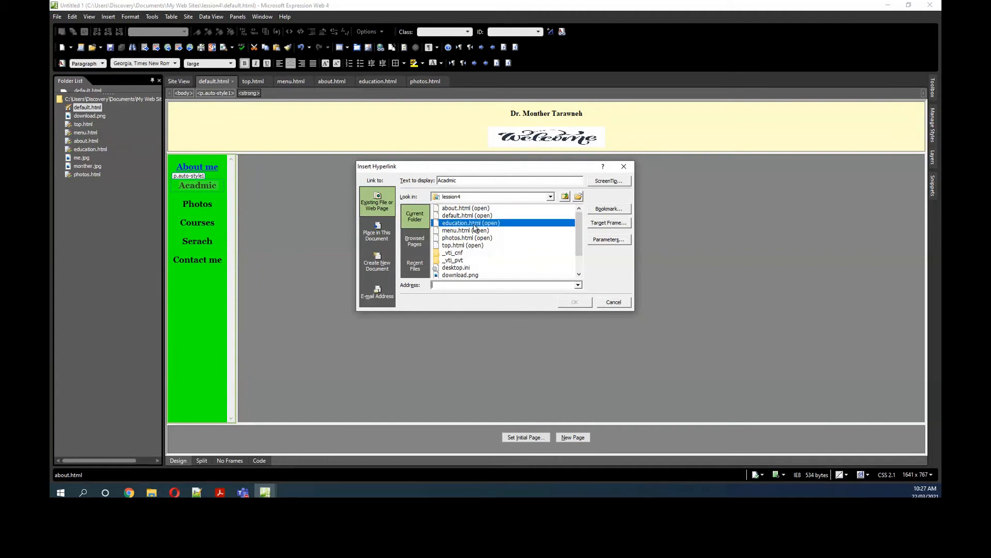
pyautogui.click(579, 304)
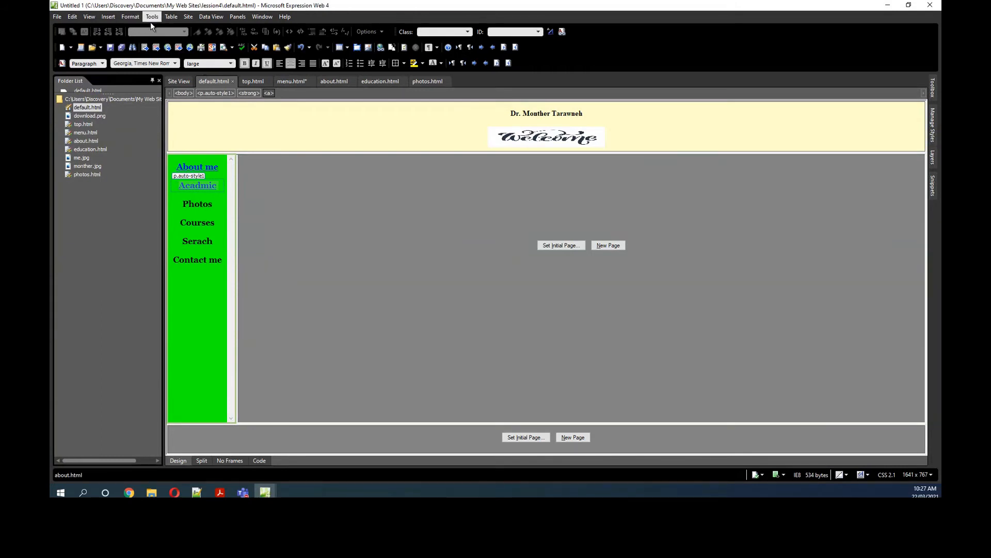
# Step: Set the Acadmic link's target frame to main
pyautogui.click(108, 17)
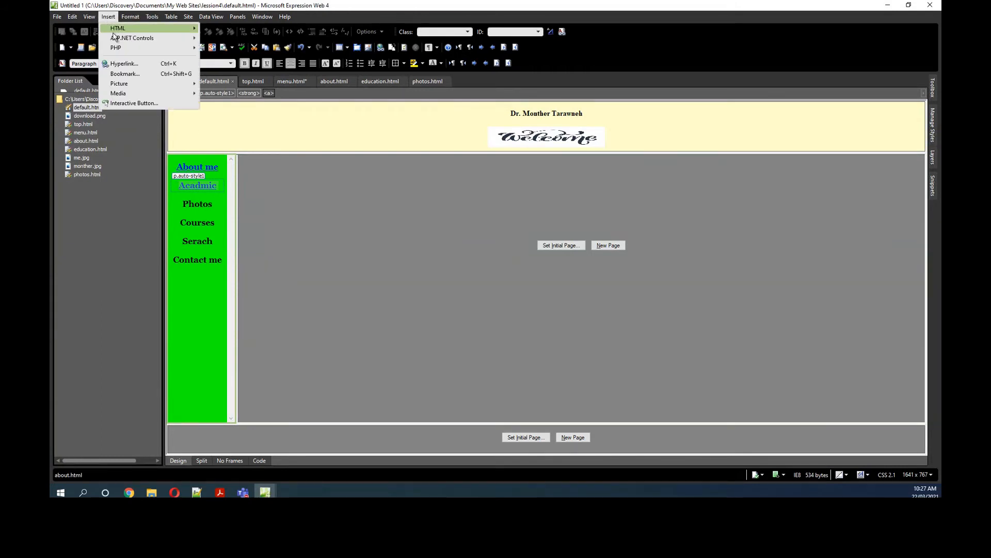
pyautogui.click(122, 64)
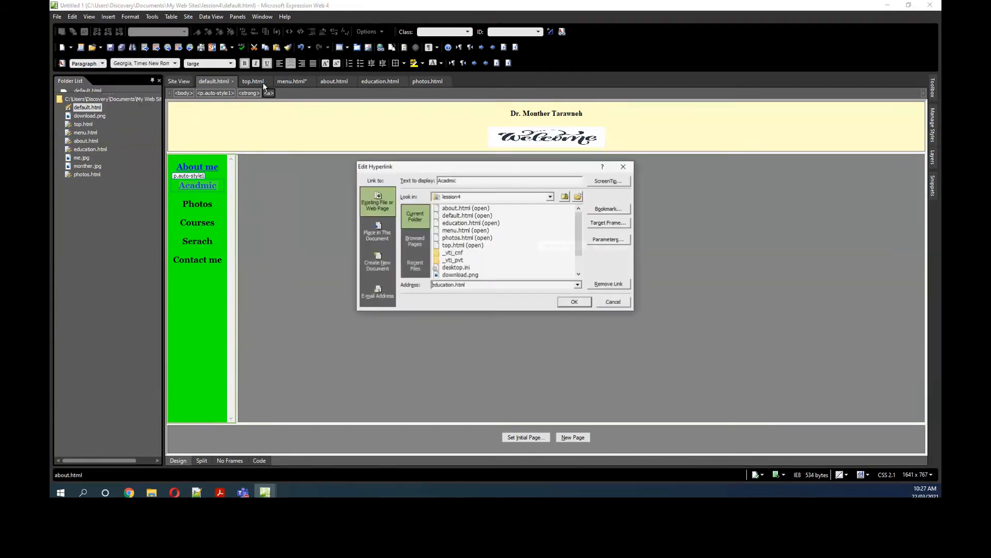
pyautogui.click(603, 226)
pyautogui.click(461, 228)
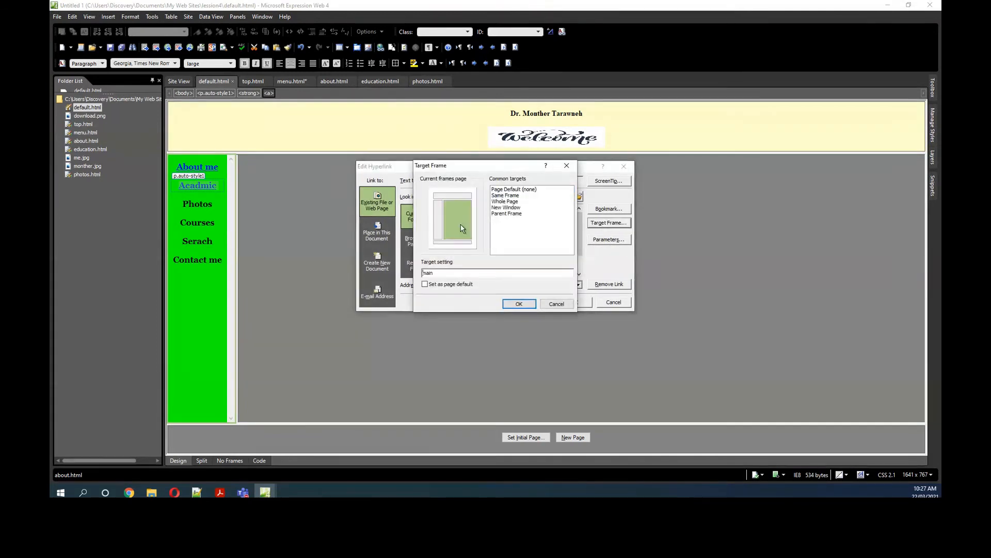
pyautogui.click(519, 303)
pyautogui.click(575, 302)
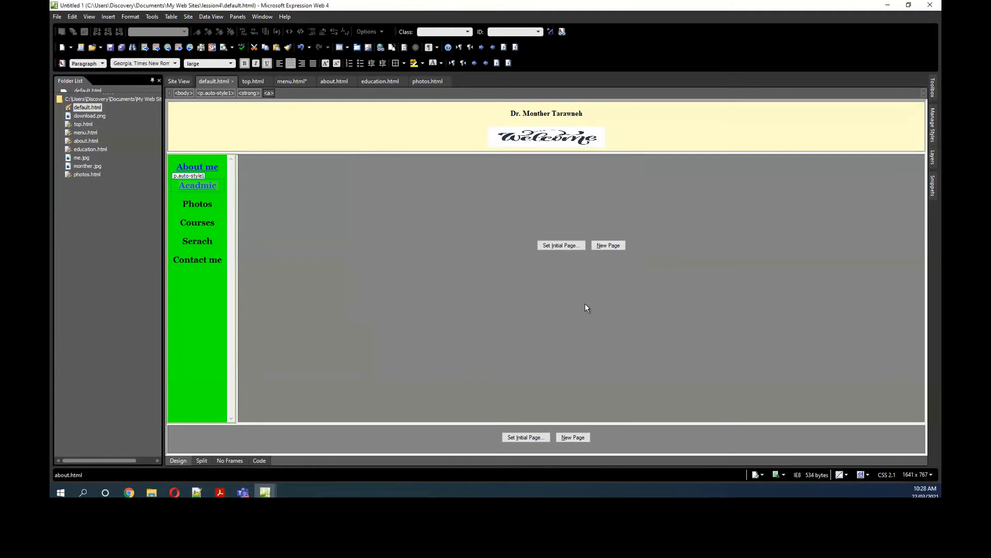
# Step: Link the Photos menu entry to photos.html with main as its target frame
pyautogui.click(214, 203)
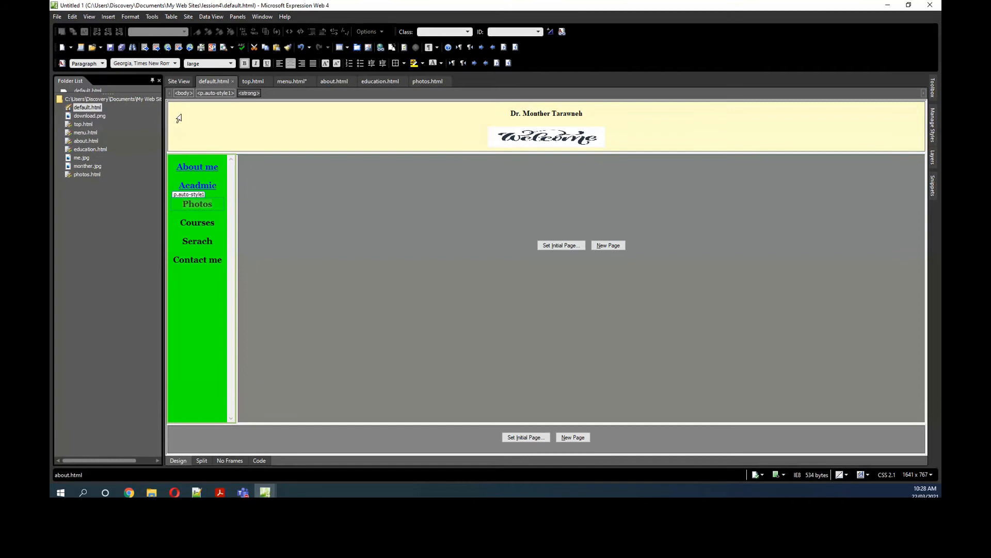
pyautogui.click(108, 16)
pyautogui.click(121, 63)
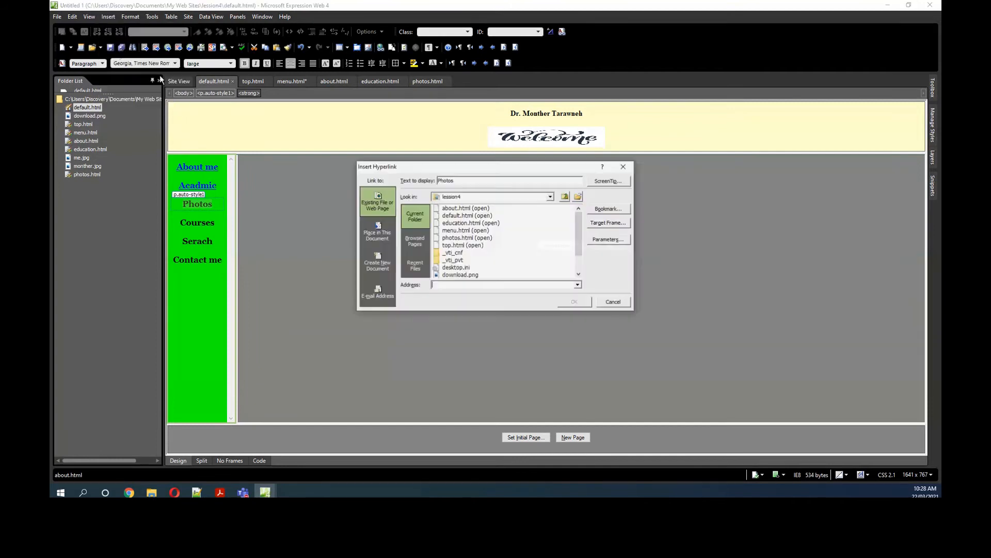
pyautogui.click(461, 239)
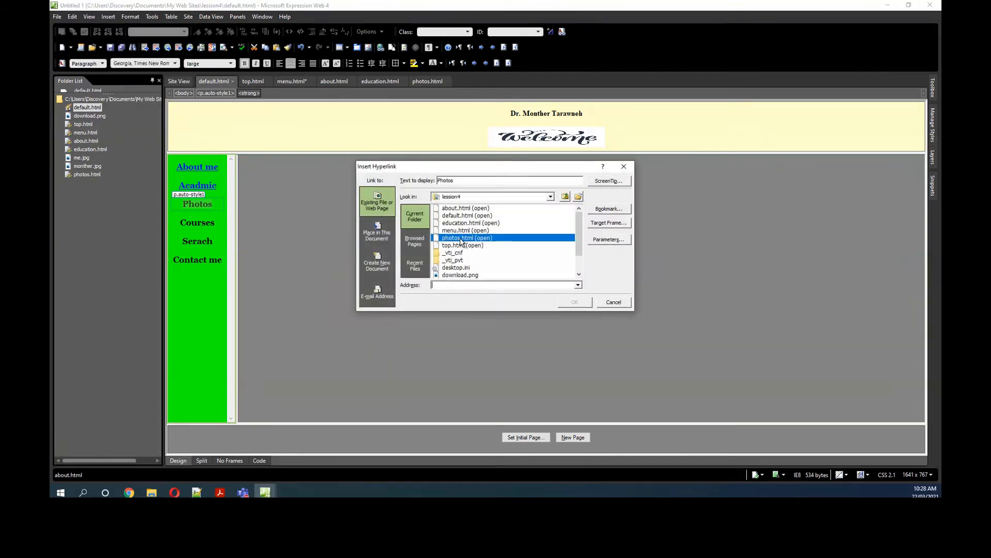
pyautogui.click(596, 223)
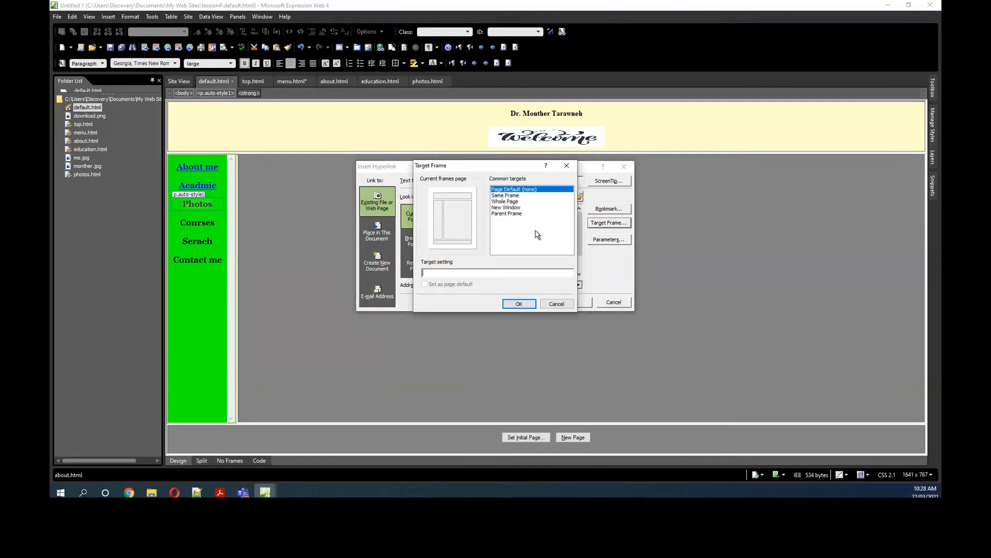
pyautogui.click(464, 222)
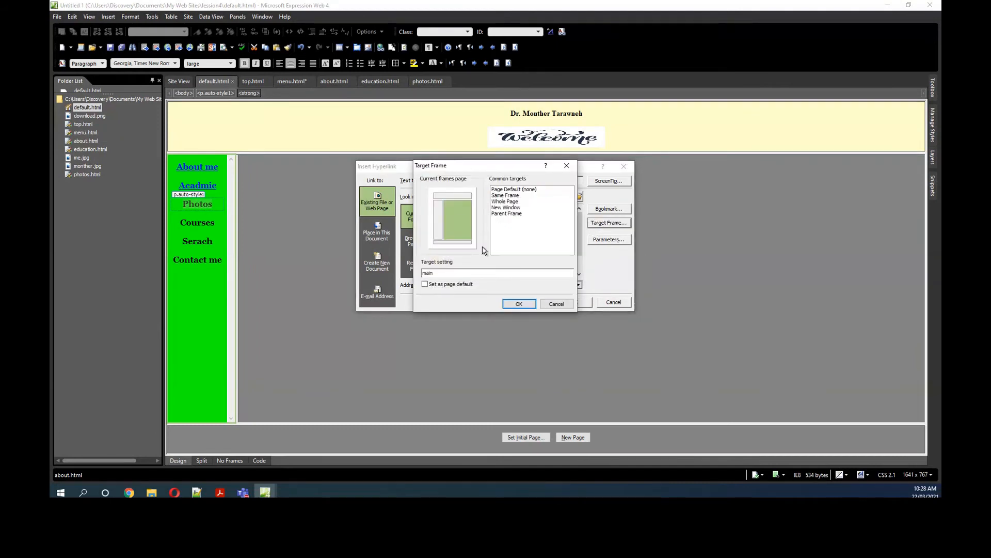
pyautogui.click(520, 304)
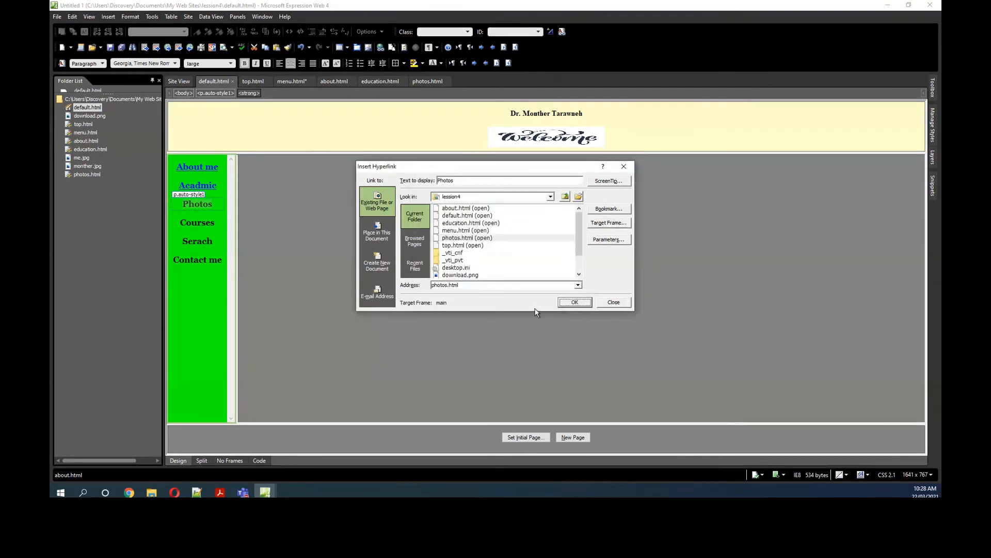
pyautogui.click(573, 302)
# Step: Turn the Contact me menu entry into an e-mail link, entering the owner's e-mail address and the subject "con"
pyautogui.click(198, 270)
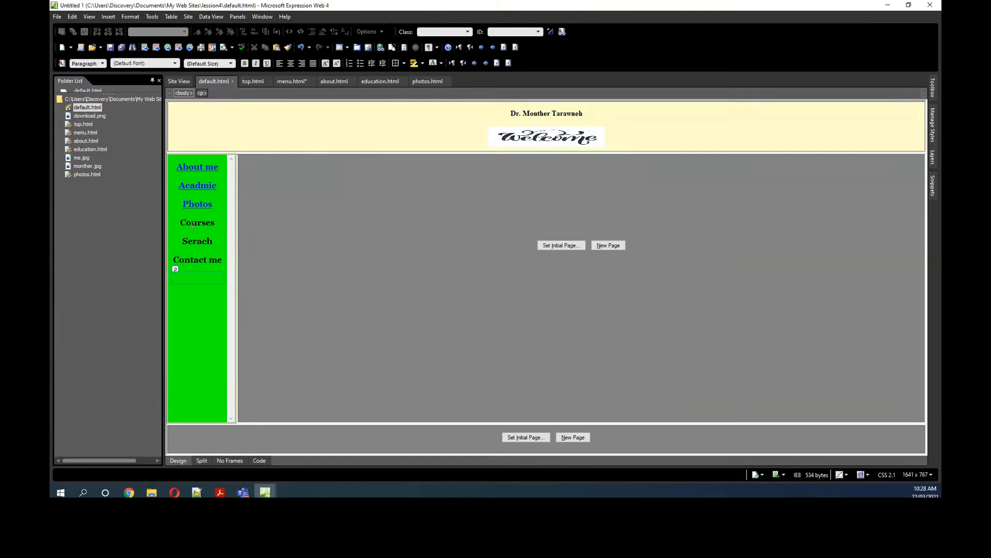
pyautogui.click(175, 260)
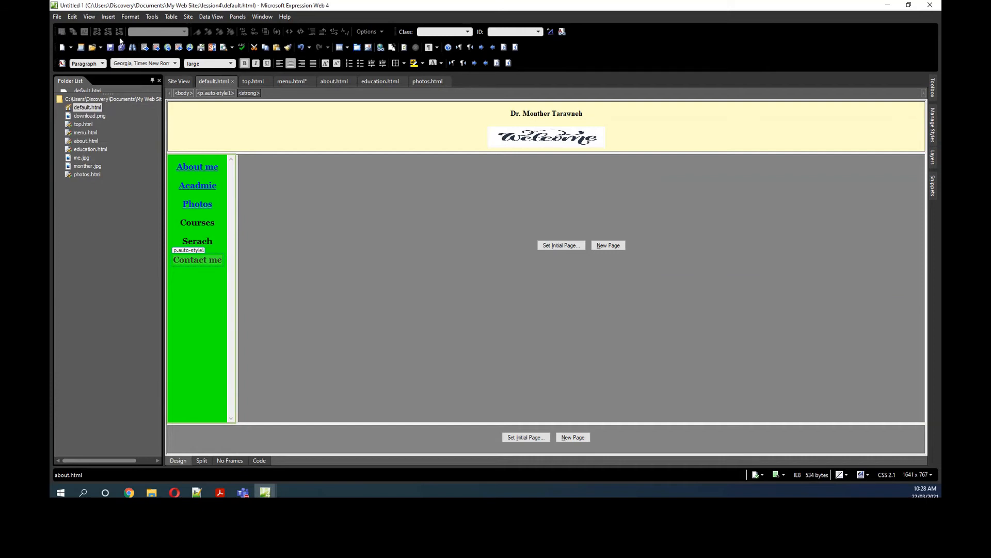
pyautogui.click(114, 20)
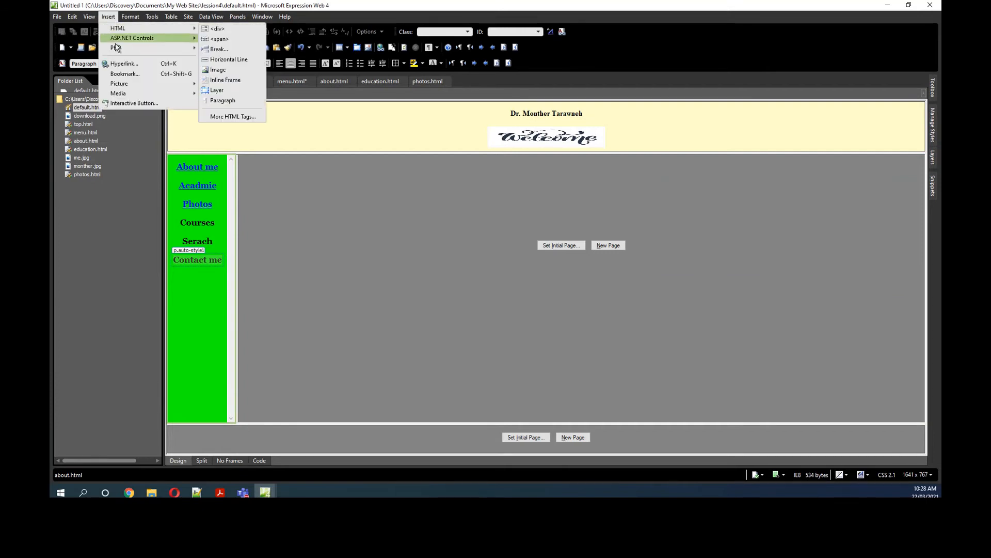
pyautogui.click(115, 62)
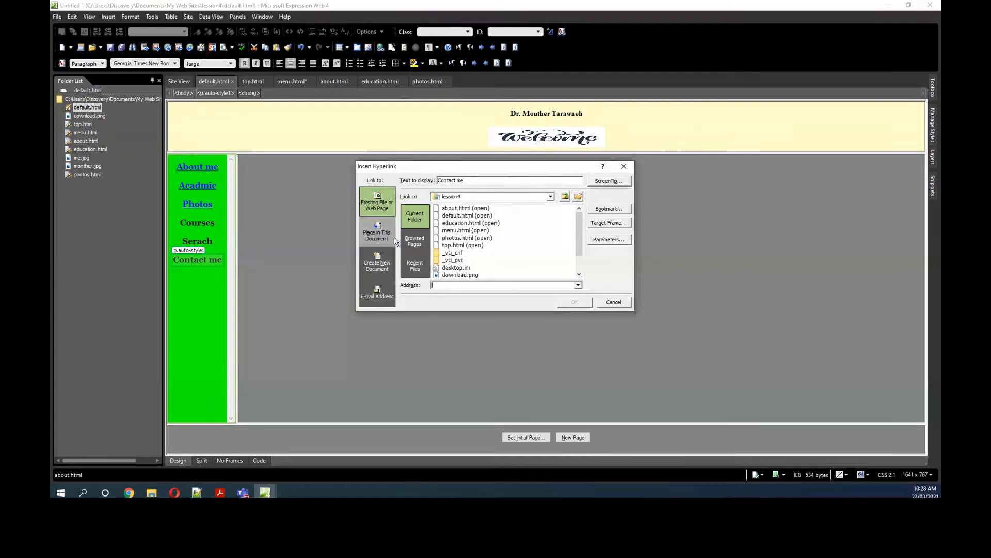
pyautogui.click(382, 294)
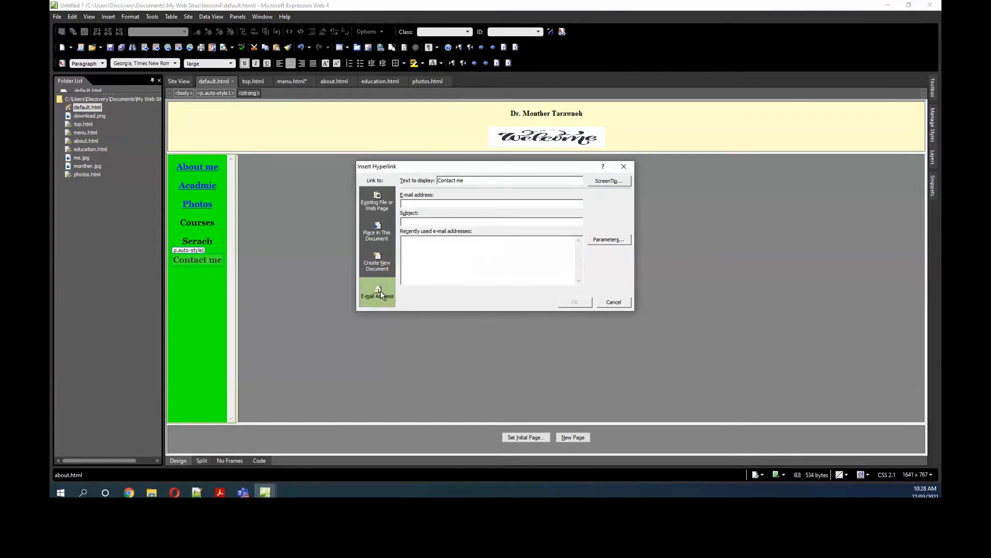
pyautogui.click(398, 203)
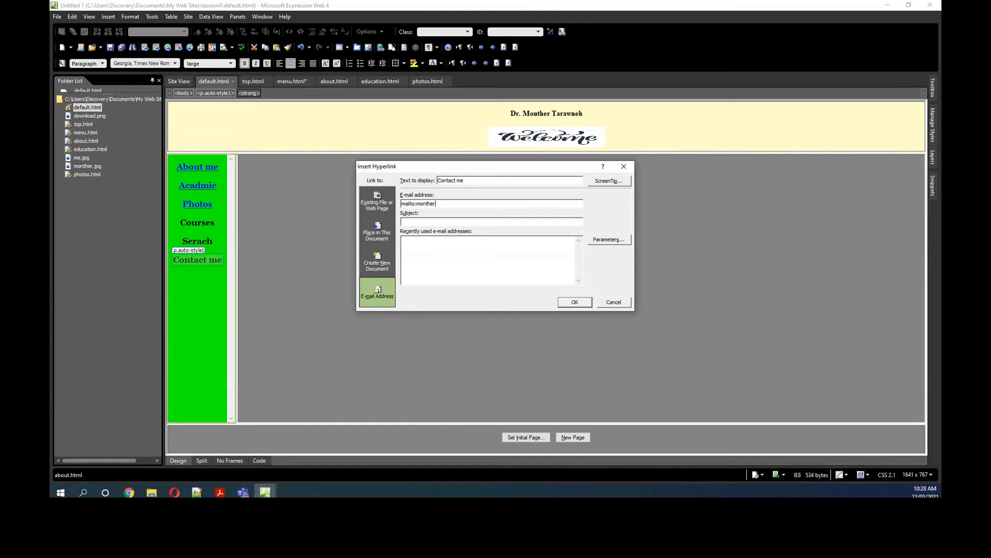
pyautogui.click(413, 223)
pyautogui.write('contact me')
pyautogui.click(575, 302)
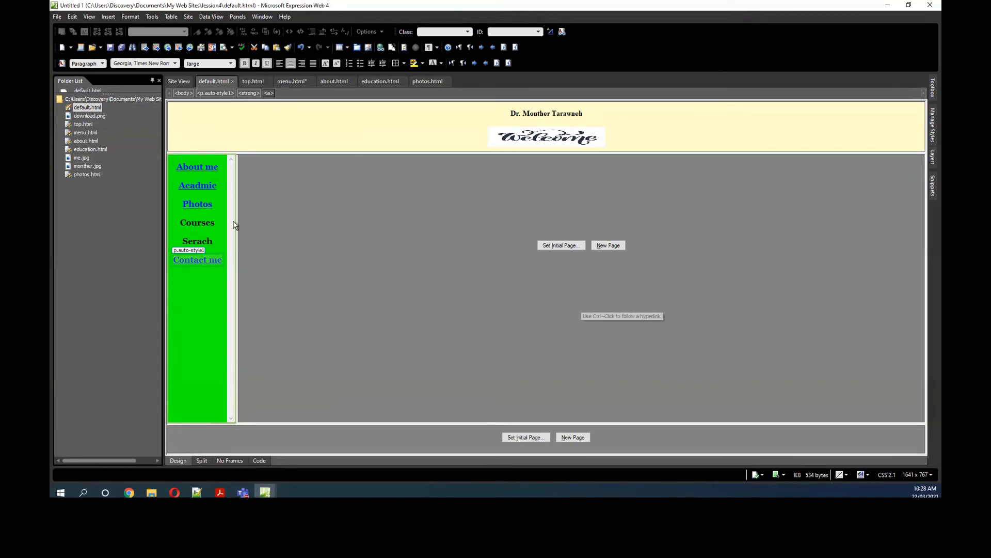
# Step: Save the menu changes, switch to the Chrome window showing default.html and reload the page
pyautogui.click(281, 207)
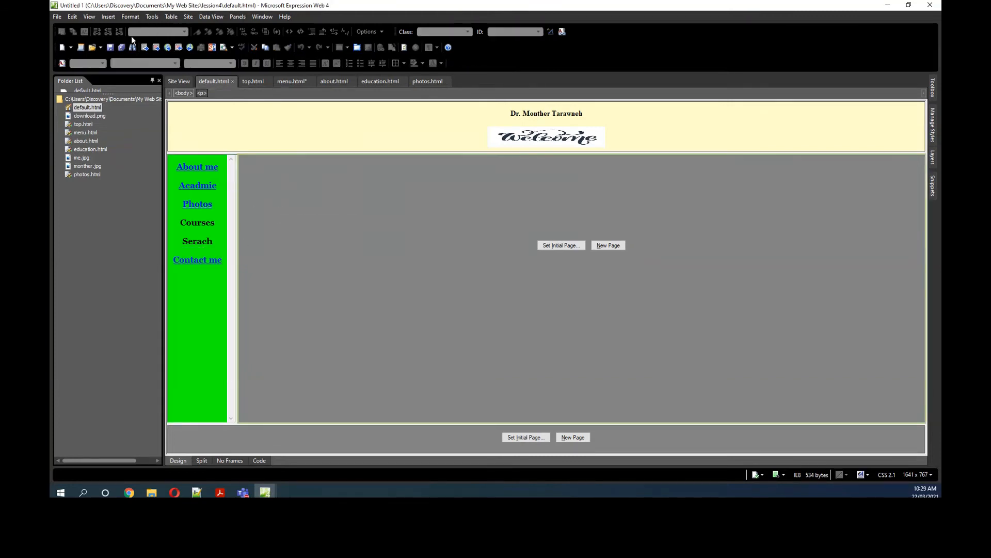
pyautogui.click(110, 47)
pyautogui.click(129, 492)
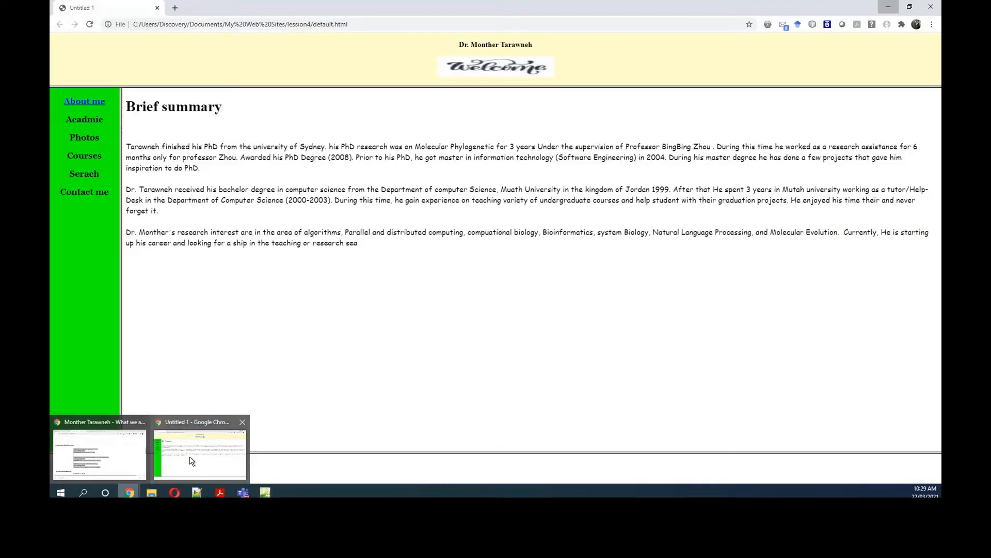
pyautogui.click(189, 460)
pyautogui.click(89, 26)
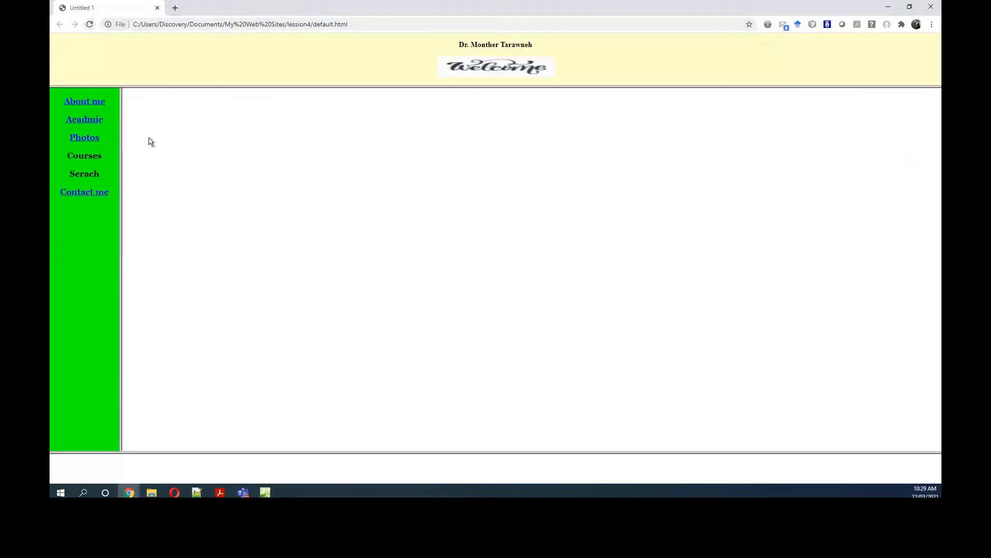
# Step: Test the About me, Acadmic and Photos menu links in the browser
pyautogui.click(90, 105)
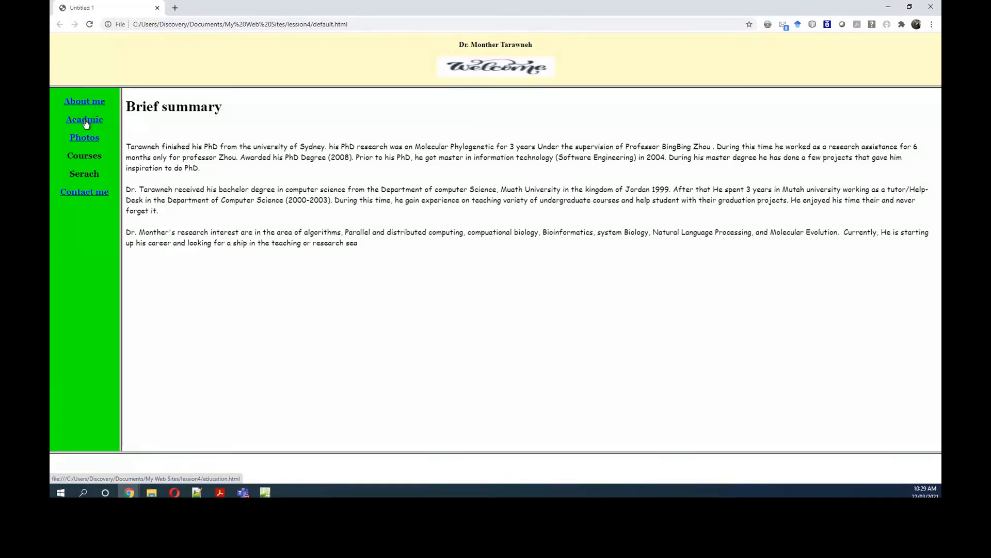
pyautogui.click(86, 123)
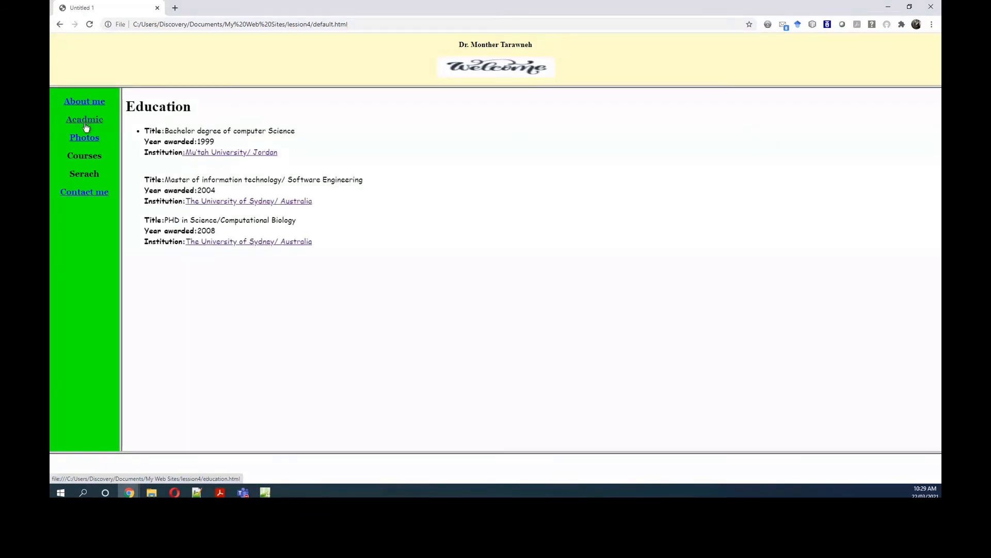
pyautogui.click(85, 140)
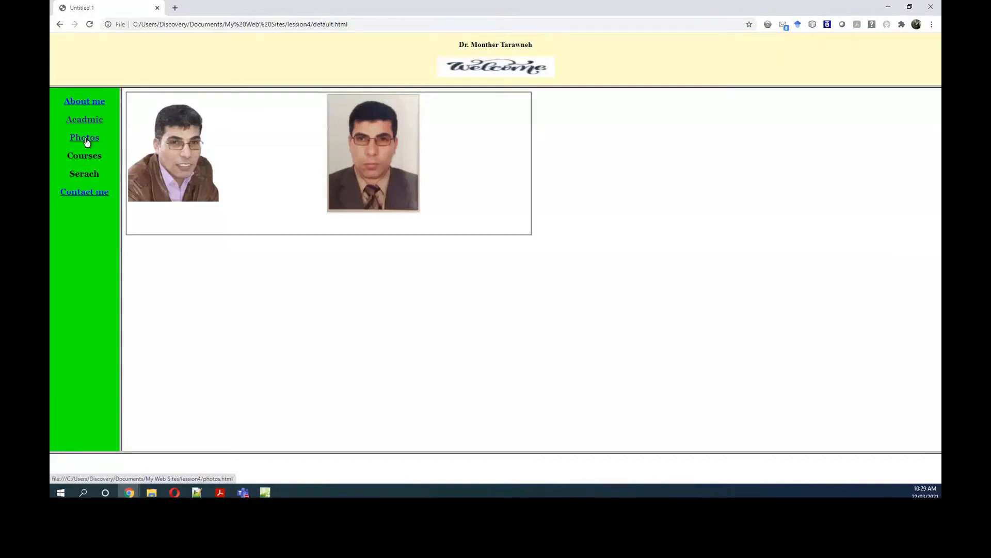
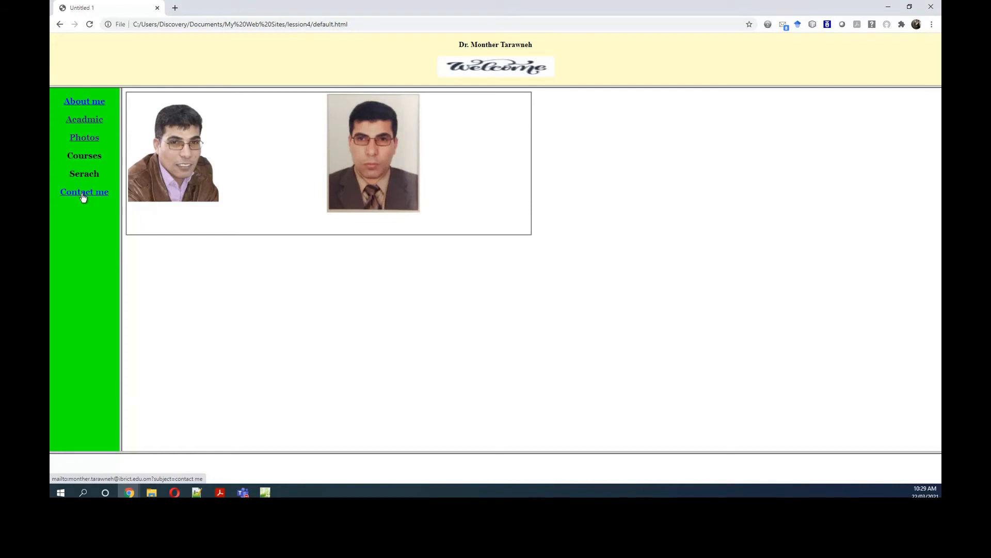
# Step: Test the Contact me link in the browser, close the Mail window it opens and return to Expression Web
pyautogui.click(83, 196)
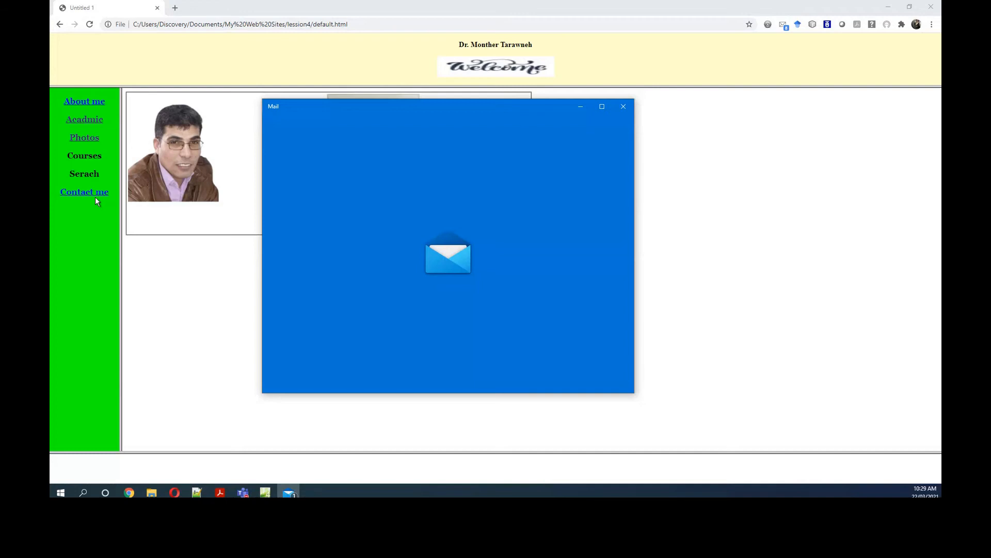
pyautogui.click(625, 107)
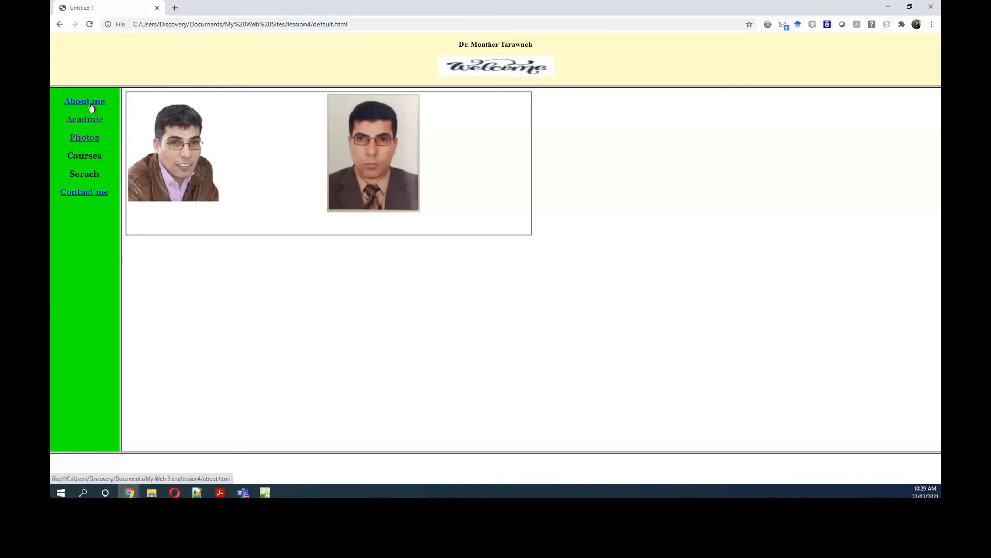
pyautogui.click(890, 15)
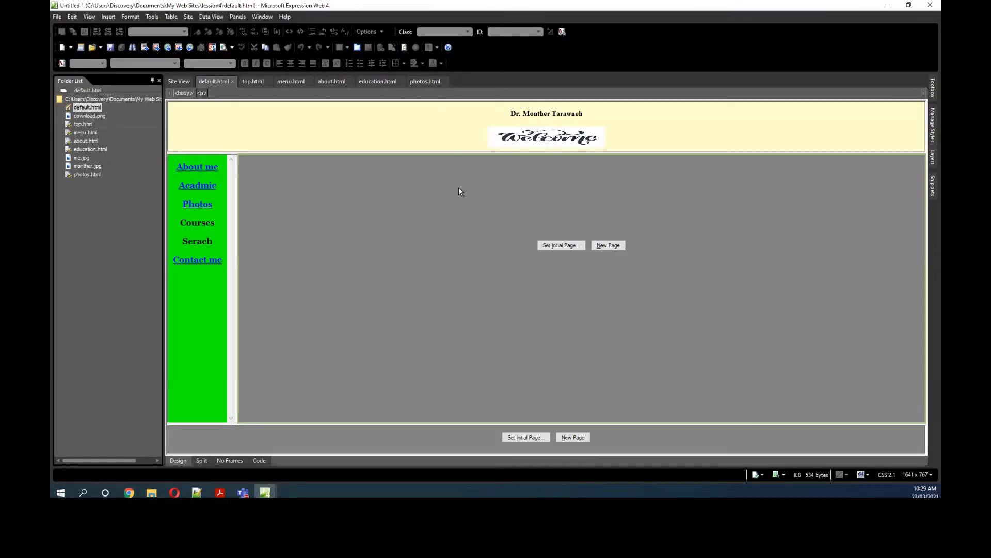
# Step: Set about.html as the initial page of the main frame in default.html
pyautogui.click(573, 246)
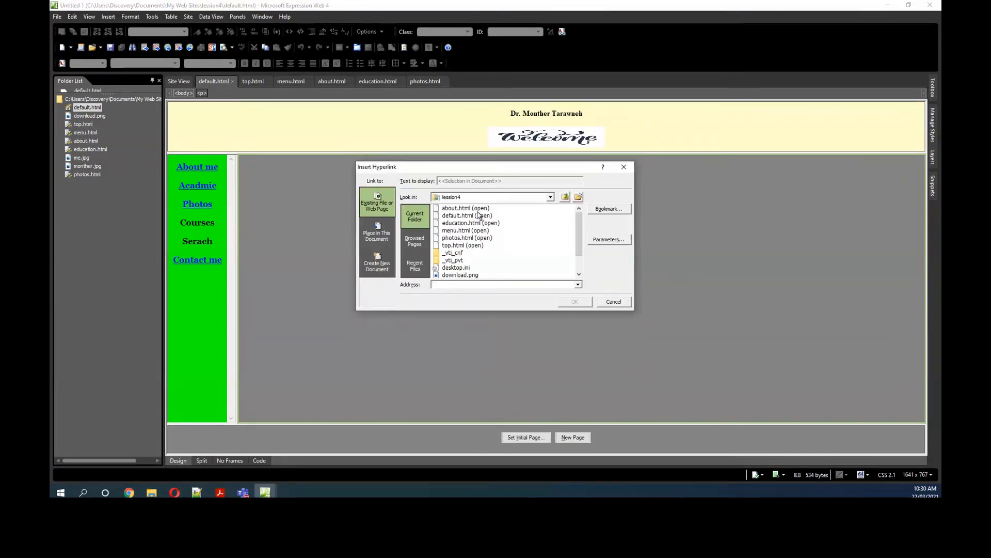
pyautogui.click(464, 209)
pyautogui.click(582, 303)
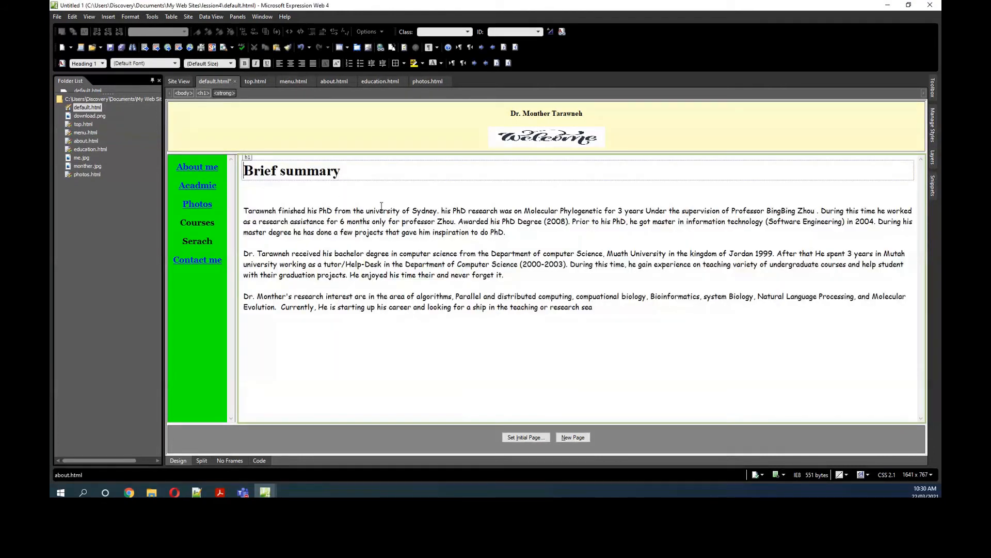
# Step: Create a new page in the bottom frame with the centred text "copyright Ibrict @ 2021"
pyautogui.click(573, 437)
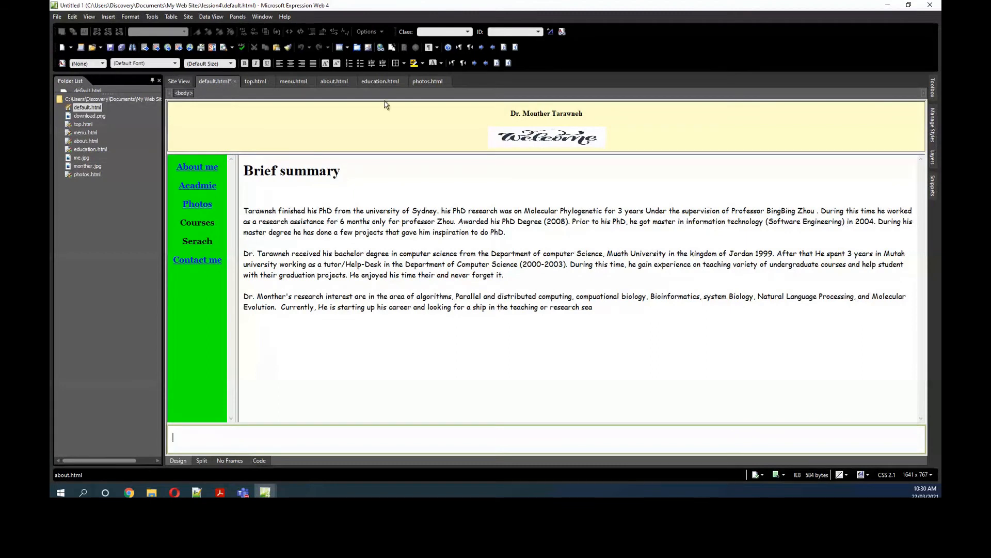
pyautogui.click(290, 64)
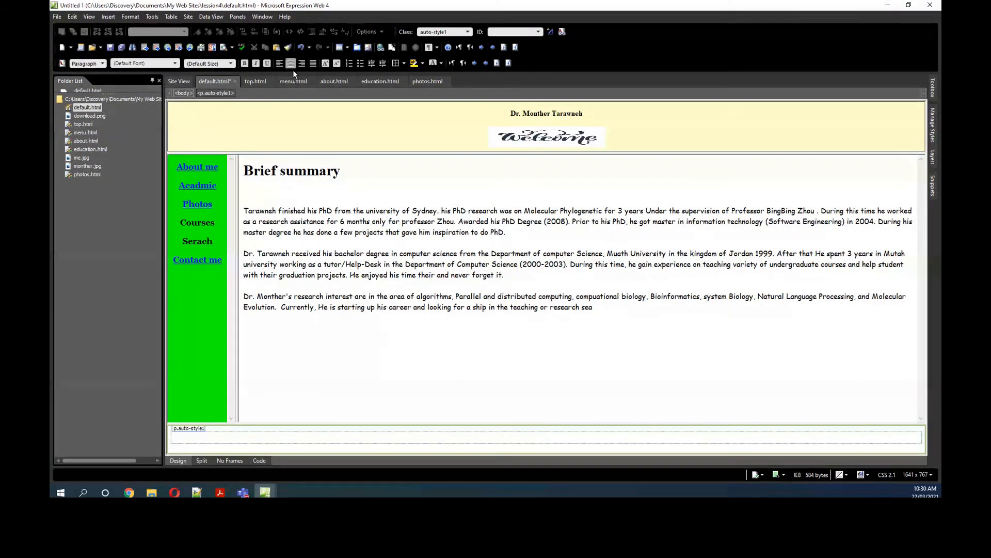
pyautogui.write('copyright Ibrict @ 20')
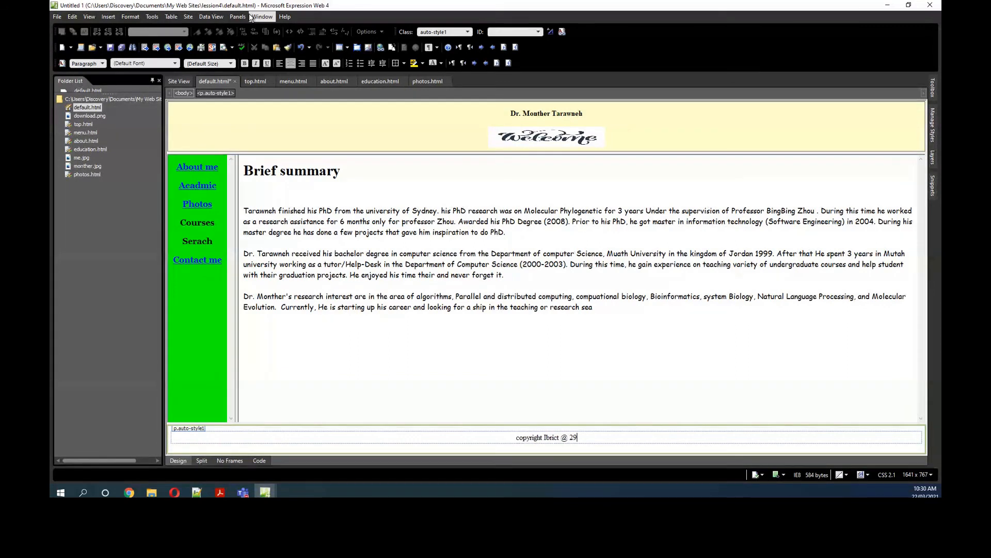
pyautogui.write('21')
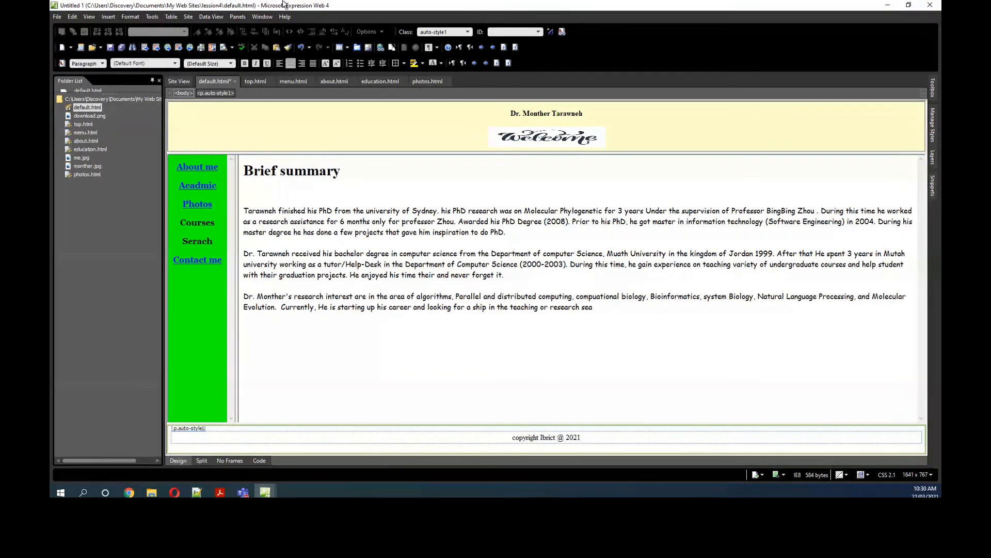
# Step: Try pasting the Employment History content copied from Chrome below the Brief summary text, and undo the paste
pyautogui.click(592, 399)
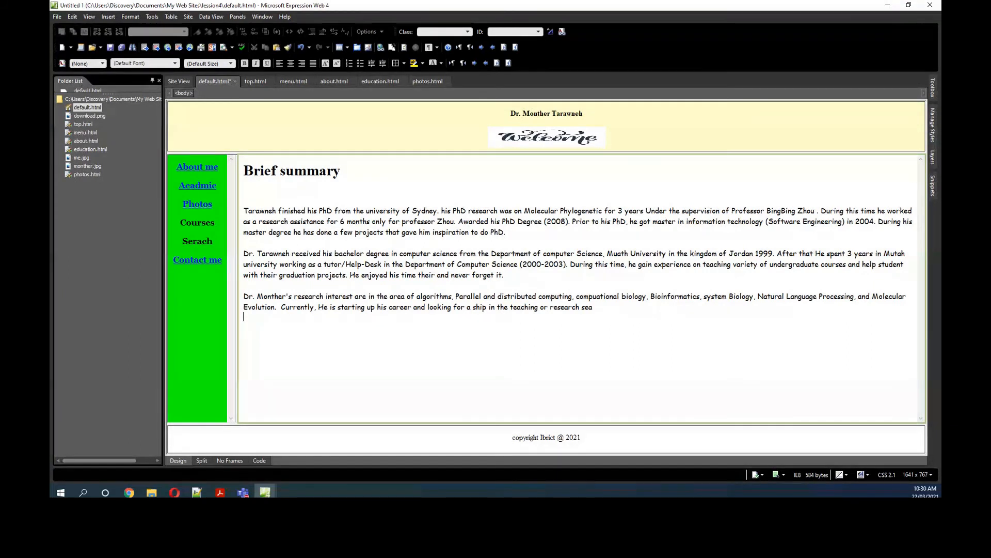
pyautogui.hotkey('alt', 'Tab')
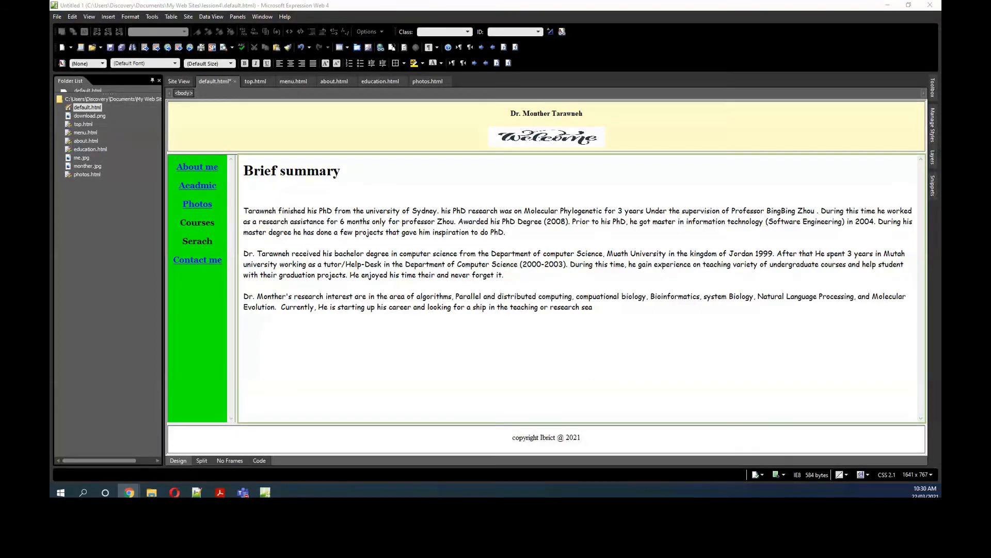
pyautogui.click(272, 335)
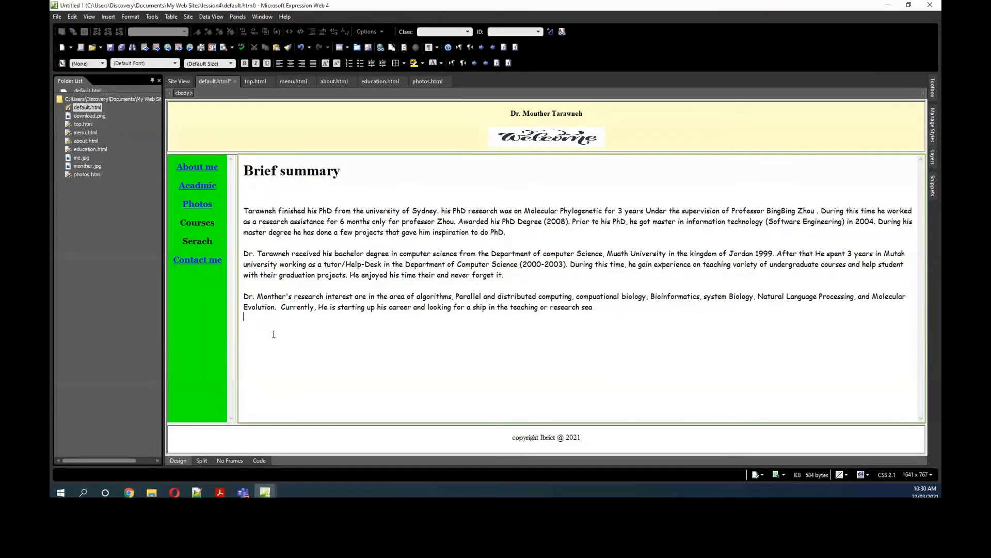
pyautogui.press('Return')
pyautogui.hotkey('ctrl', 'v')
pyautogui.scroll(-5, 281, 340)
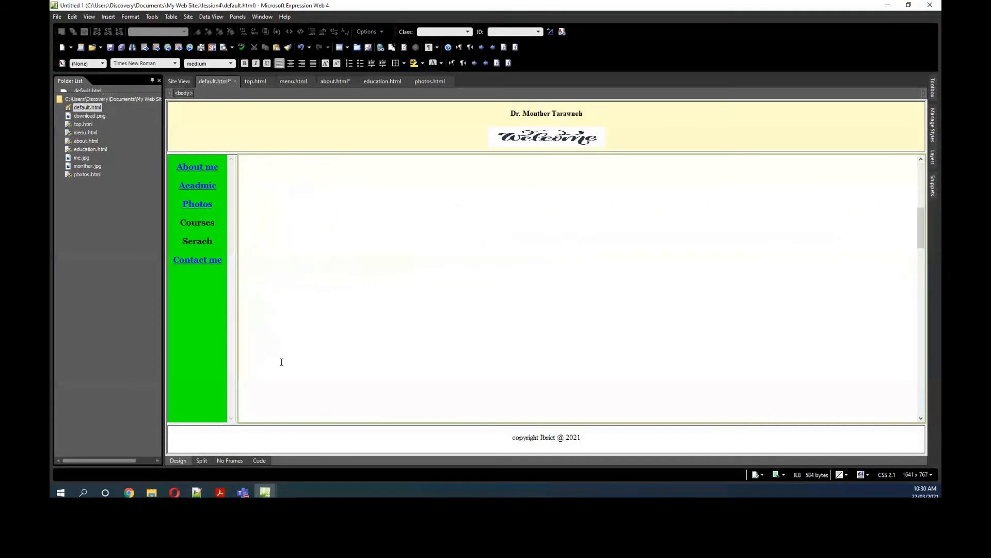
pyautogui.scroll(-4, 295, 368)
pyautogui.scroll(2, 339, 332)
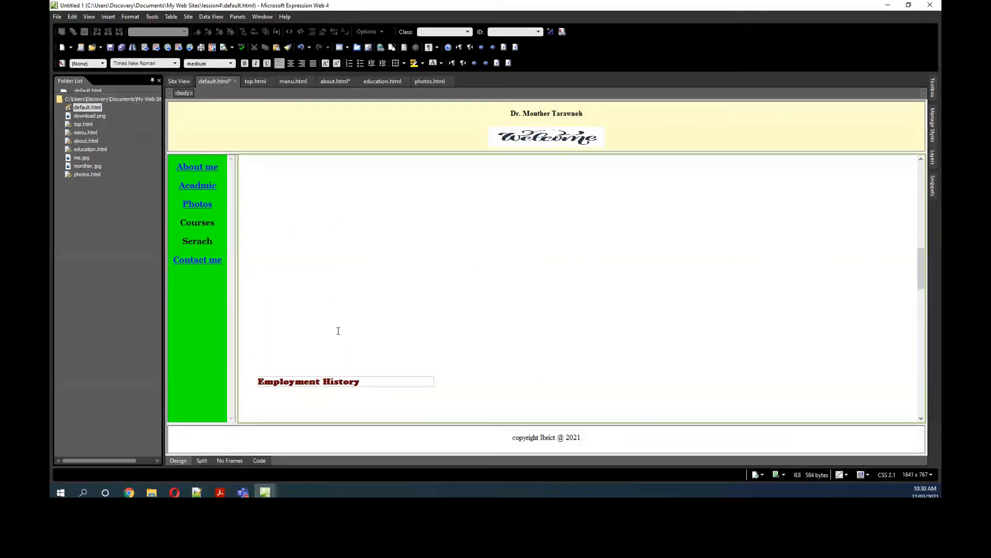
pyautogui.scroll(2, 338, 331)
pyautogui.moveTo(922, 261); pyautogui.dragTo(916, 199)
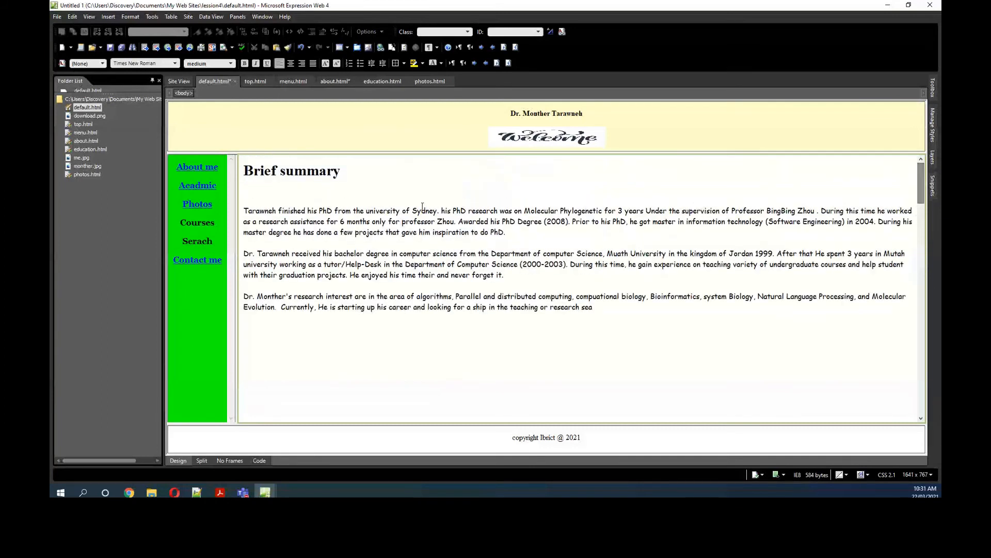
pyautogui.click(251, 339)
pyautogui.hotkey('ctrl', 'z')
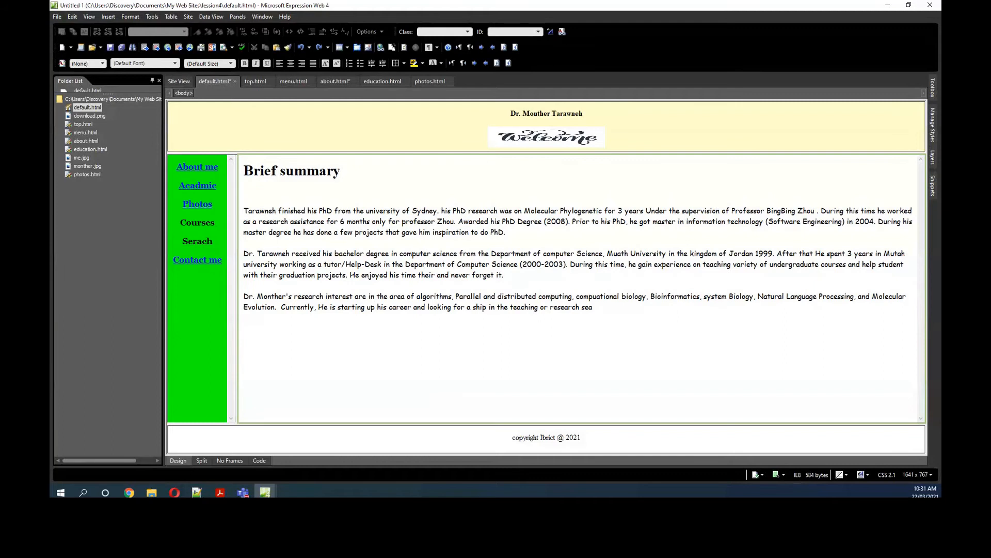
# Step: Add the heading "Experice" below the summary paragraphs and copy the Brief summary heading's formatting onto it
pyautogui.hotkey('alt', 'Tab')
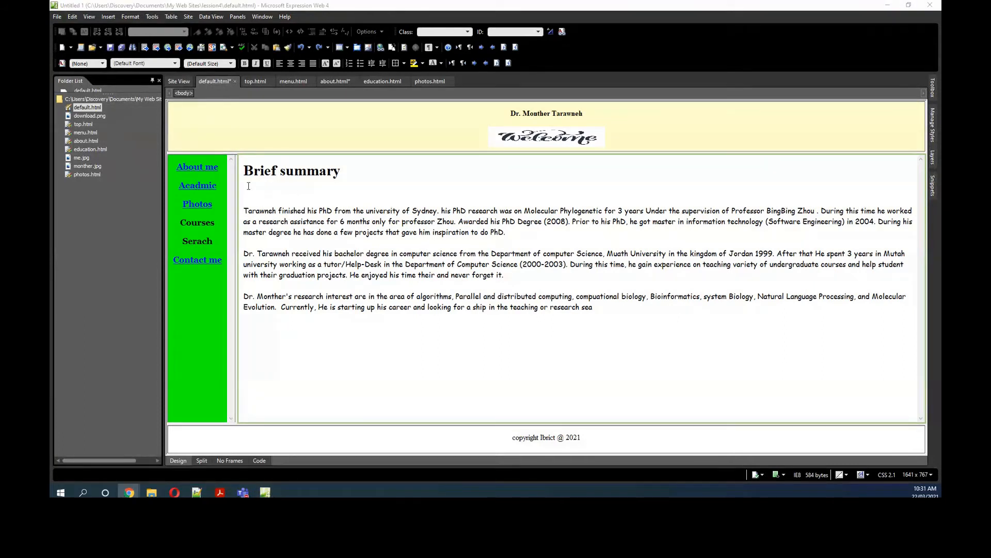
pyautogui.click(260, 339)
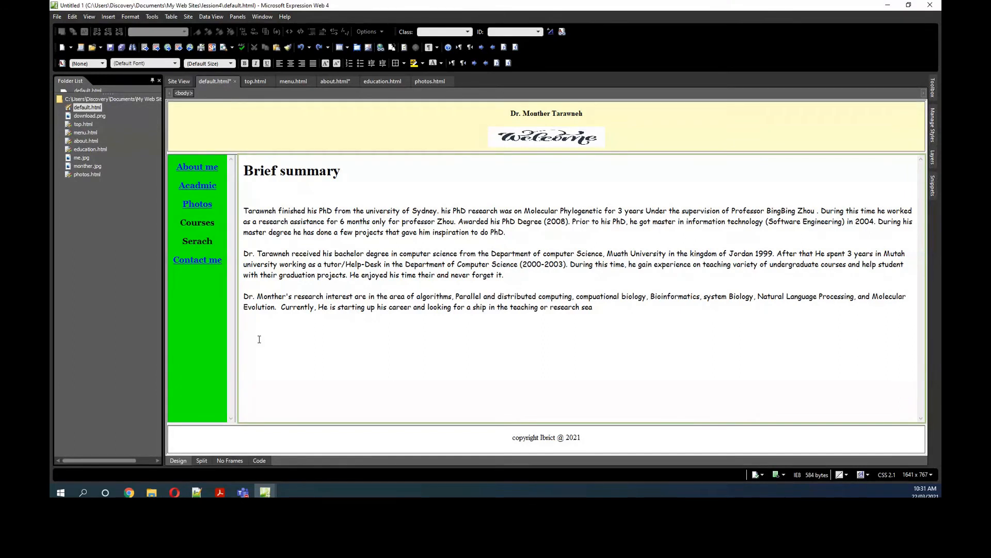
pyautogui.write('Experice')
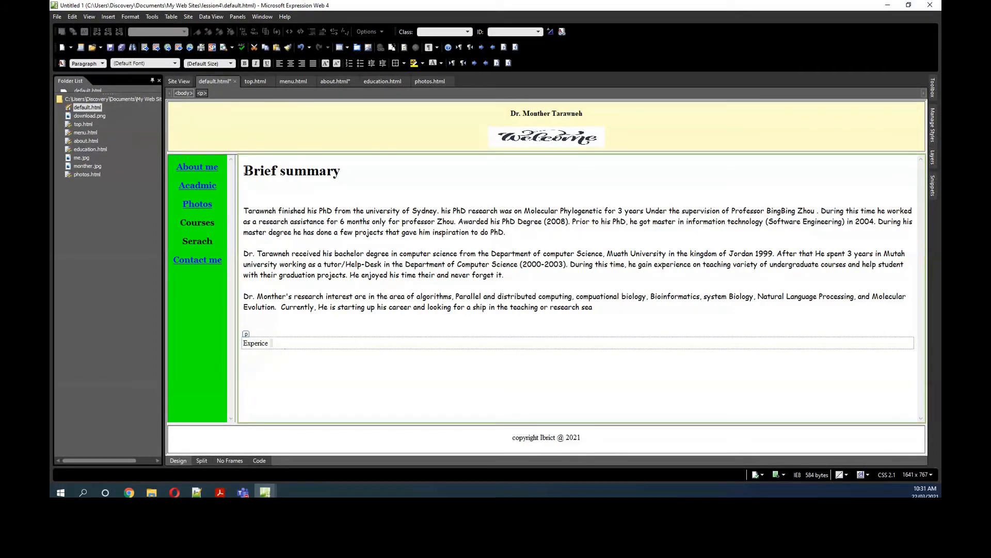
pyautogui.moveTo(336, 170); pyautogui.dragTo(243, 171)
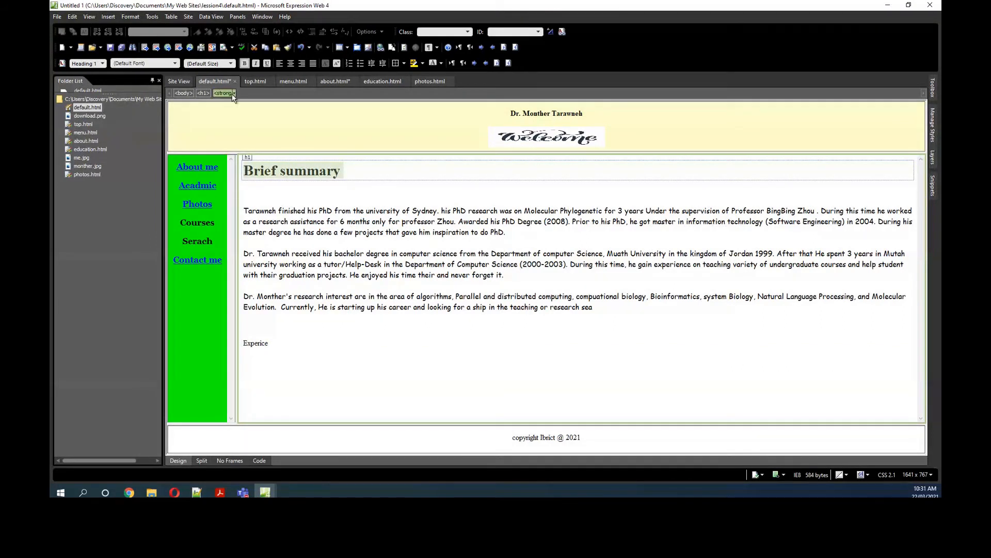
pyautogui.click(289, 49)
pyautogui.moveTo(271, 344); pyautogui.dragTo(238, 348)
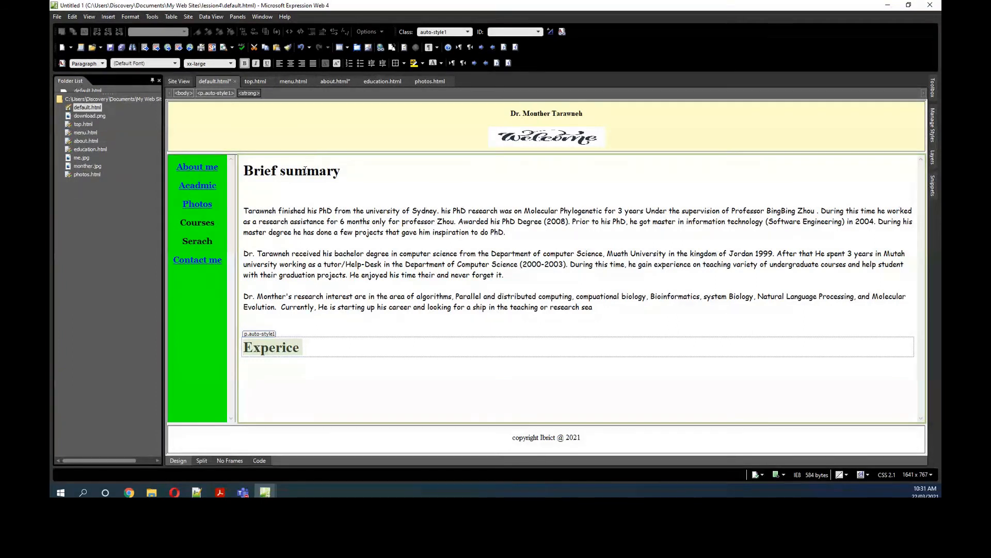
# Step: Copy the Jan 2009 to Feb 2010 job entry from Chrome, paste it under the Experice heading and start a new paragraph
pyautogui.click(288, 365)
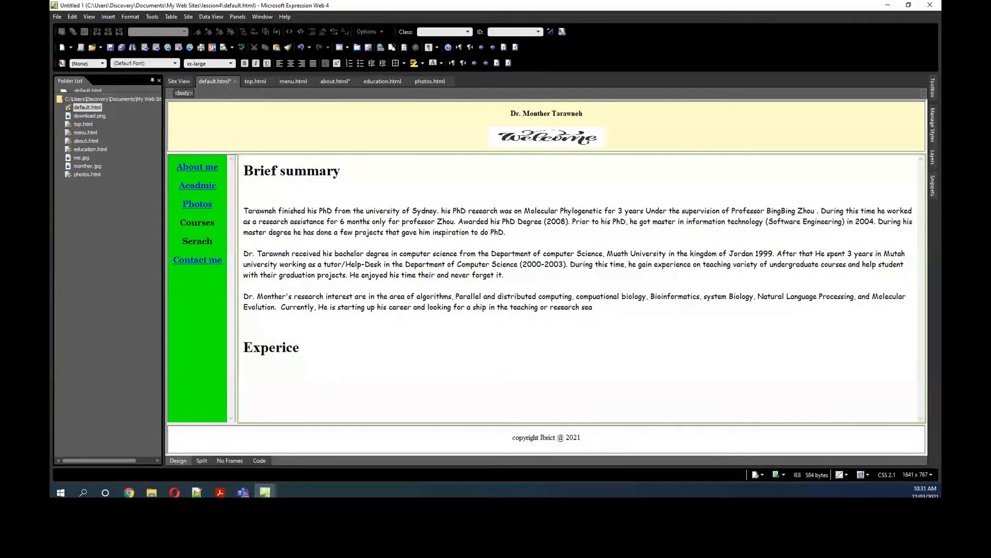
pyautogui.hotkey('alt', 'Tab')
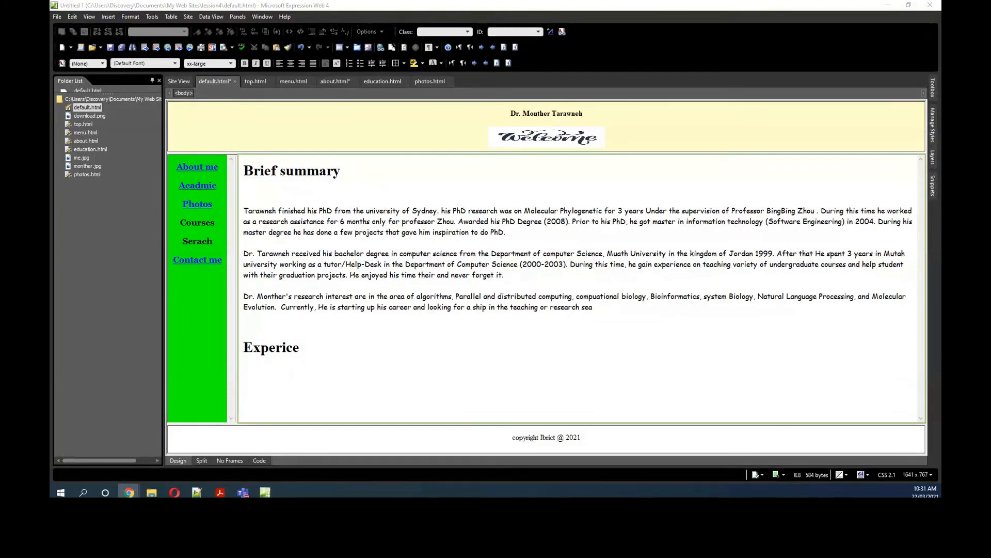
pyautogui.click(304, 370)
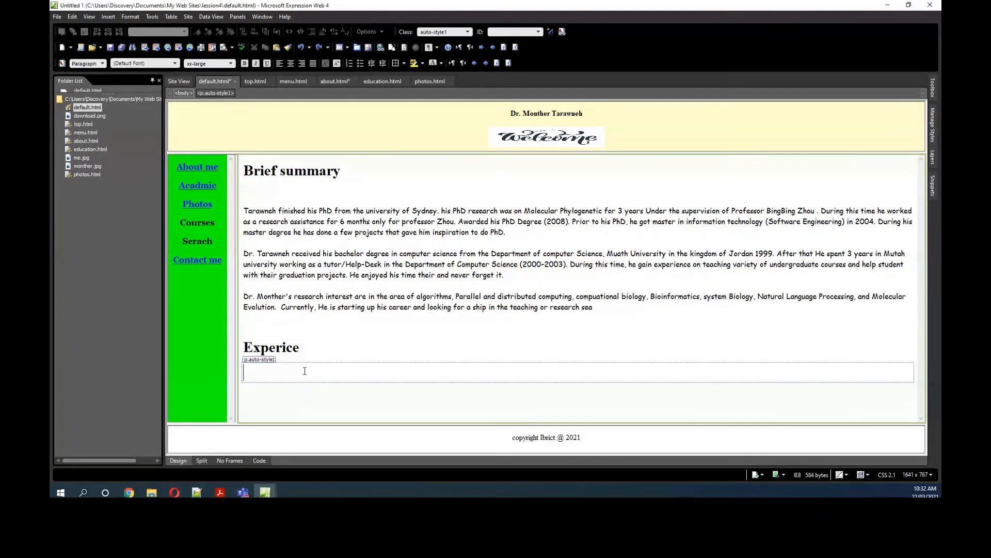
pyautogui.write('Start Date:Jan 2009 End Date:Feb 2010 Position/Title: Employer:Academic Affairs Coordinator The Royal Embassy of Saudi Arabia Cultural Mission Responsibilities/ Looking after sponsored student from Saudi Arabia by making sure that they are doing the right course, solve their problems, contact Australian universities, and building a new software.')
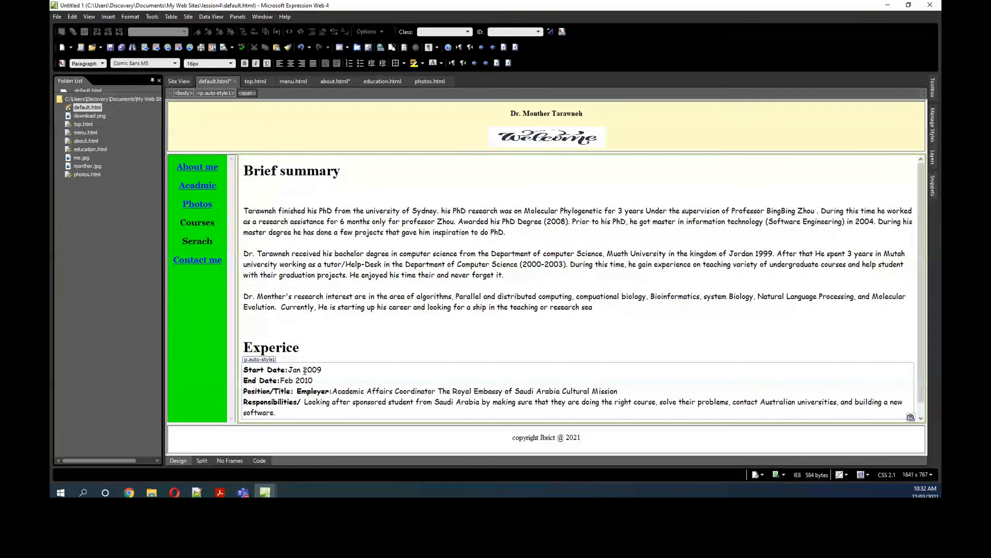
pyautogui.scroll(-1, 306, 382)
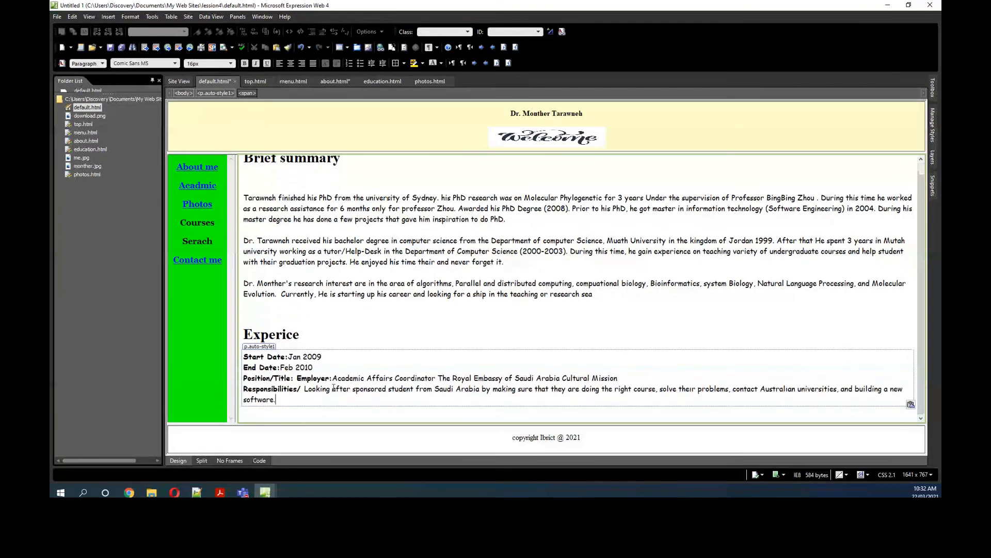
pyautogui.press('Return')
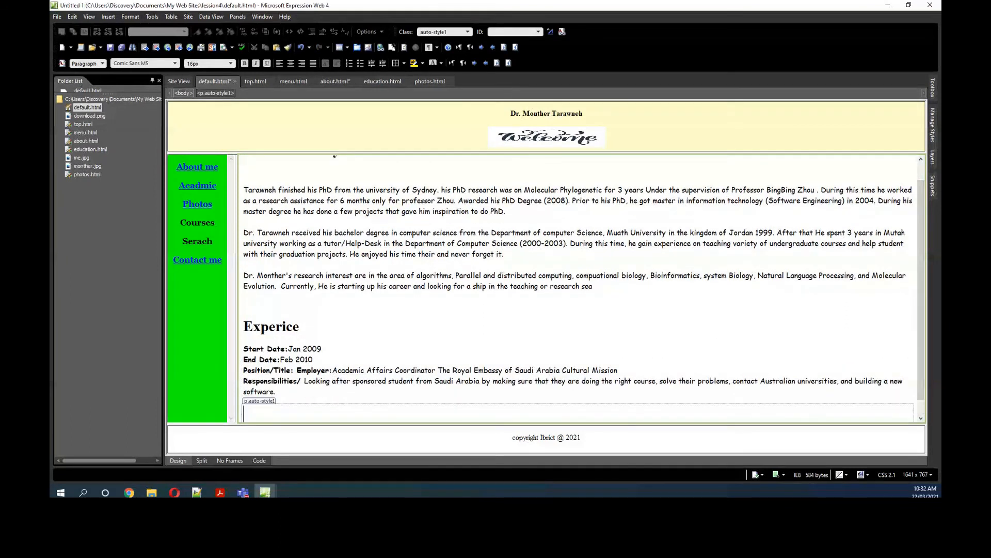
# Step: Copy the Feb 2008 to Nov-2008 lecturer/tutor entry from Chrome and paste it below the first job entry
pyautogui.hotkey('alt', 'Tab')
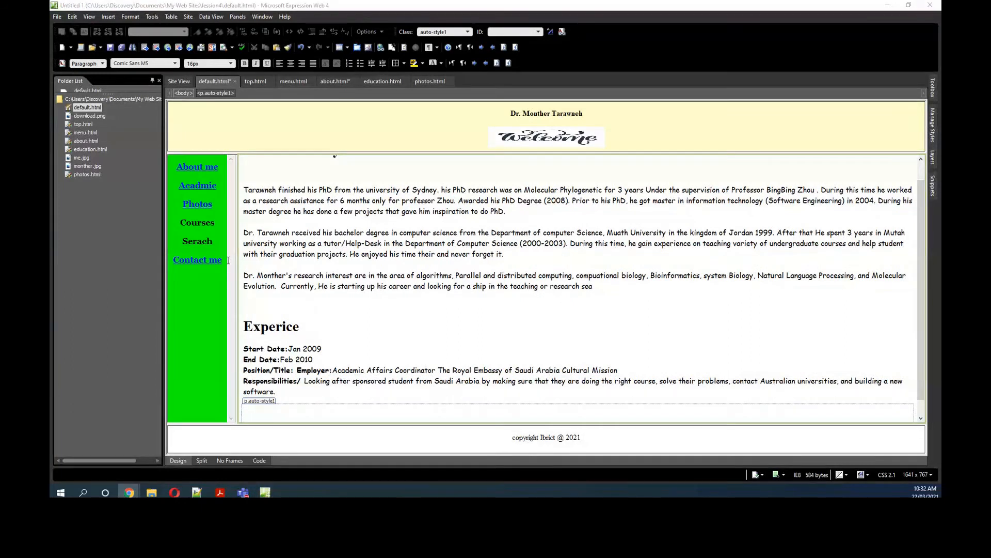
pyautogui.scroll(-1, 293, 400)
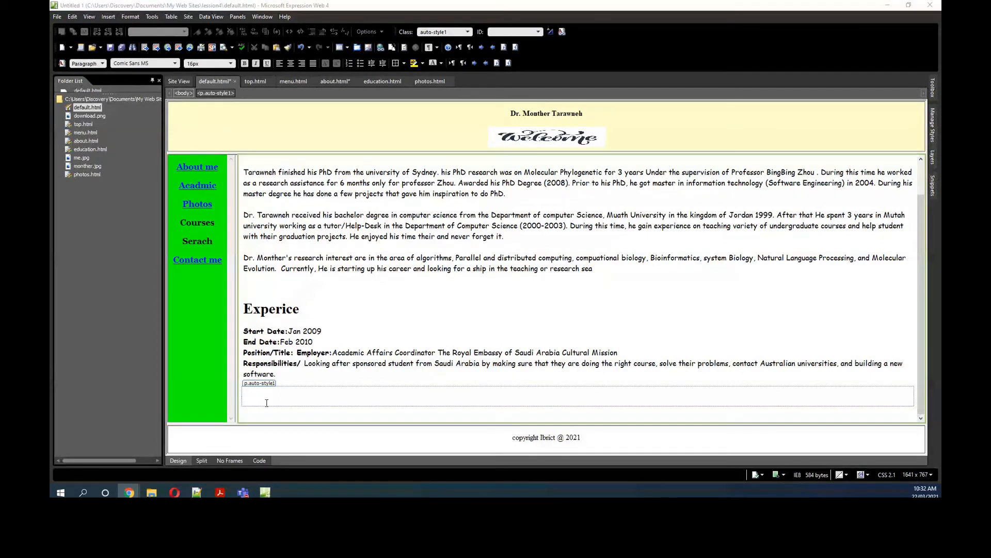
pyautogui.click(263, 395)
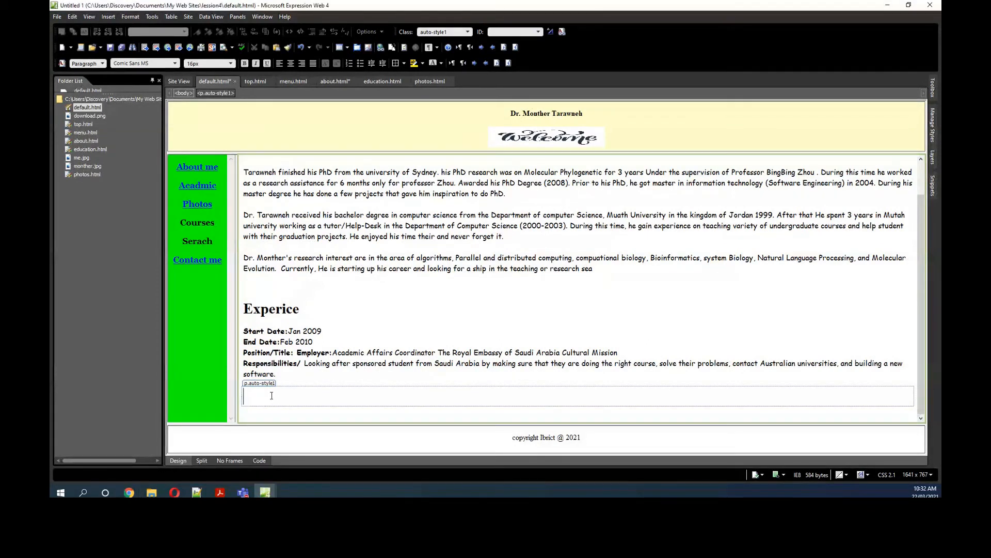
pyautogui.write('Start Date:Feb 2008 End Date:Nov-2008 Position/Title: Employer:lecturer/tutor Ballarat University-Sydney Campus (MIT Melbourne) Responsibilities/ · Teaching software Engineering and design Course. · Tutor for the same course.')
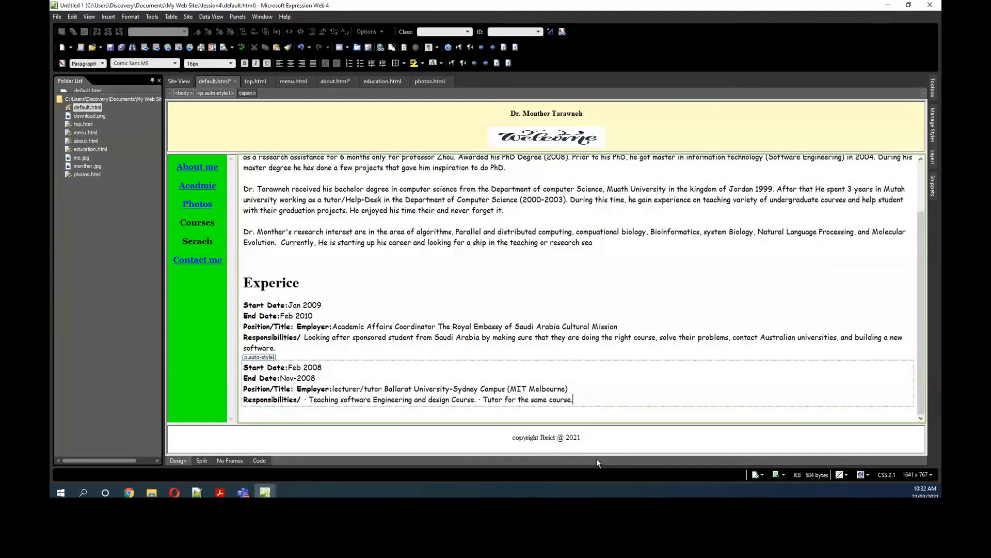
# Step: Add empty paragraphs after the second job entry and between the two entries, placing the cursor below the second one
pyautogui.press('Return')
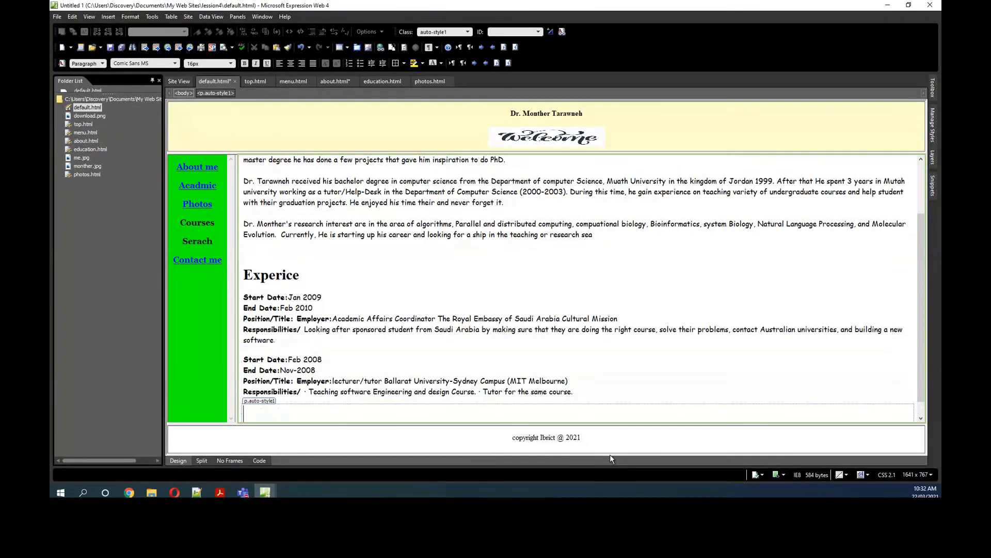
pyautogui.press('Return')
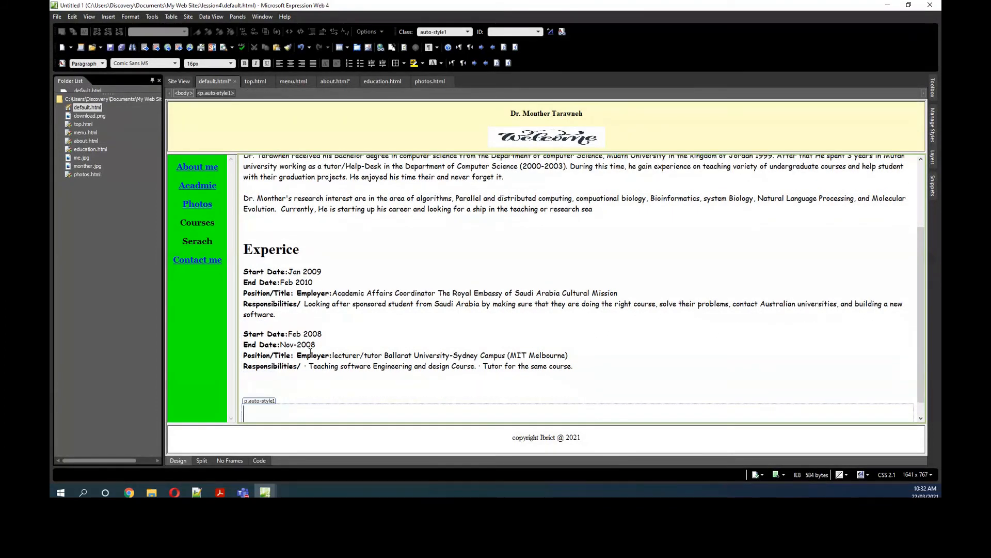
pyautogui.click(296, 318)
pyautogui.press('Return')
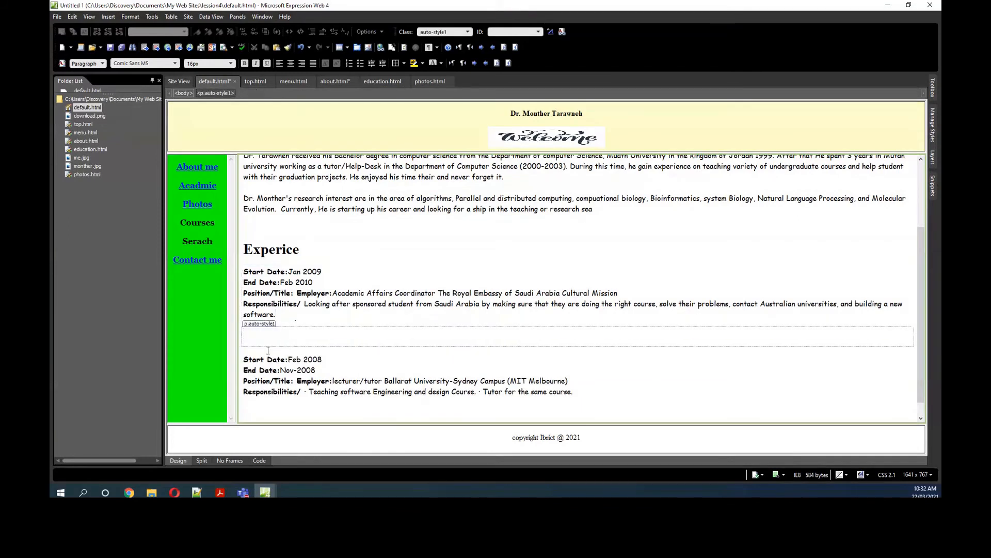
pyautogui.click(270, 377)
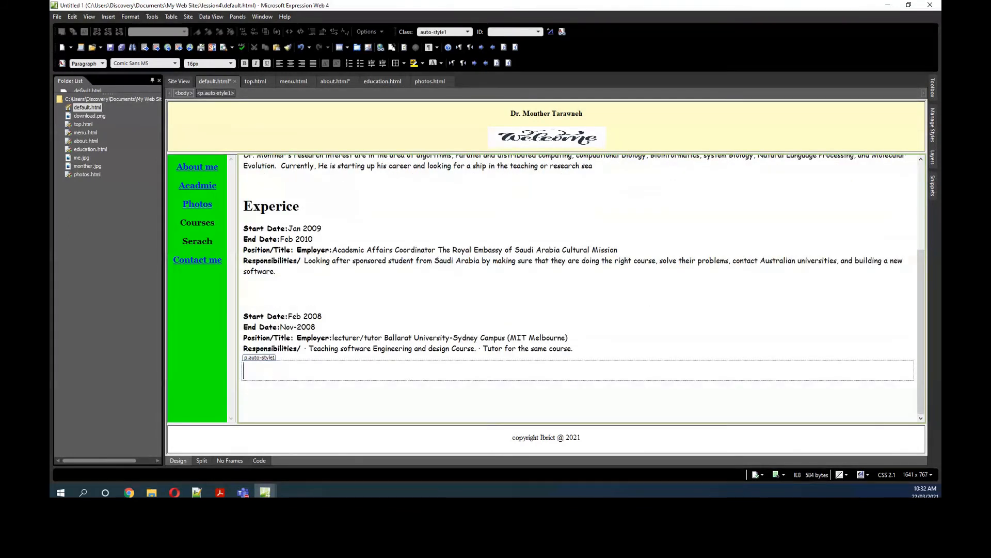
# Step: Copy the May 2007 to Oct 2007 research assistance entry from Chrome and paste it below the second job entry
pyautogui.hotkey('alt', 'Tab')
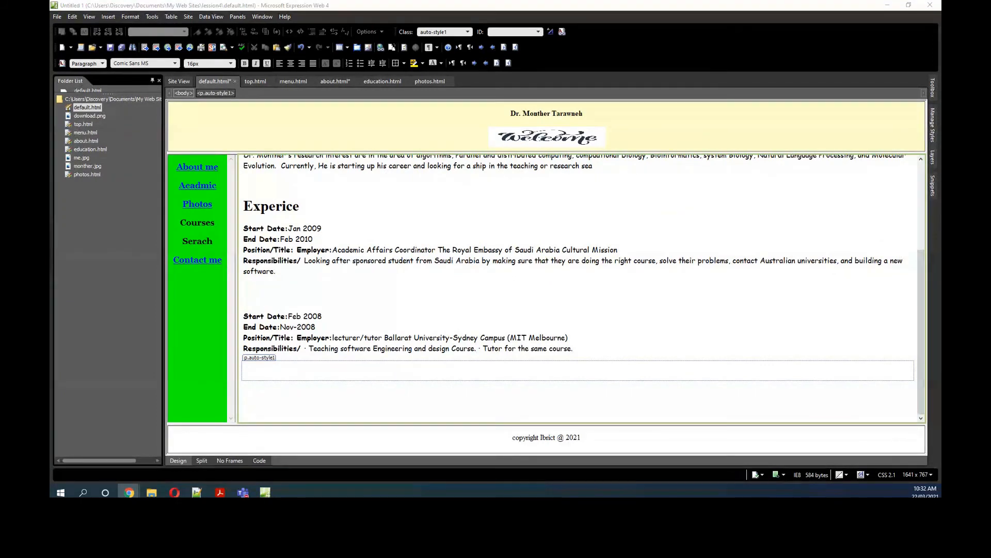
pyautogui.click(264, 378)
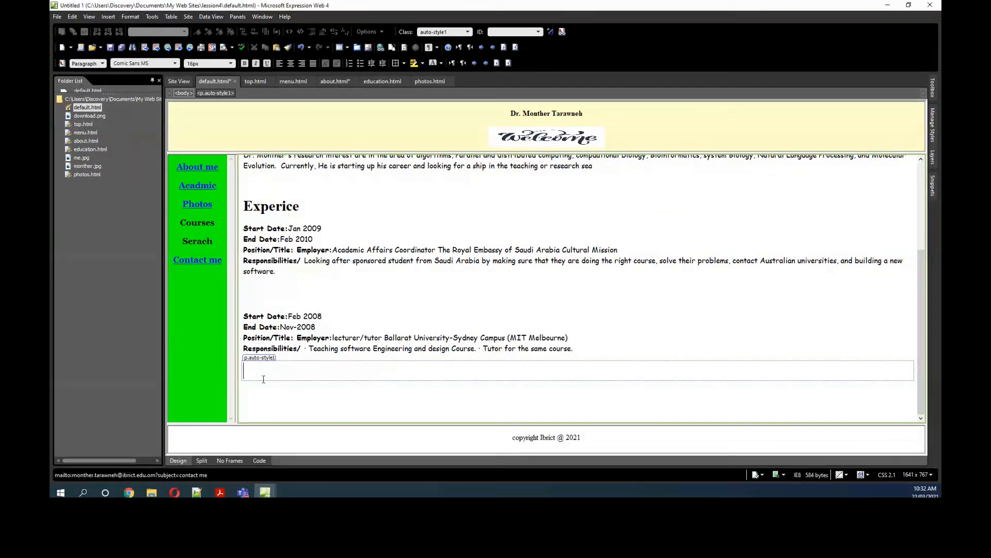
pyautogui.write('Start Date:May 2007 End Date:Oct 2007 Position/Title: Employer:Research assistance  The University of Sydney Responsibilities/ Achievements:Doing Research and programming in Bioinformatics. The main field was phylogenetic inference and evolution. The main focus was on the design and development of computer algorithm that can handle large input.')
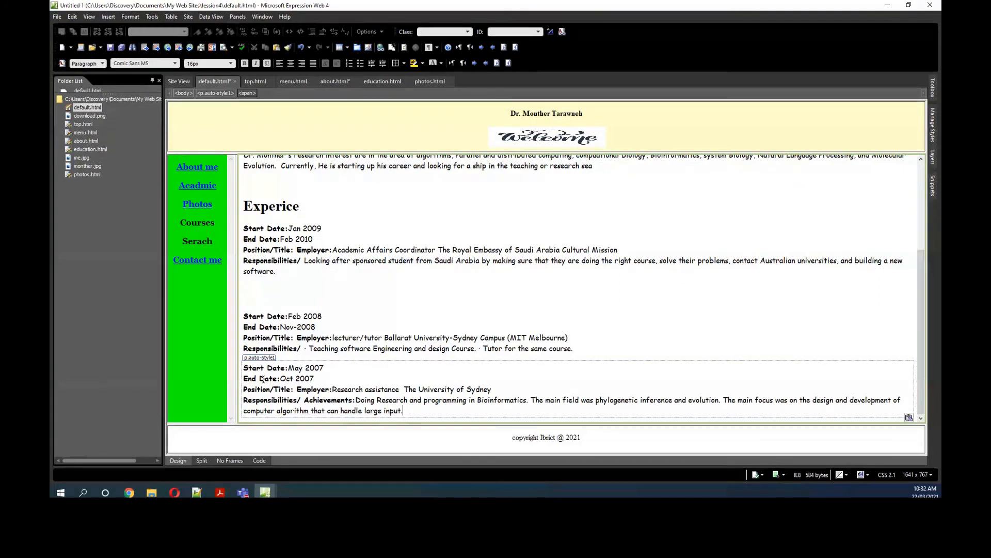
# Step: Add an empty paragraph between the second and third job entries and more empty paragraphs below the third one
pyautogui.click(583, 348)
pyautogui.press('Return')
pyautogui.scroll(-2, 442, 404)
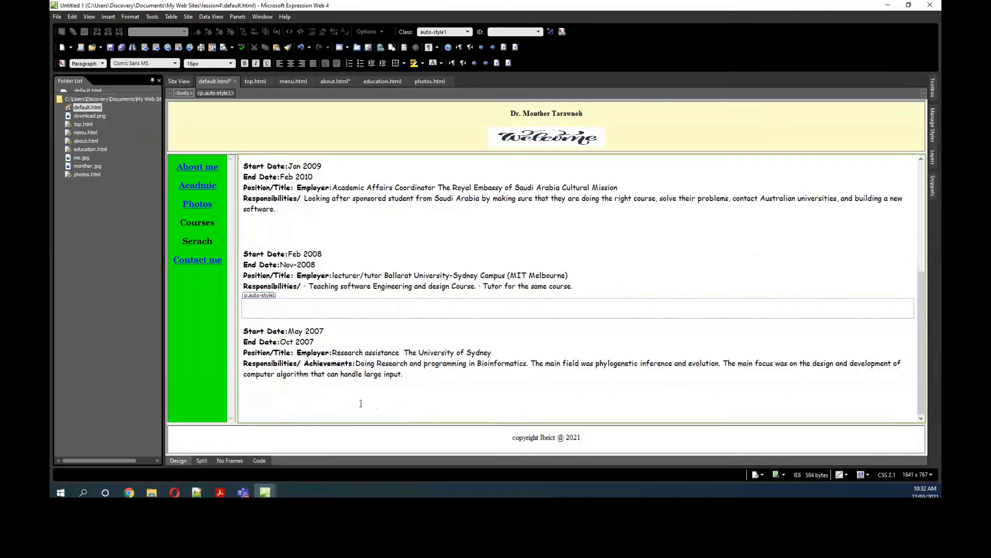
pyautogui.click(266, 396)
pyautogui.press('Return')
pyautogui.press('Return')
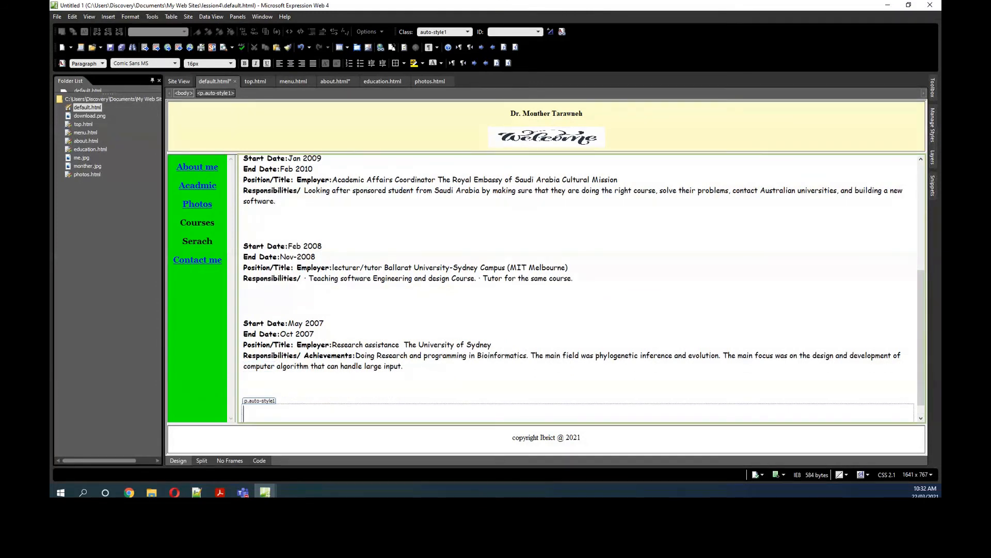
# Step: Copy the Research Interest heading from Chrome and paste it into the empty paragraph below the third job entry
pyautogui.hotkey('alt', 'Tab')
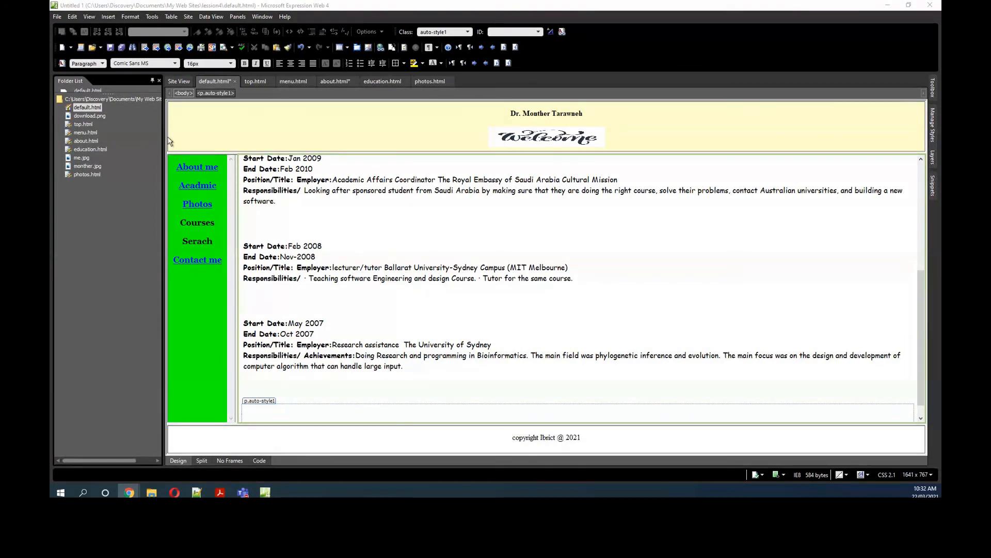
pyautogui.click(257, 415)
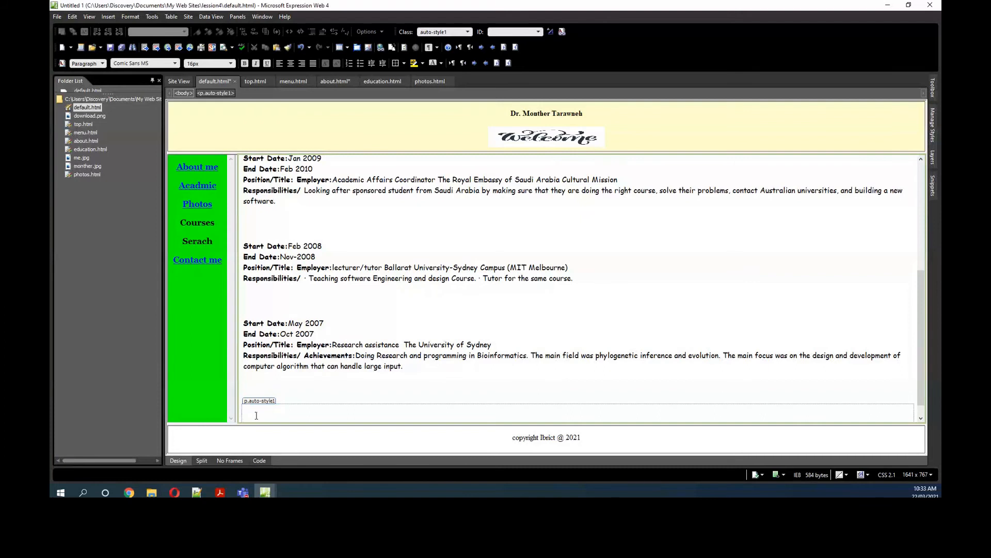
pyautogui.write('Research Interest')
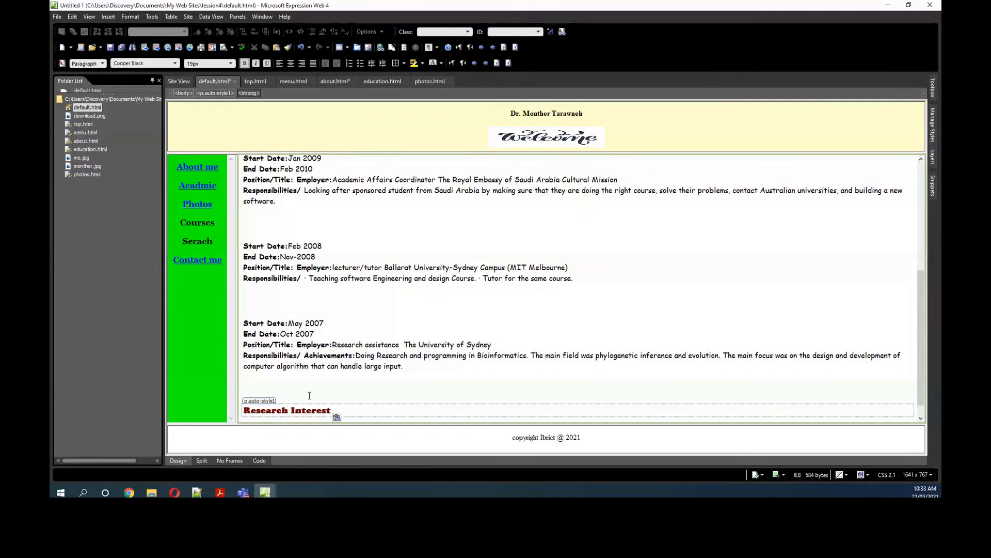
# Step: Copy the Experice heading's formatting onto the Research Interest heading and place the cursor below it
pyautogui.scroll(4, 321, 254)
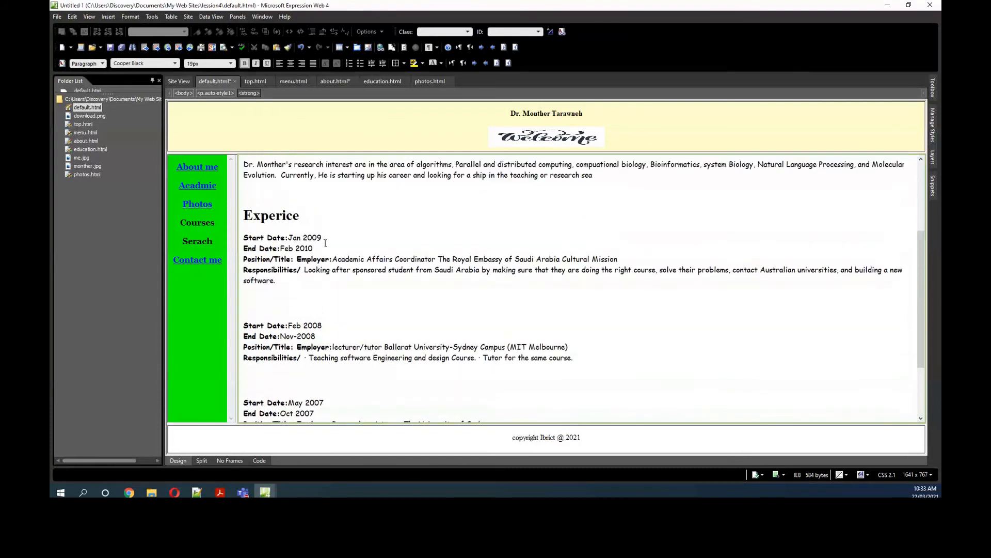
pyautogui.moveTo(304, 244); pyautogui.dragTo(243, 241)
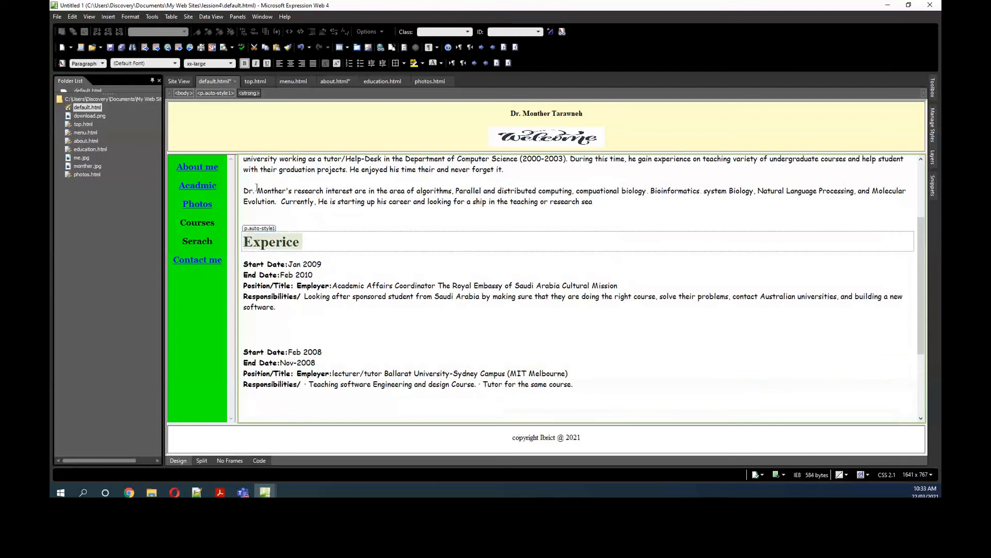
pyautogui.click(287, 47)
pyautogui.scroll(-3, 340, 341)
pyautogui.moveTo(334, 409); pyautogui.dragTo(243, 408)
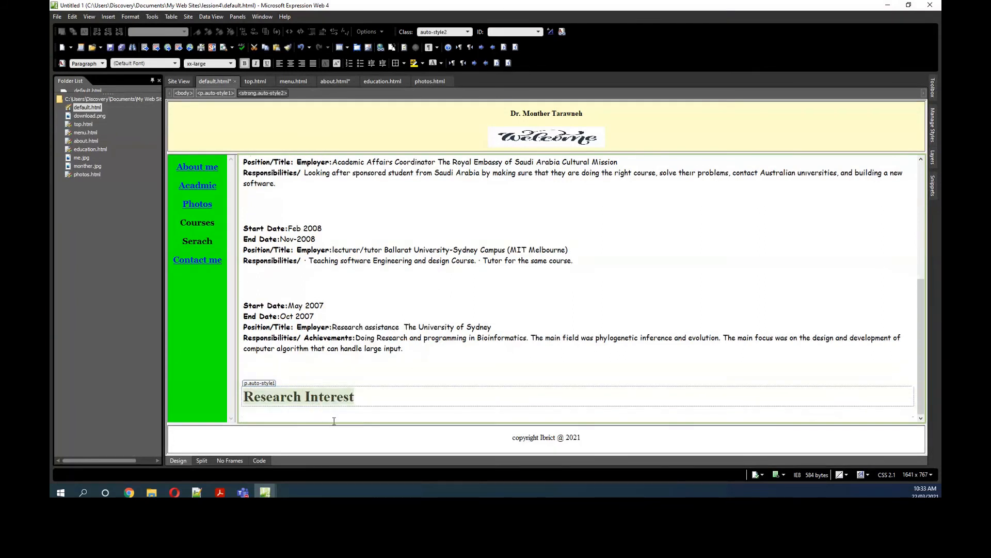
pyautogui.click(323, 416)
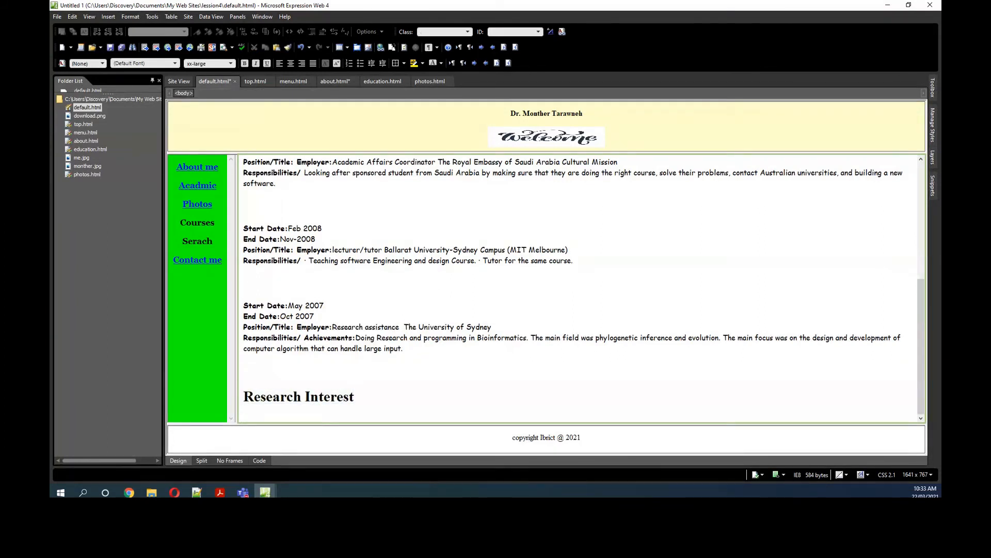
# Step: Copy the list of research areas from Chrome, paste it under Research Interest and add empty paragraphs below it
pyautogui.hotkey('alt', 'Tab')
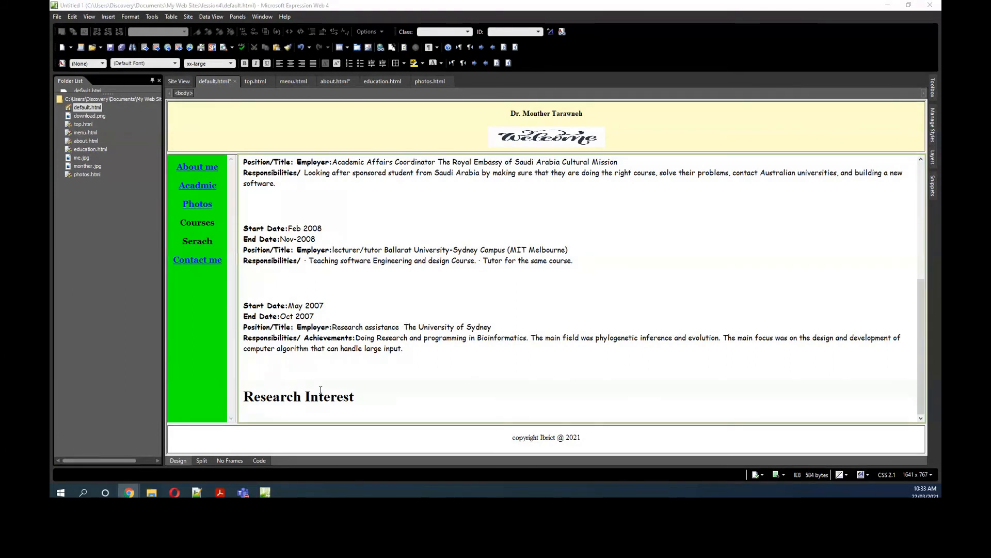
pyautogui.click(282, 417)
pyautogui.write('Parallel and Distributed Computing, Parallel Computing, Bioinformatics, Natural Language Processing, Computational Linguistics, Database Management Systems, Software Engineering and Computer Security')
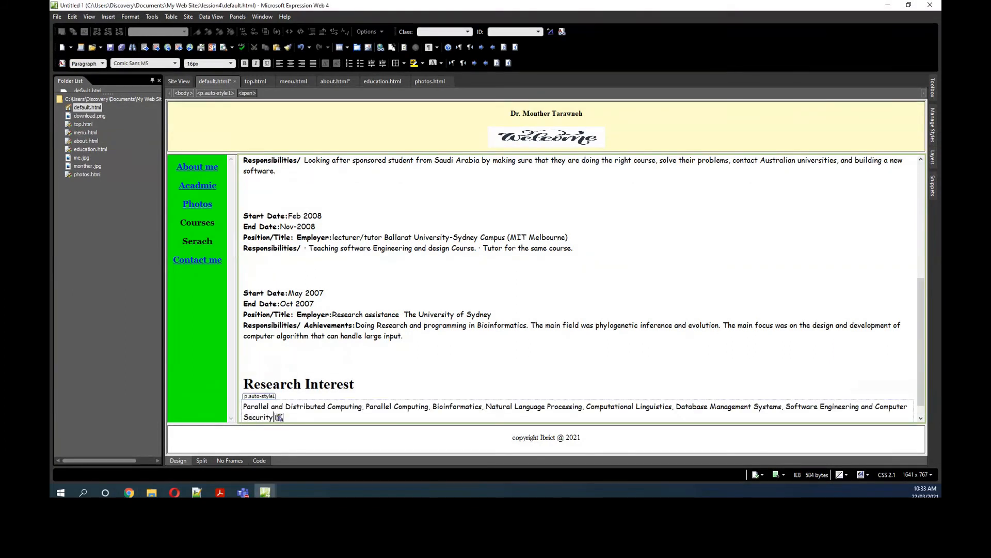
pyautogui.press('Return')
pyautogui.press('Return')
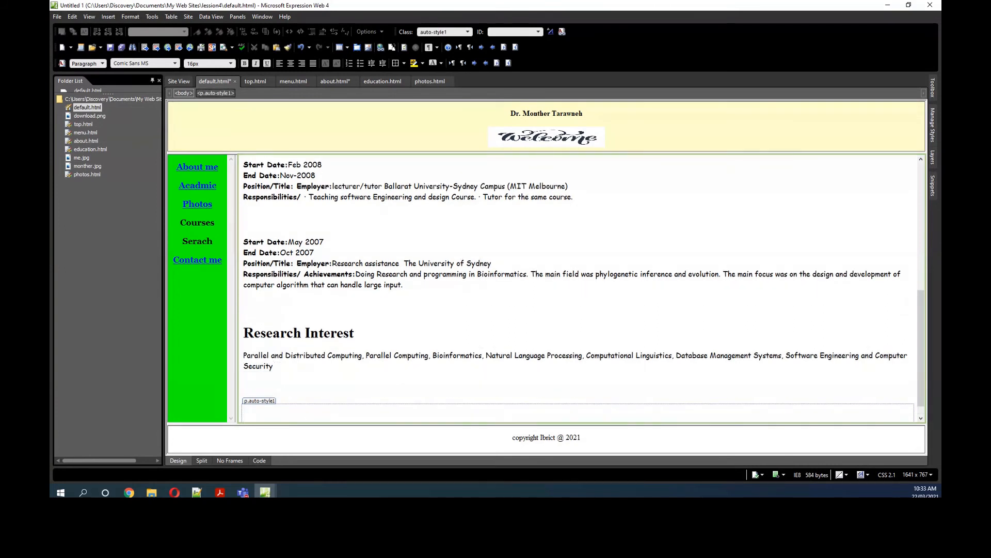
# Step: Paste the Pojects heading from Chrome below the research areas, give it the Research Interest heading's formatting and start a new paragraph
pyautogui.hotkey('alt', 'Tab')
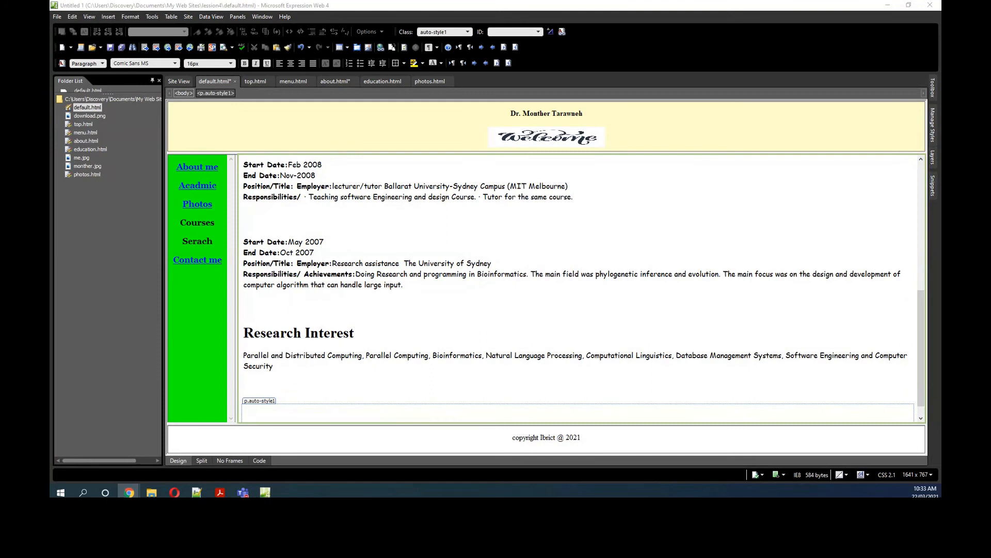
pyautogui.click(276, 414)
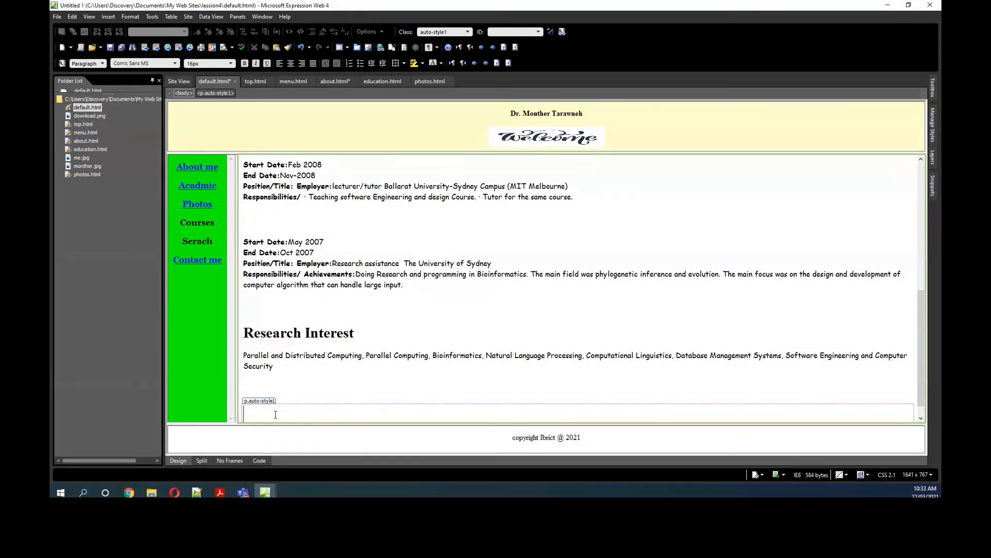
pyautogui.write('Pojects')
pyautogui.moveTo(244, 335); pyautogui.dragTo(358, 335)
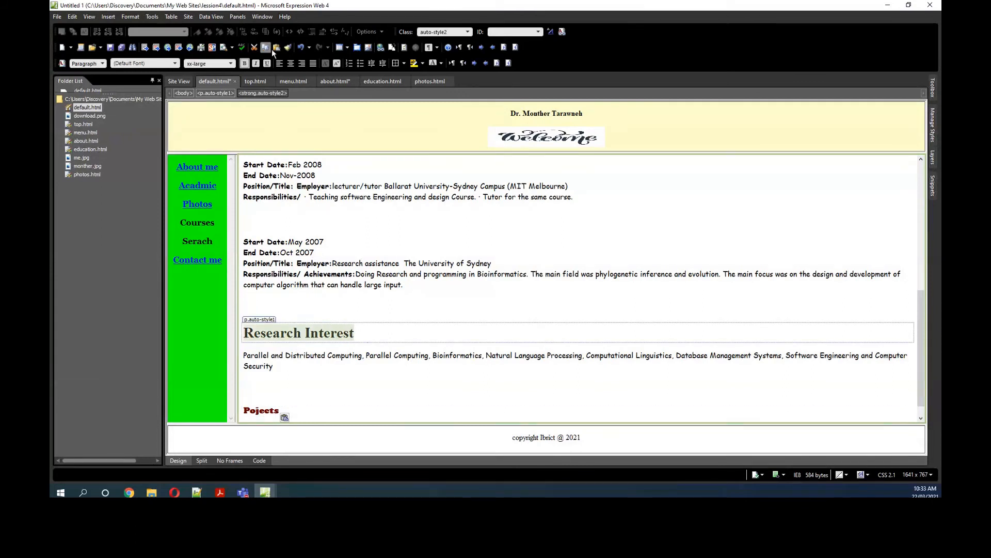
pyautogui.click(288, 48)
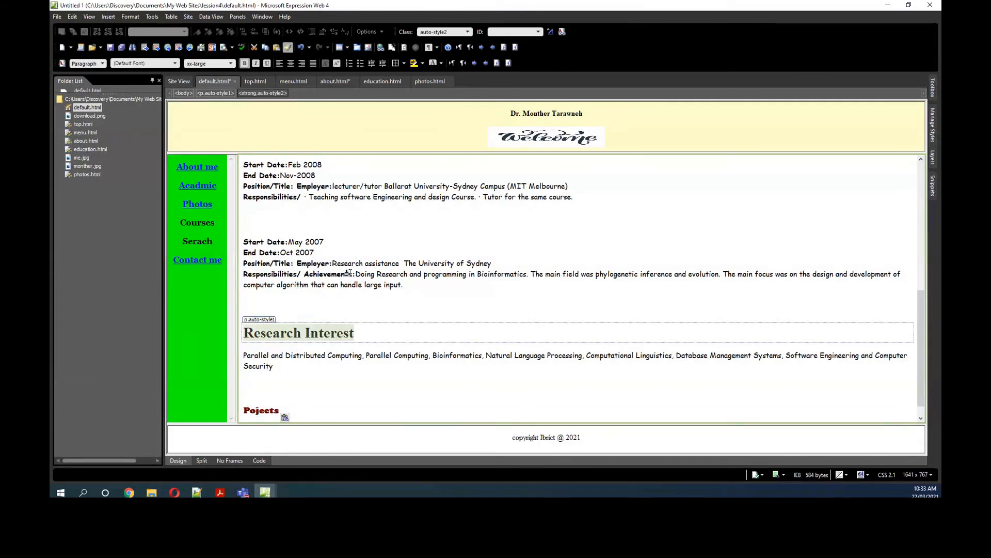
pyautogui.click(276, 411)
pyautogui.moveTo(275, 410); pyautogui.dragTo(237, 411)
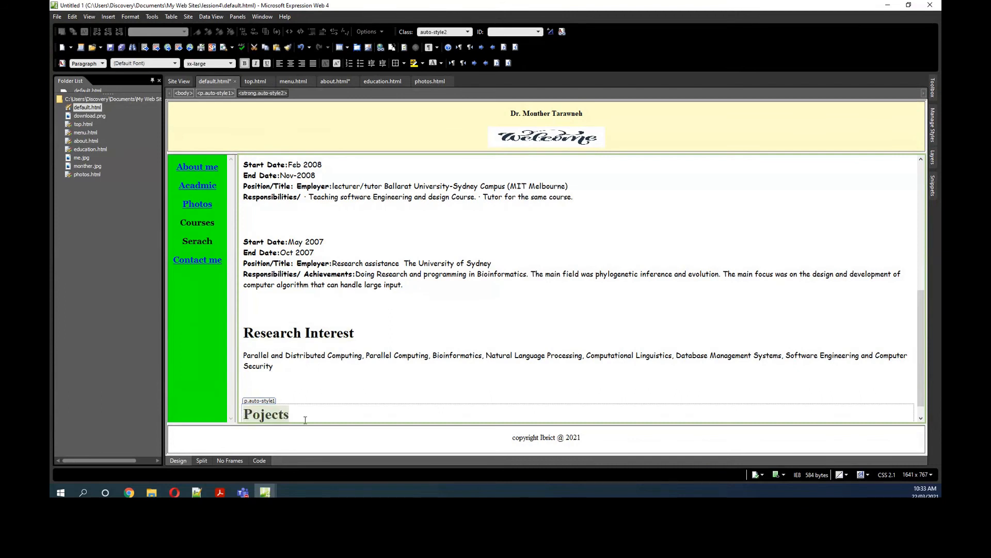
pyautogui.click(311, 413)
pyautogui.press('Return')
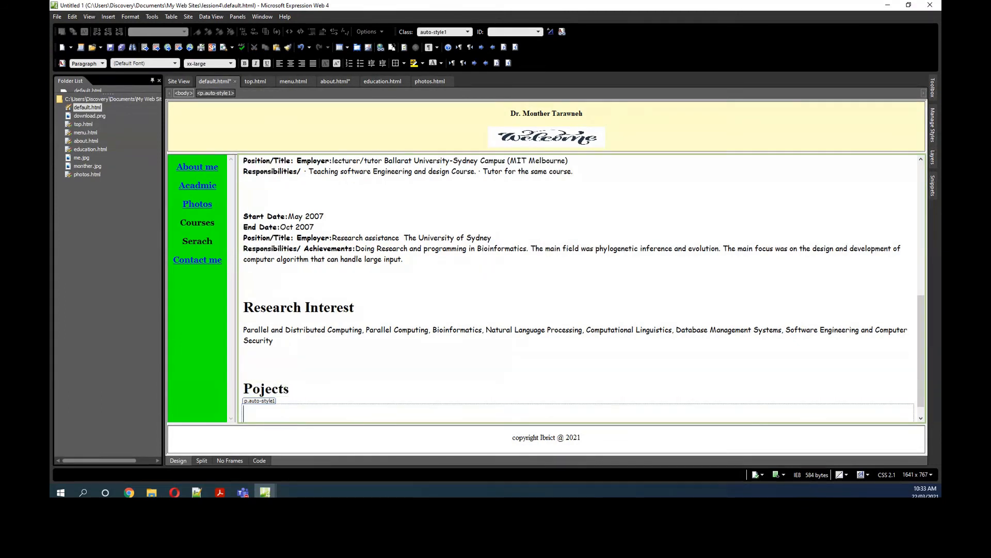
# Step: Copy the QBNJ, Bank online and Interactive PASCAL project descriptions from Chrome and paste them under the Pojects heading
pyautogui.hotkey('alt', 'Tab')
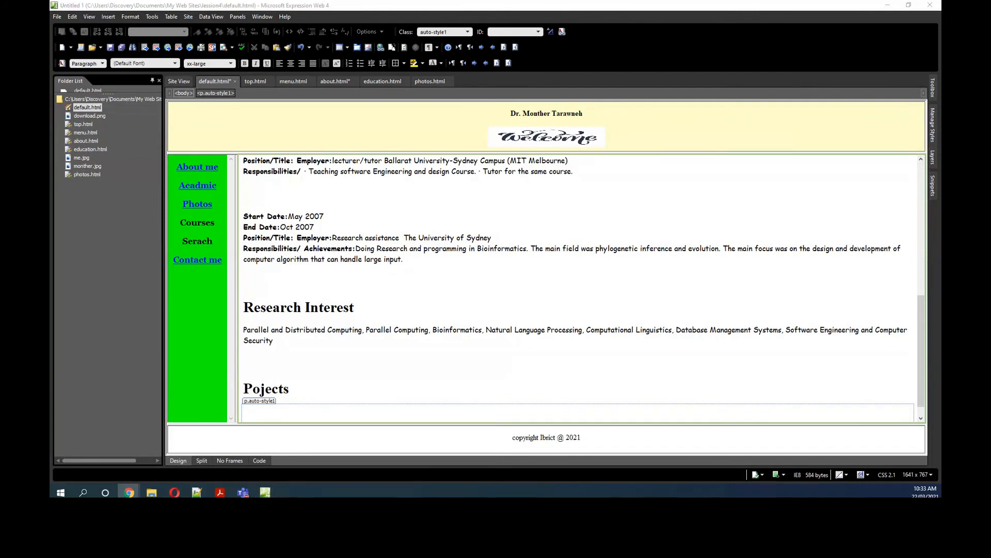
pyautogui.click(264, 413)
pyautogui.write('QBNJ: Quartet based neighbour joining algorithm for reconstructing evolutionary trees from molecular data. The program written in C language during my PhD time and still under development.  · Bank online: web based application written in cooperation with other student during my master degree. ·Interactive PASCAL: a graduation project written incorporation with other mates during my bachelor degree. The program implemented using Visual basic to make Pascal language easier and interactive.')
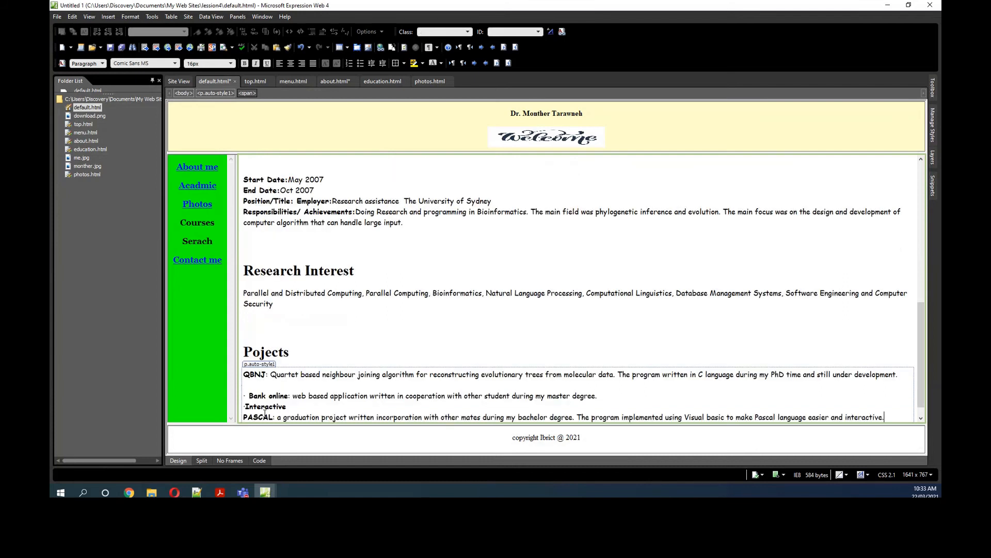
# Step: Save all the site's pages, storing the footer page as copyright_ibrict__2021.html in the lession4 folder
pyautogui.scroll(5, 385, 324)
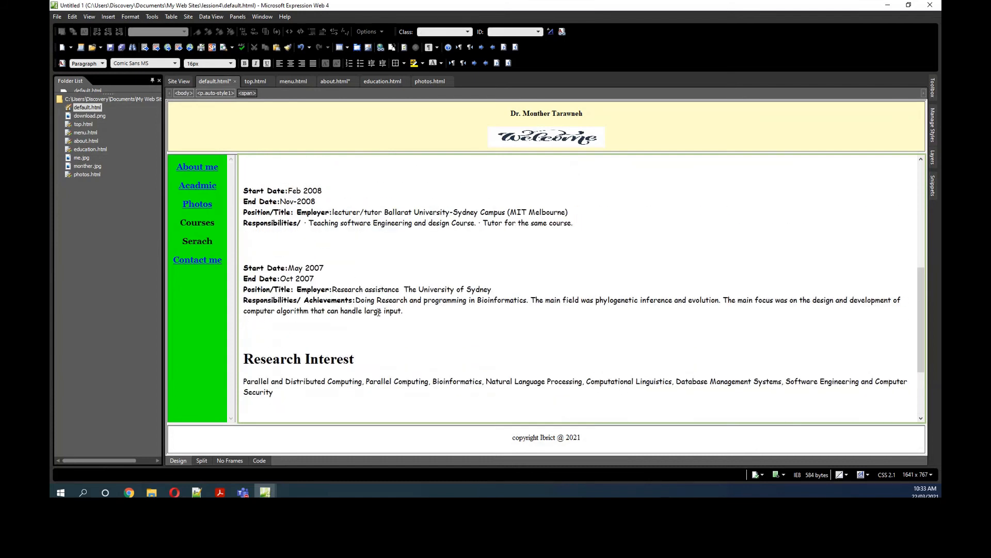
pyautogui.moveTo(920, 280); pyautogui.dragTo(920, 315)
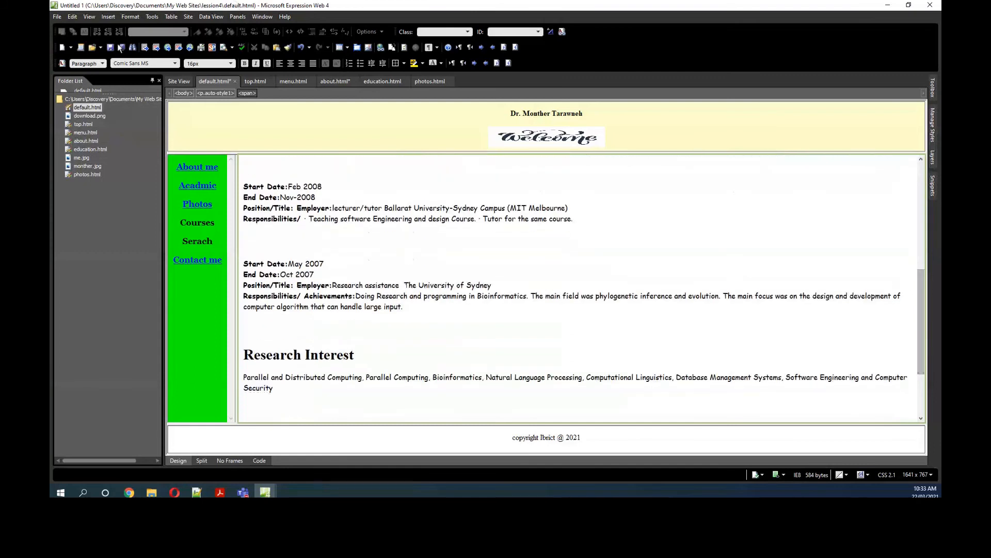
pyautogui.click(205, 493)
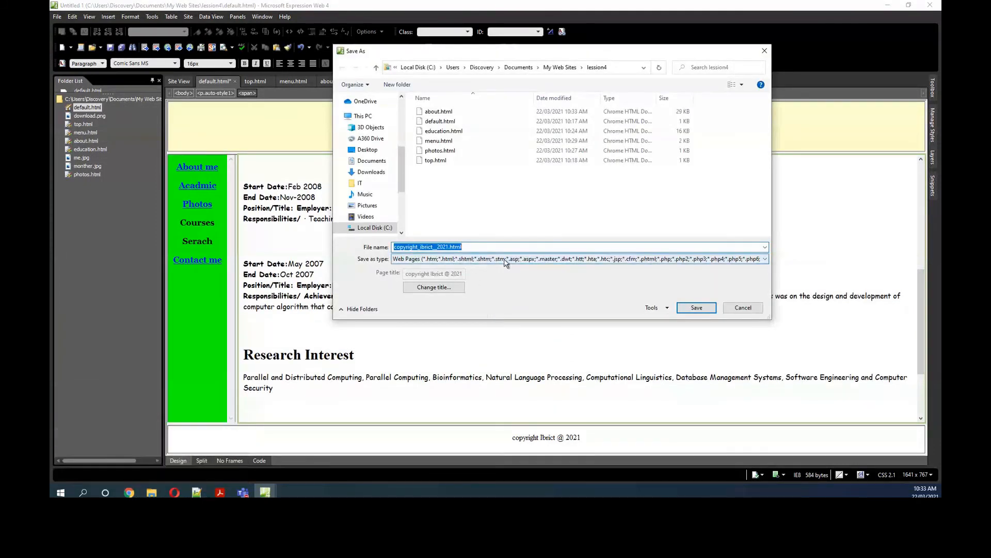
pyautogui.click(688, 309)
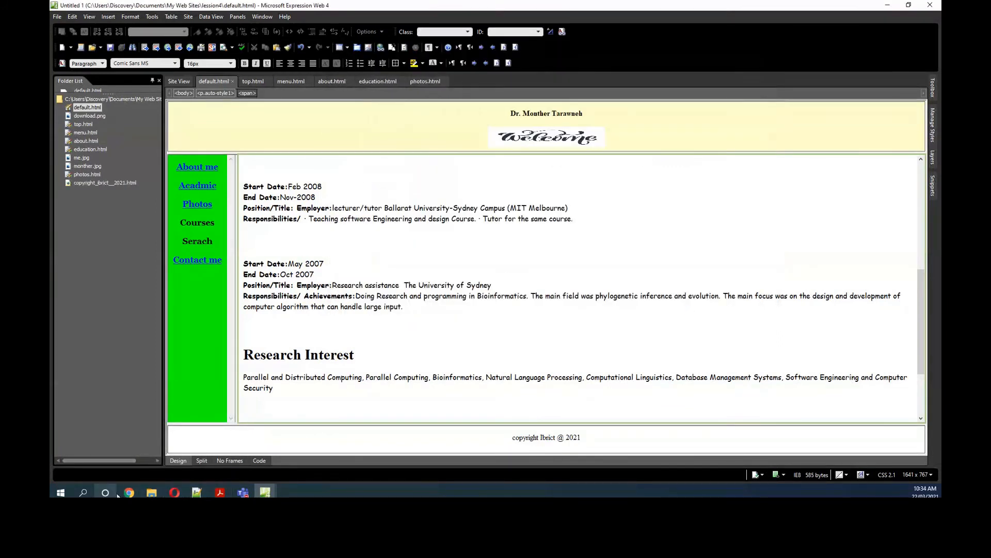
# Step: Switch to Chrome, reload default.html and review the About me content from Brief summary down to Pojects
pyautogui.moveTo(129, 492)
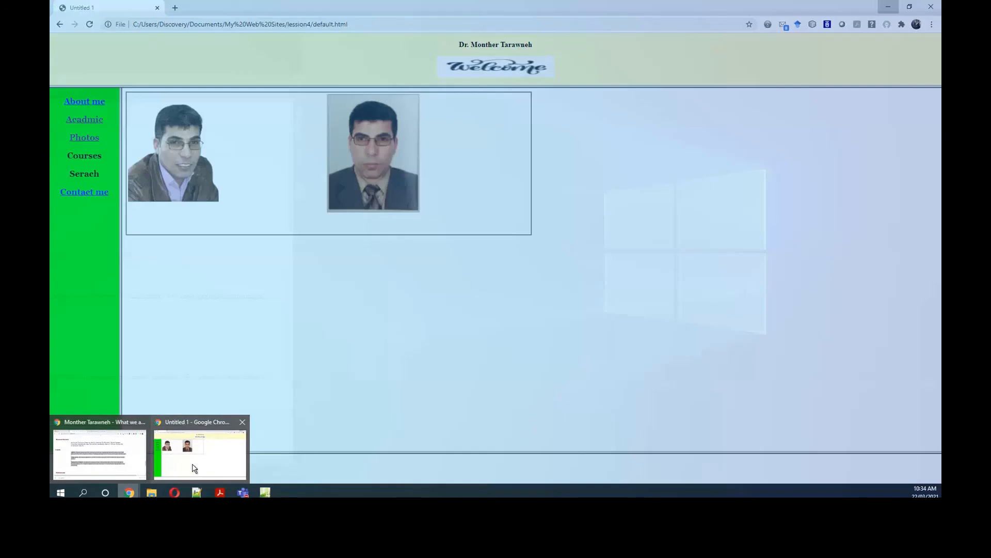
pyautogui.click(192, 465)
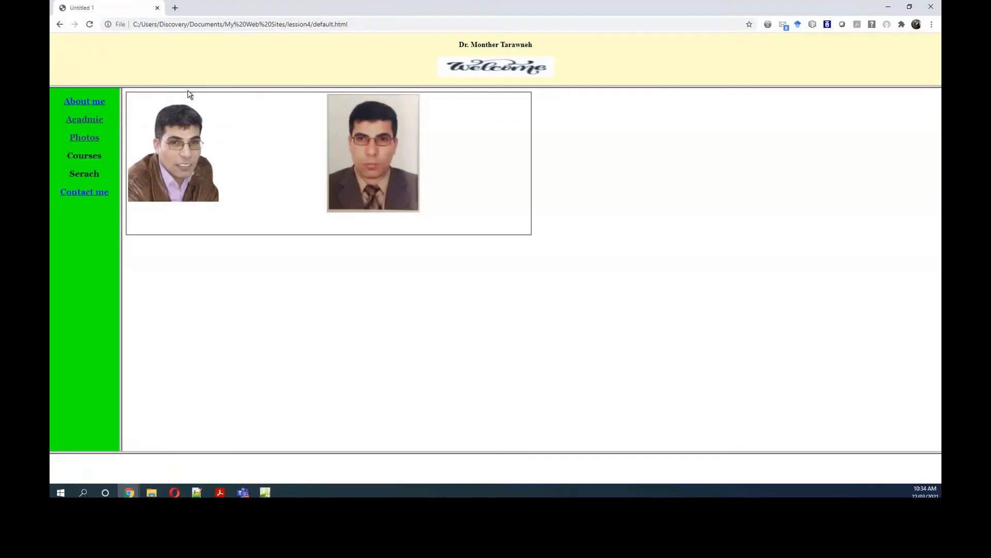
pyautogui.click(90, 25)
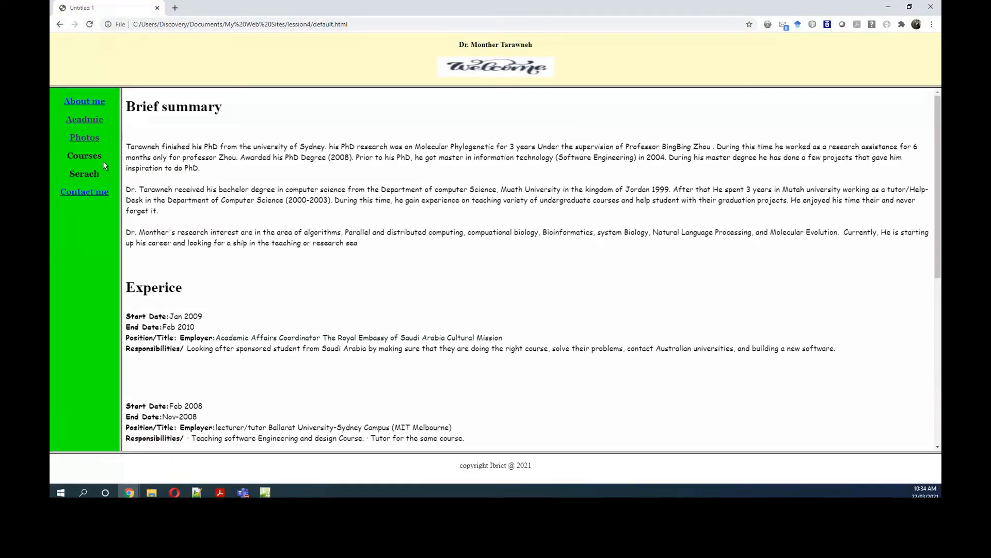
pyautogui.moveTo(940, 156); pyautogui.dragTo(940, 334)
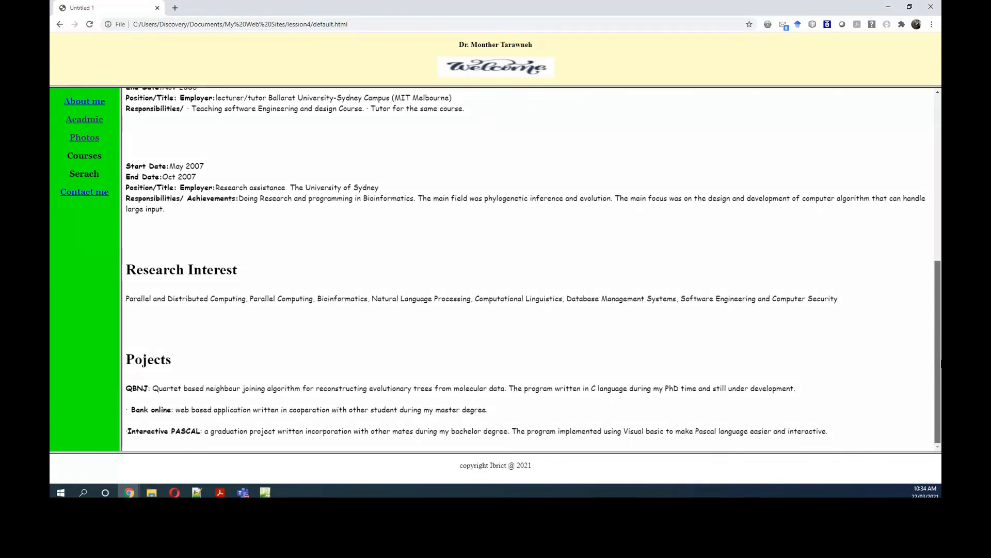
pyautogui.scroll(6, 941, 347)
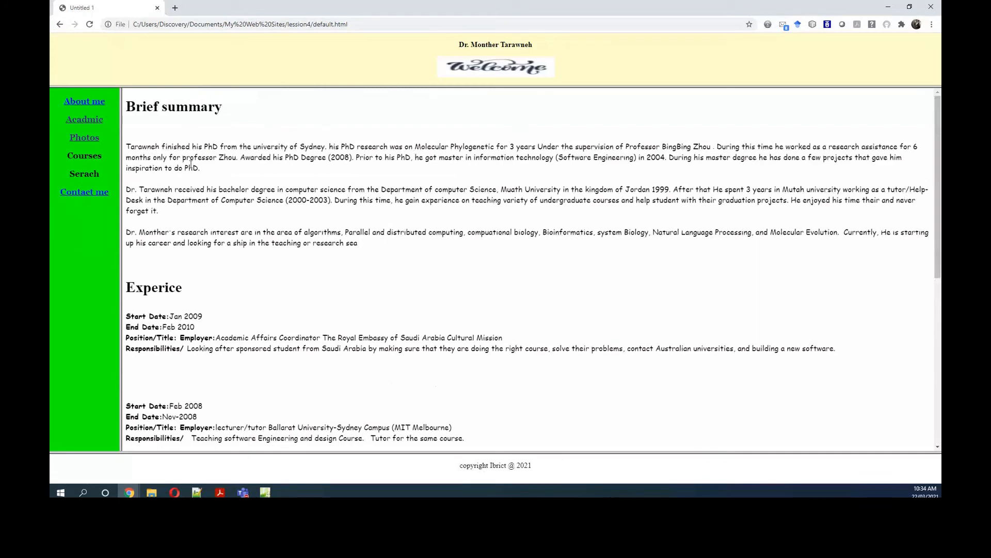
pyautogui.scroll(-6, 181, 405)
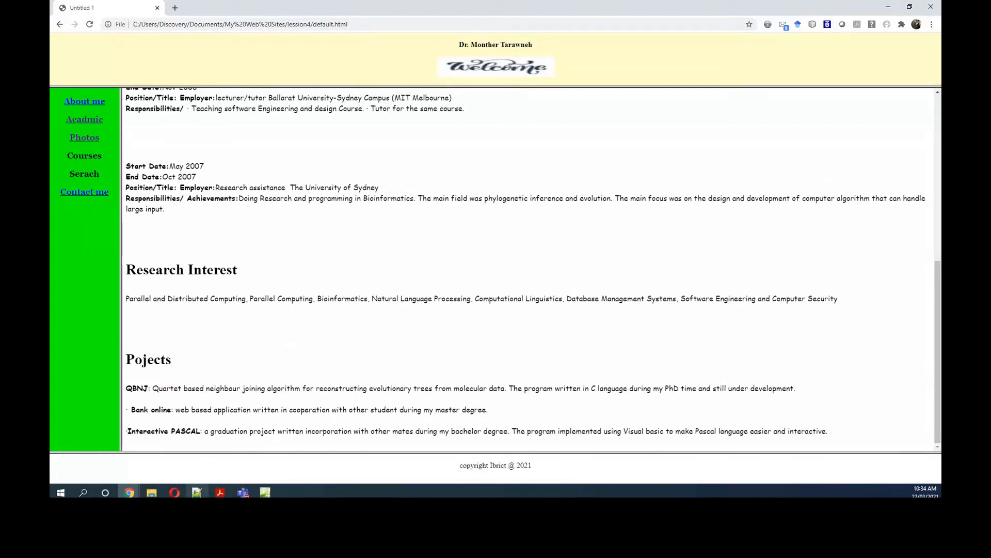
# Step: Close the two extra Expression Web windows and return to the one with the lession4 frames page
pyautogui.click(265, 492)
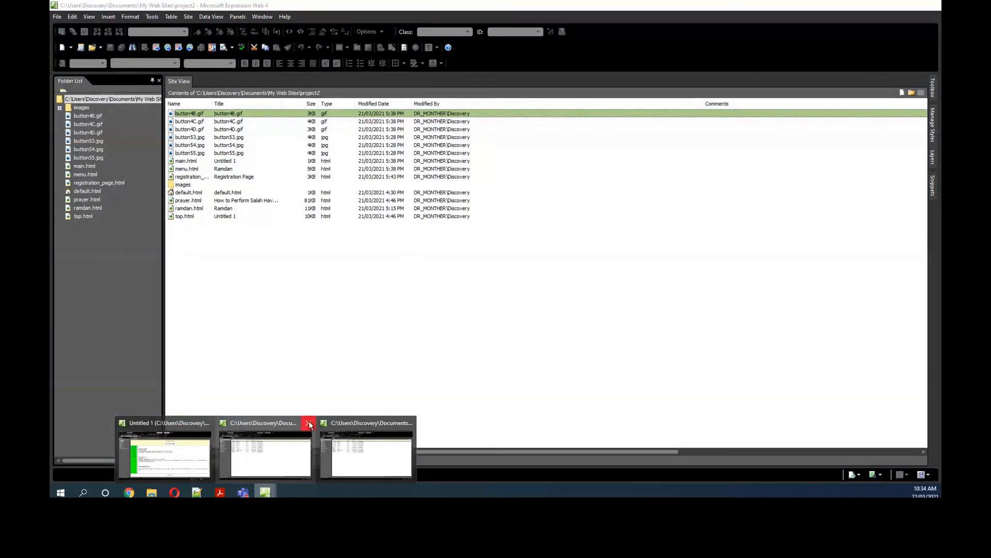
pyautogui.click(308, 424)
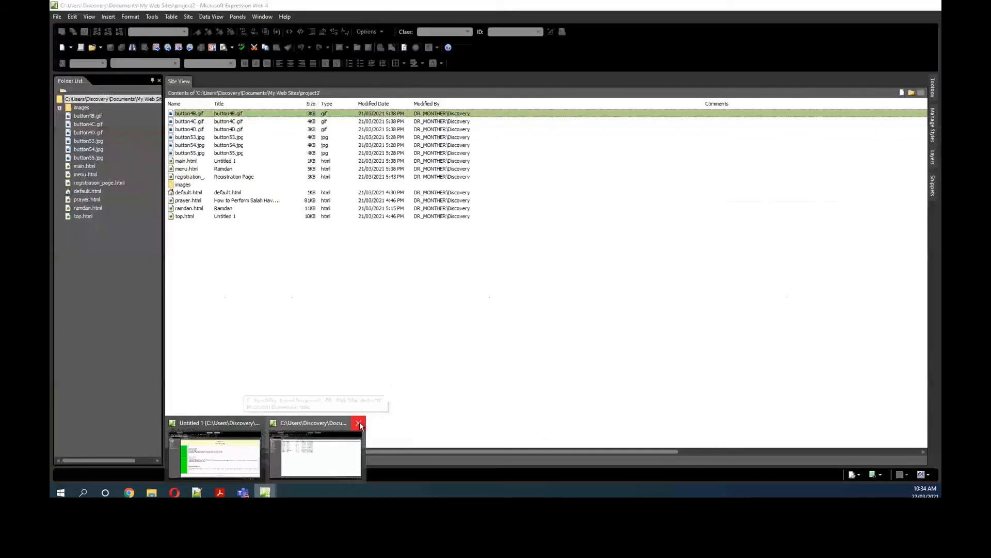
pyautogui.click(358, 423)
pyautogui.click(276, 448)
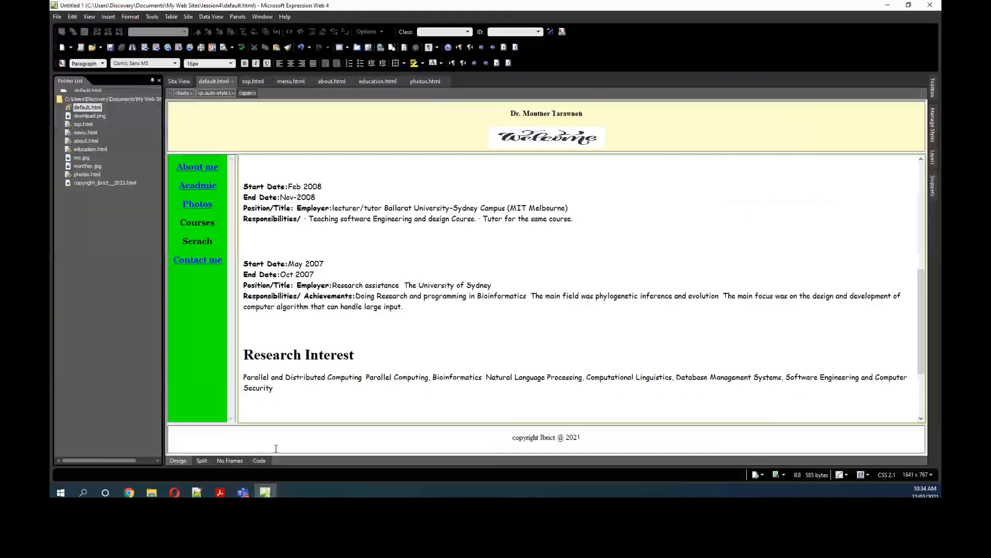
pyautogui.scroll(5, 723, 177)
pyautogui.scroll(-2, 722, 177)
pyautogui.scroll(1, 723, 177)
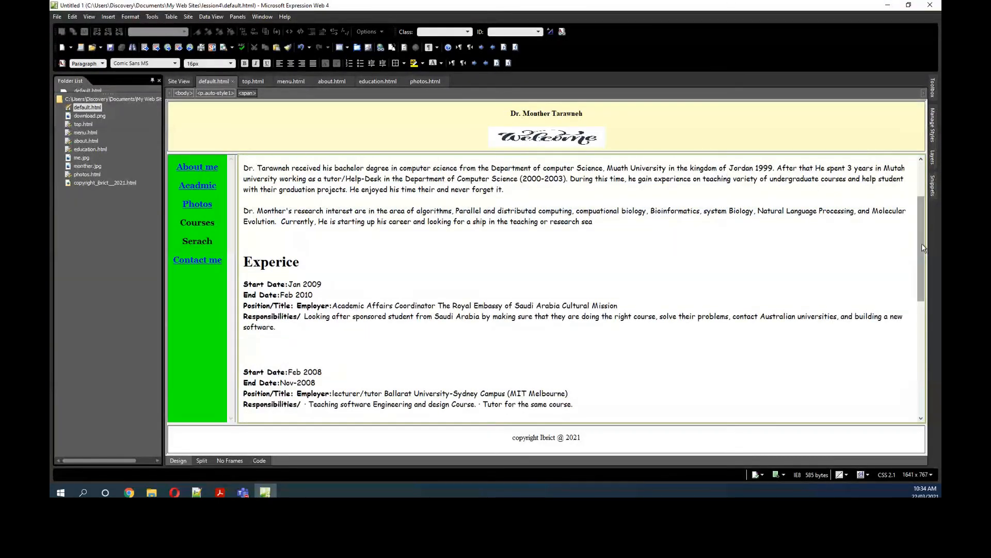
# Step: Add an empty heading line above Brief summary on the About me page and centre it
pyautogui.scroll(3, 922, 244)
pyautogui.click(245, 171)
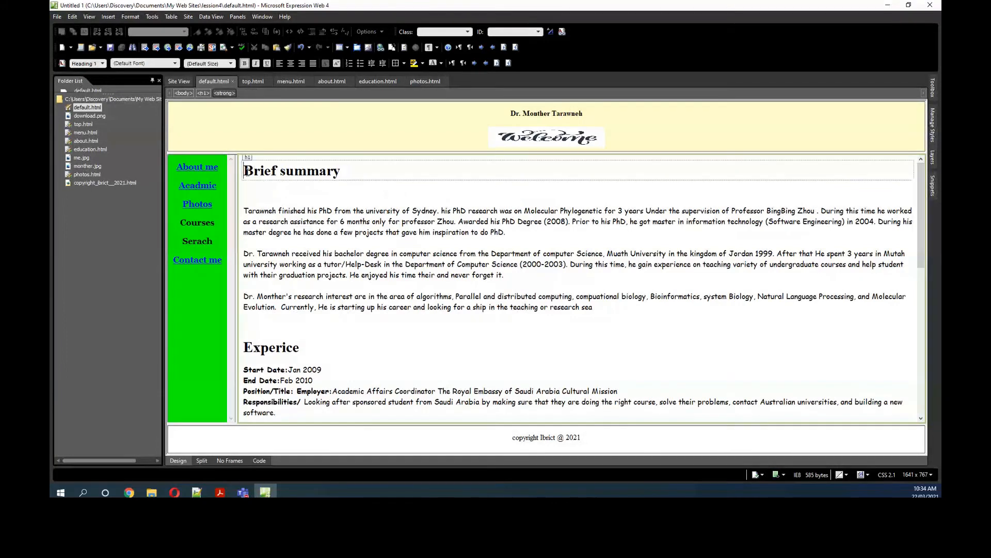
pyautogui.press('Return')
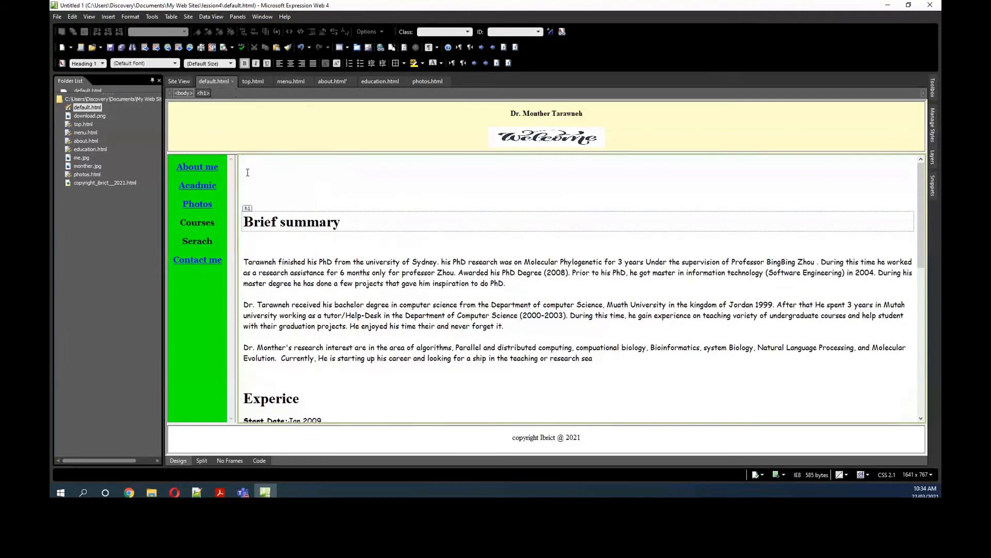
pyautogui.click(444, 168)
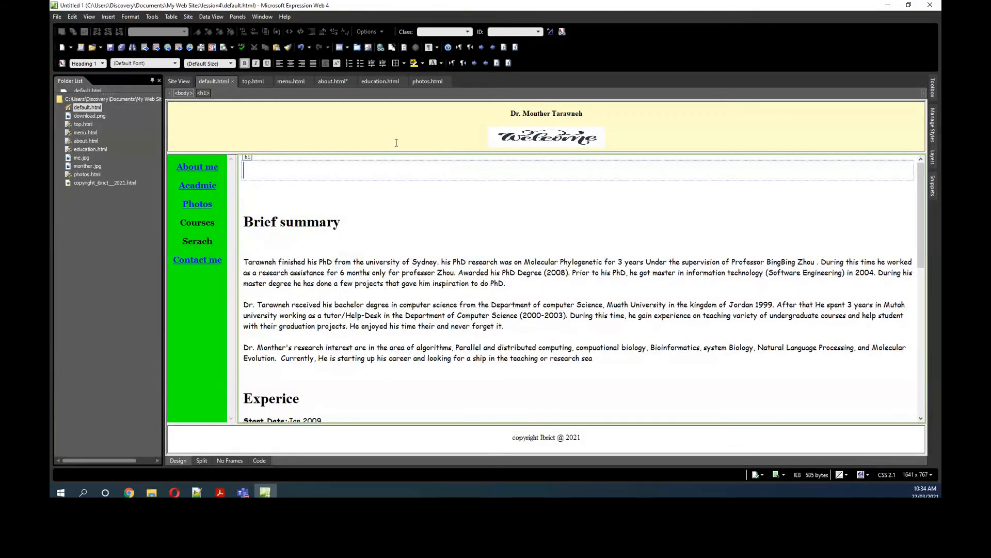
pyautogui.click(290, 63)
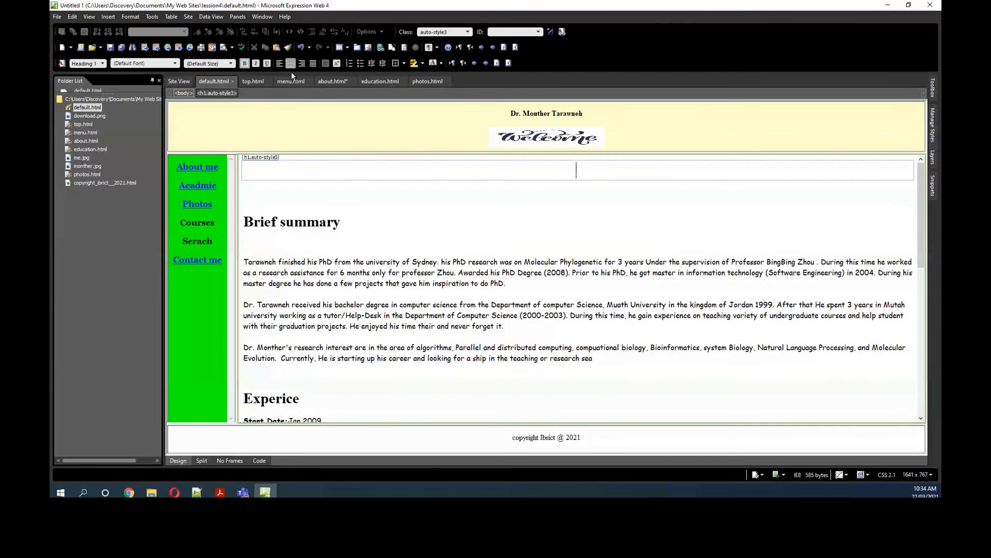
# Step: Enter Brief Summary and Experince, separated by spaces, as link labels on the centred line
pyautogui.moveTo(245, 224); pyautogui.dragTo(343, 228)
pyautogui.click(516, 177)
pyautogui.write('Brief Summary')
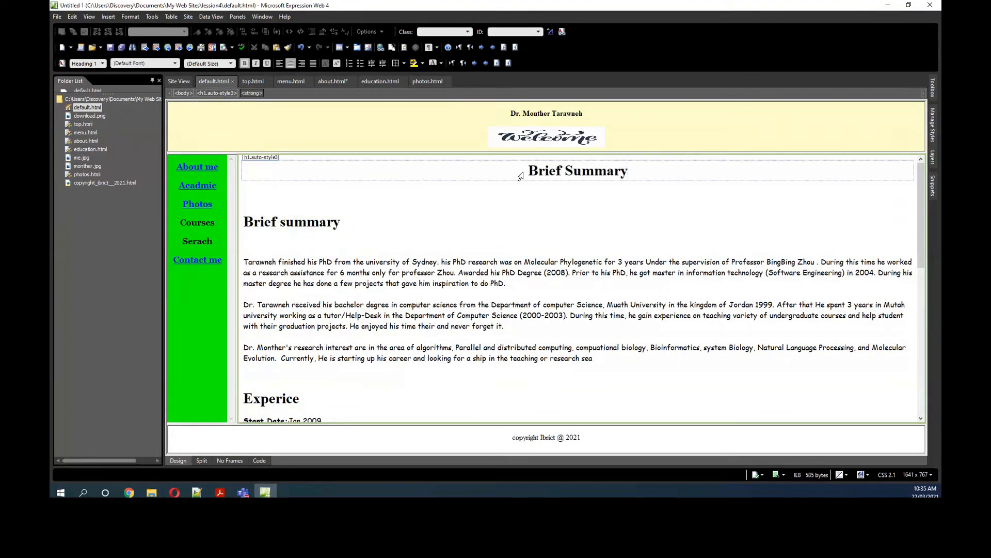
pyautogui.write('    Experince')
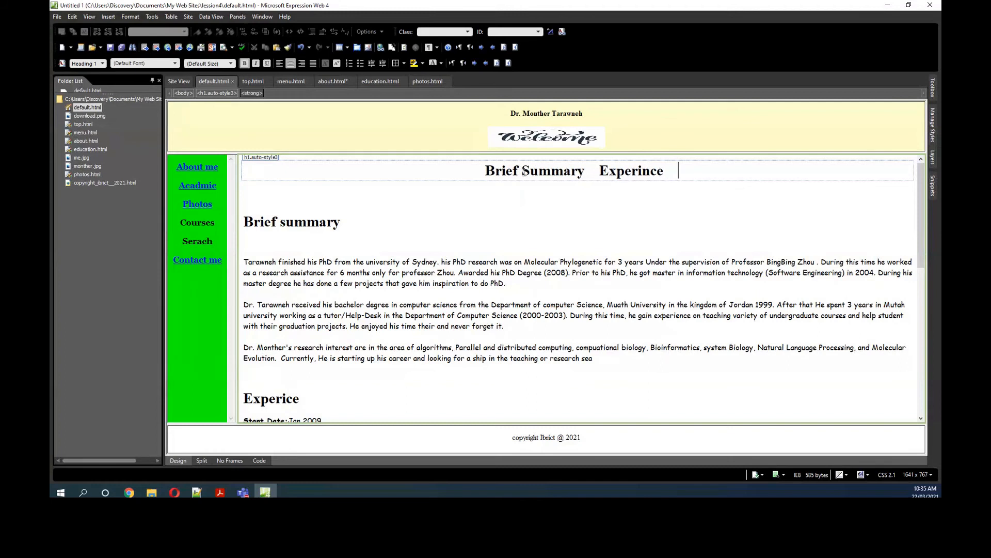
# Step: Check the page's section headings and shorten the Brief Summary label on the centred line to Brief
pyautogui.scroll(-5, 351, 352)
pyautogui.scroll(-4, 351, 351)
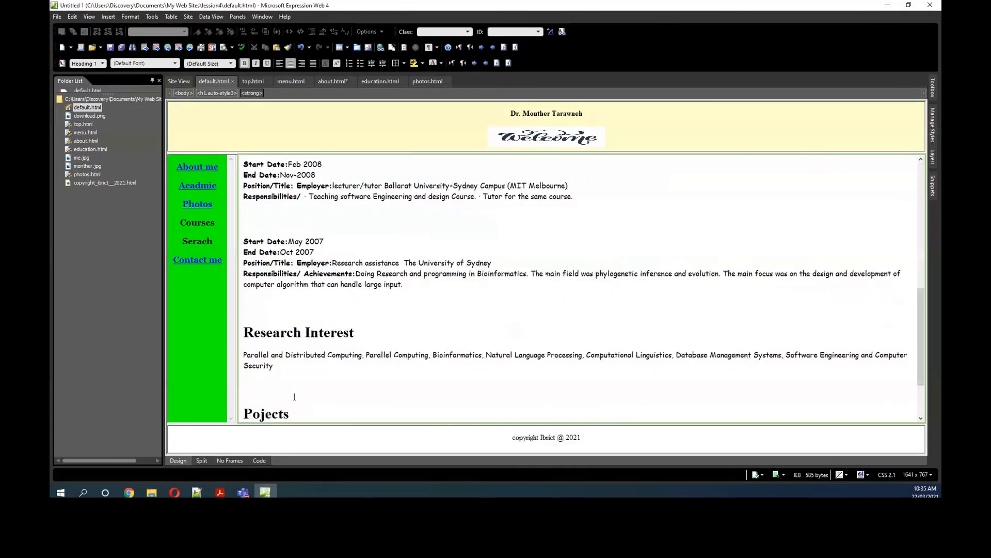
pyautogui.scroll(2, 812, 166)
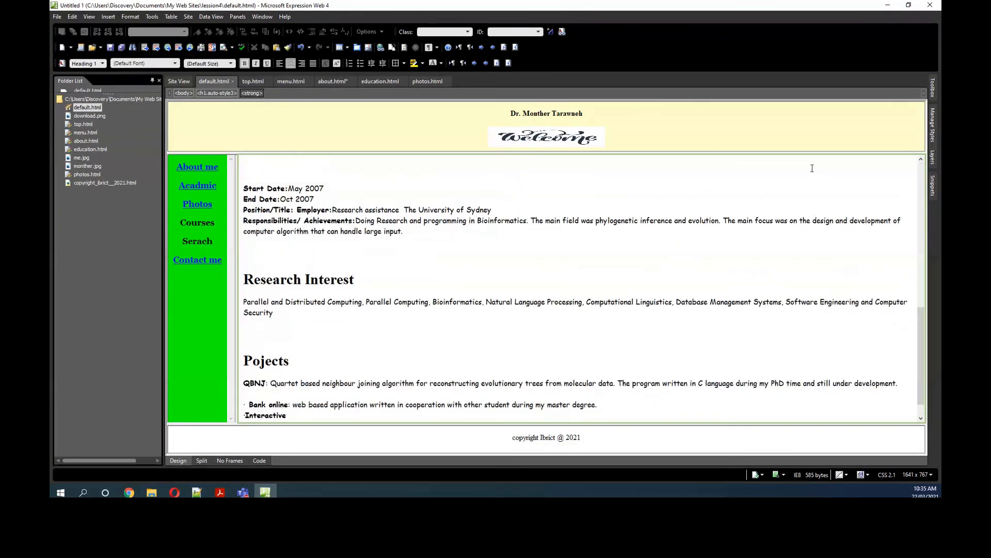
pyautogui.scroll(7, 737, 193)
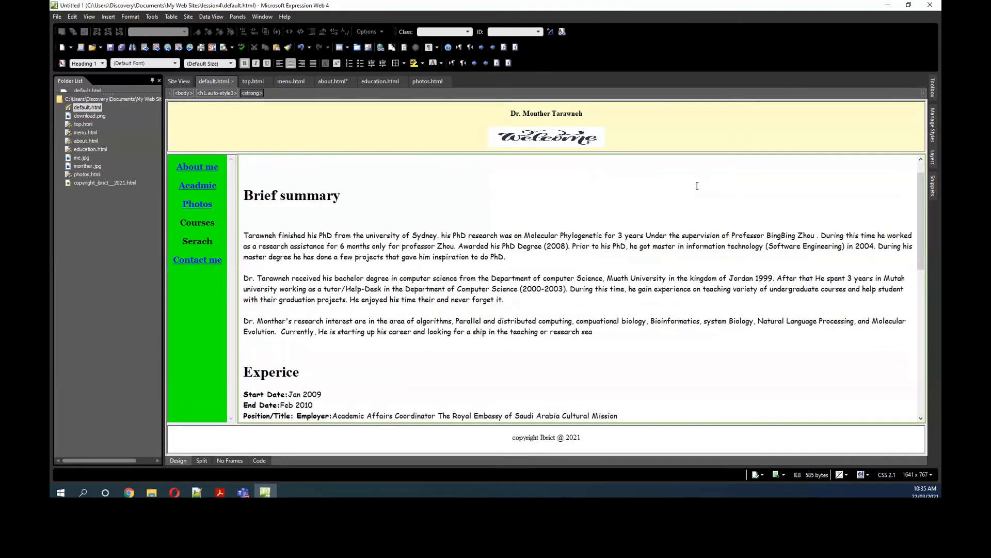
pyautogui.scroll(1, 926, 258)
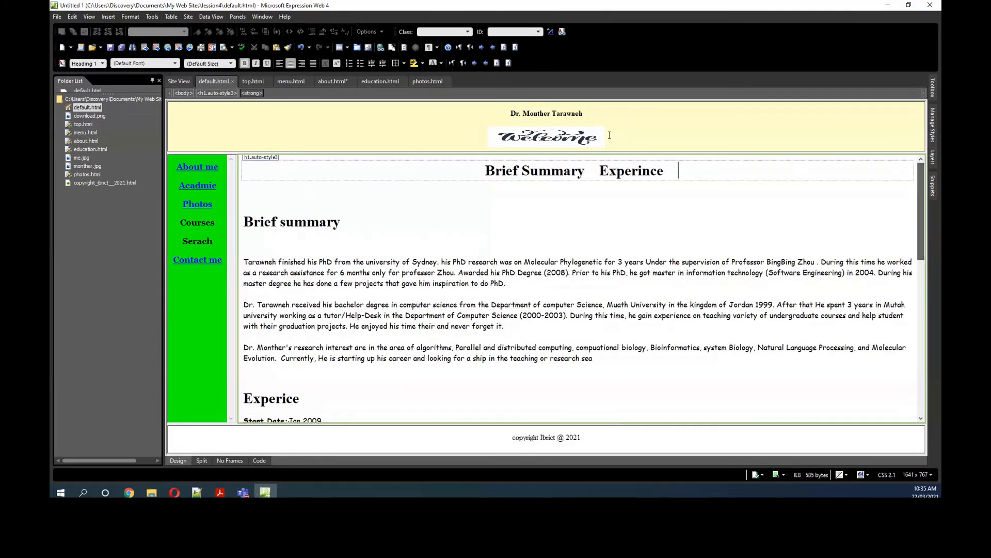
pyautogui.click(522, 171)
pyautogui.moveTo(522, 171); pyautogui.dragTo(587, 169)
pyautogui.press('Delete')
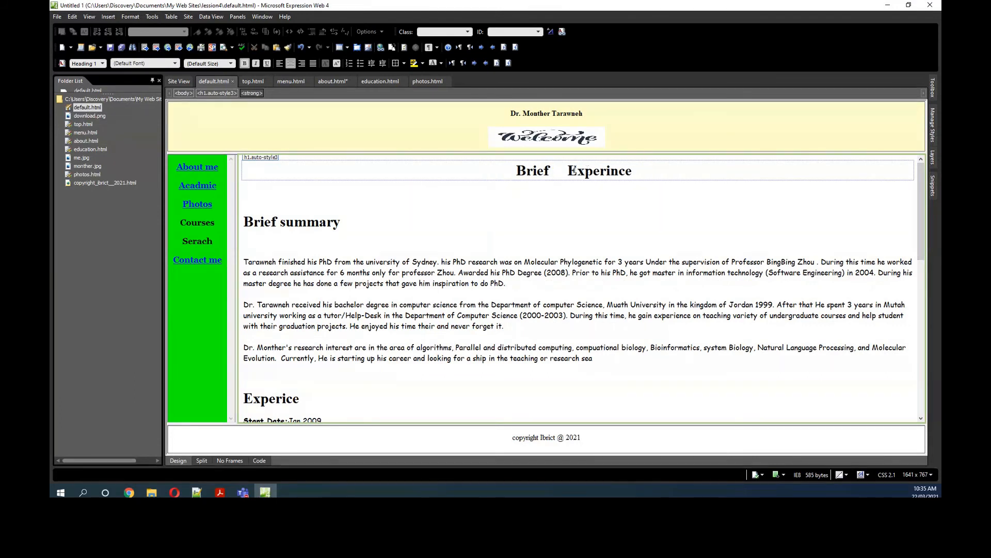
# Step: Add the labels Research and Projects after Experince on the centred line
pyautogui.click(649, 171)
pyautogui.write('research')
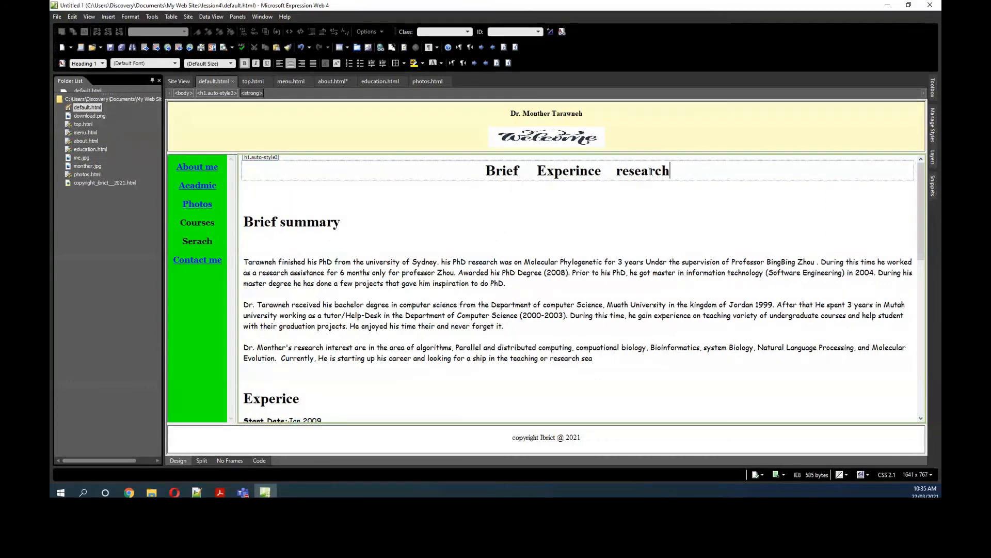
pyautogui.click(626, 173)
pyautogui.press('BackSpace')
pyautogui.write('R')
pyautogui.click(703, 175)
pyautogui.write('Projects')
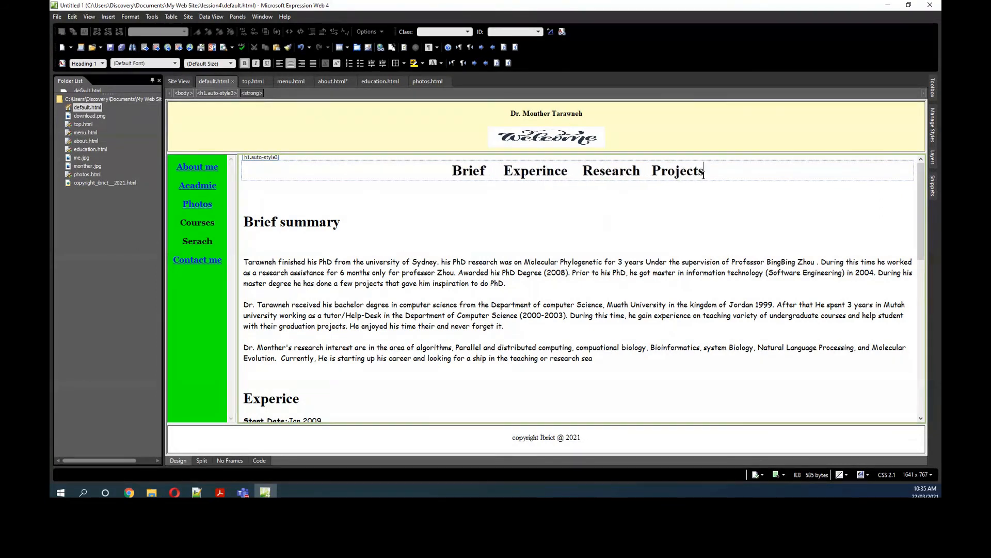
# Step: Format the Brief, Experince, Research and Projects line in medium (14 pt) size with a sans-serif font
pyautogui.moveTo(707, 168); pyautogui.dragTo(449, 172)
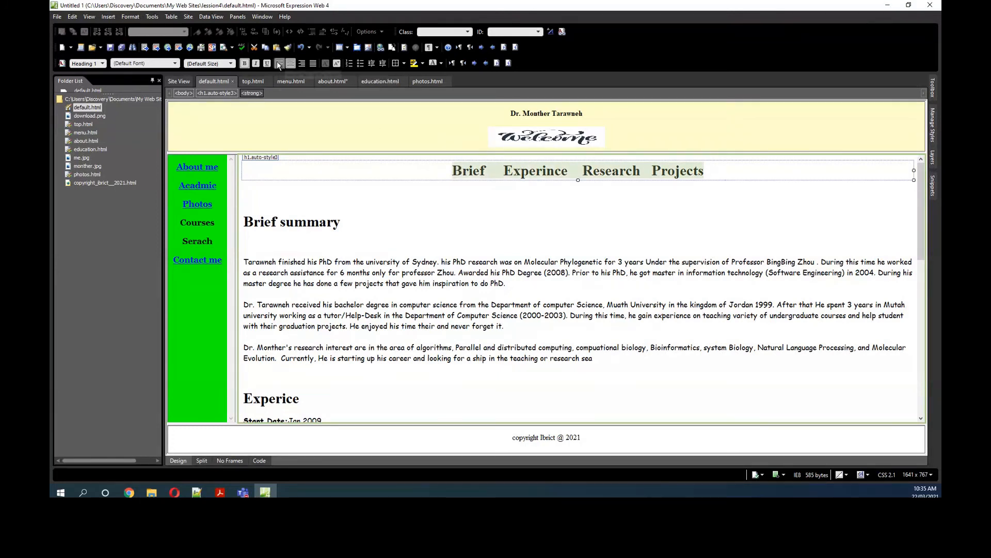
pyautogui.click(244, 66)
pyautogui.click(230, 63)
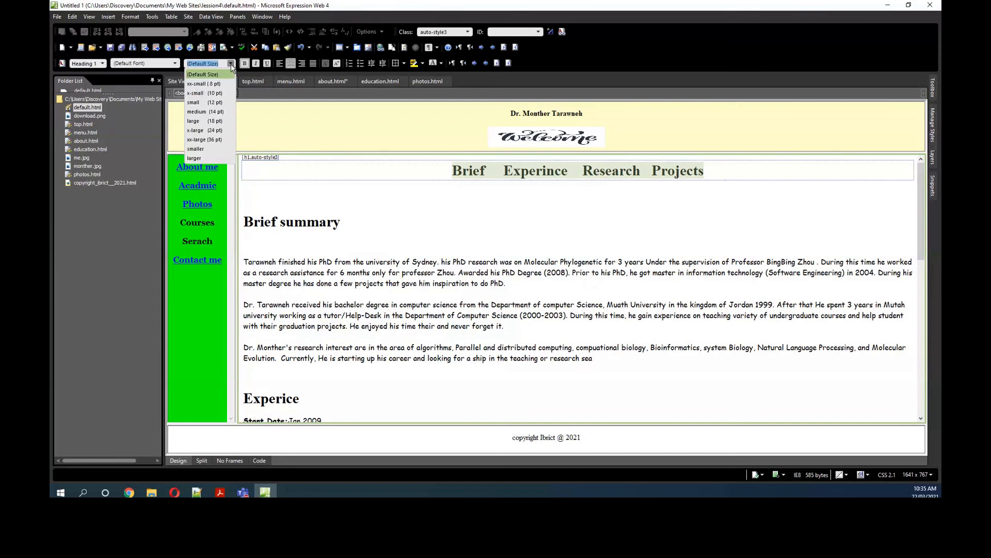
pyautogui.click(216, 112)
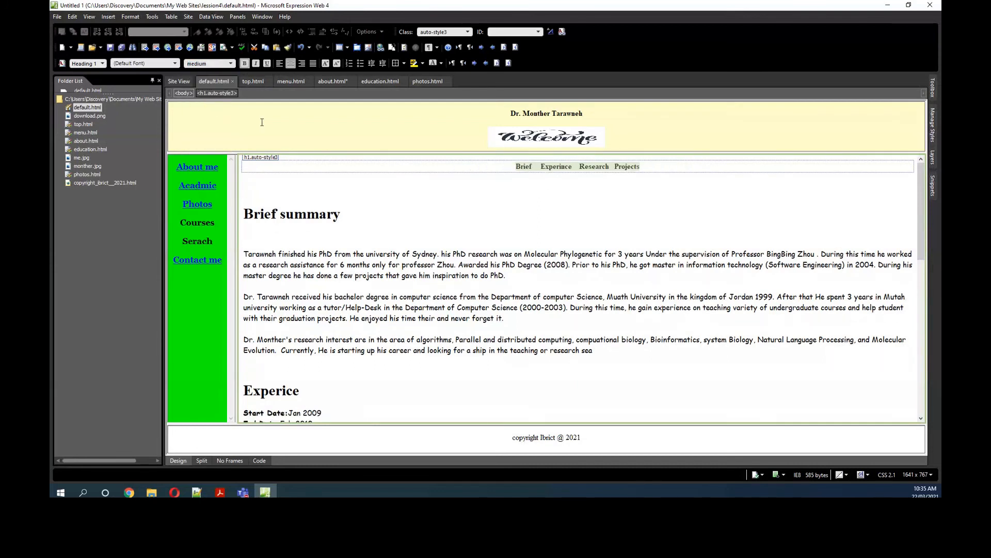
pyautogui.click(509, 203)
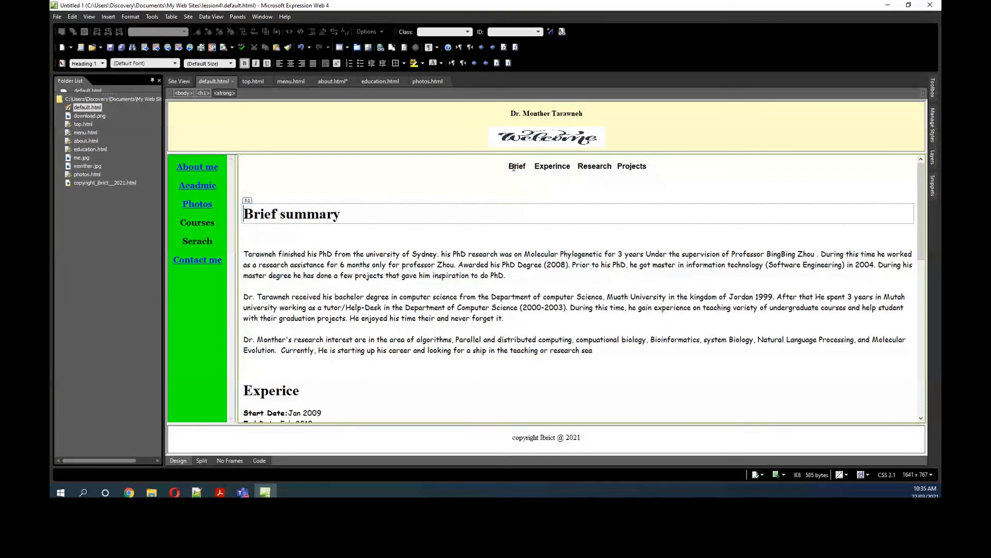
# Step: Save the changed About me page and open about.html for editing on its own
pyautogui.click(454, 326)
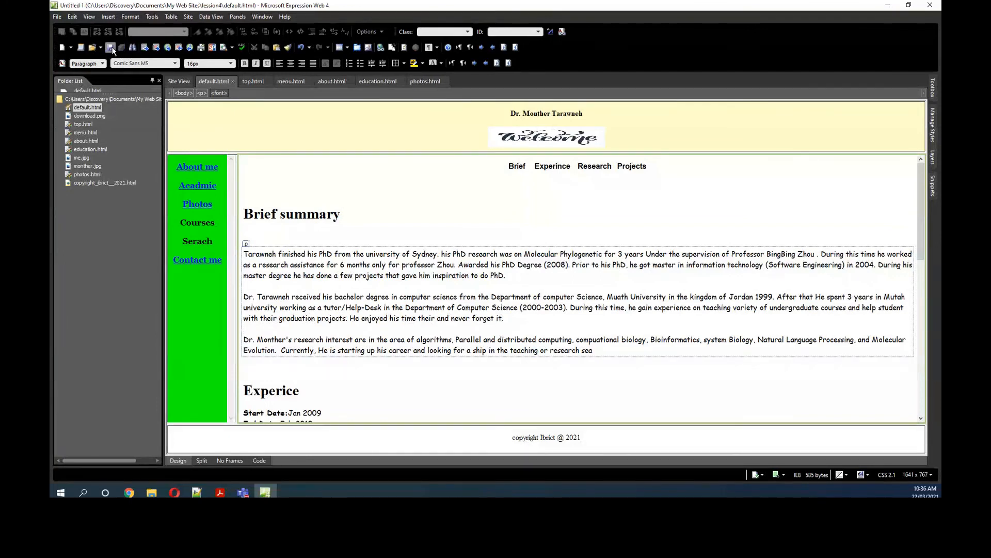
pyautogui.click(93, 140)
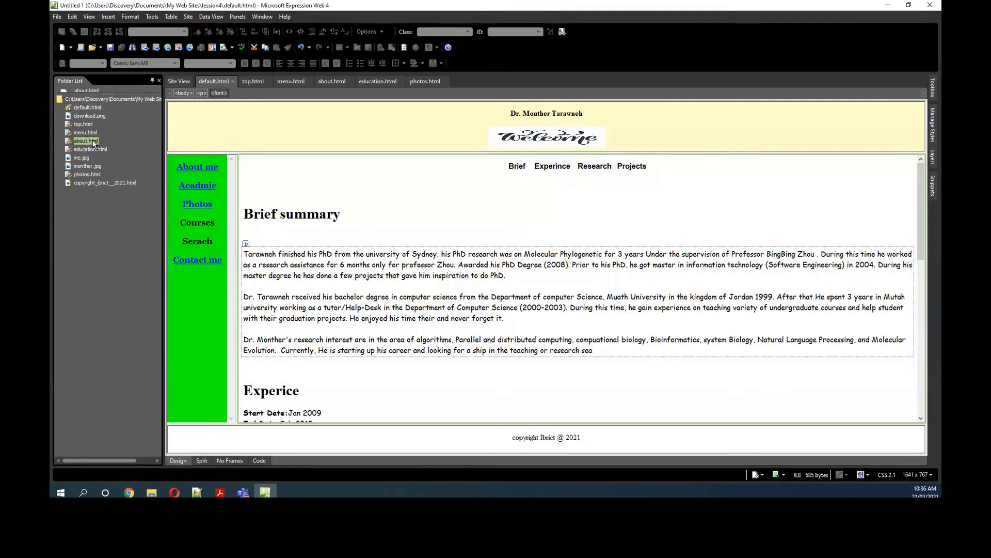
pyautogui.click(93, 140)
pyautogui.press('Escape')
pyautogui.doubleClick(74, 141)
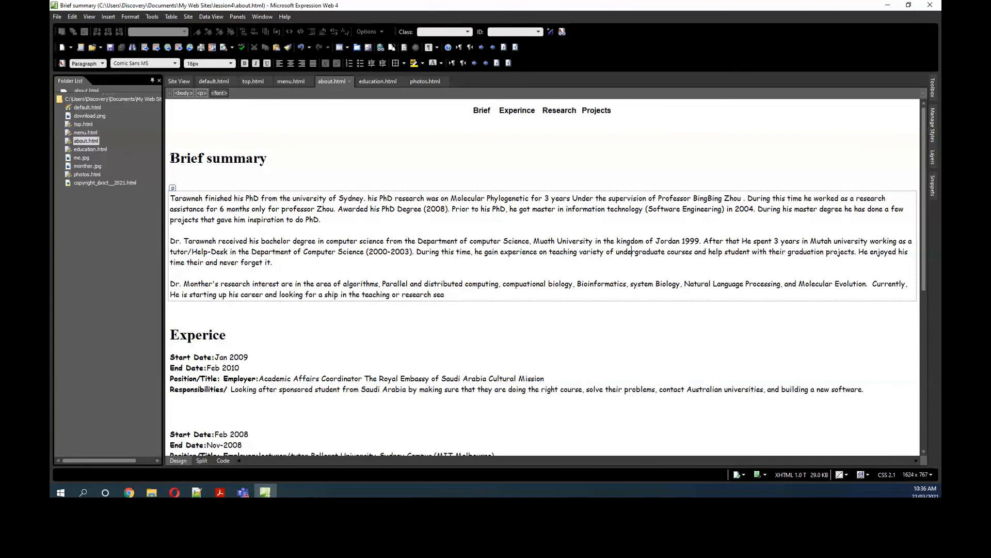
# Step: Insert a bookmark on the Brief summary heading, keeping the suggested bookmark name
pyautogui.moveTo(170, 158); pyautogui.dragTo(268, 162)
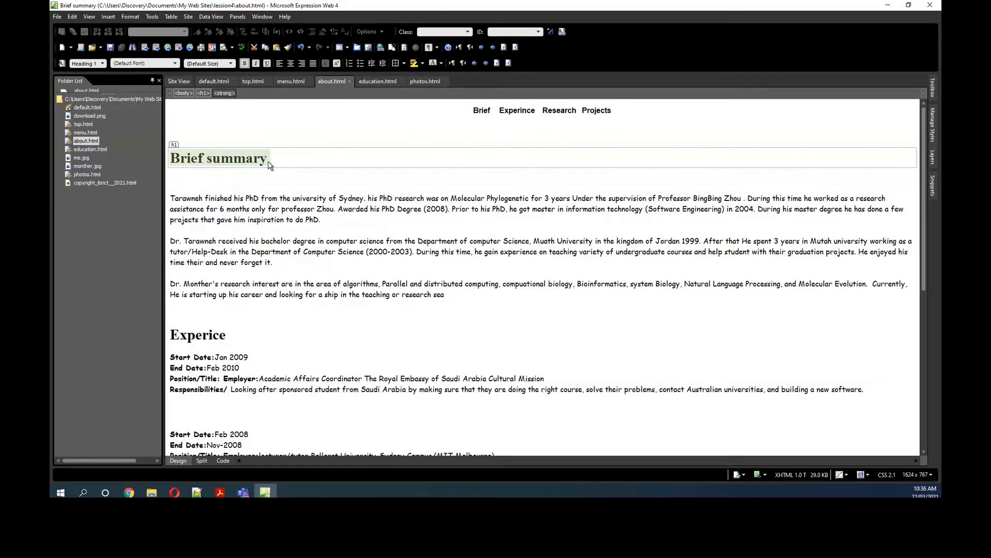
pyautogui.click(109, 17)
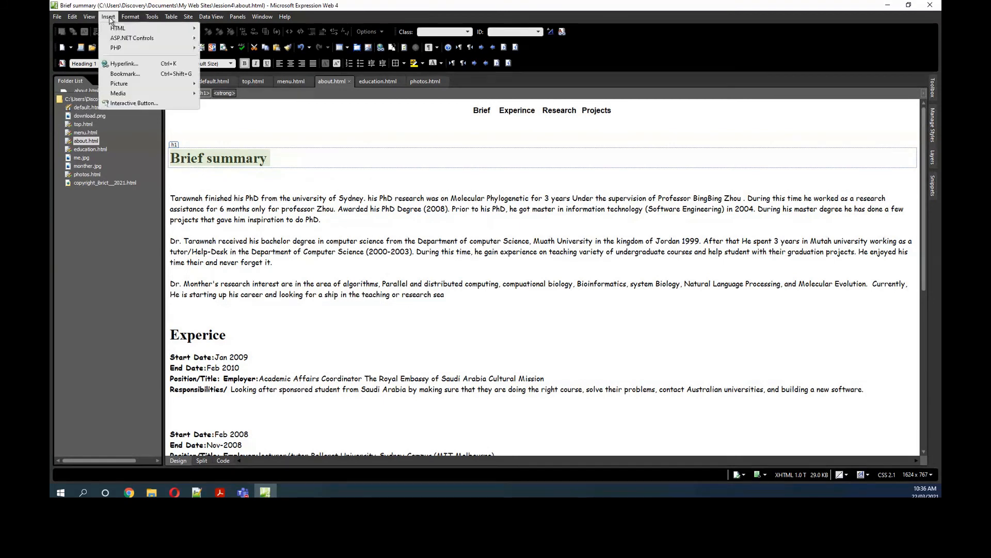
pyautogui.click(125, 73)
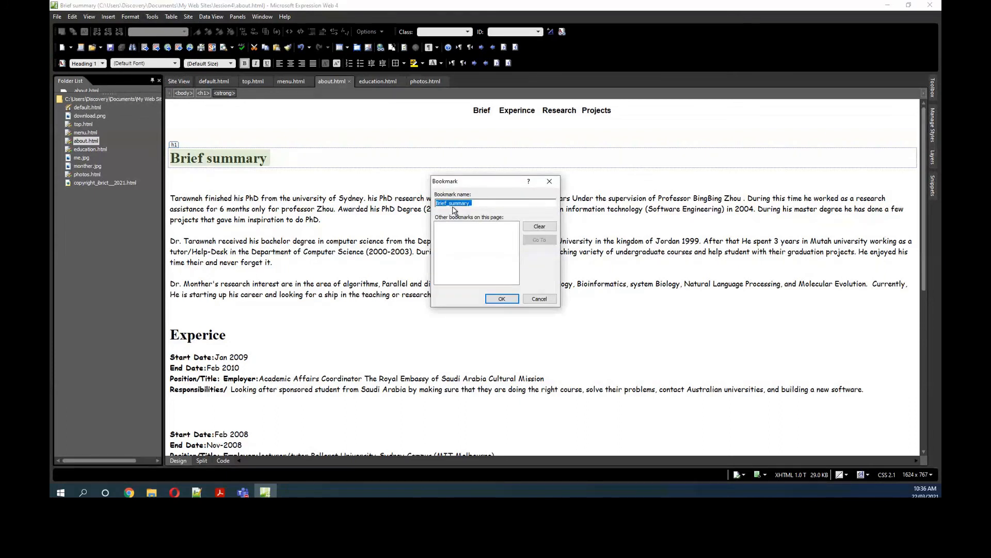
pyautogui.click(505, 299)
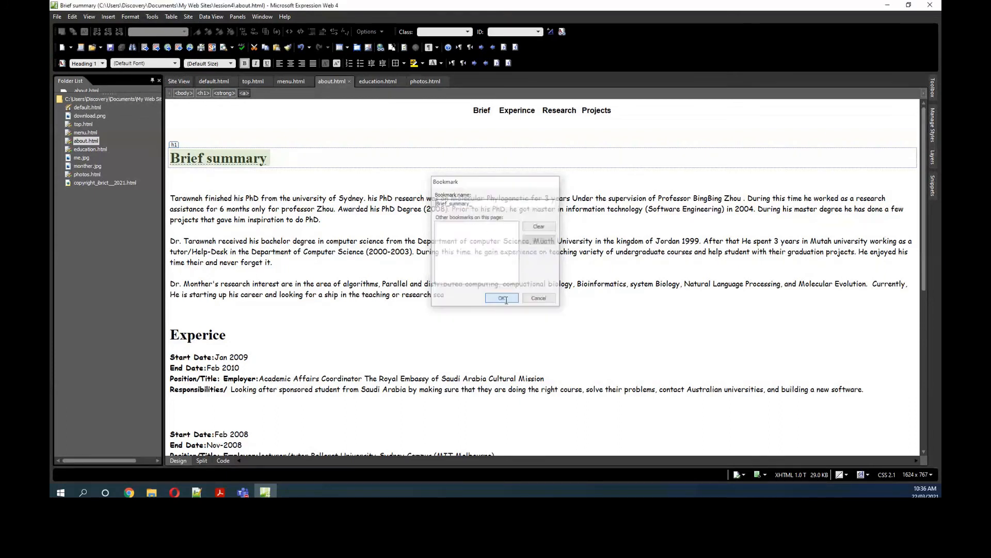
pyautogui.click(275, 182)
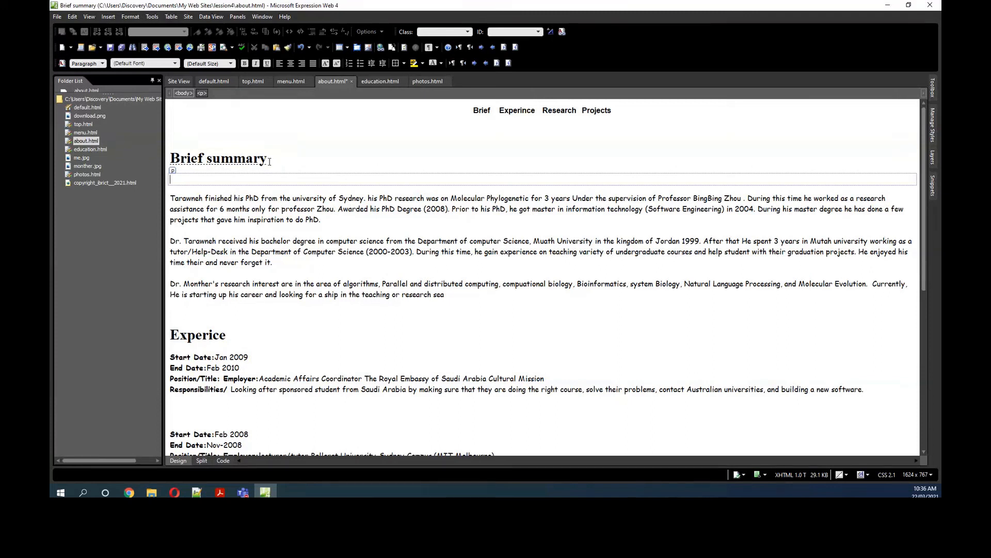
pyautogui.moveTo(269, 162); pyautogui.dragTo(180, 166)
# Step: Insert a bookmark on the Experice heading, keeping the suggested bookmark name
pyautogui.moveTo(228, 335); pyautogui.dragTo(170, 337)
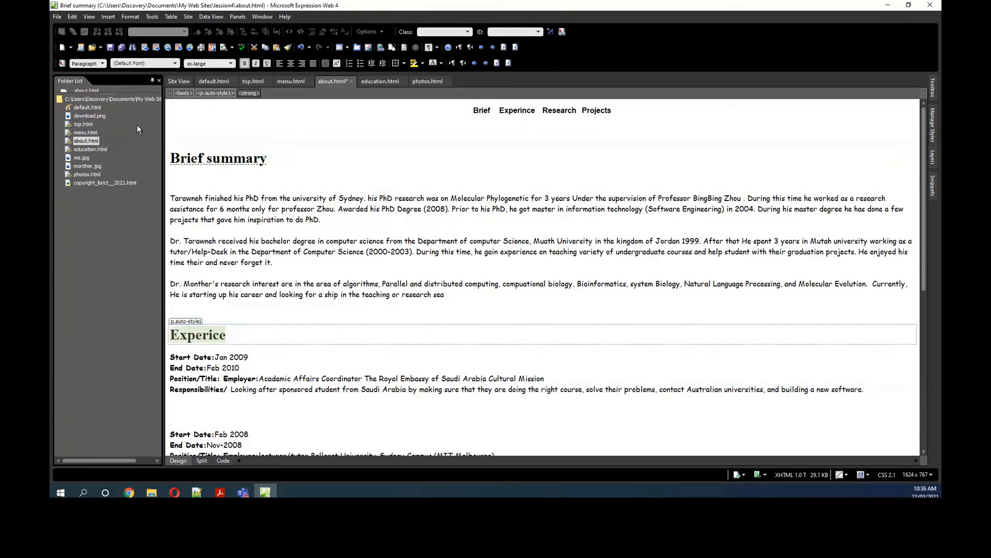
pyautogui.click(110, 18)
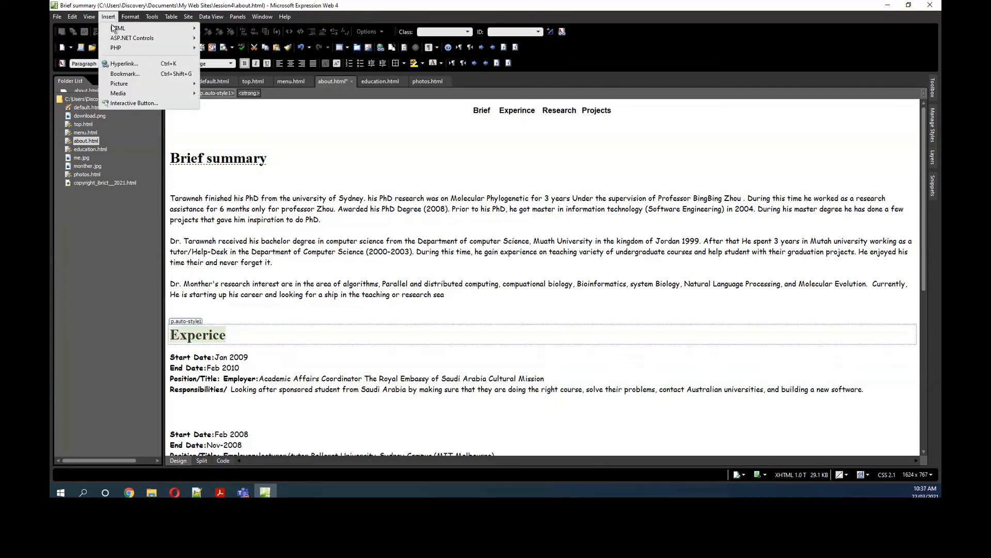
pyautogui.click(118, 79)
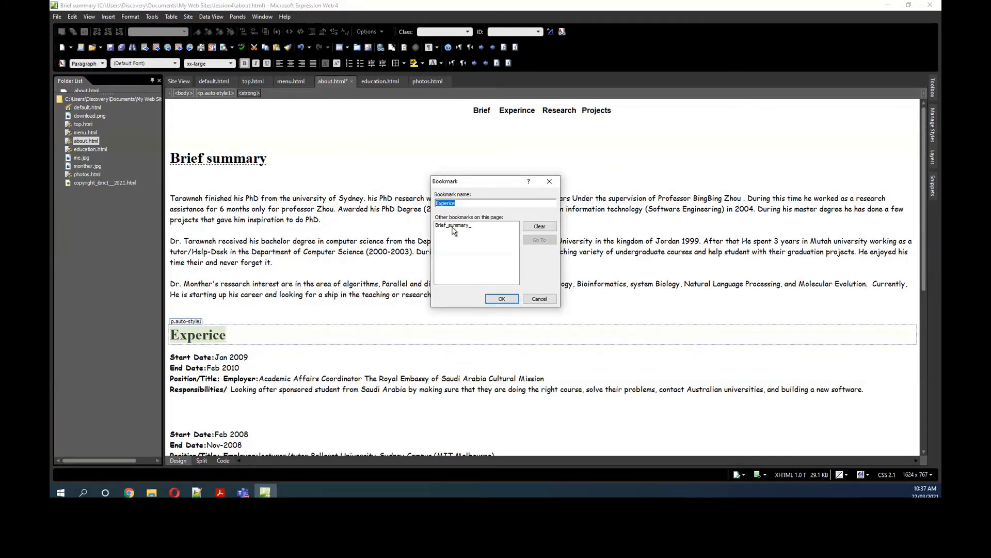
pyautogui.click(502, 299)
# Step: Insert a bookmark on the Research Interest heading, keeping the suggested bookmark name
pyautogui.scroll(-3, 225, 347)
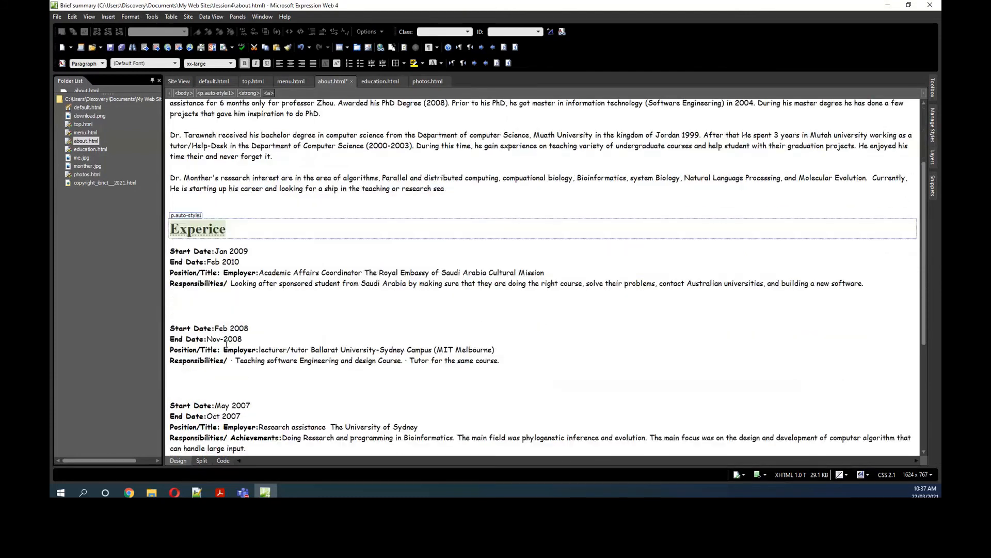
pyautogui.scroll(-3, 226, 347)
pyautogui.moveTo(176, 296); pyautogui.dragTo(292, 298)
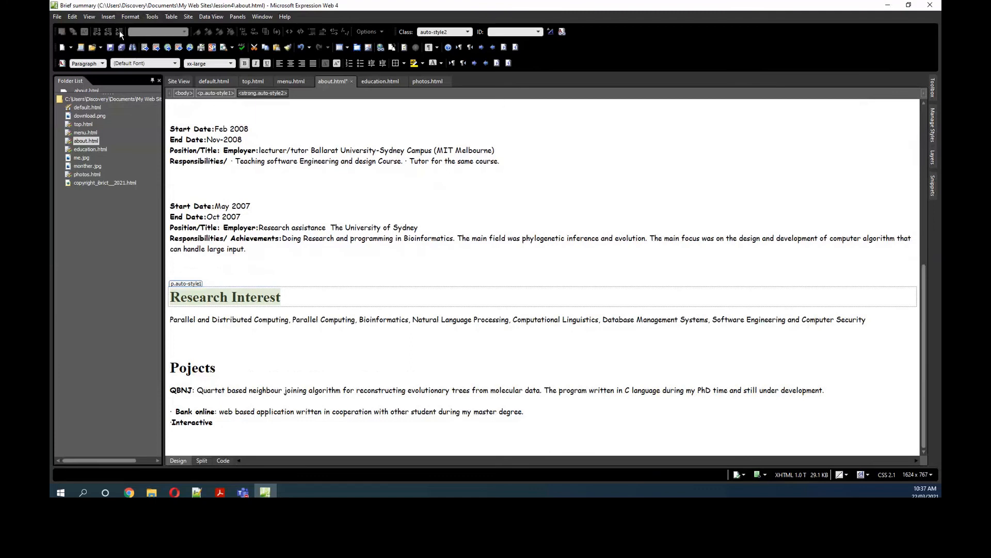
pyautogui.click(108, 17)
pyautogui.click(132, 72)
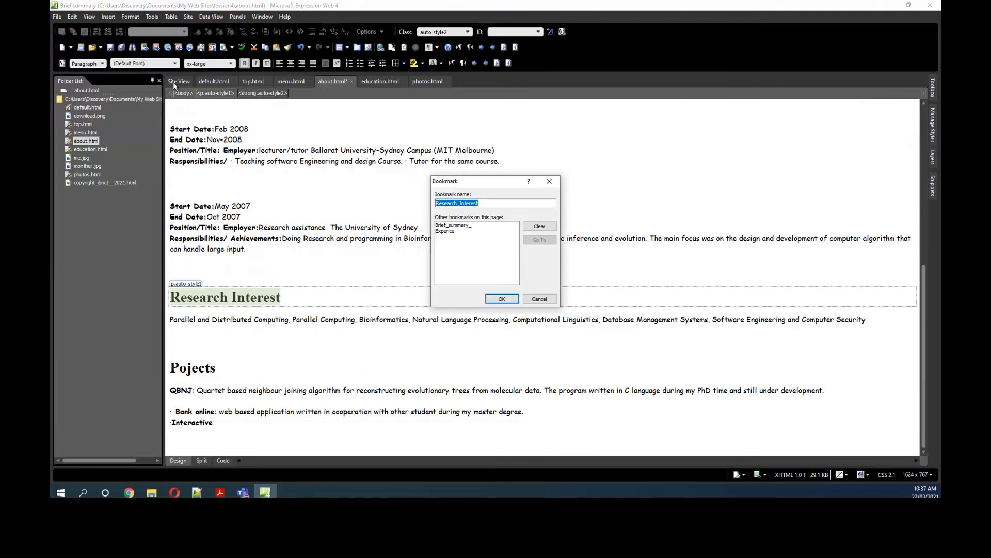
pyautogui.click(502, 299)
# Step: Insert a bookmark on the Pojects heading, keeping the suggested bookmark name
pyautogui.moveTo(221, 368); pyautogui.dragTo(171, 368)
pyautogui.click(108, 17)
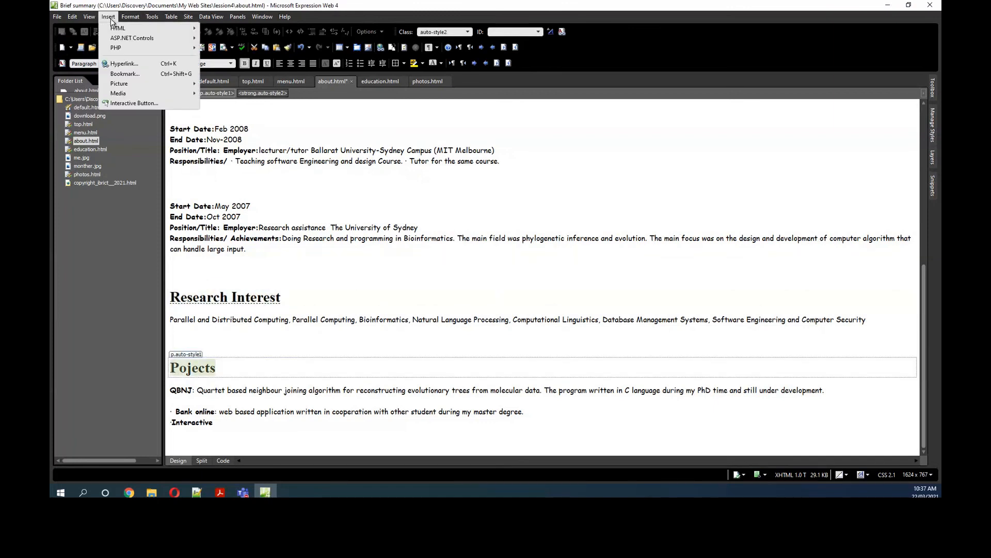
pyautogui.click(132, 72)
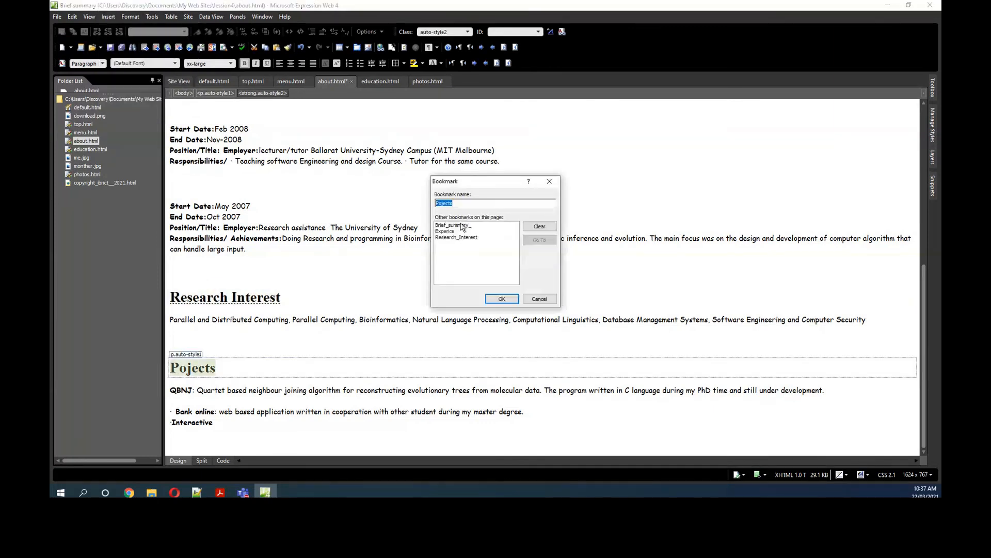
pyautogui.click(502, 299)
pyautogui.click(493, 272)
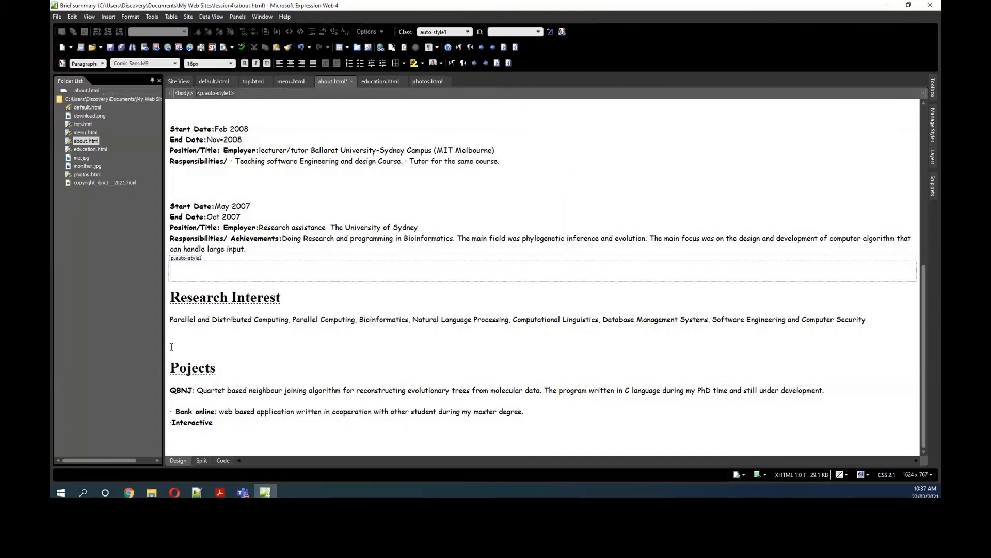
pyautogui.scroll(5, 213, 233)
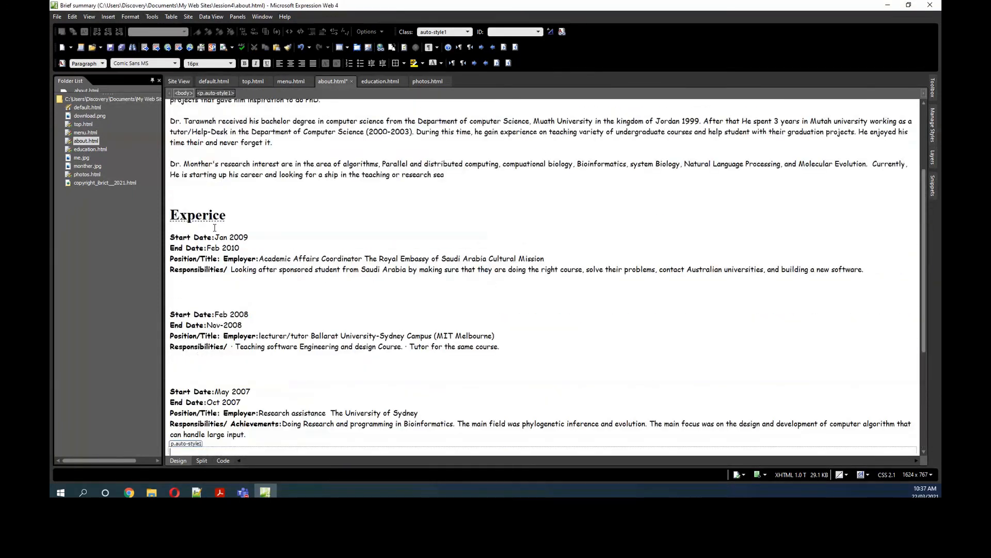
# Step: Link the word Brief in the page's navigation line to the Brief_summary_ bookmark in this document
pyautogui.click(209, 214)
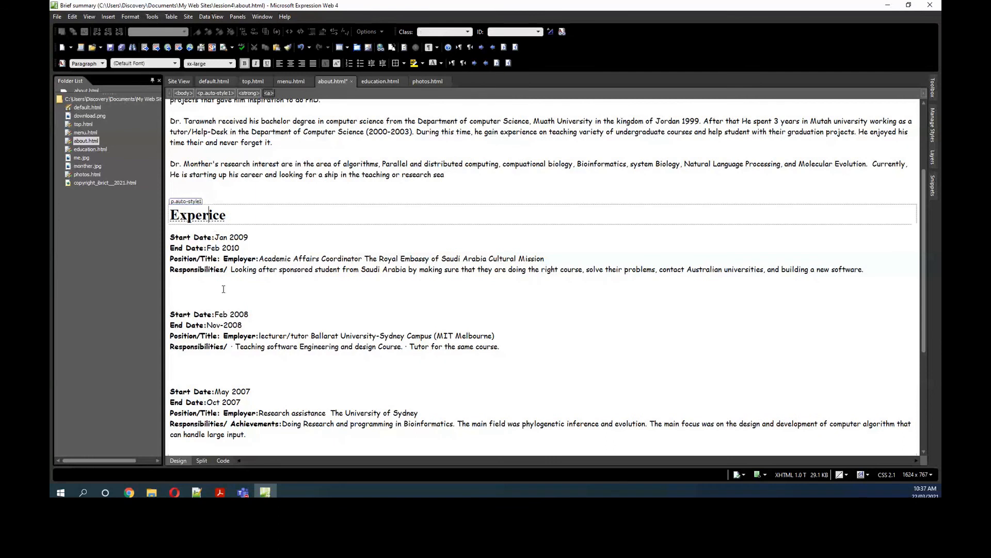
pyautogui.scroll(-4, 423, 366)
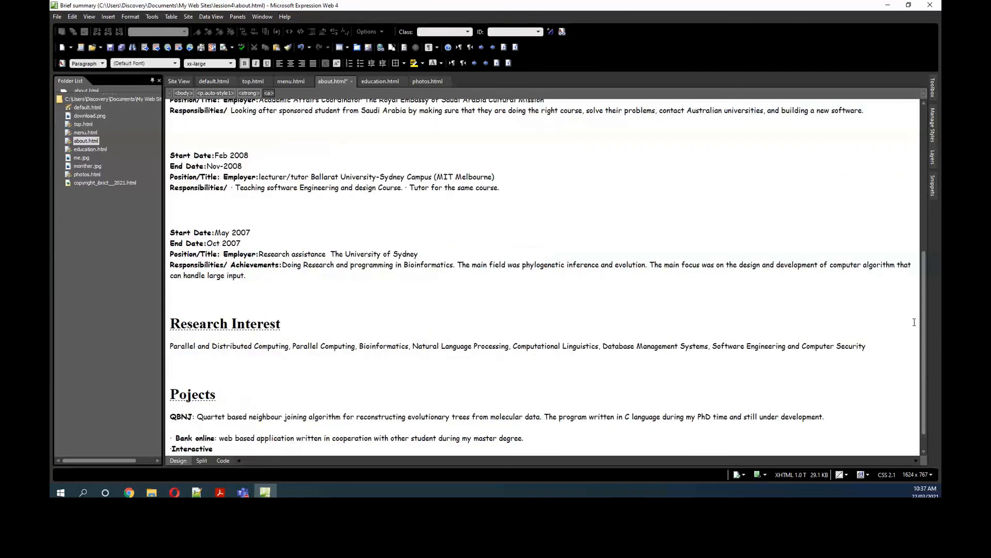
pyautogui.moveTo(926, 338); pyautogui.dragTo(673, 86)
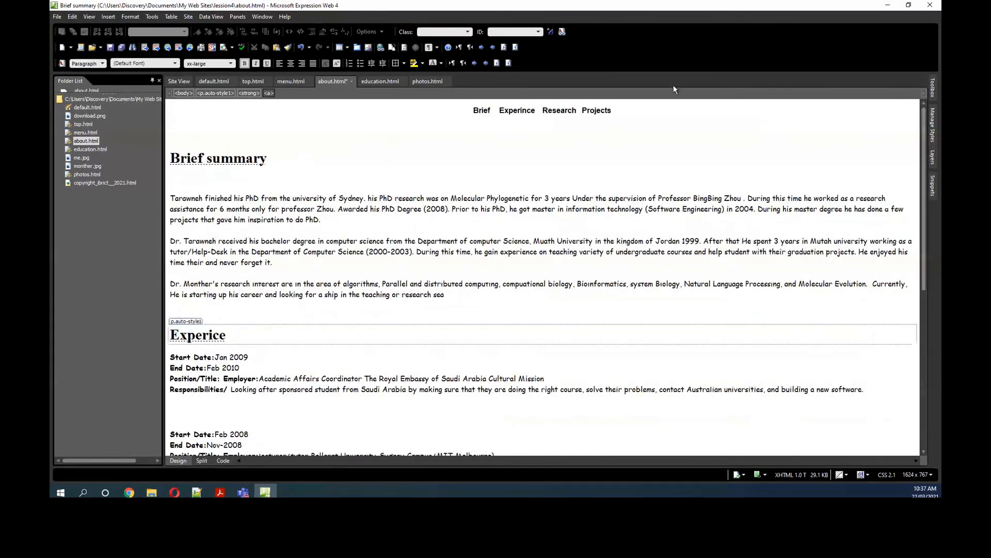
pyautogui.click(483, 106)
pyautogui.doubleClick(494, 107)
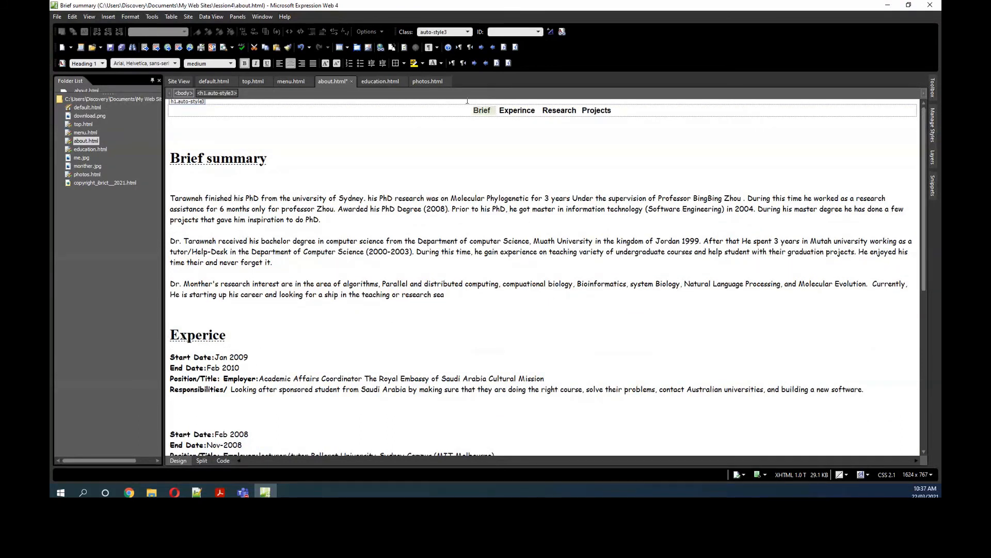
pyautogui.click(108, 17)
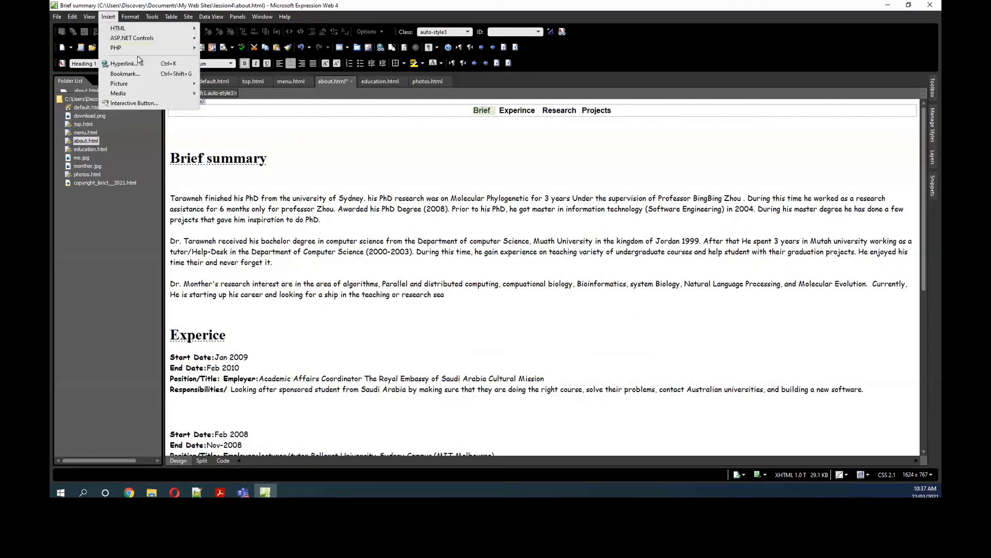
pyautogui.click(124, 63)
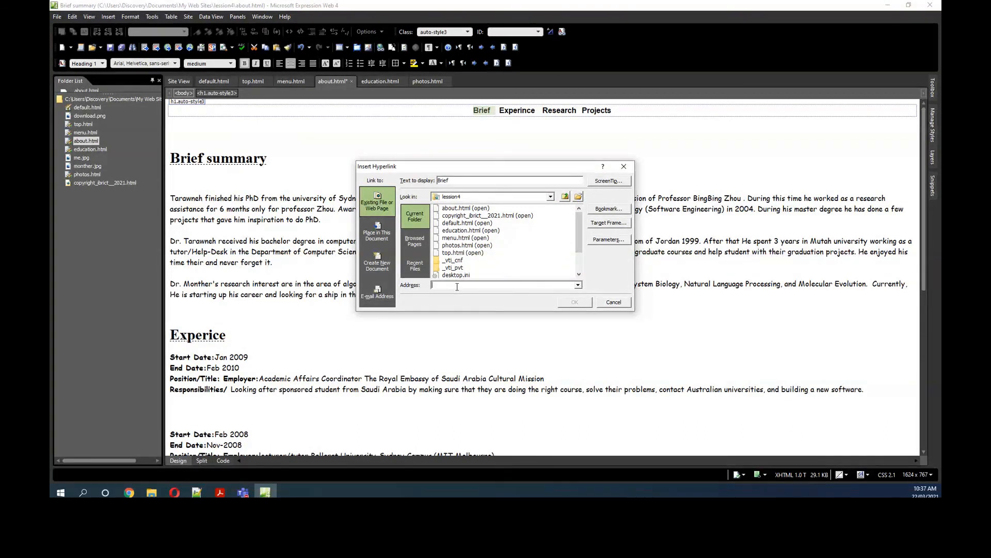
pyautogui.write('#')
pyautogui.moveTo(476, 287); pyautogui.dragTo(420, 287)
pyautogui.press('BackSpace')
pyautogui.click(377, 232)
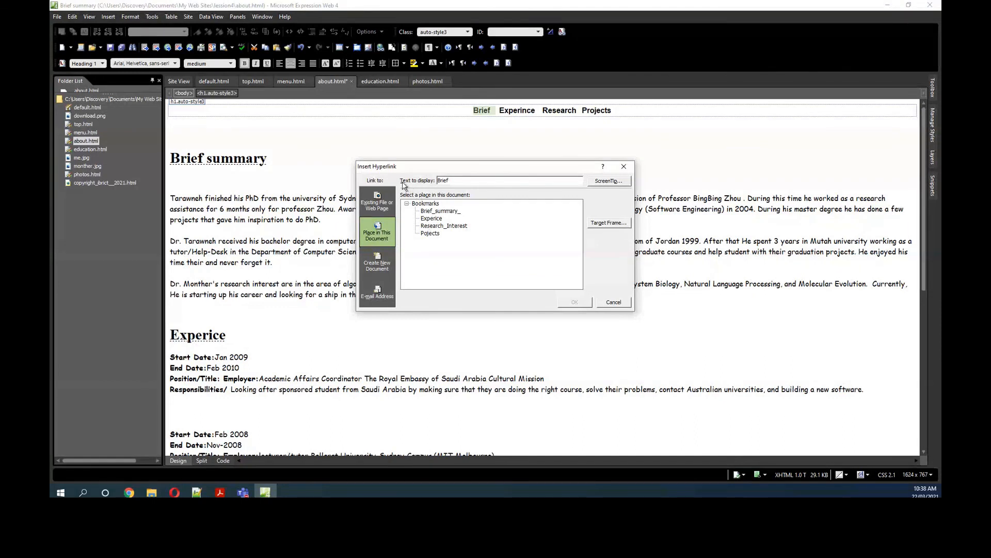
pyautogui.click(440, 212)
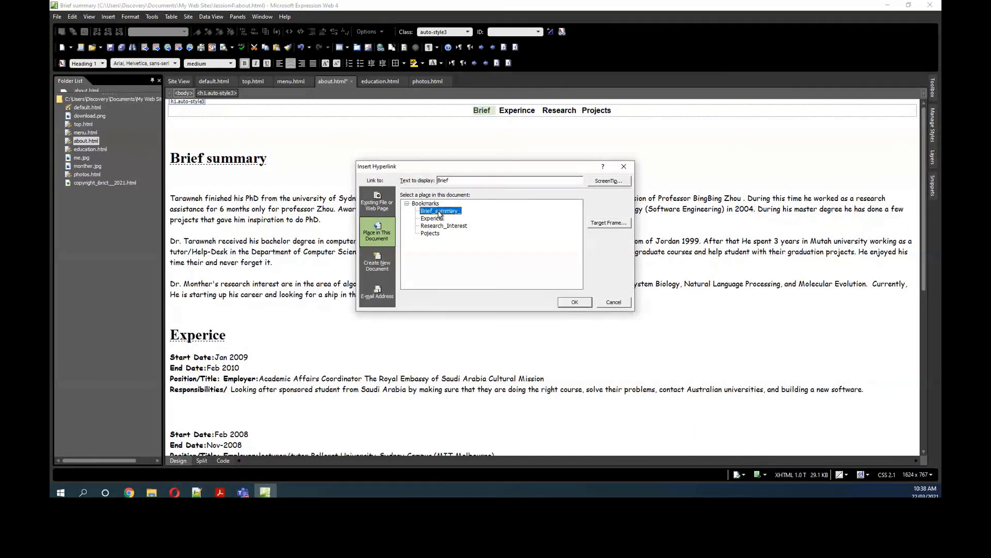
pyautogui.click(574, 302)
# Step: Link the word Experince in the navigation line to the Experice bookmark in this document
pyautogui.click(500, 111)
pyautogui.doubleClick(501, 111)
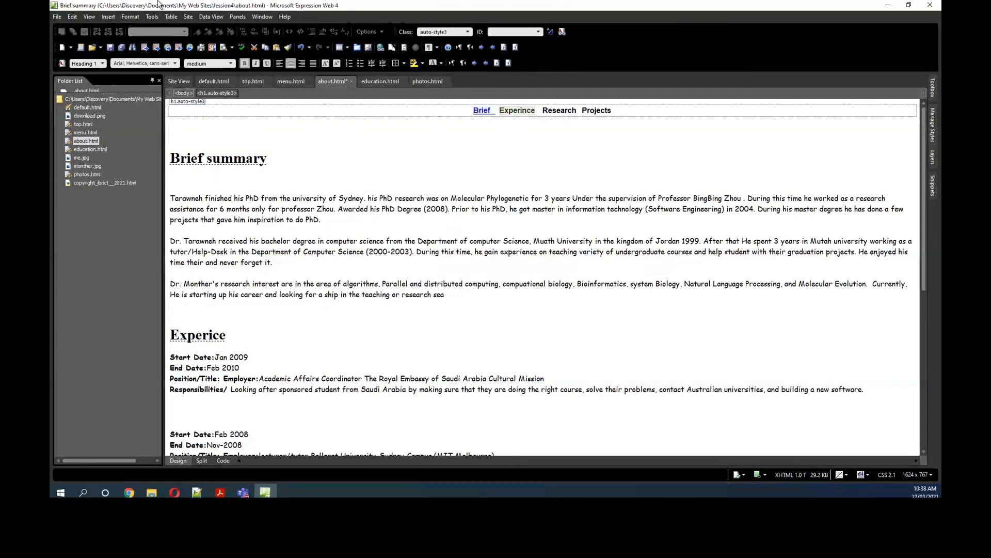
pyautogui.click(109, 16)
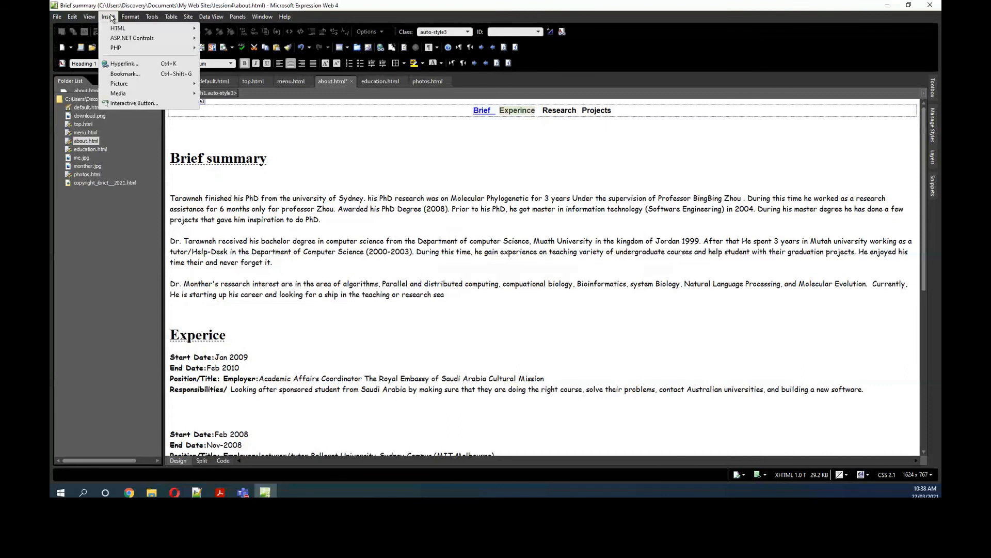
pyautogui.click(125, 63)
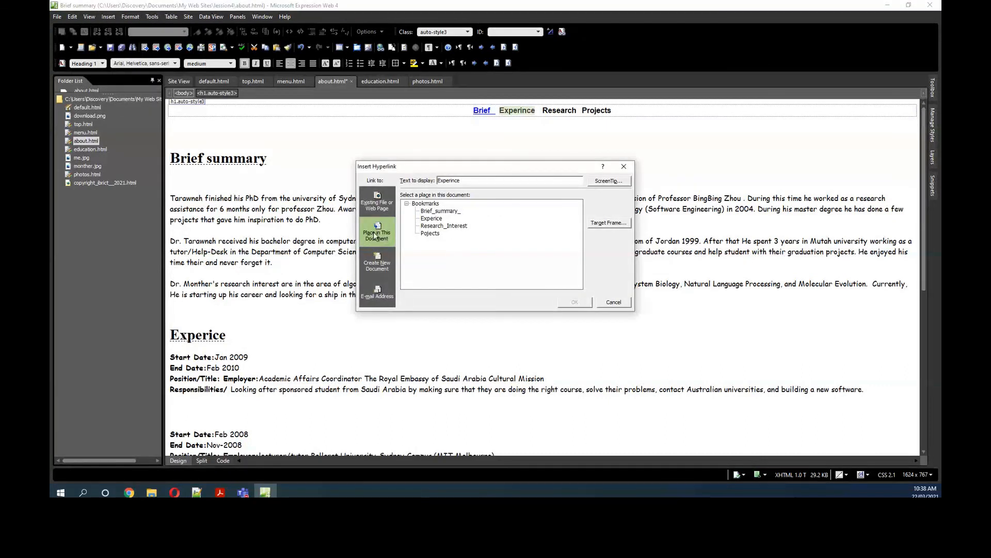
pyautogui.click(371, 202)
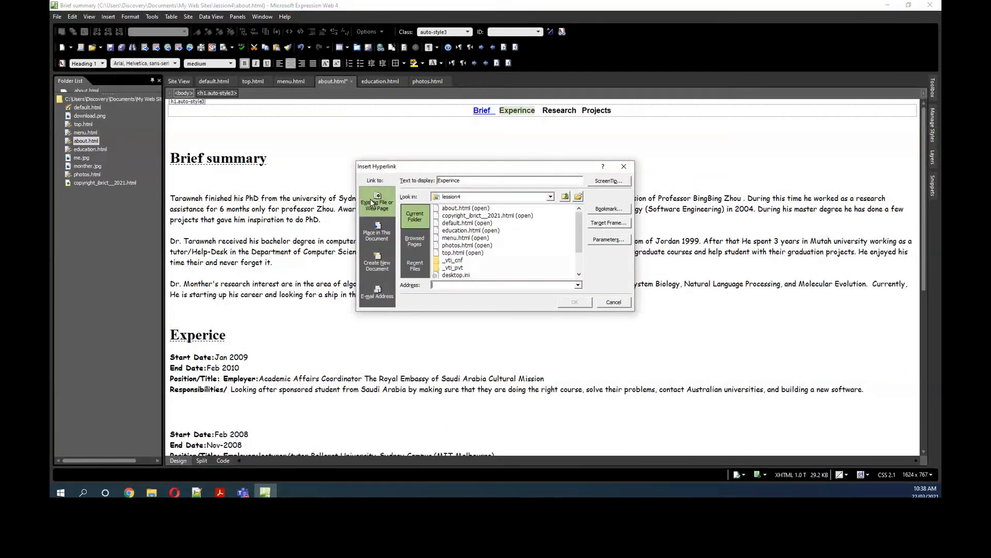
pyautogui.click(372, 238)
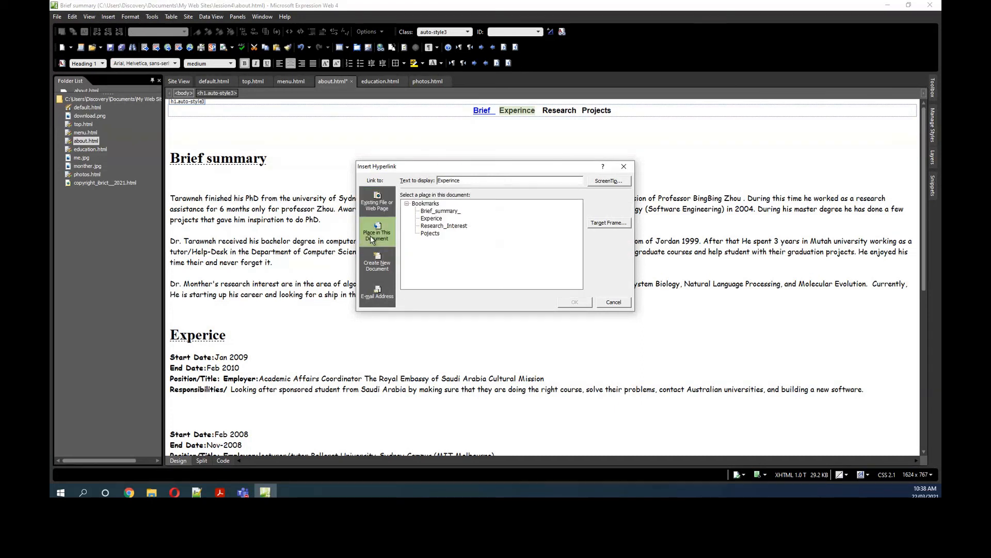
pyautogui.click(430, 219)
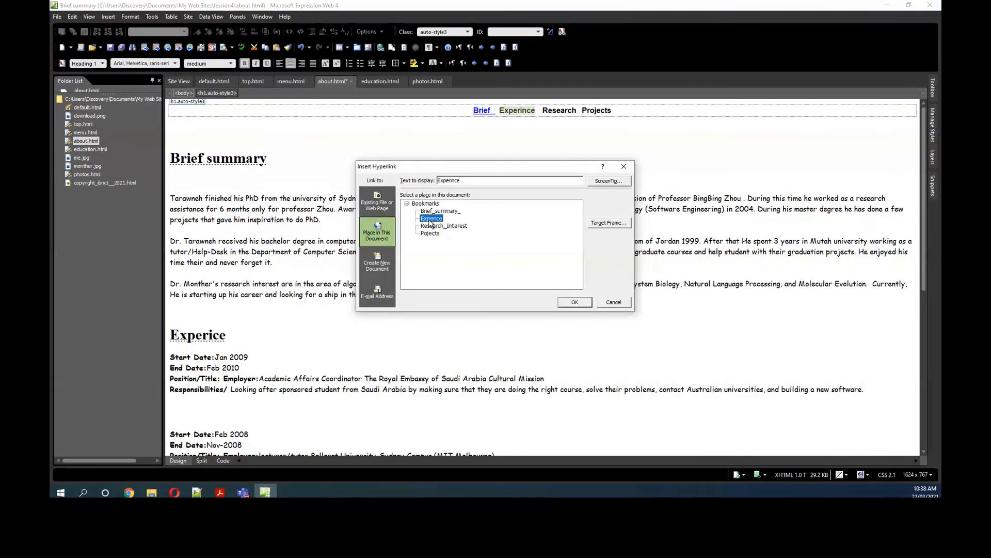
pyautogui.click(574, 302)
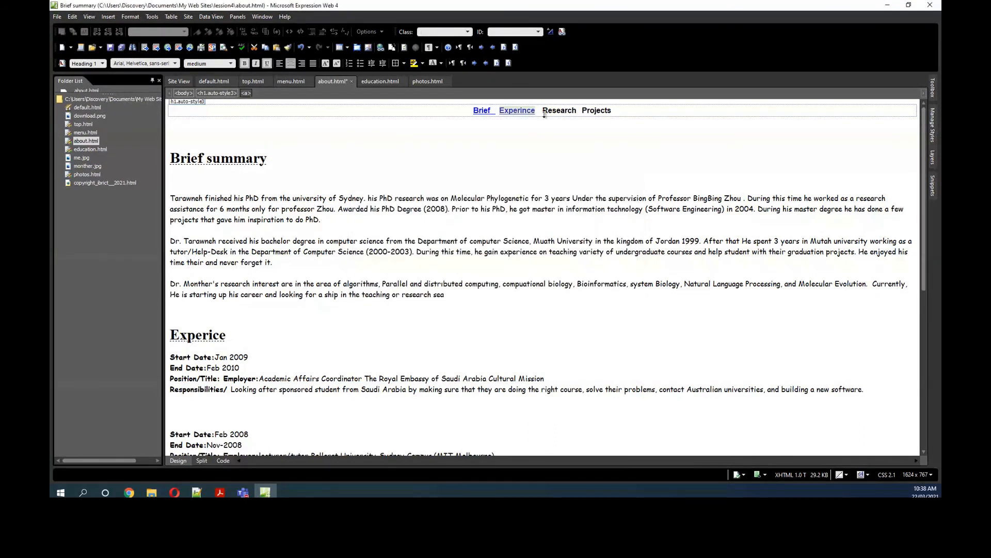
# Step: Link the word Research in the navigation line to the Research_Interest bookmark in this document
pyautogui.click(547, 129)
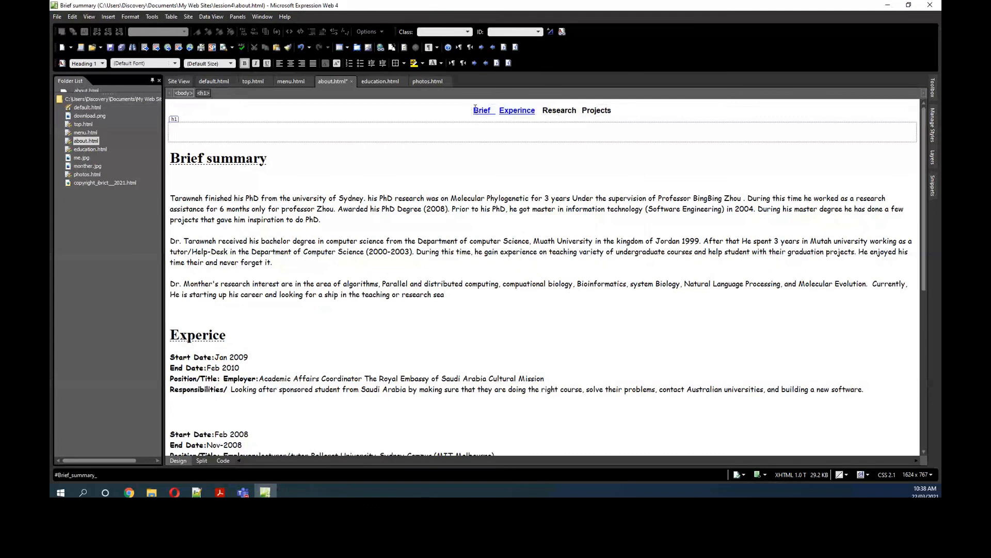
pyautogui.moveTo(542, 111); pyautogui.dragTo(576, 112)
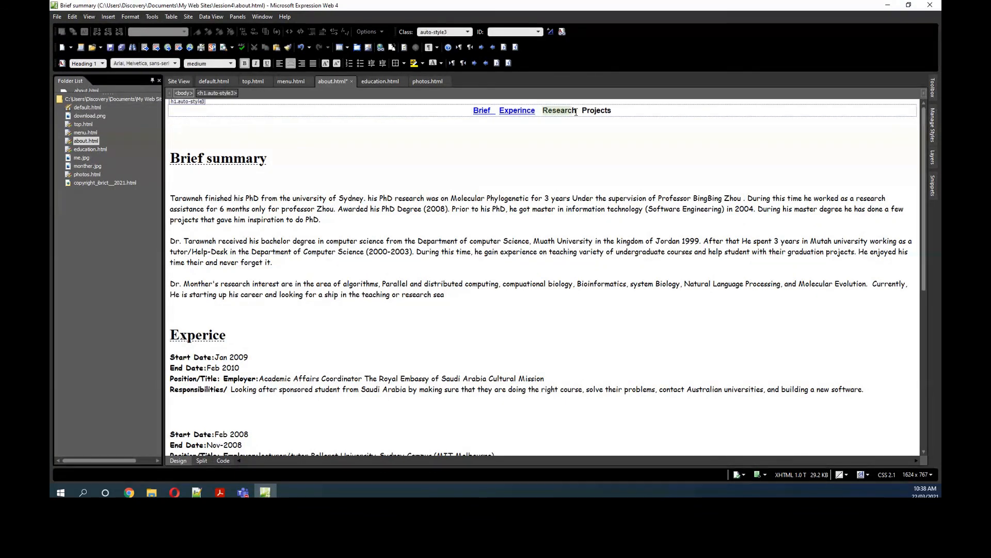
pyautogui.click(107, 17)
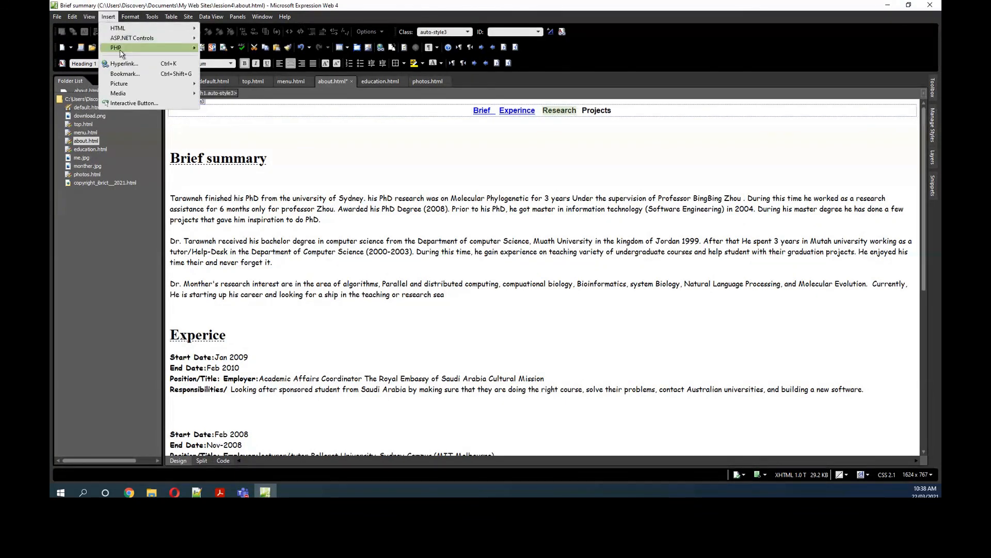
pyautogui.click(123, 62)
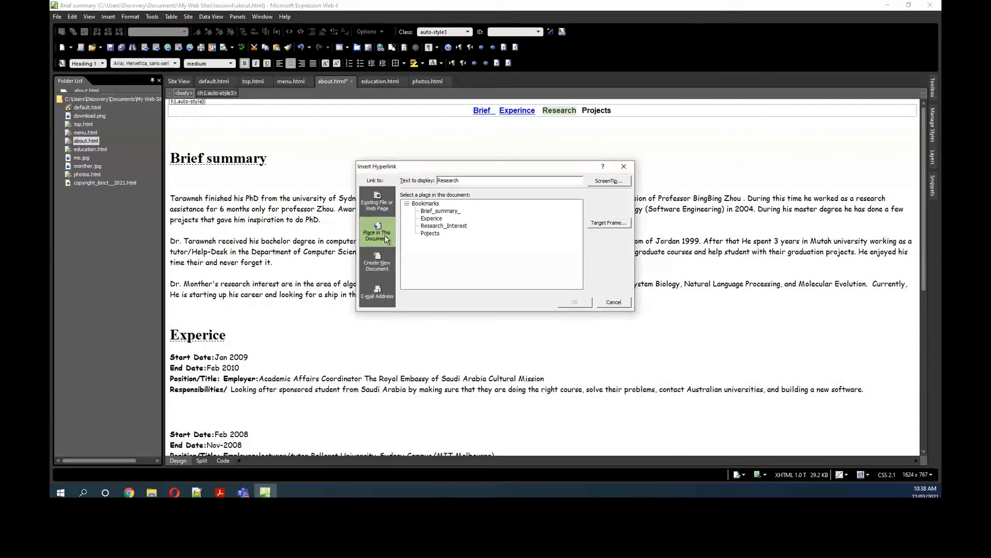
pyautogui.click(445, 226)
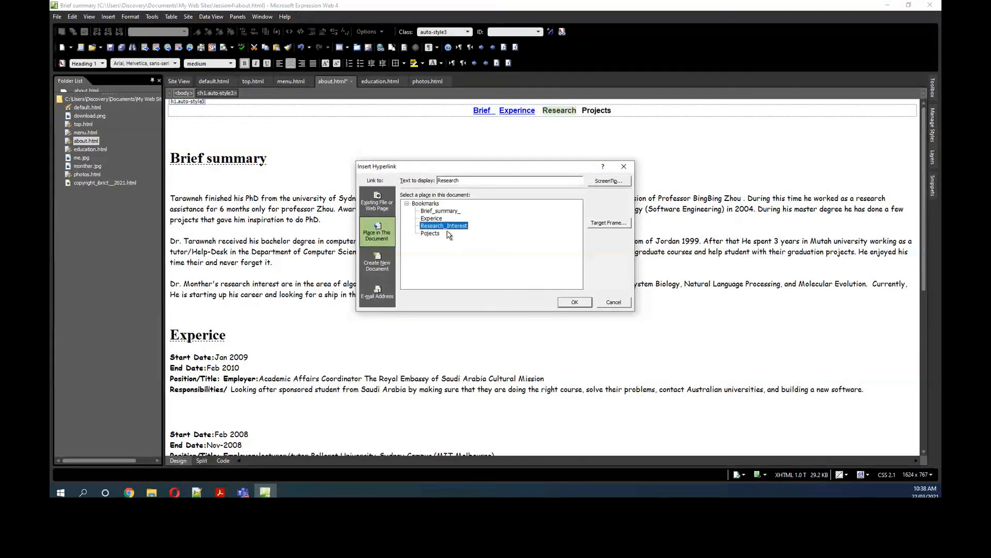
pyautogui.click(564, 304)
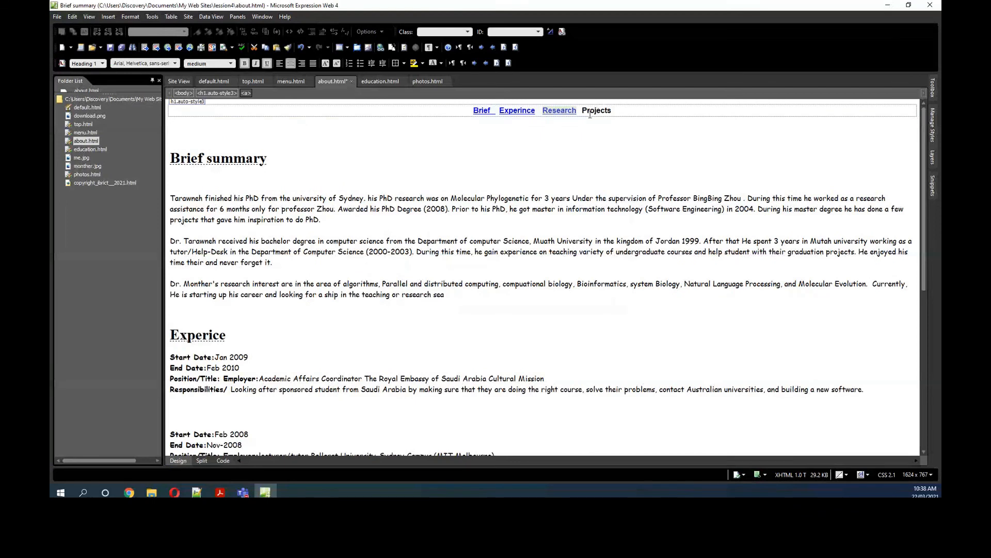
# Step: Link the word Projects in the navigation line to the Pojects bookmark in this document
pyautogui.moveTo(583, 110); pyautogui.dragTo(612, 110)
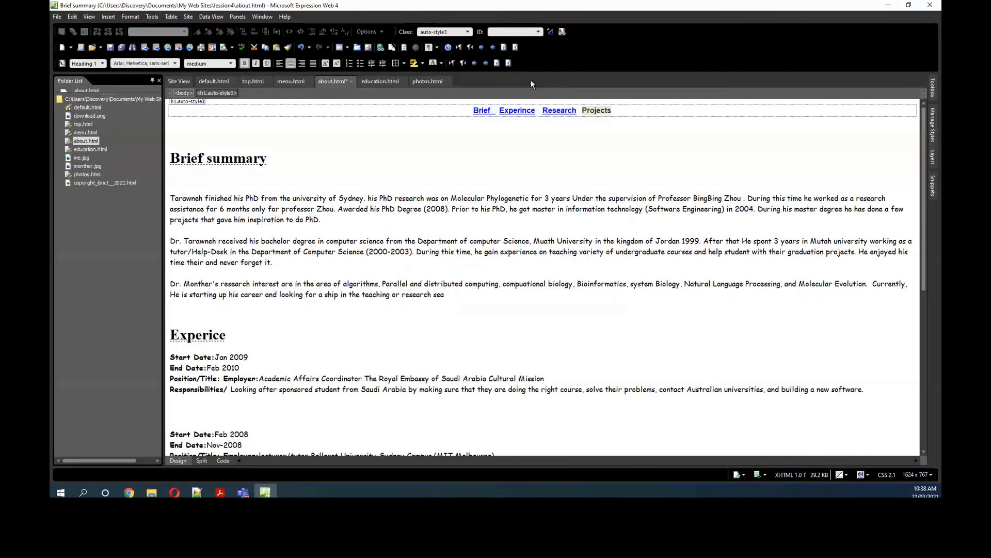
pyautogui.click(109, 17)
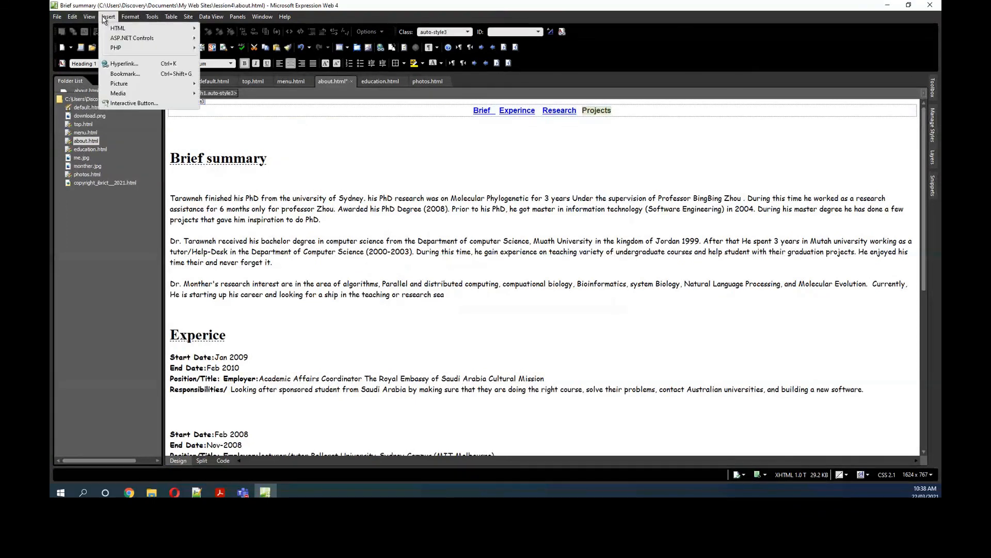
pyautogui.click(120, 64)
pyautogui.click(431, 234)
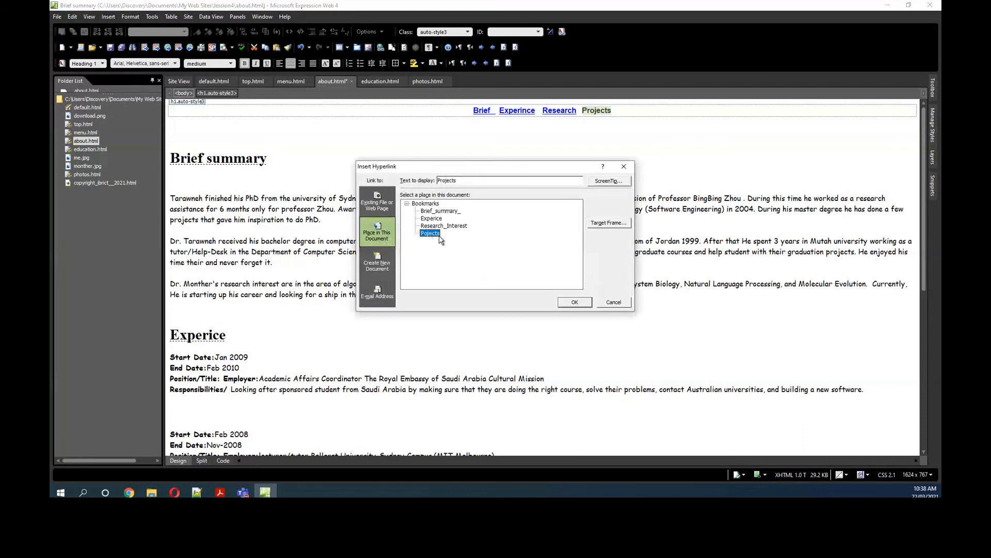
pyautogui.click(575, 303)
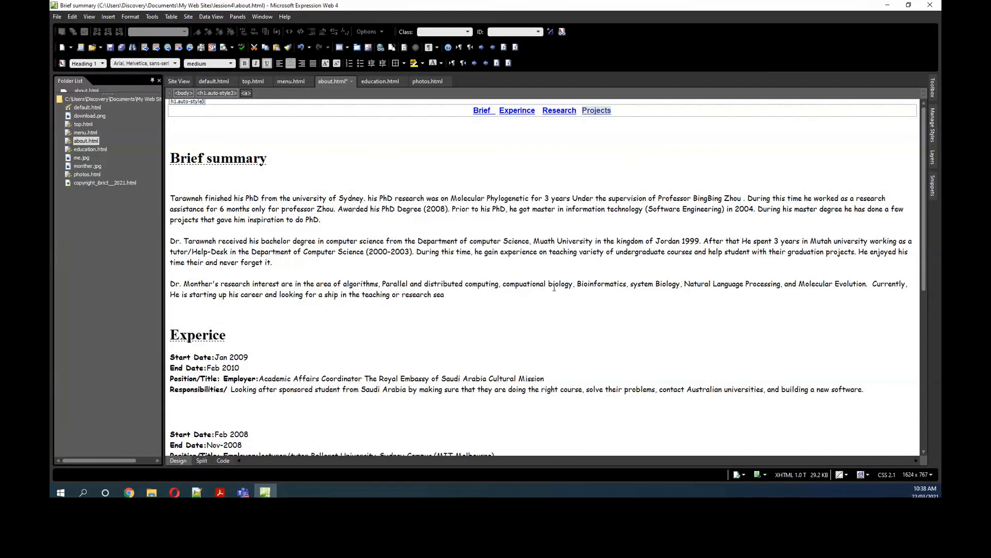
# Step: Review the bookmark assigned to the Brief summary heading without changing it
pyautogui.click(498, 153)
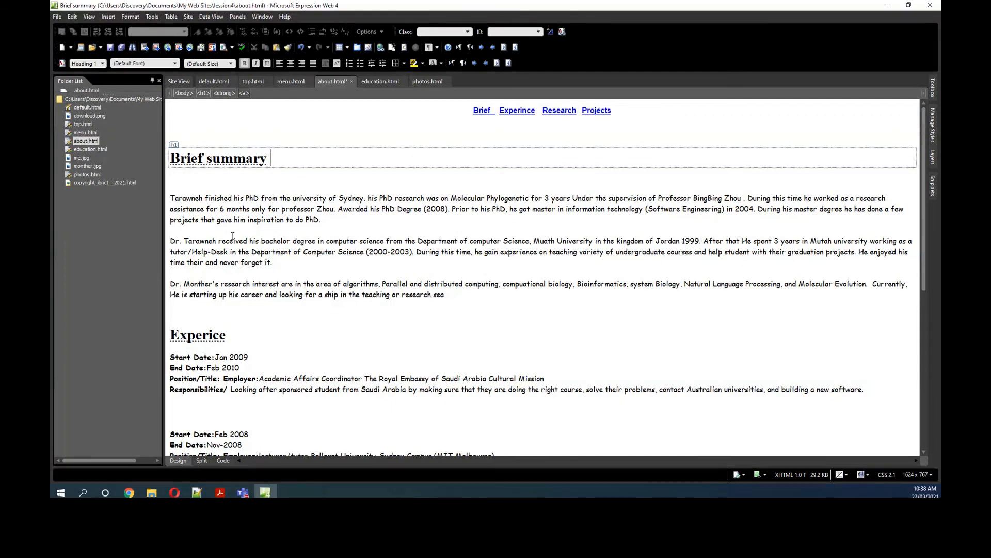
pyautogui.moveTo(171, 158); pyautogui.dragTo(271, 157)
pyautogui.click(109, 17)
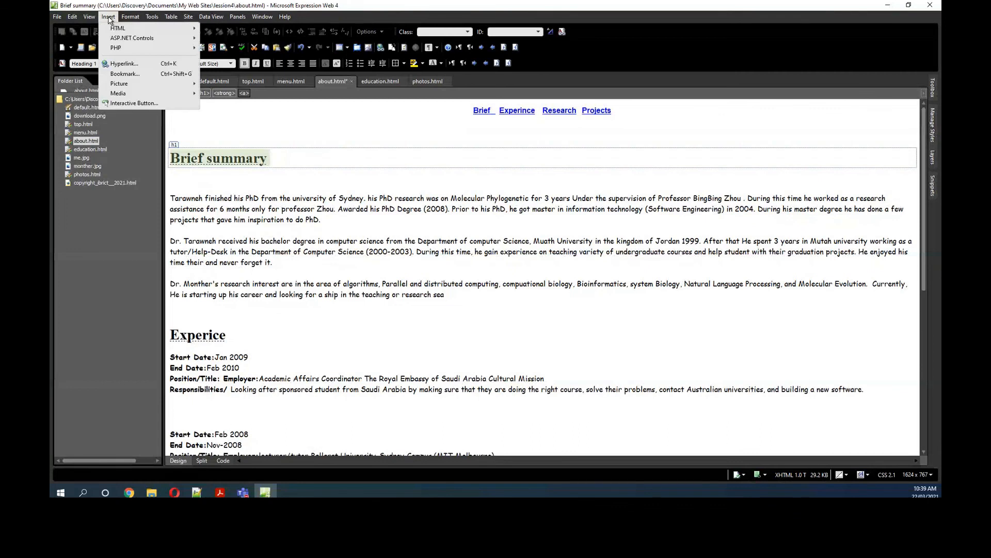
pyautogui.click(119, 75)
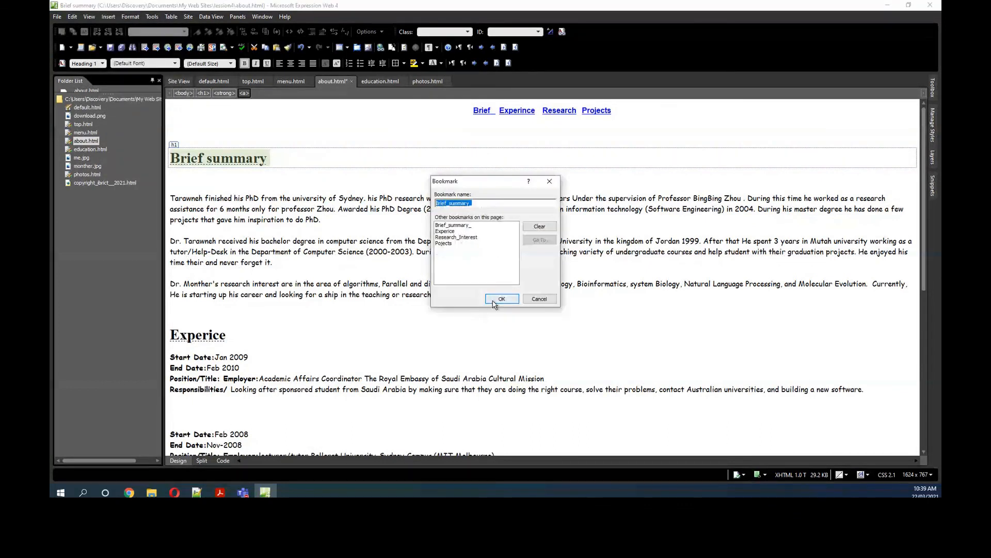
pyautogui.click(541, 299)
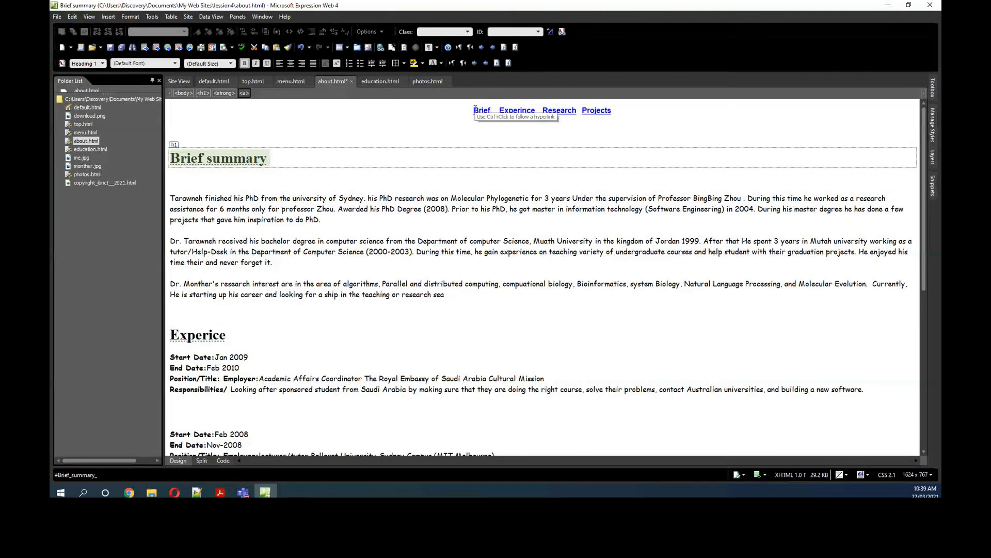
pyautogui.click(474, 109)
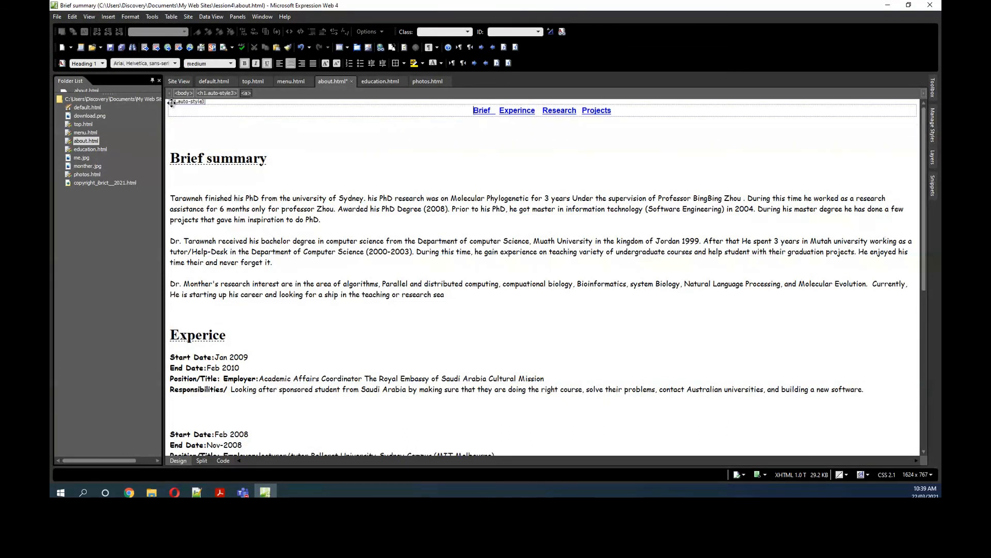
pyautogui.press('Home')
pyautogui.write('TOP')
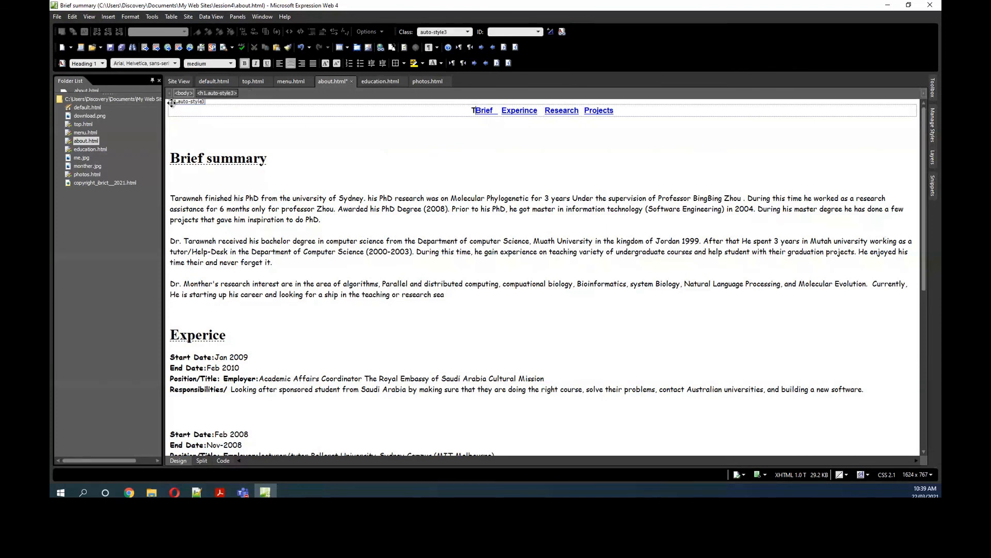
pyautogui.press('BackSpace')
pyautogui.press('BackSpace')
pyautogui.press('BackSpace')
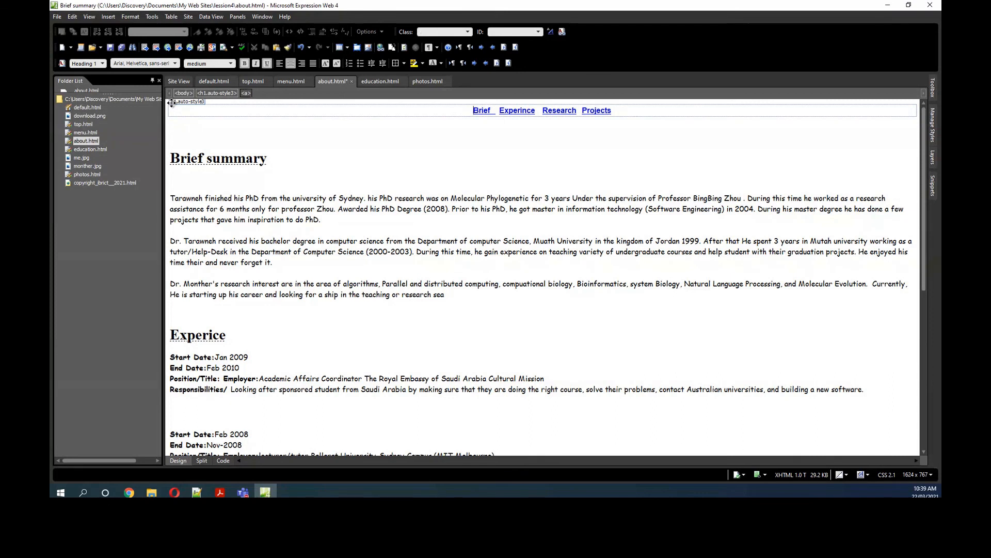
# Step: Add the word "top" on the empty line below the navigation links, with font size smaller and without bold
pyautogui.click(182, 126)
pyautogui.write('top')
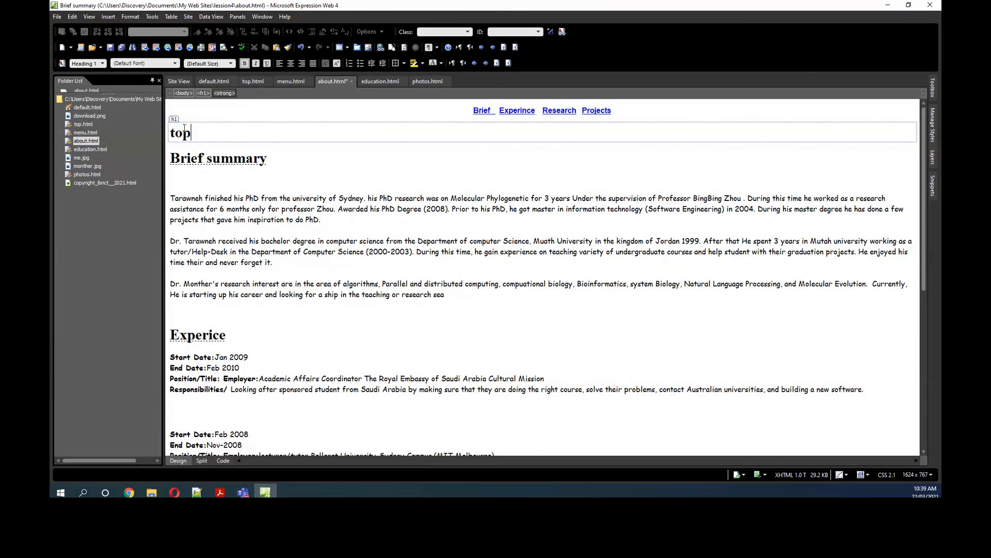
pyautogui.moveTo(192, 133); pyautogui.dragTo(166, 139)
pyautogui.click(231, 63)
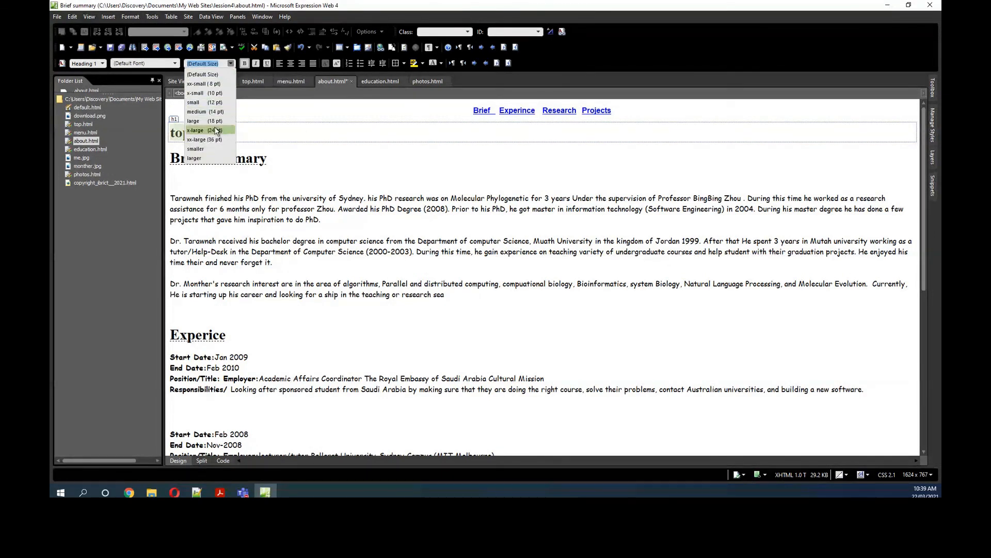
pyautogui.click(205, 149)
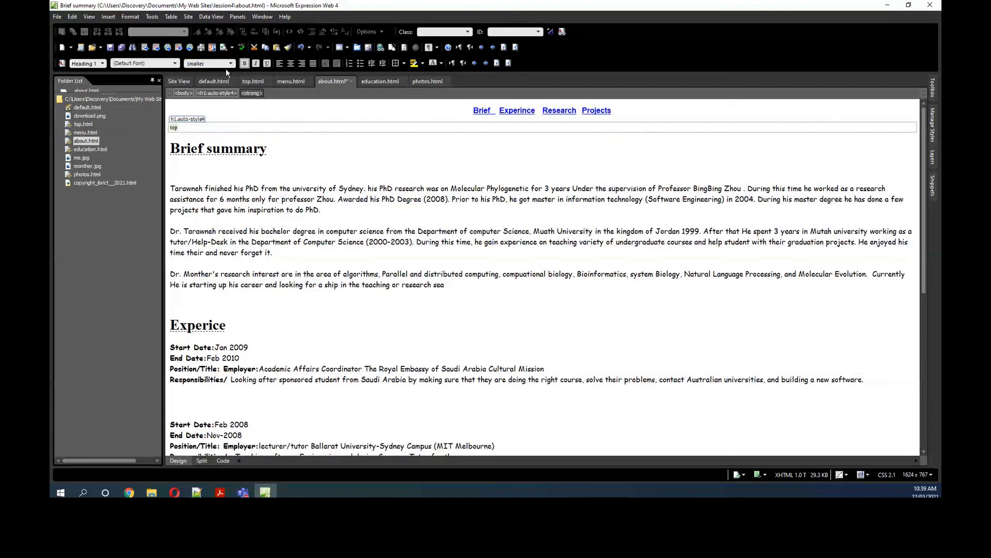
pyautogui.click(245, 63)
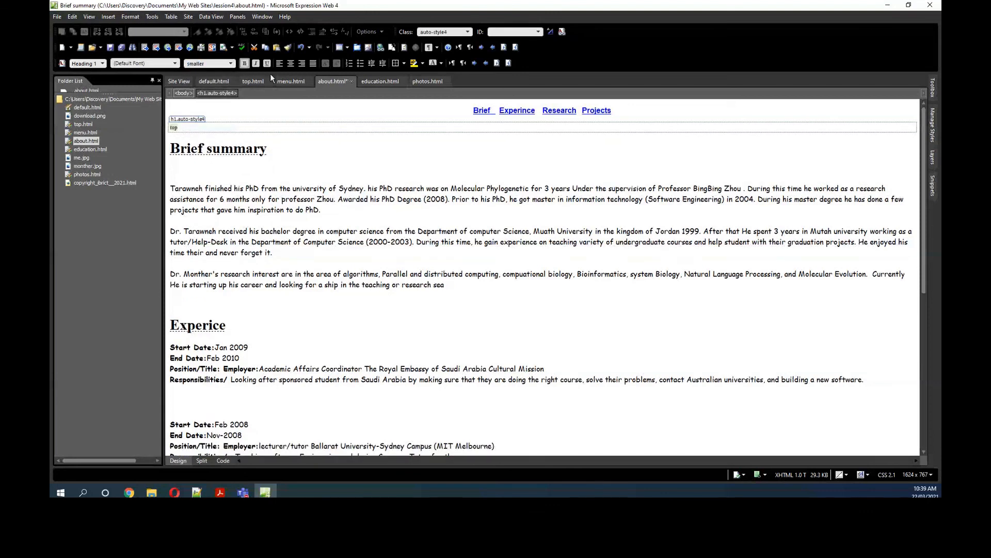
# Step: Set the font color of the word "top" below the navigation links to white (#FFFFFF)
pyautogui.click(441, 64)
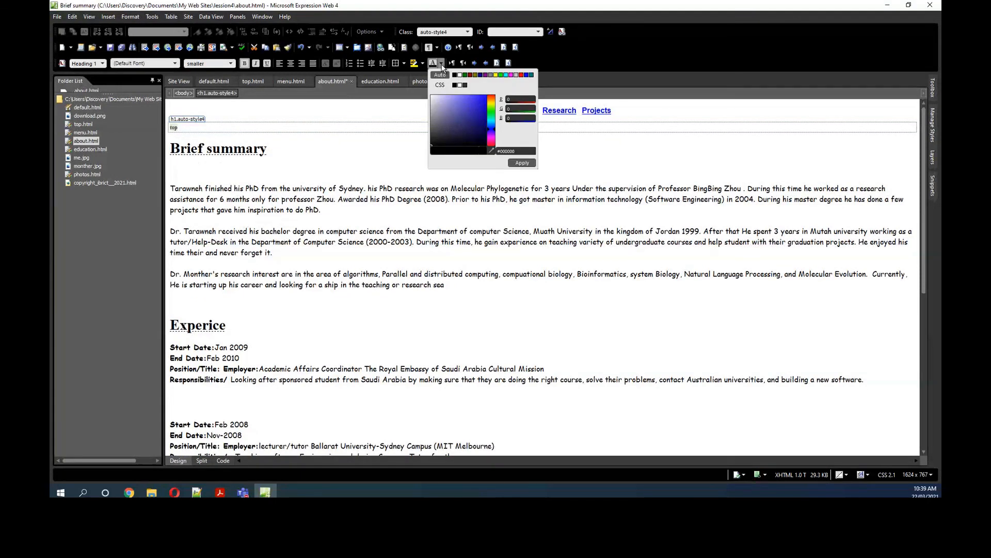
pyautogui.click(461, 87)
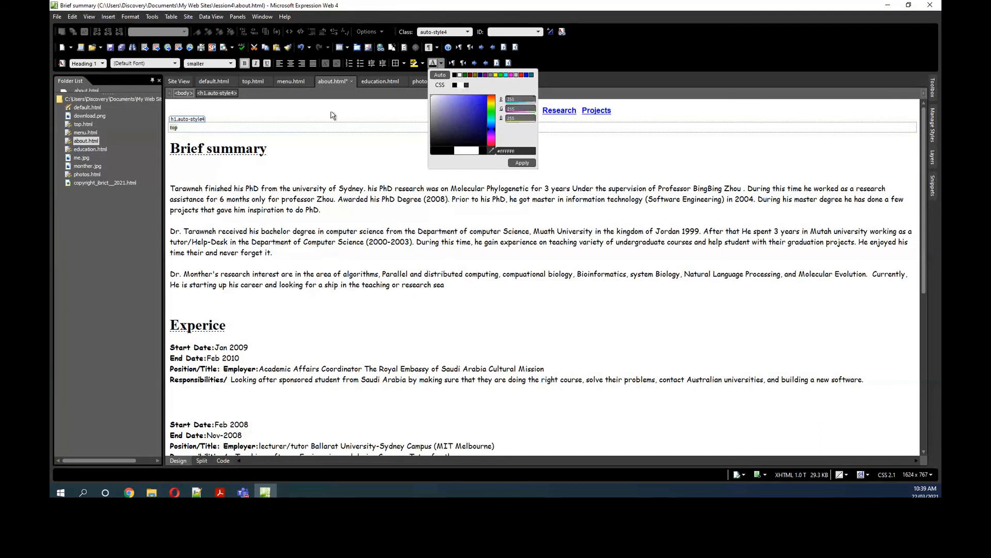
pyautogui.click(521, 164)
pyautogui.click(181, 128)
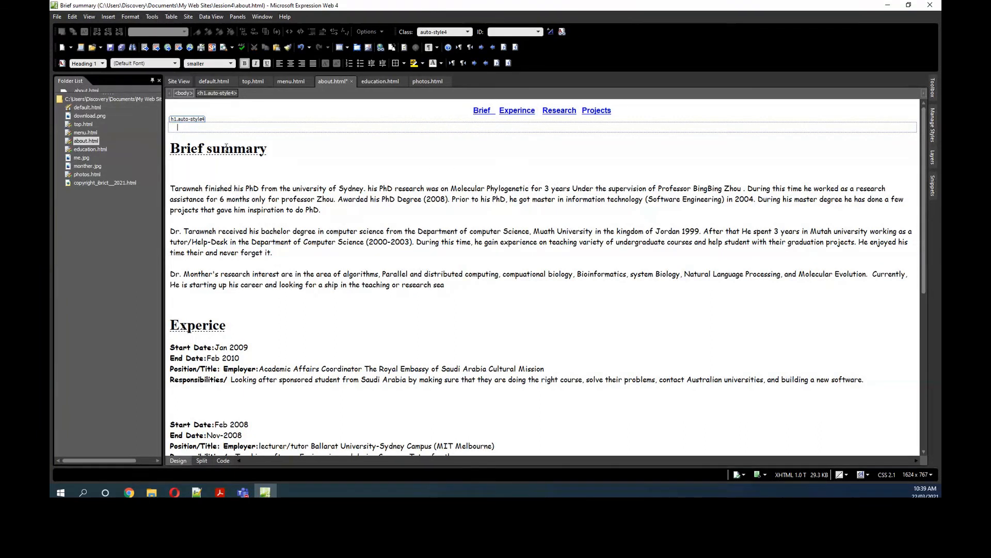
# Step: Add a bookmark named "top" on the white word below the navigation links
pyautogui.moveTo(180, 127); pyautogui.dragTo(165, 133)
pyautogui.click(126, 17)
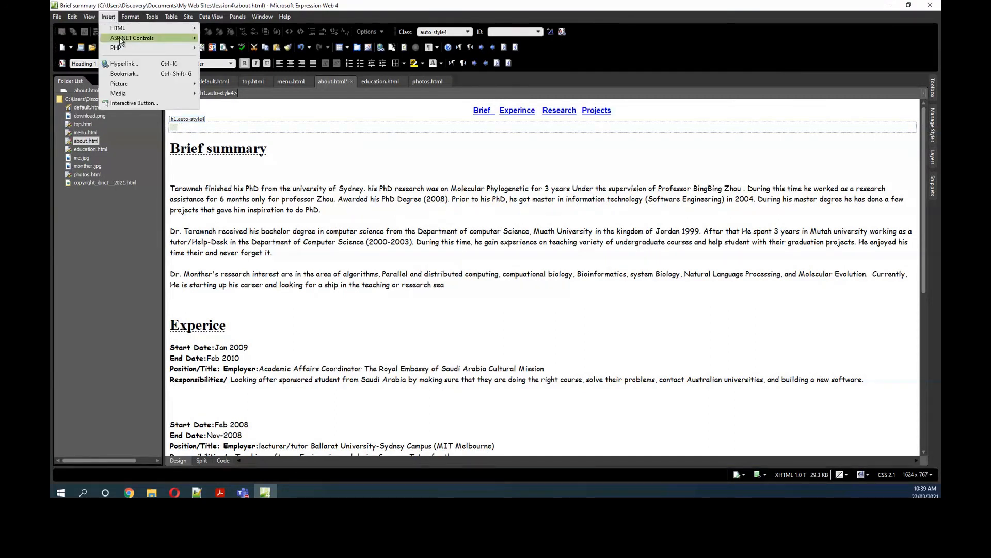
pyautogui.click(126, 76)
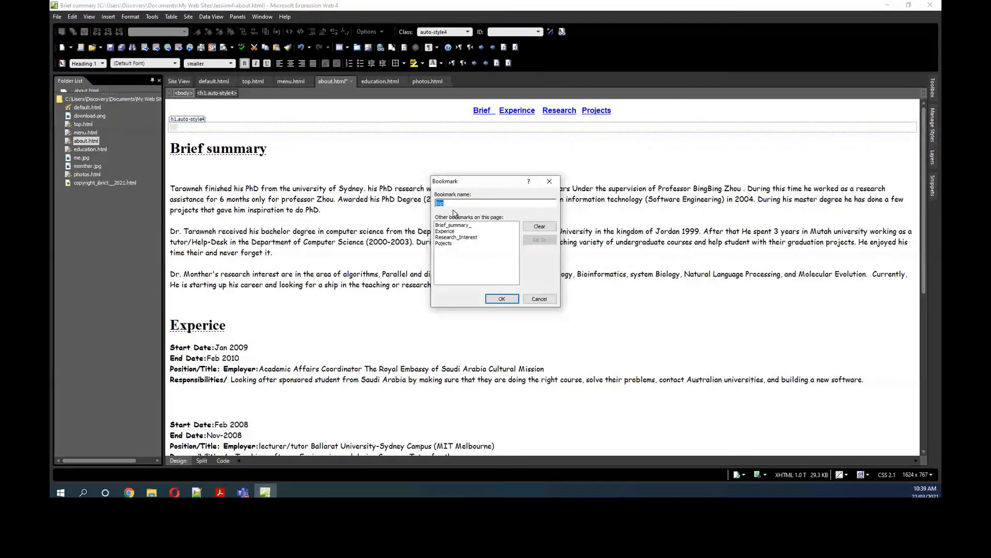
pyautogui.click(503, 299)
# Step: Add the text "go up" on a new line at the end of the page, below the last project
pyautogui.scroll(-10, 385, 329)
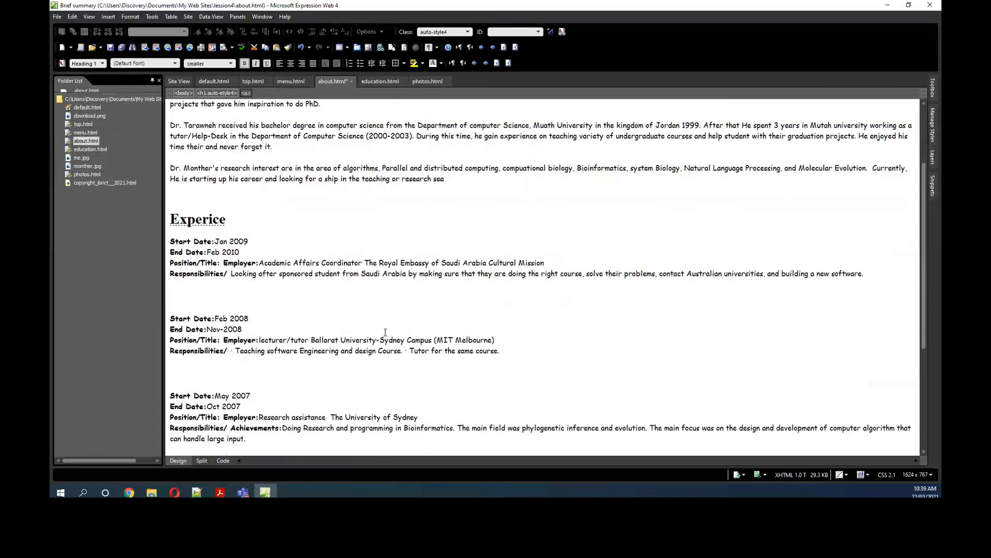
pyautogui.click(207, 446)
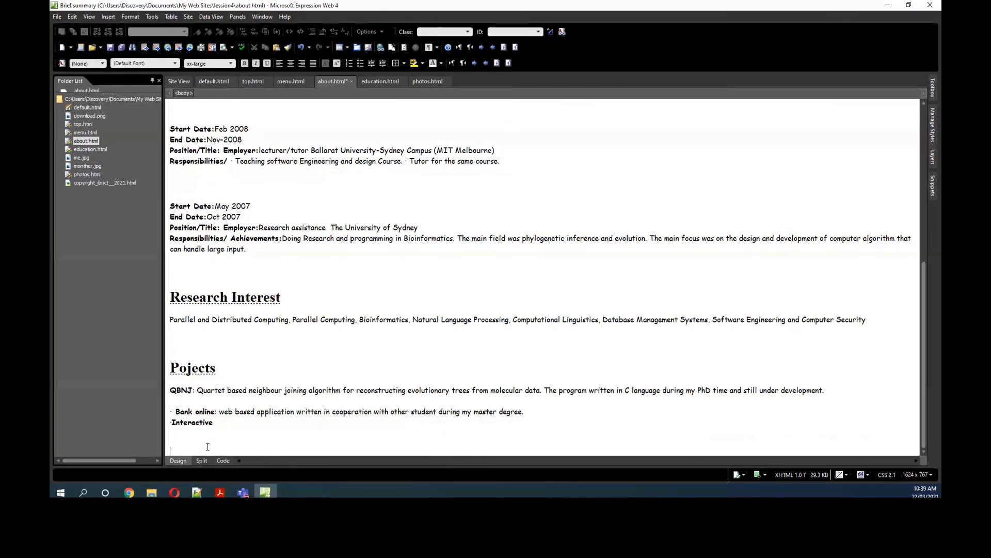
pyautogui.write('PASCAL: a graduation project written incorporation with other mates during my bachelor degree. The program implemented using Visual basic to make Pascal language easier and interactive.')
pyautogui.write('go up')
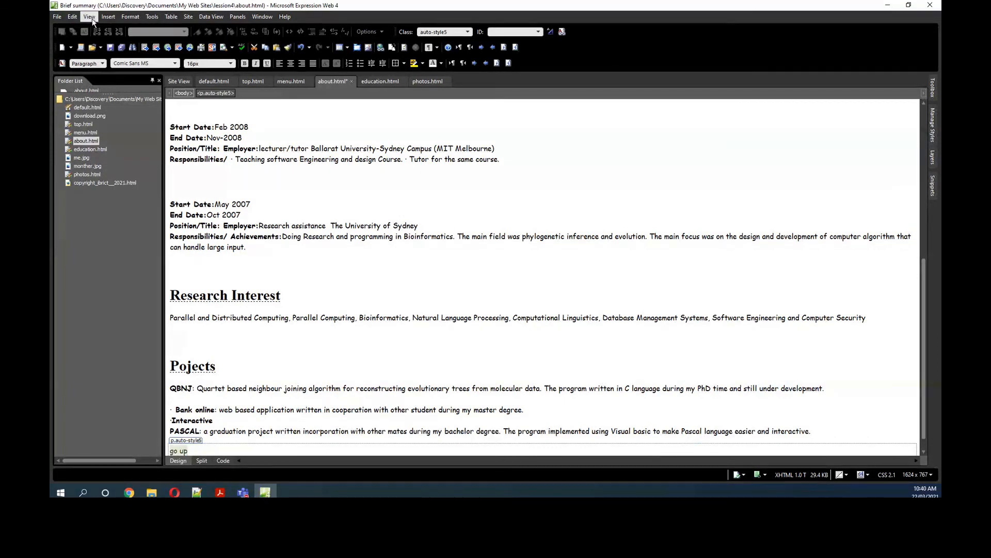
# Step: Link the "go up" text to the top bookmark in this document
pyautogui.click(109, 16)
pyautogui.click(133, 63)
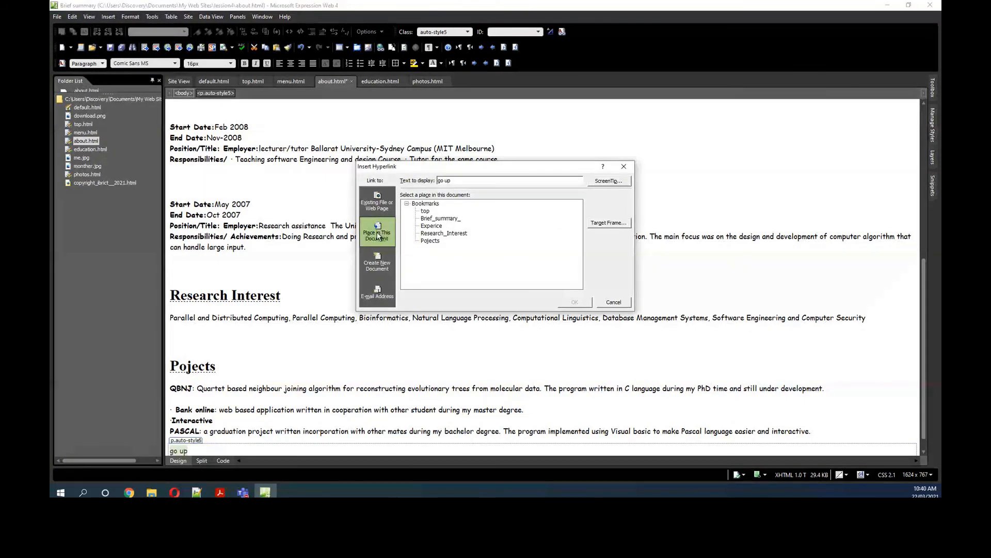
pyautogui.click(425, 211)
pyautogui.click(572, 302)
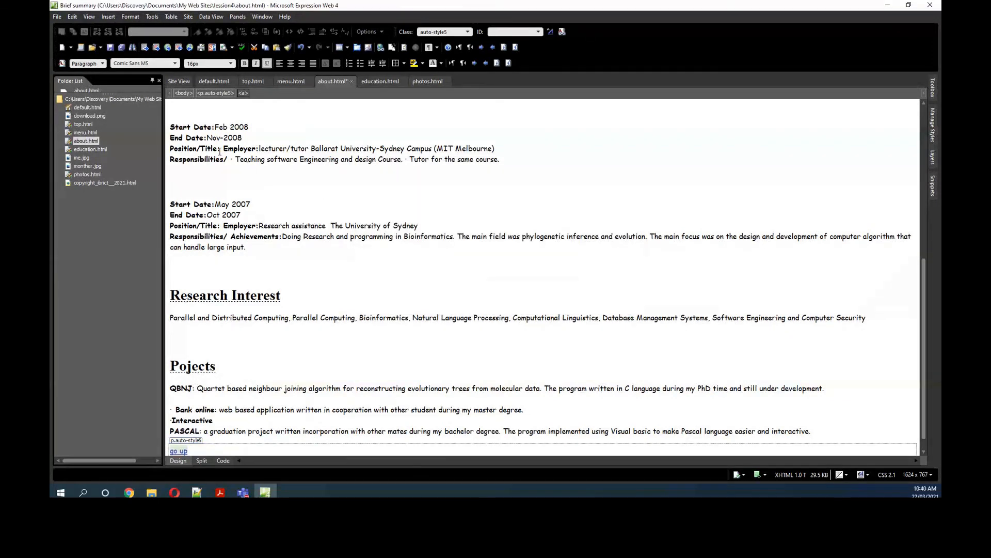
# Step: Check the marker line under the navigation links and save about.html
pyautogui.scroll(5, 220, 151)
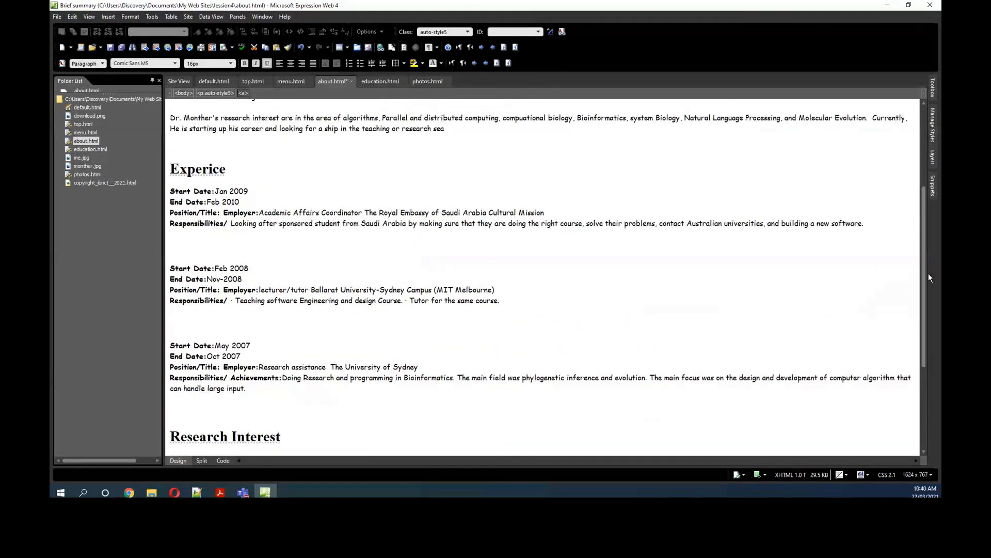
pyautogui.scroll(5, 924, 279)
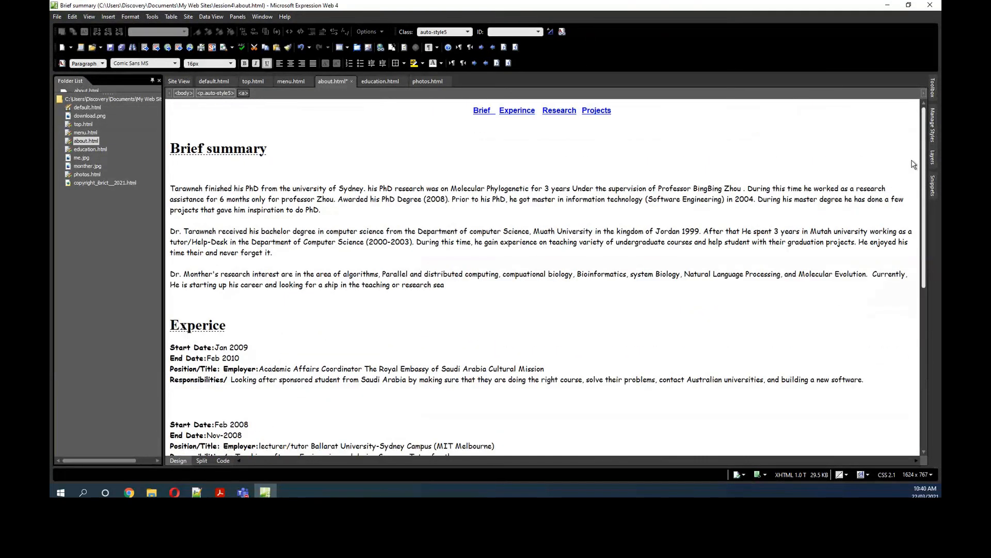
pyautogui.click(197, 113)
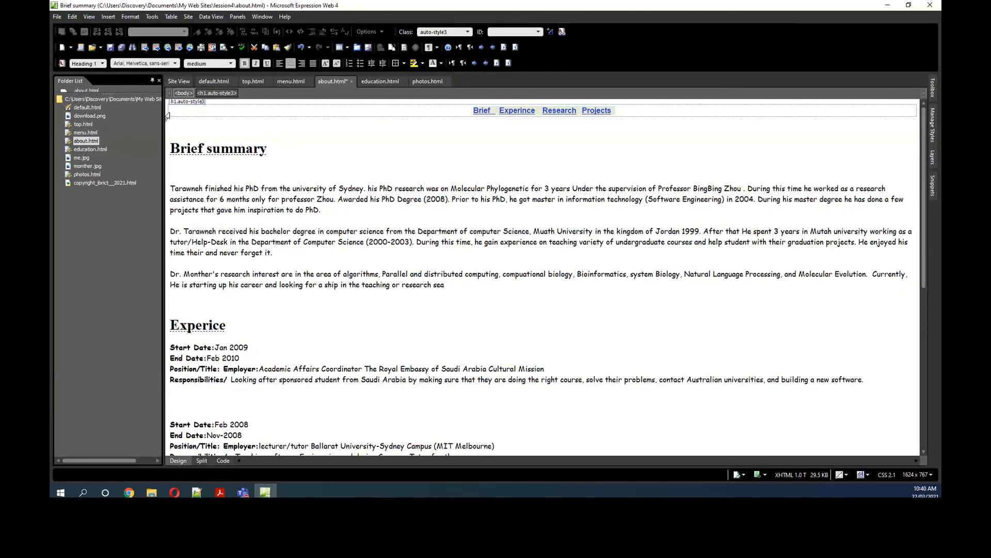
pyautogui.click(168, 121)
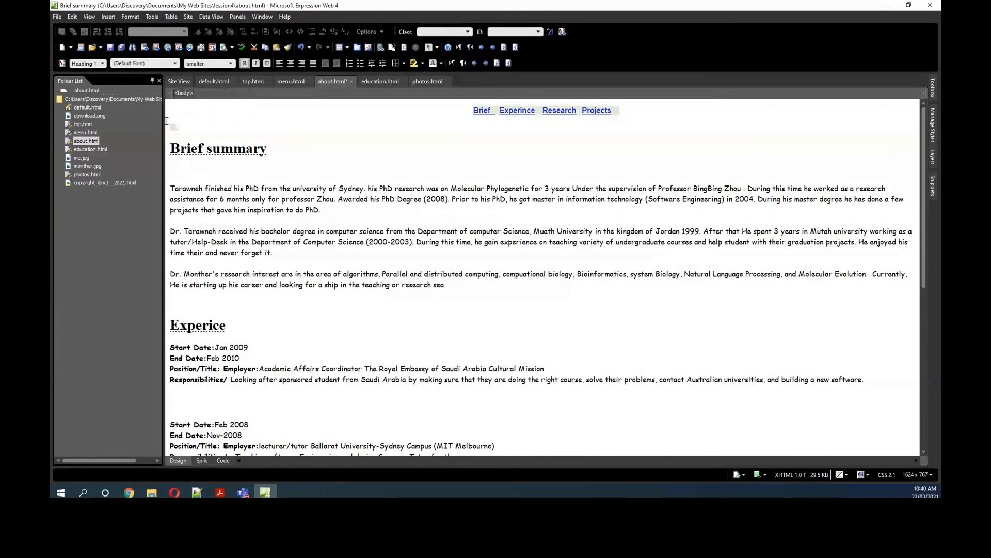
pyautogui.click(109, 48)
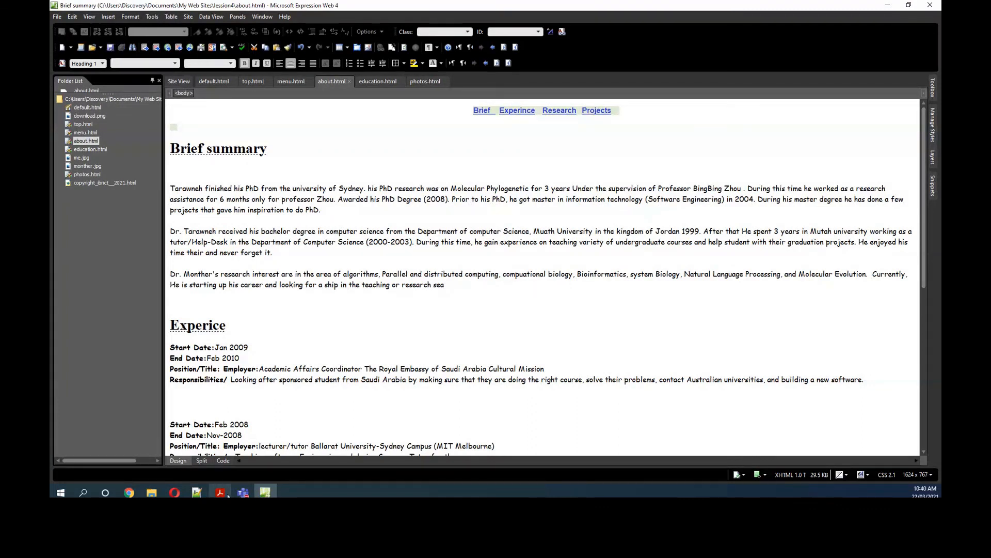
# Step: Switch to Chrome and reload the lession4 default.html page
pyautogui.moveTo(130, 493)
pyautogui.click(207, 449)
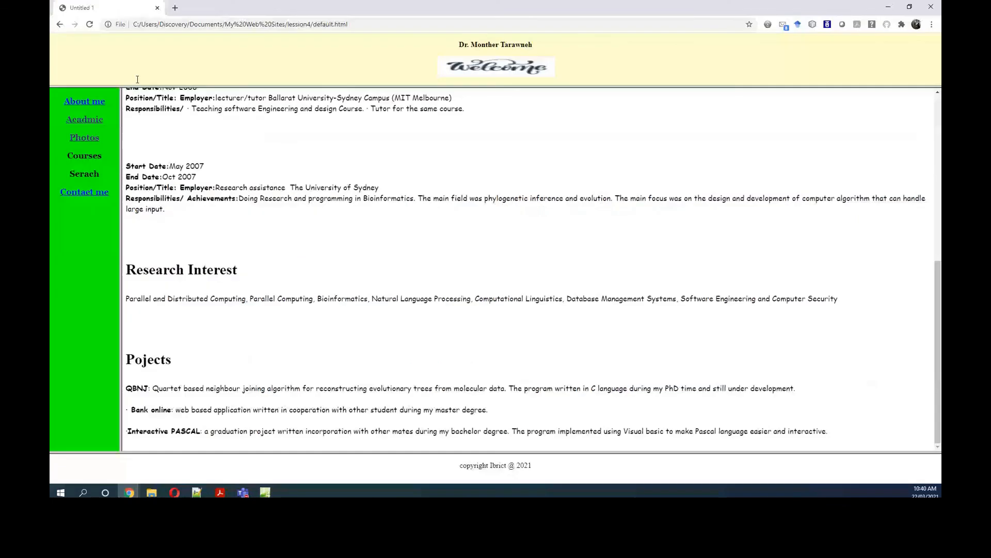
pyautogui.click(90, 25)
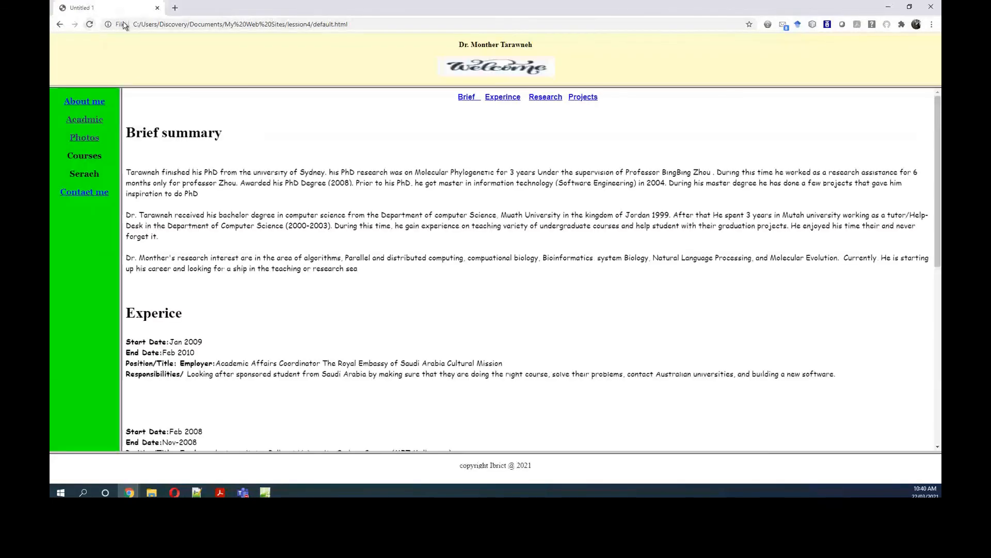
# Step: Test the Acadmic, Photos and About me menu links, and look through the whole About me page
pyautogui.click(86, 122)
pyautogui.click(84, 138)
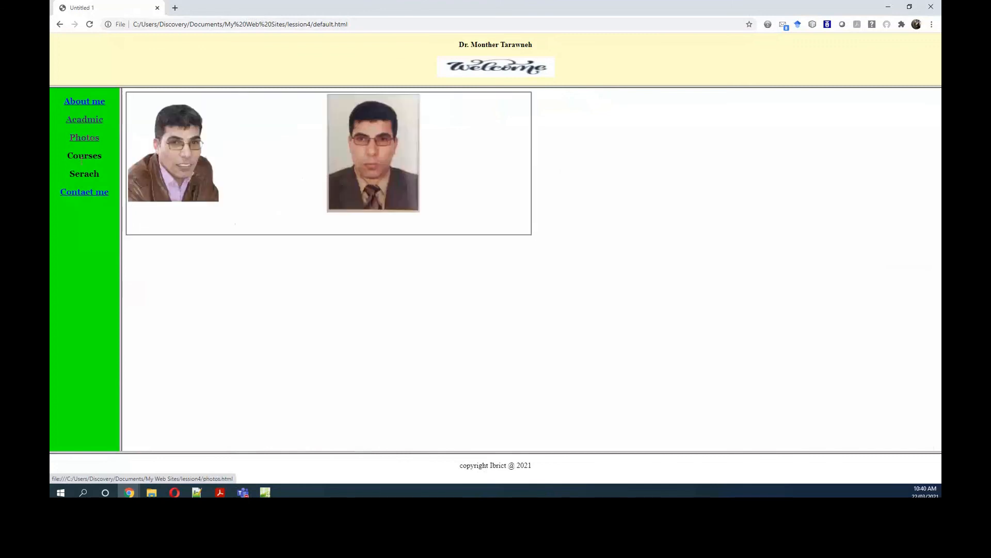
pyautogui.click(85, 103)
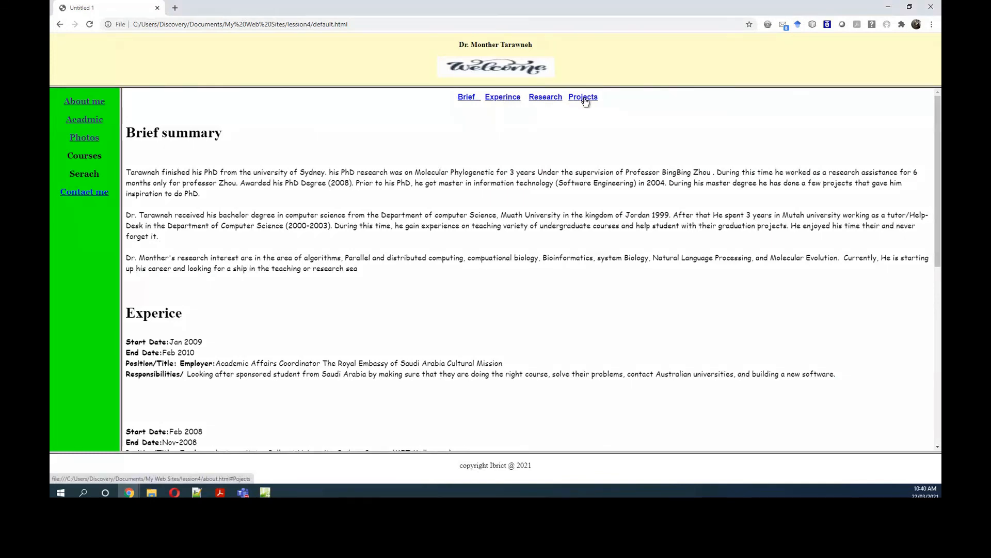
pyautogui.moveTo(937, 187); pyautogui.dragTo(937, 380)
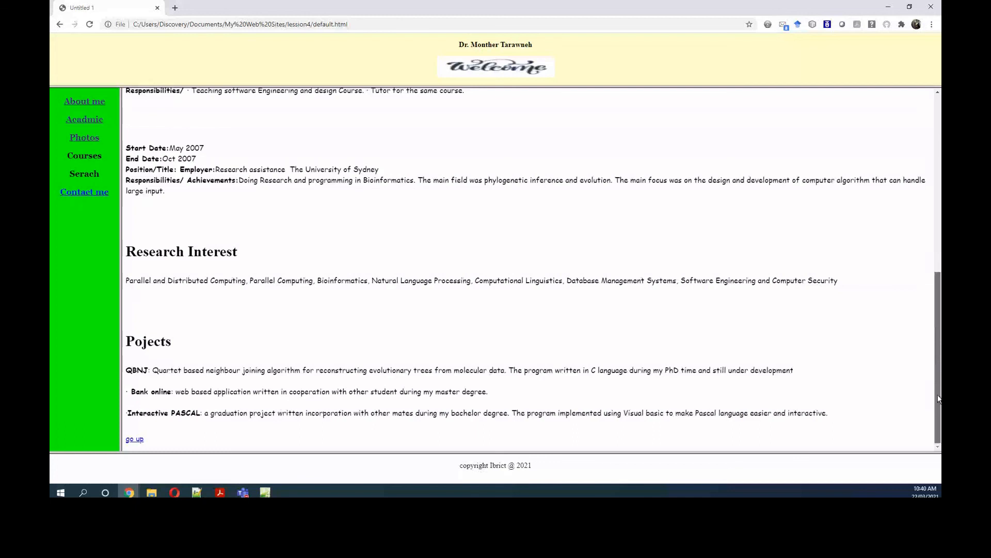
pyautogui.moveTo(938, 397); pyautogui.dragTo(938, 154)
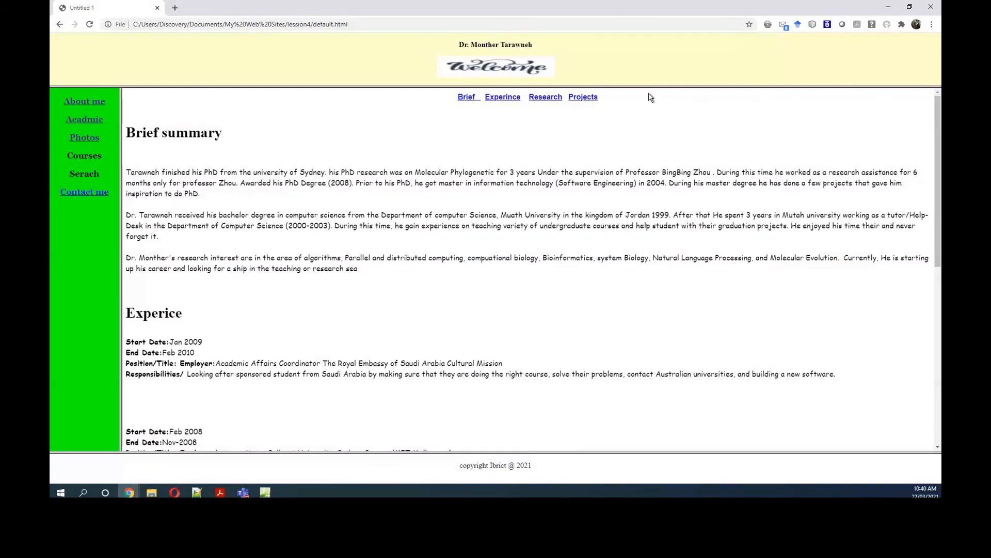
# Step: Test the Projects navigation link and the "go up" link on the About me page
pyautogui.click(584, 97)
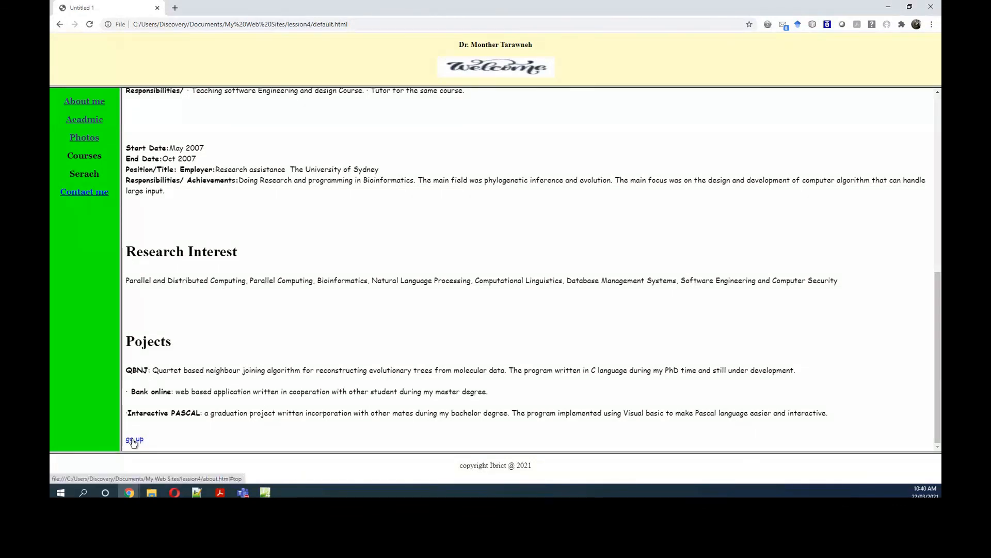
pyautogui.click(134, 440)
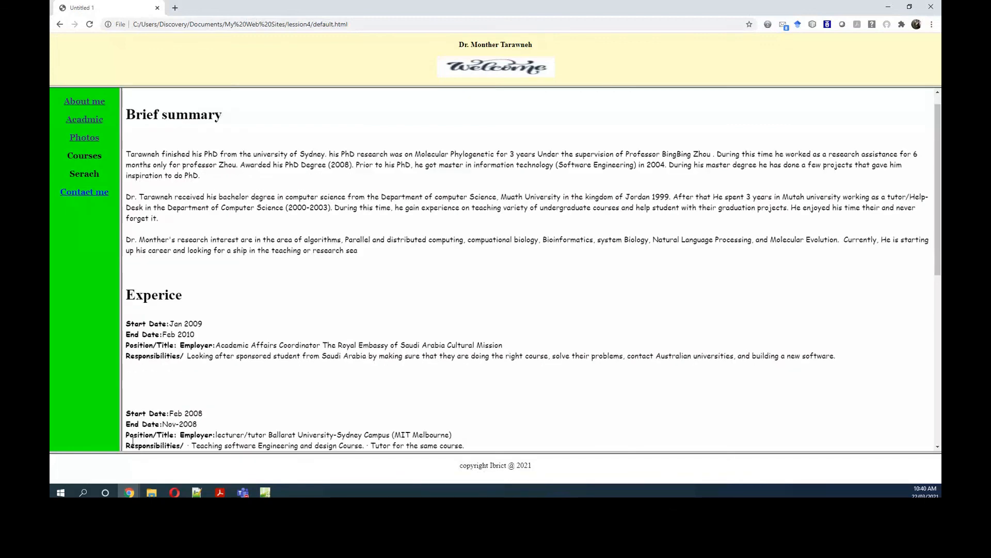
pyautogui.scroll(1, 562, 209)
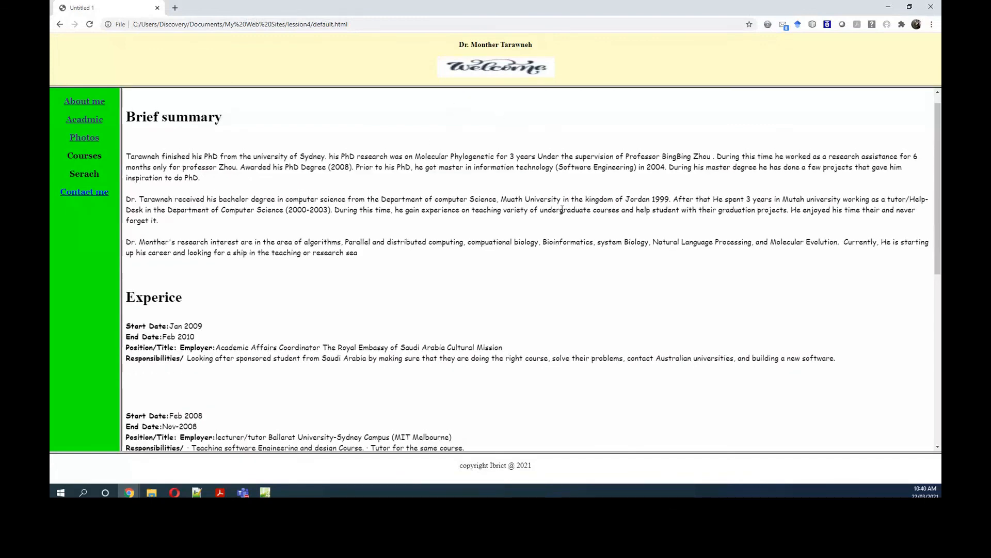
pyautogui.scroll(1, 562, 209)
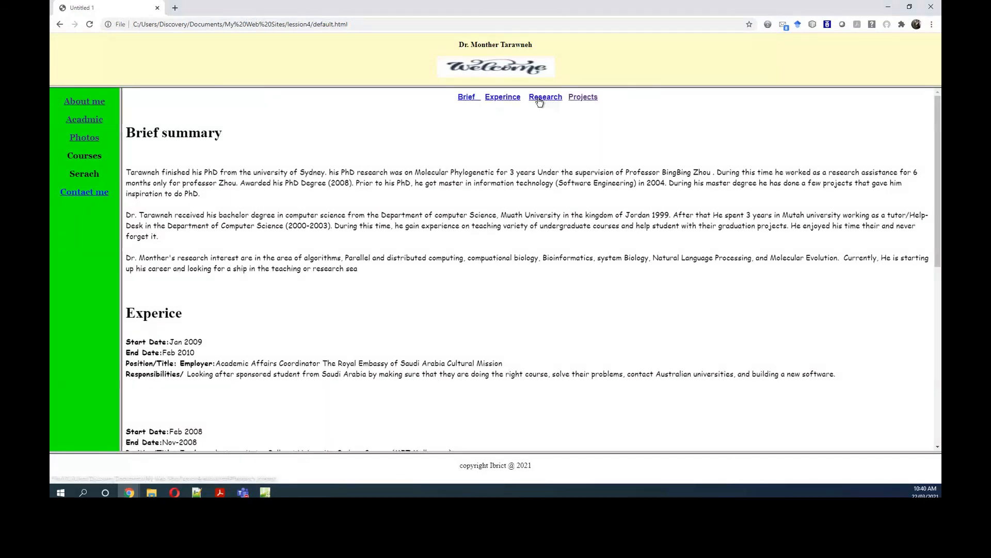
# Step: Test the Experince navigation link and highlight the Experice heading it targets
pyautogui.click(509, 100)
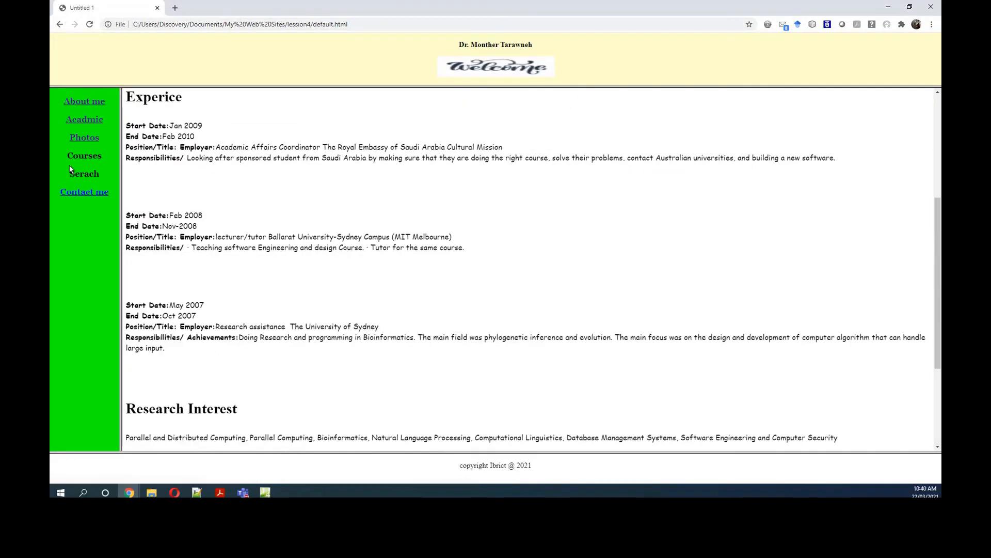
pyautogui.moveTo(130, 96); pyautogui.dragTo(127, 106)
pyautogui.click(164, 171)
pyautogui.moveTo(181, 167); pyautogui.dragTo(128, 167)
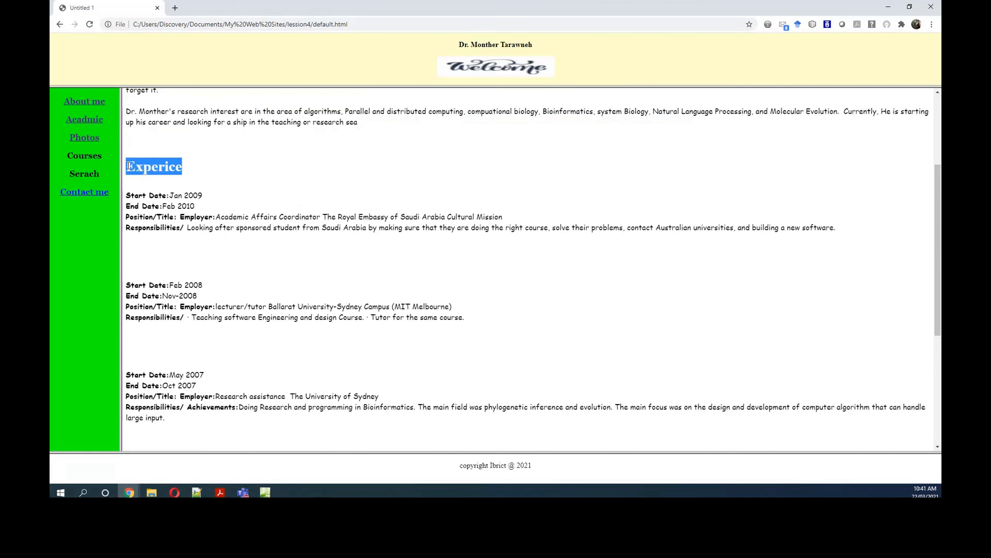
pyautogui.scroll(-2, 498, 178)
pyautogui.scroll(2, 499, 184)
pyautogui.scroll(-1, 500, 176)
pyautogui.scroll(3, 500, 171)
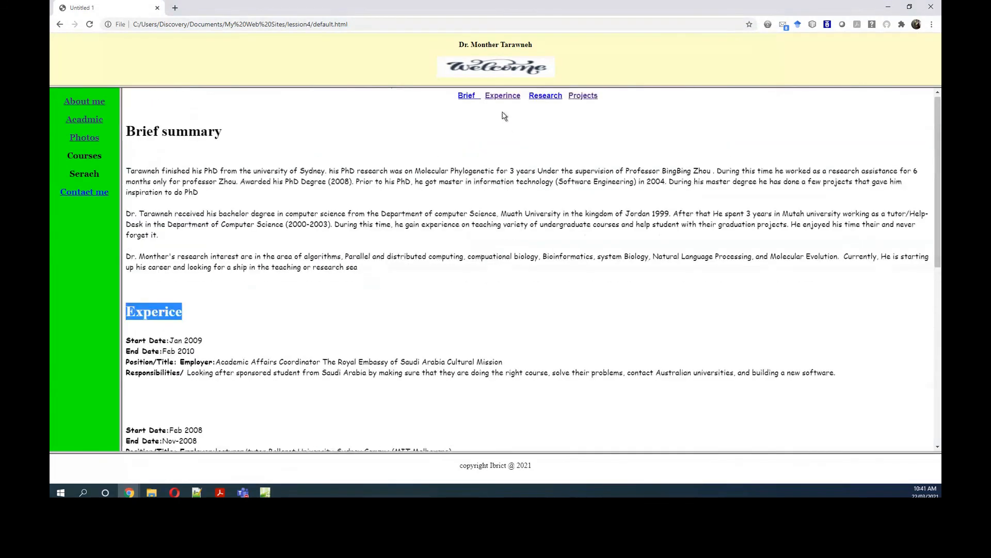
# Step: Test the Brief navigation link and look down the page from the Brief summary section
pyautogui.click(471, 98)
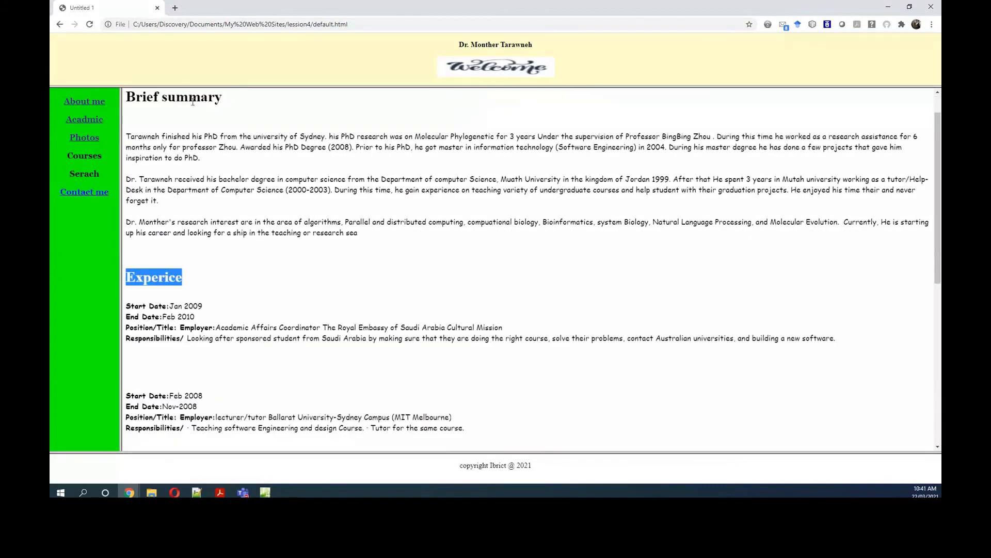
pyautogui.scroll(-2, 550, 207)
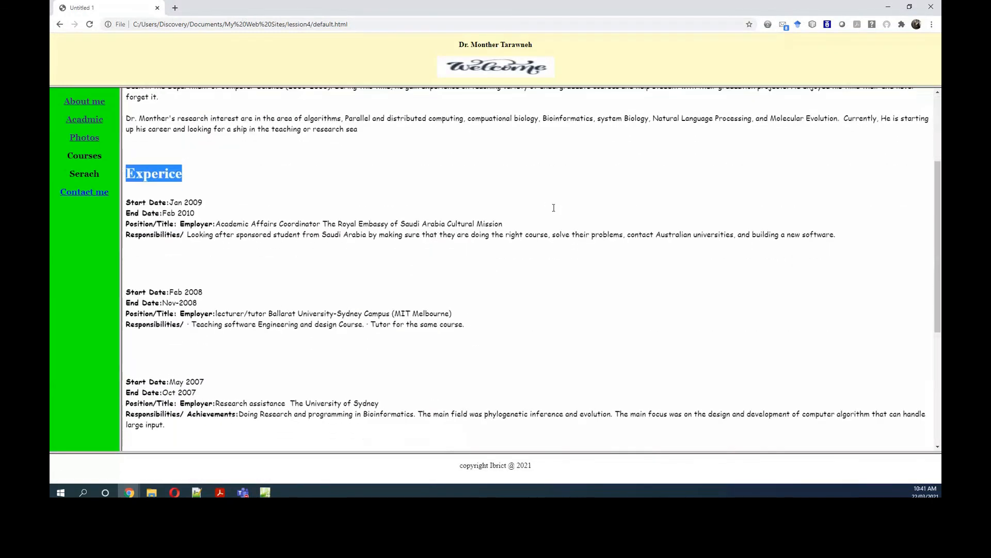
pyautogui.scroll(-3, 253, 341)
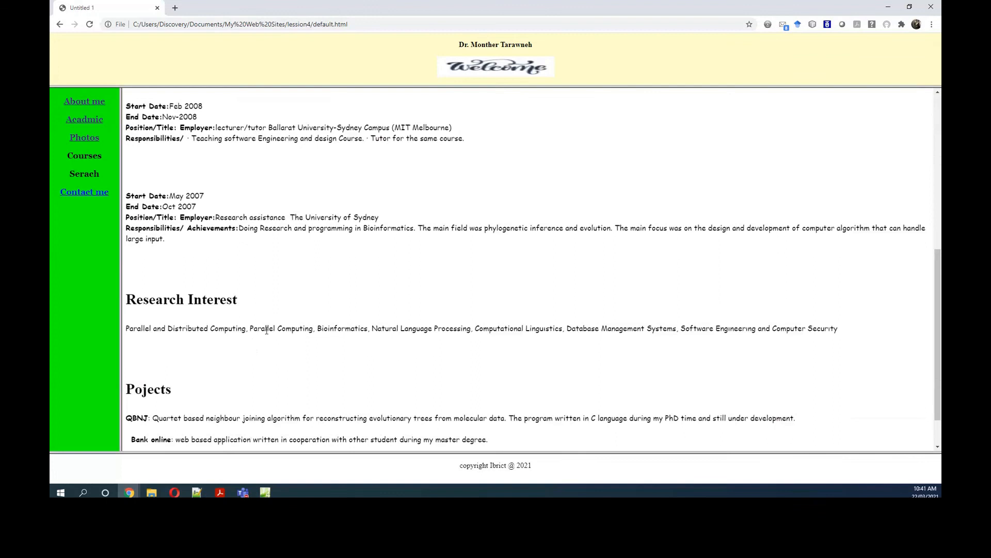